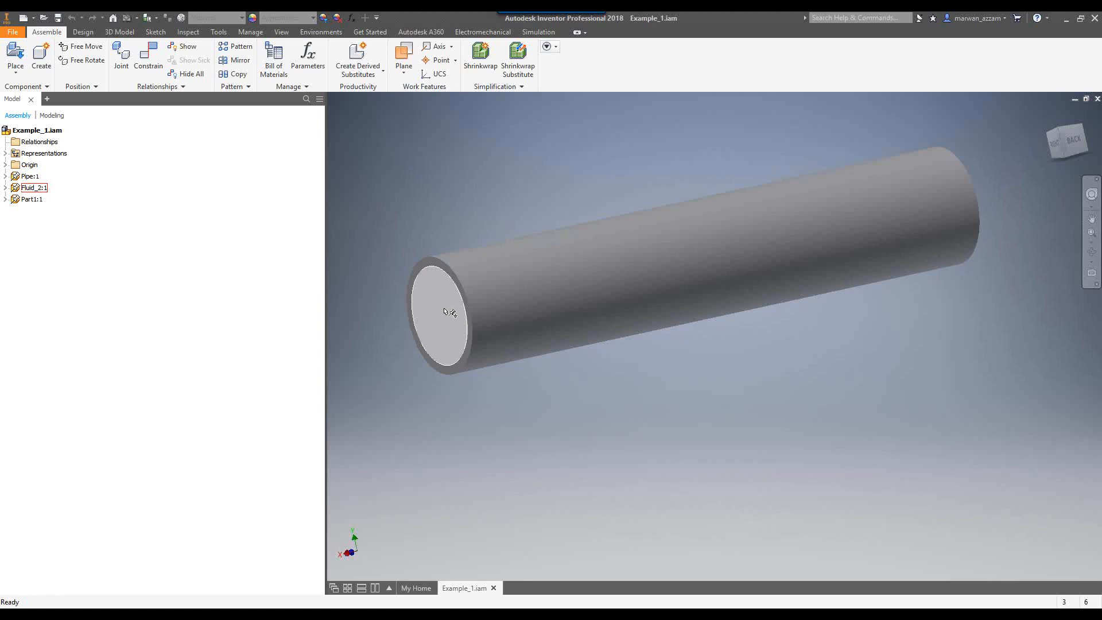
Step: Hide the Fluid_2:1 component and examine how Part1:1 sits inside the pipe
click(34, 189)
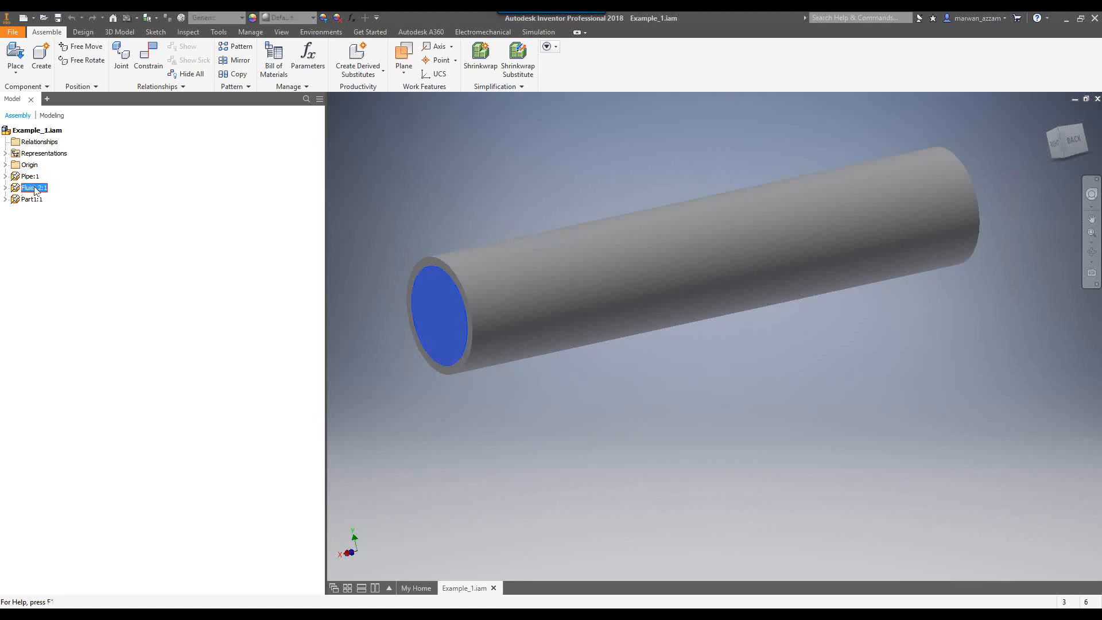
right_click(33, 187)
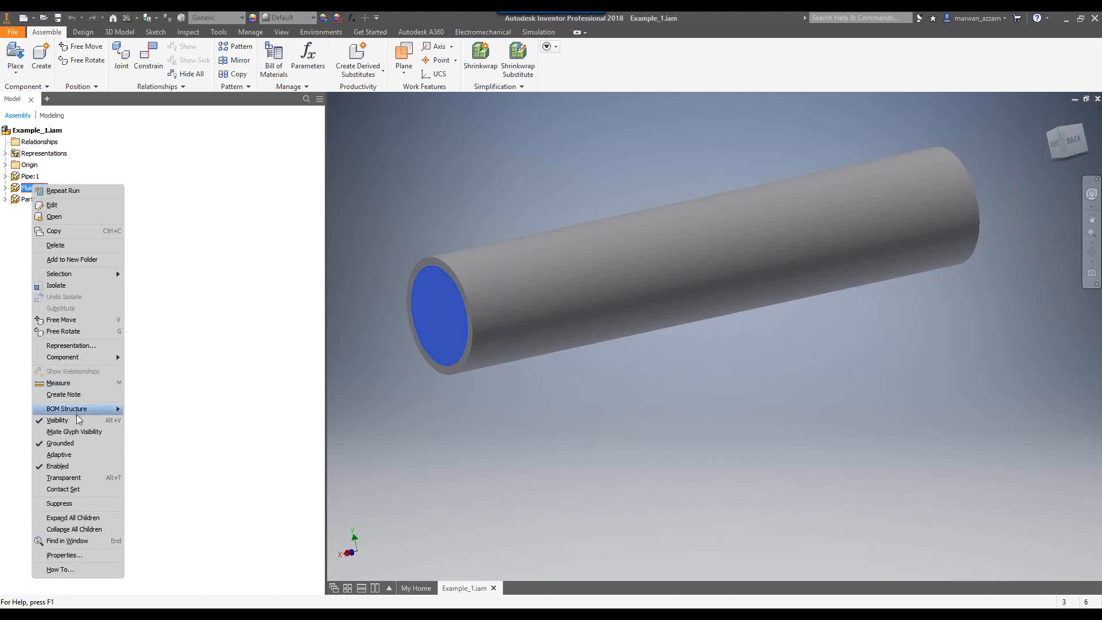
click(57, 420)
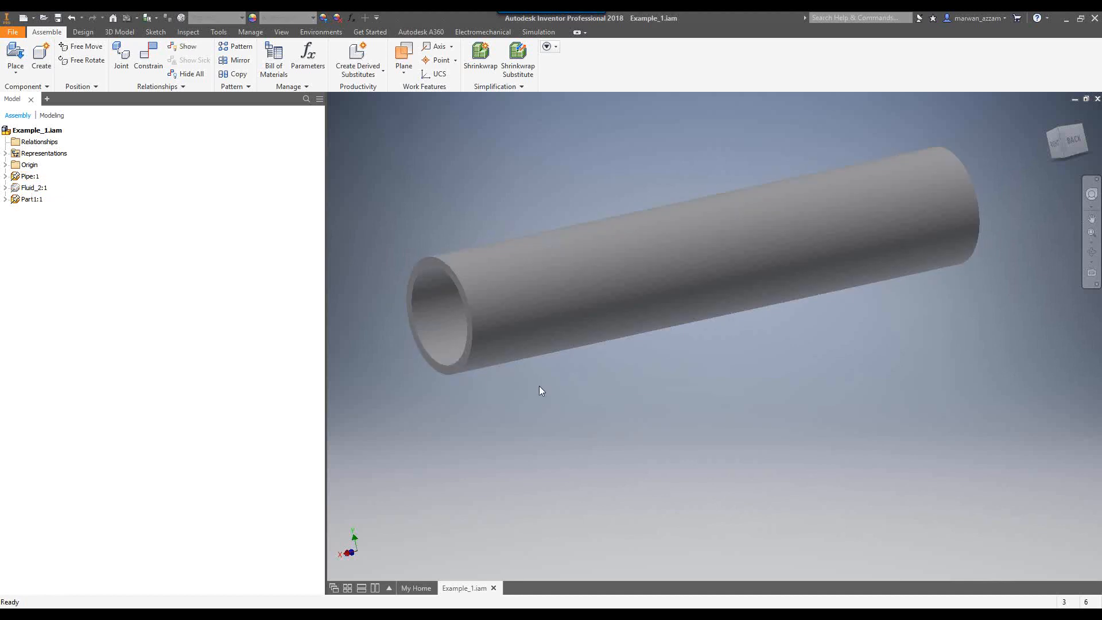
shift+middle_drag(496, 370, 622, 312)
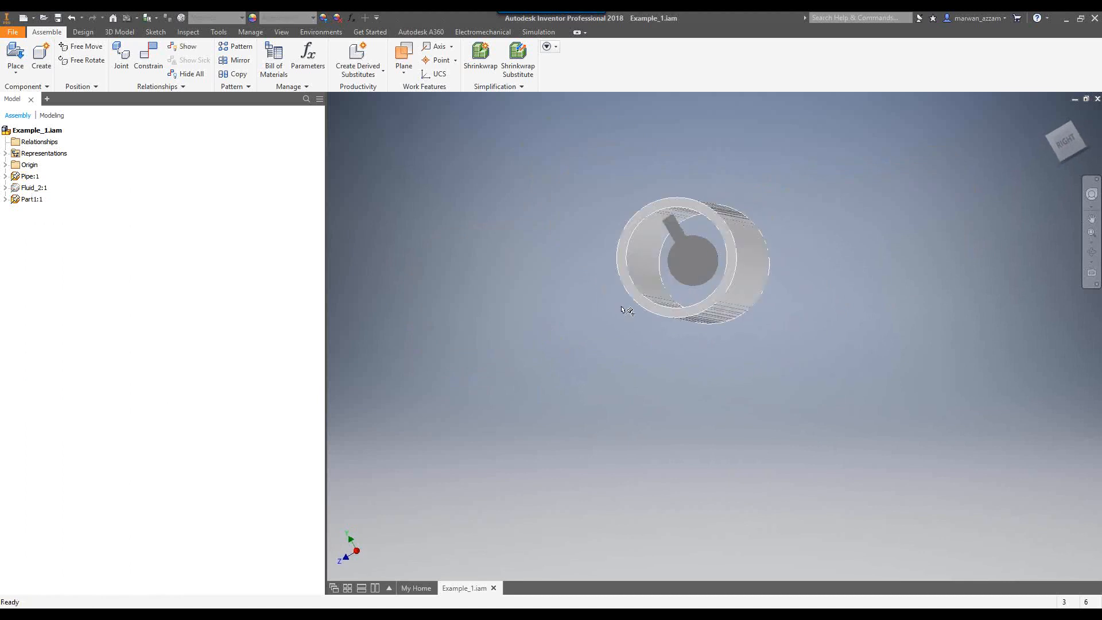
scroll(684, 262, up, 5)
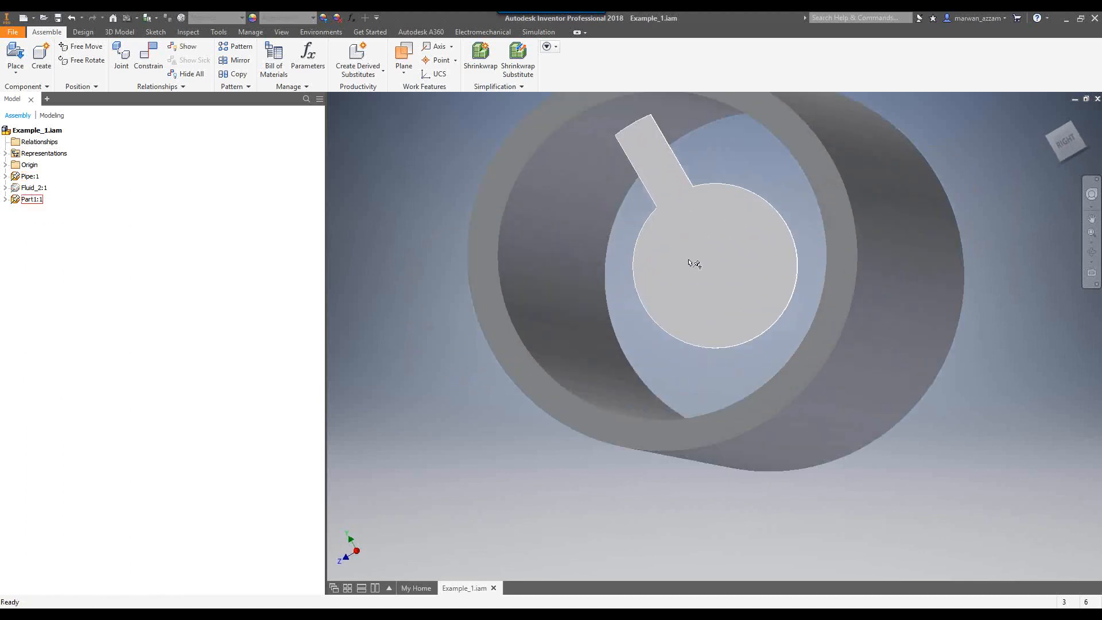
scroll(694, 263, down, 5)
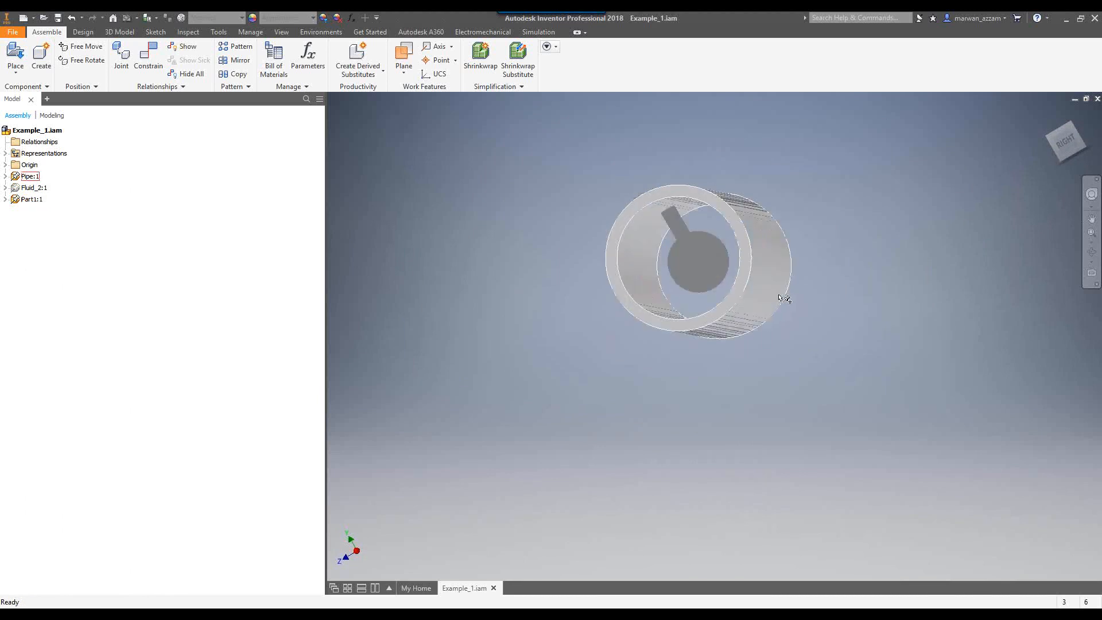
shift+middle_drag(787, 282, 760, 296)
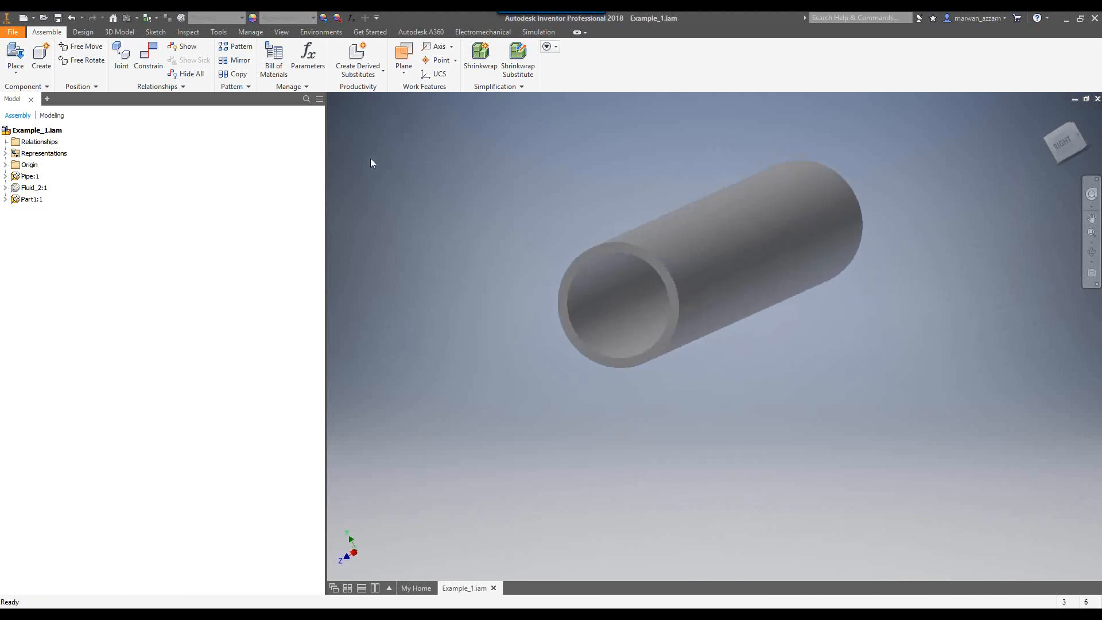
scroll(446, 232, down, 3)
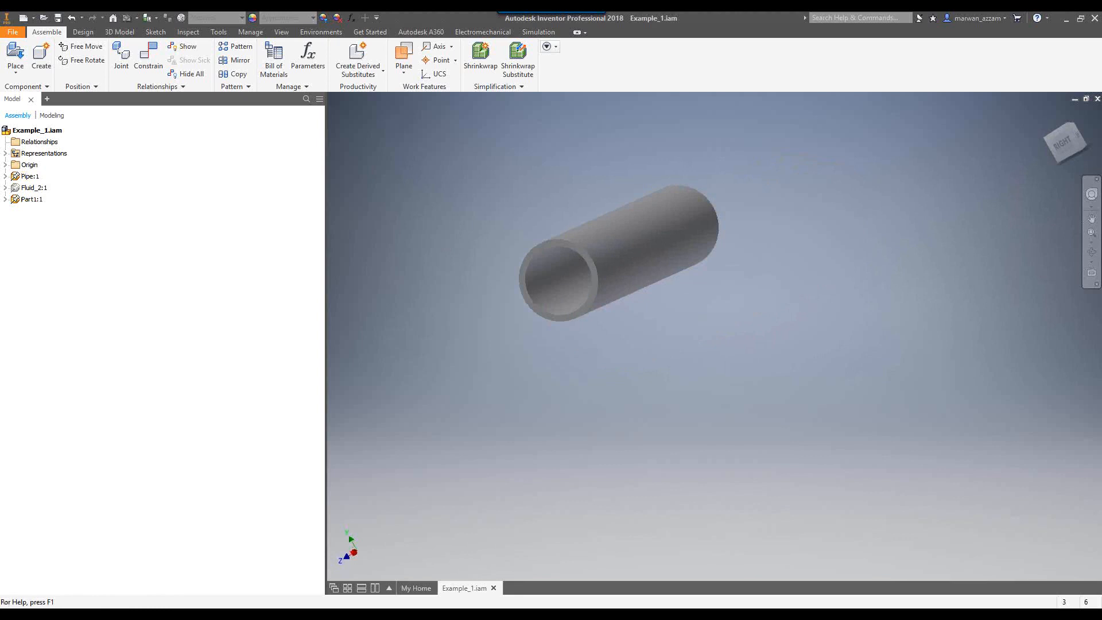
Step: Switch to Autodesk CFD and review the boundary conditions at both pipe ends and the assigned materials
click(549, 612)
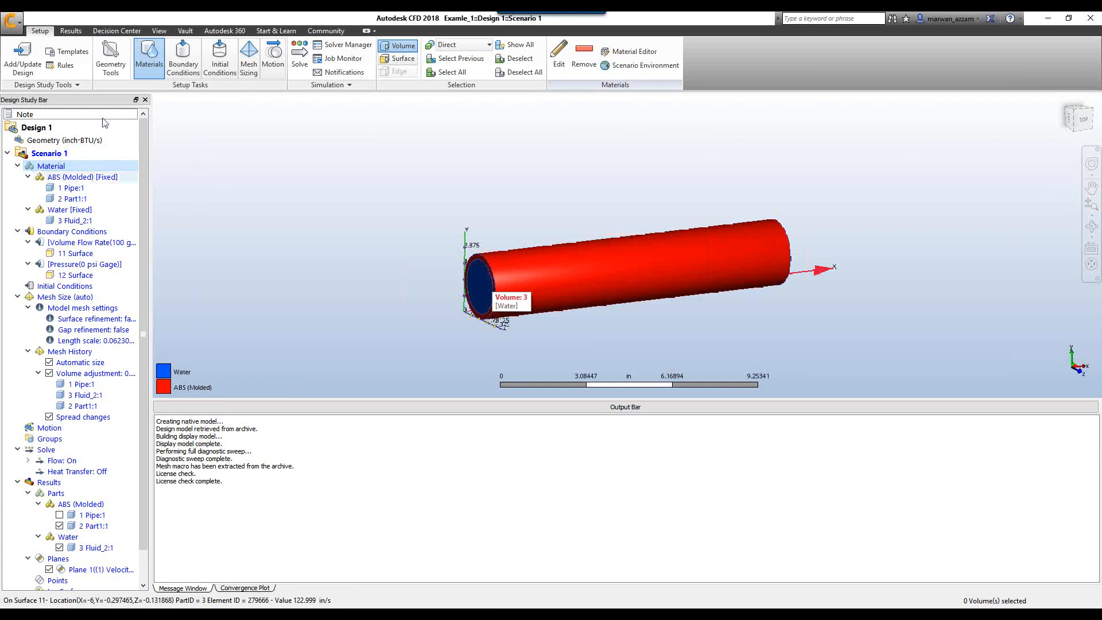
click(182, 58)
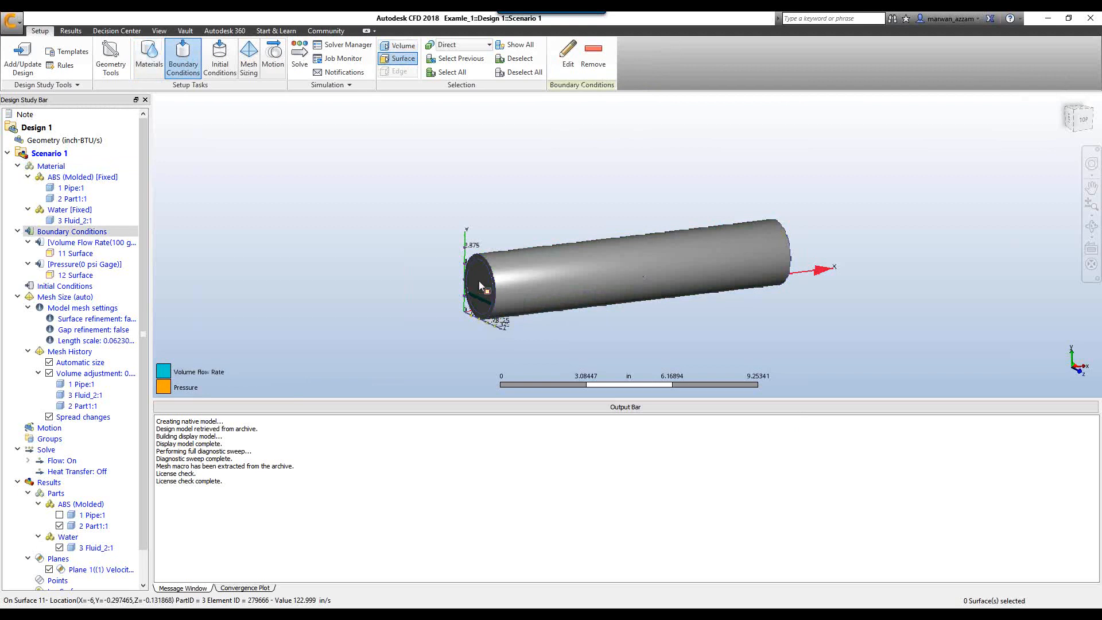
shift+middle_drag(944, 302, 737, 321)
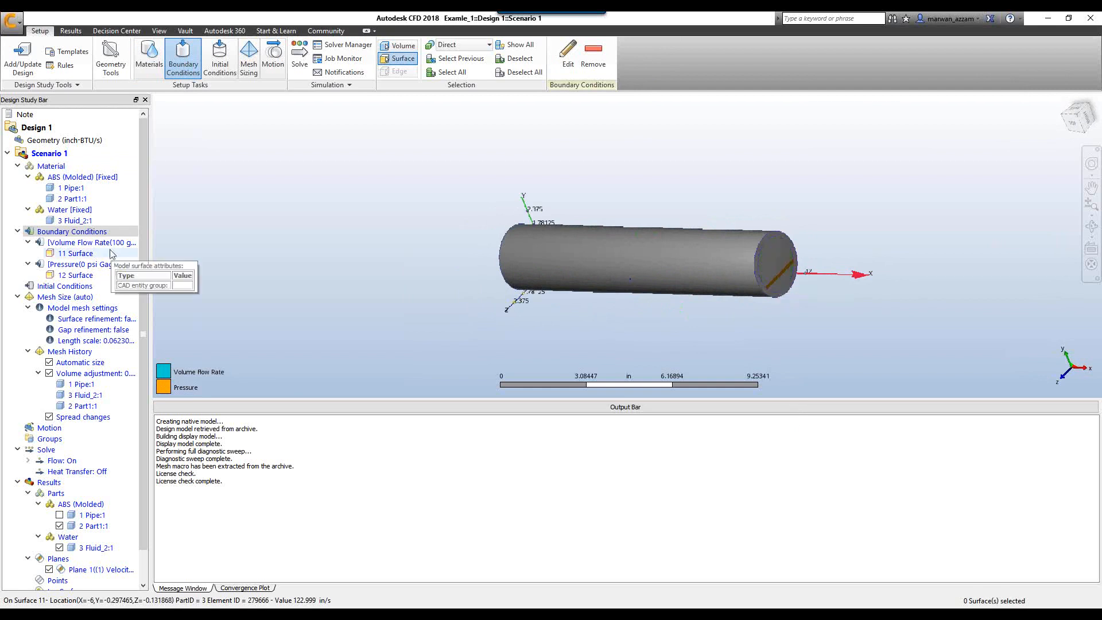
mouse_move(81, 211)
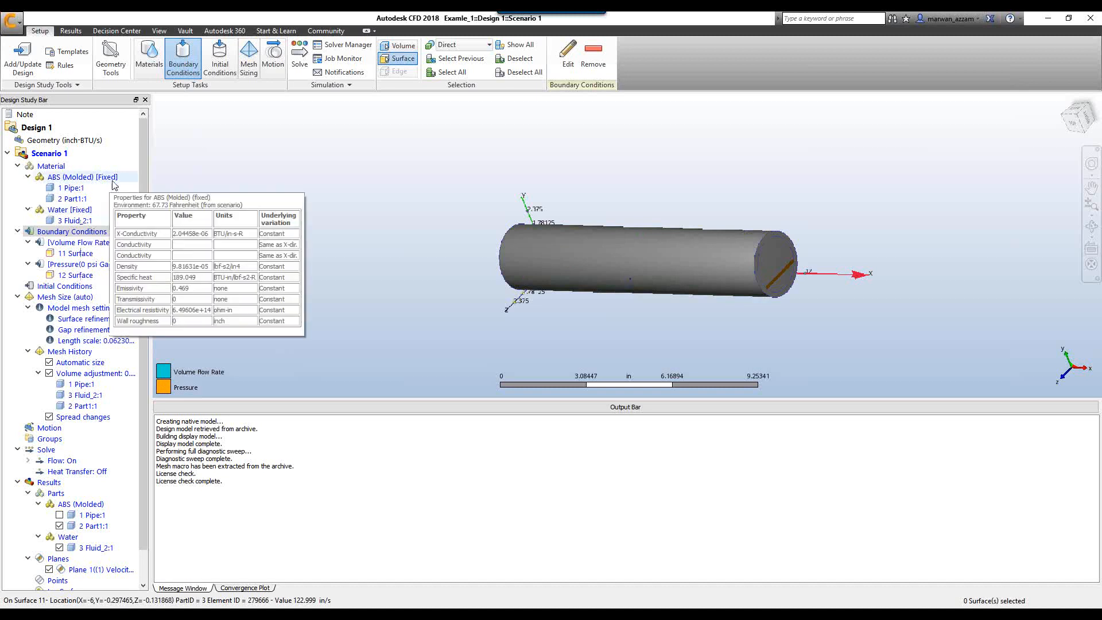
Step: Display the velocity magnitude results and set the visual style to Outline to expose the result plane inside the pipe
click(70, 31)
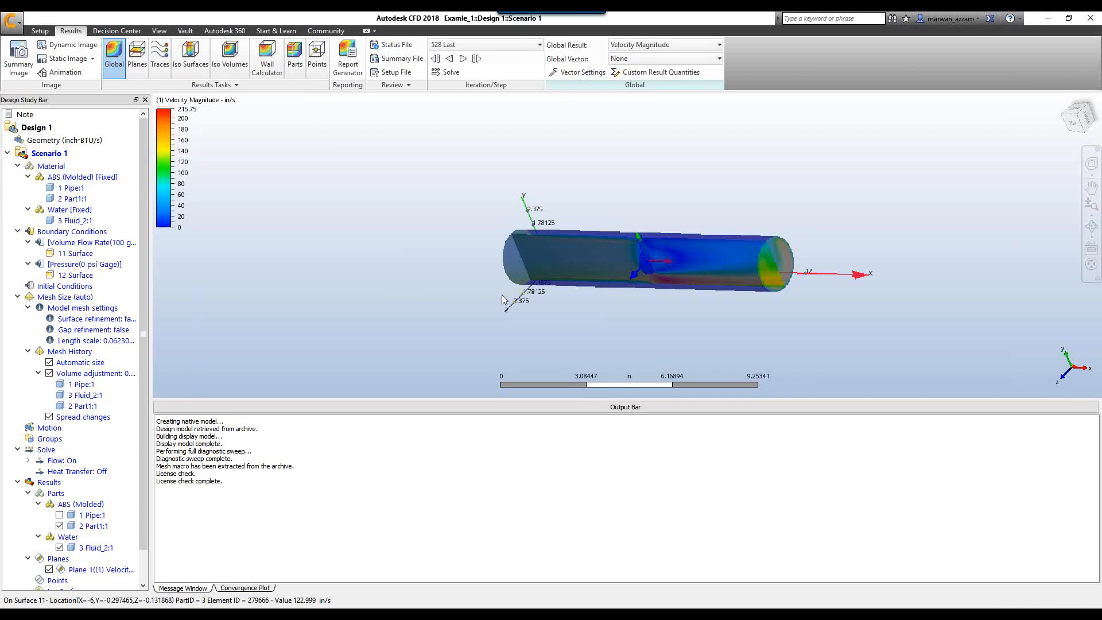
shift+middle_drag(417, 313, 677, 315)
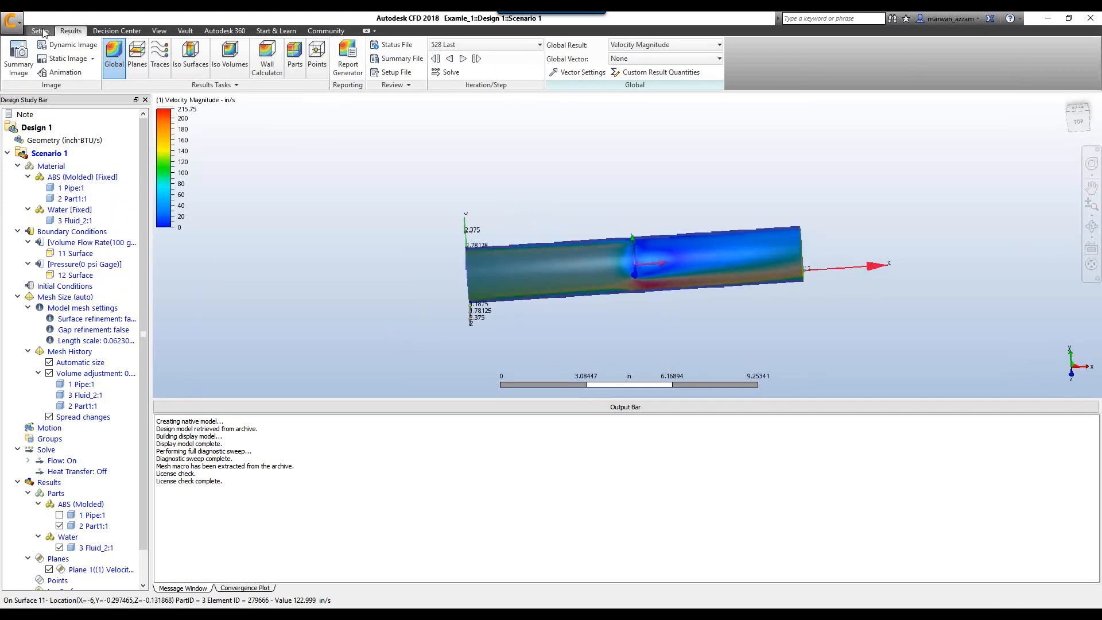
click(160, 31)
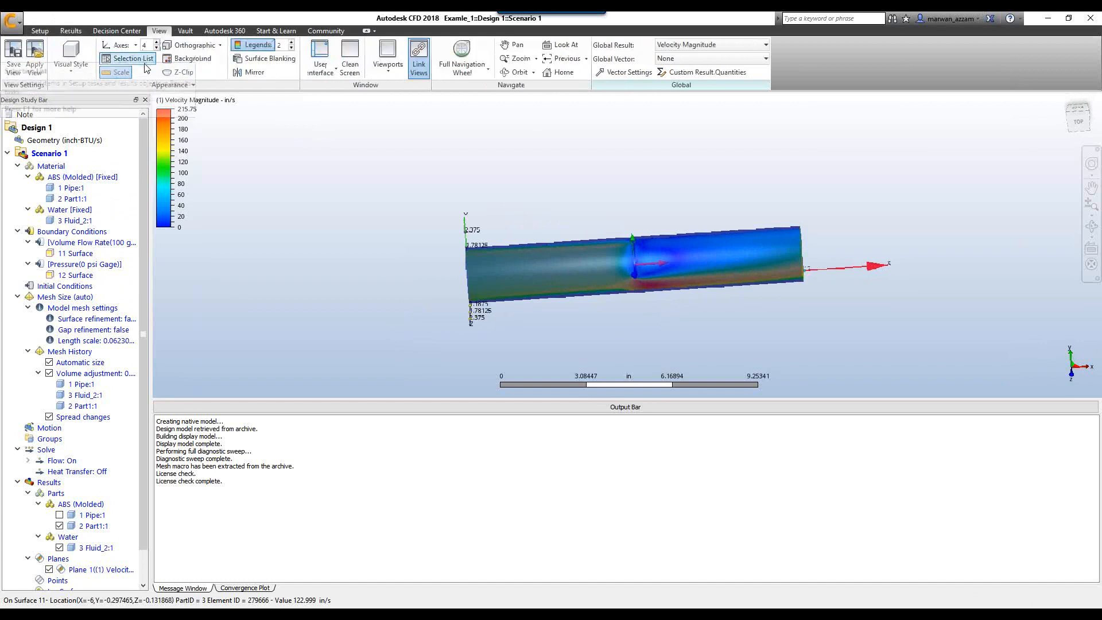
click(71, 63)
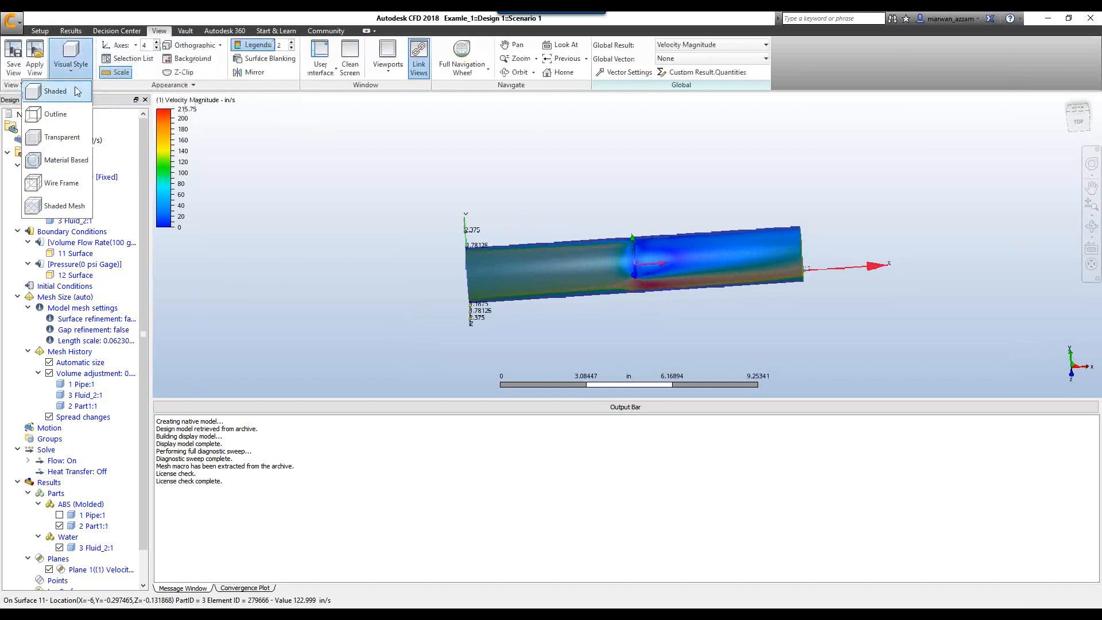
click(57, 114)
shift+middle_drag(544, 302, 584, 280)
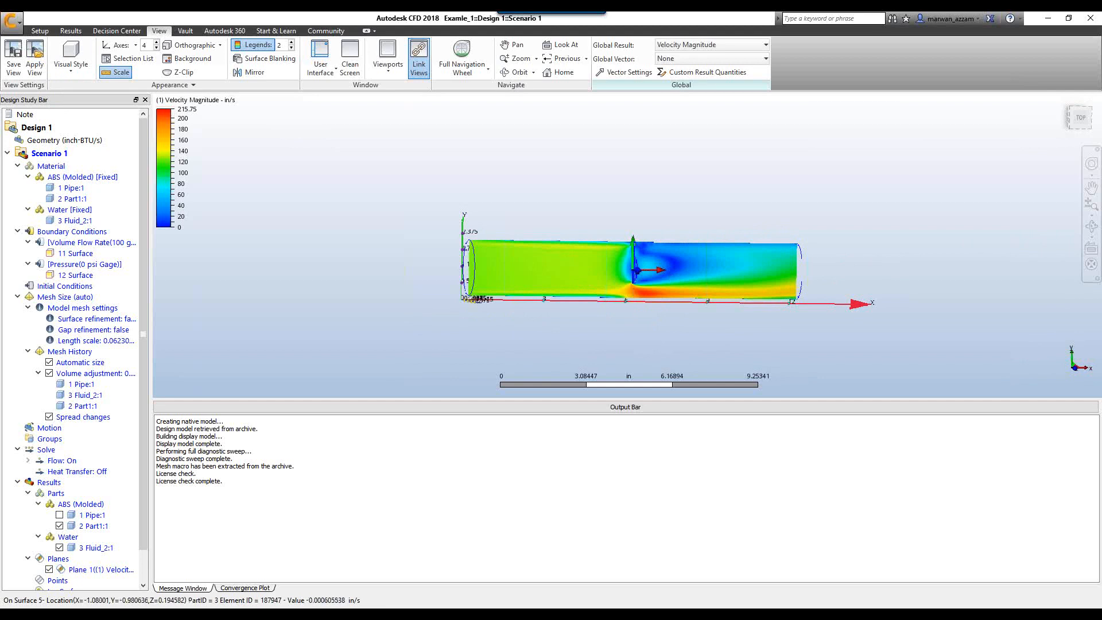
Step: Switch back to Inventor and make the Fluid_2:1 component visible again in Example_1.iam
click(437, 614)
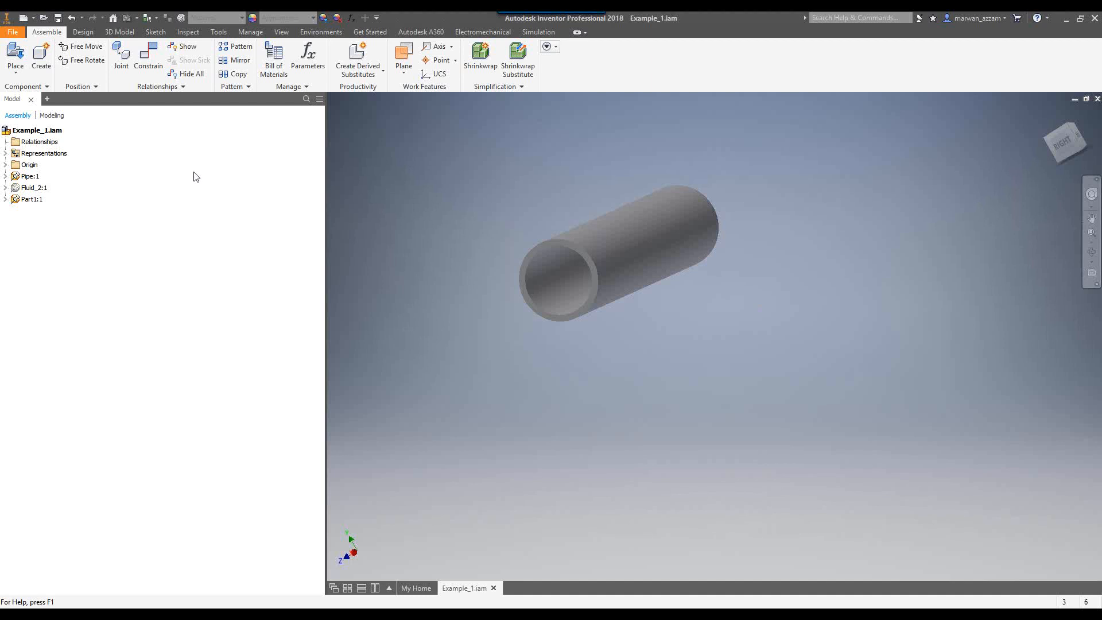
right_click(41, 187)
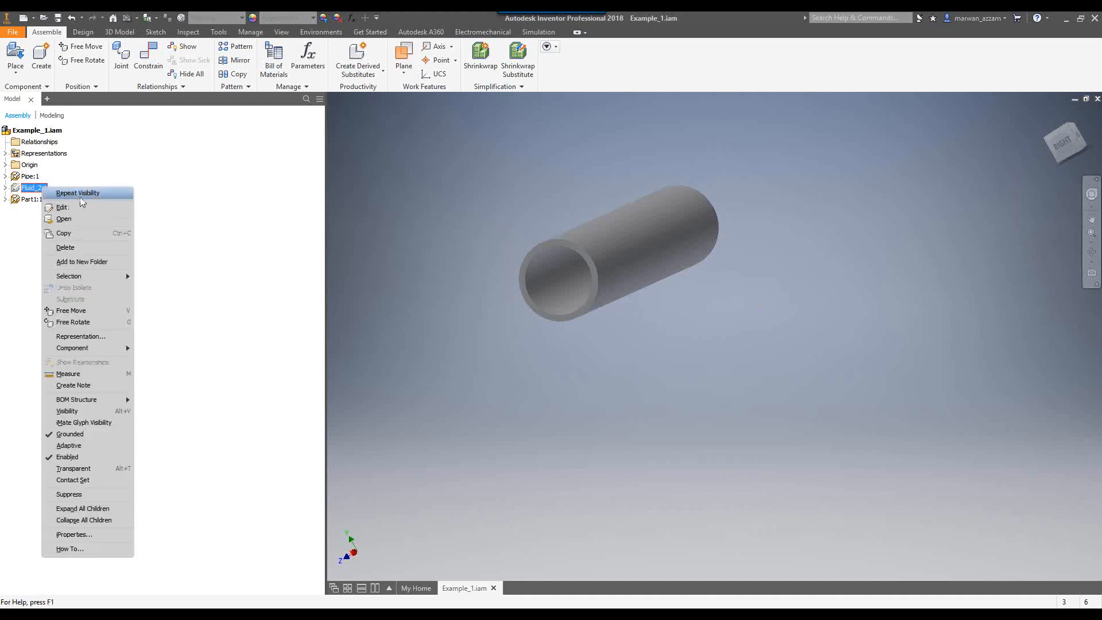
click(86, 410)
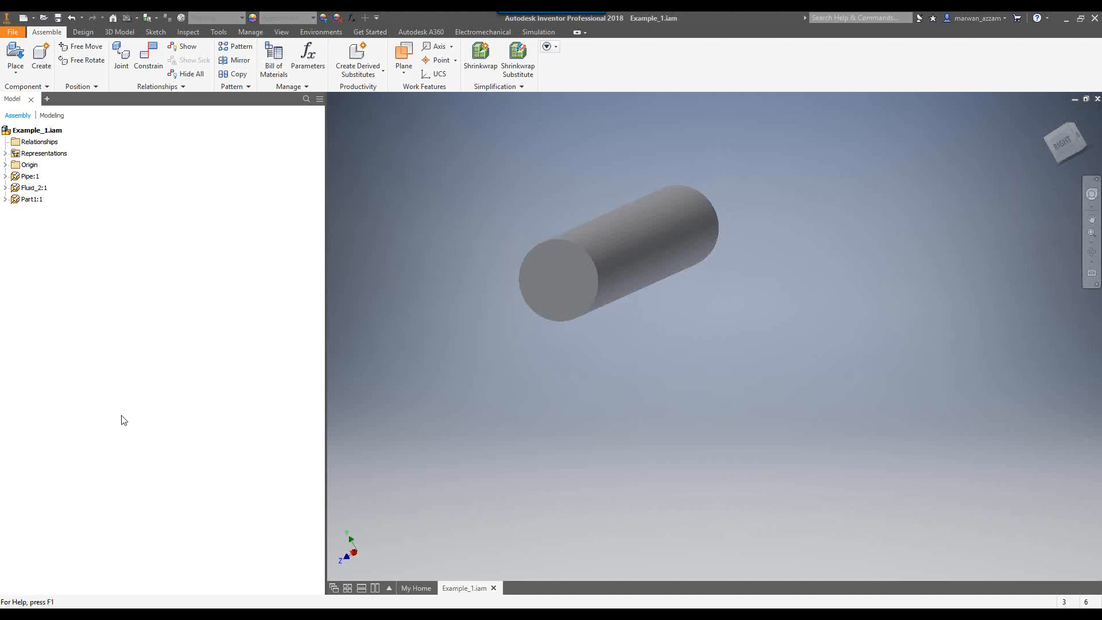
Step: Enter the Autodesk Nastran In-CAD environment and replace the Generic material with Aluminum from the Autodesk Material Library
click(328, 35)
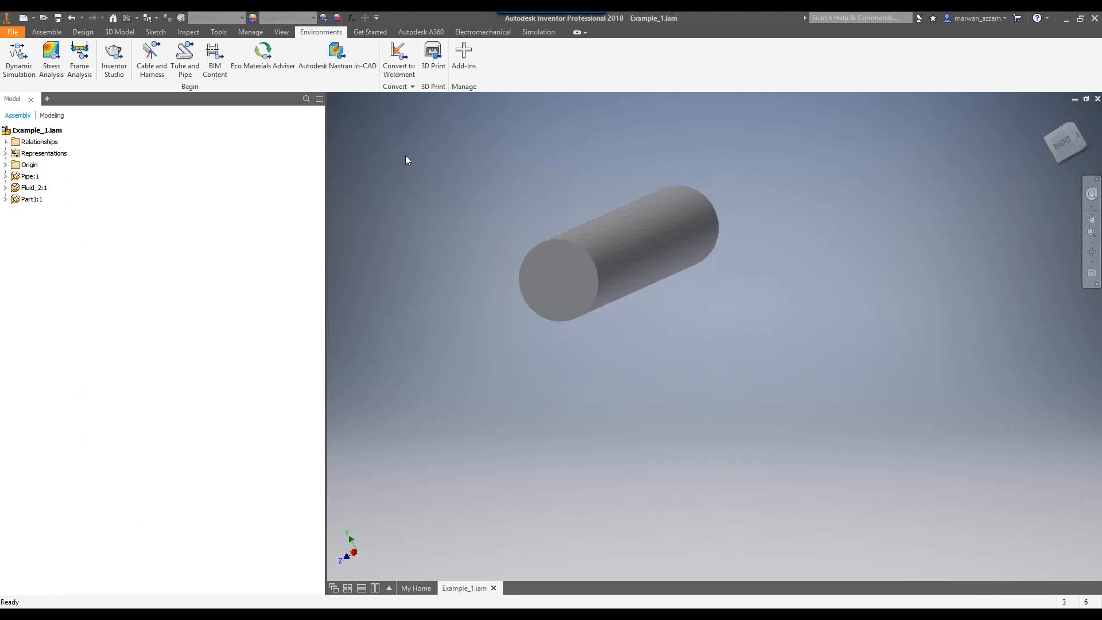
click(341, 69)
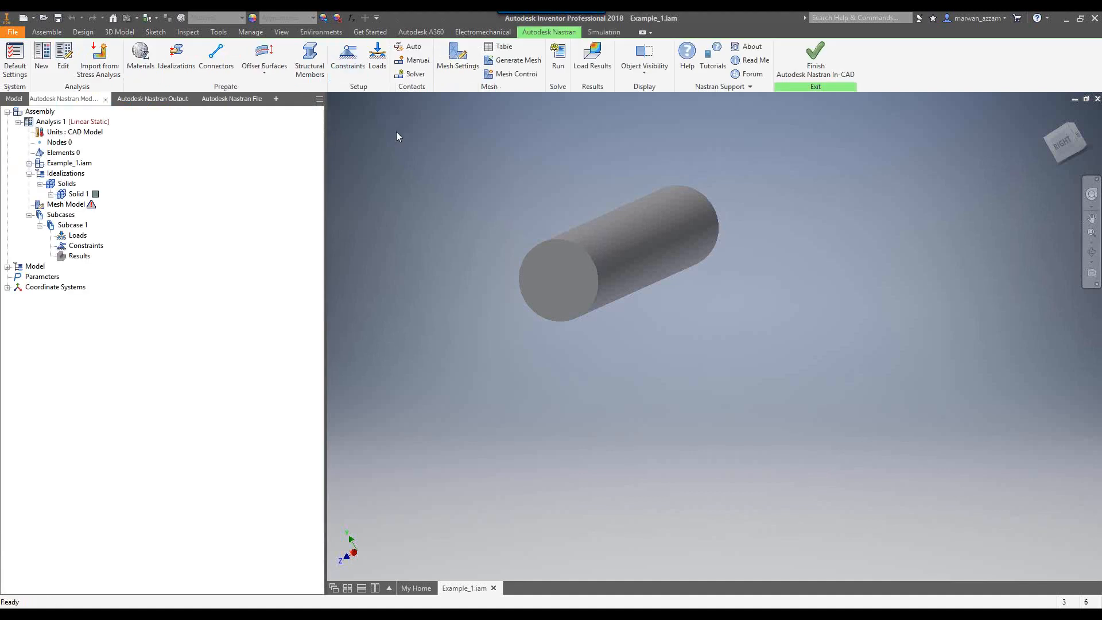
click(7, 266)
right_click(59, 288)
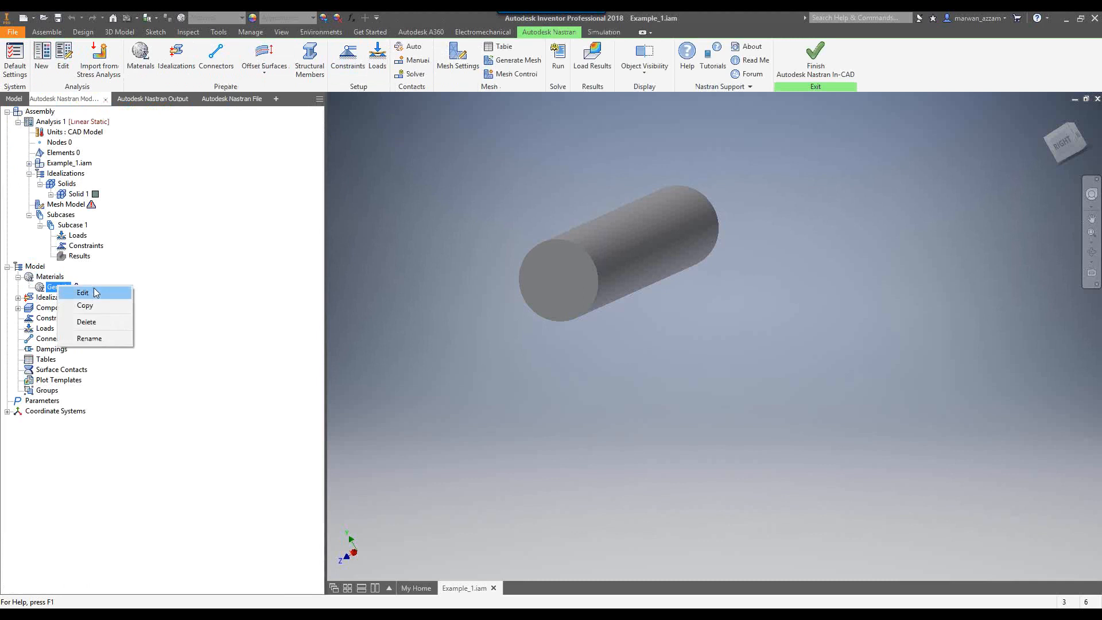
click(95, 292)
click(169, 272)
click(153, 210)
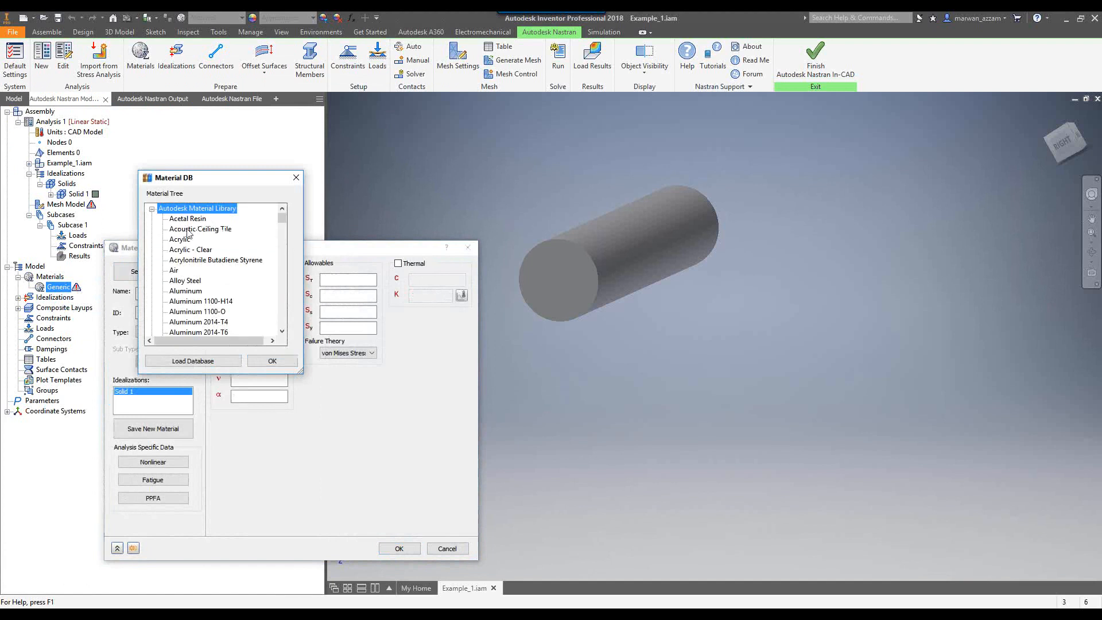
click(194, 292)
click(272, 360)
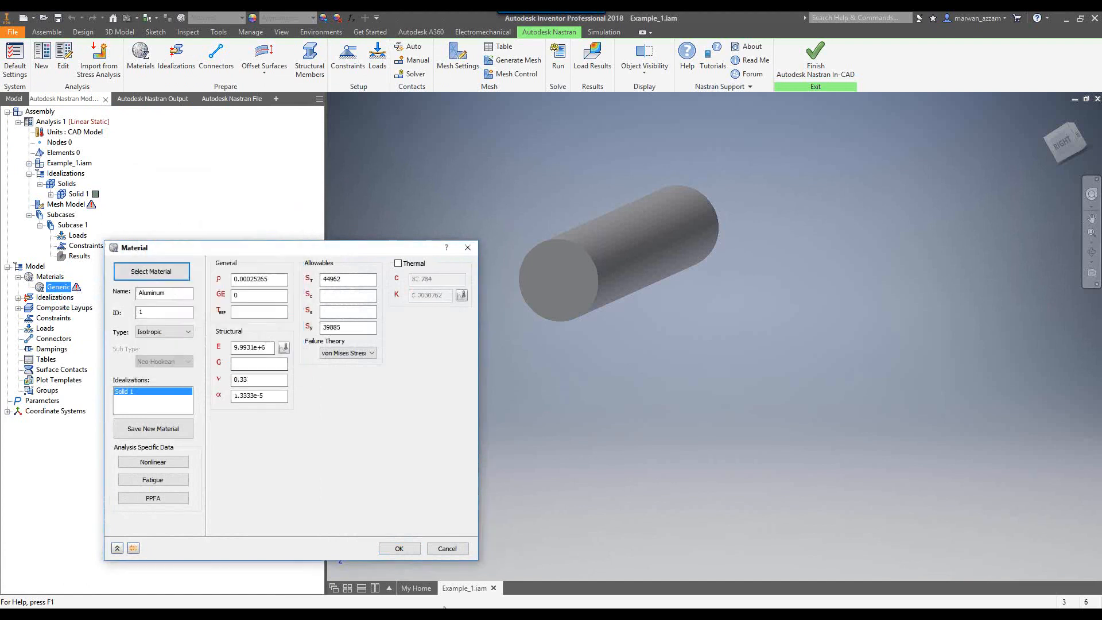
click(399, 548)
Step: Exclude the Fluid_2:1 component of Example_1.iam from the analysis
click(64, 173)
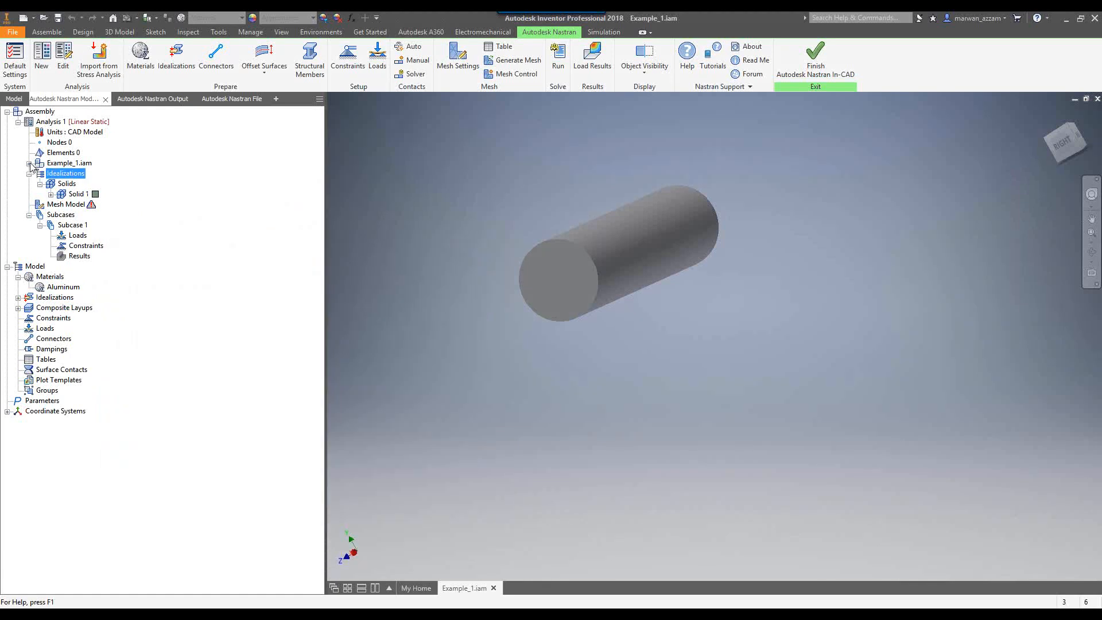
click(29, 163)
click(67, 172)
click(70, 184)
right_click(73, 185)
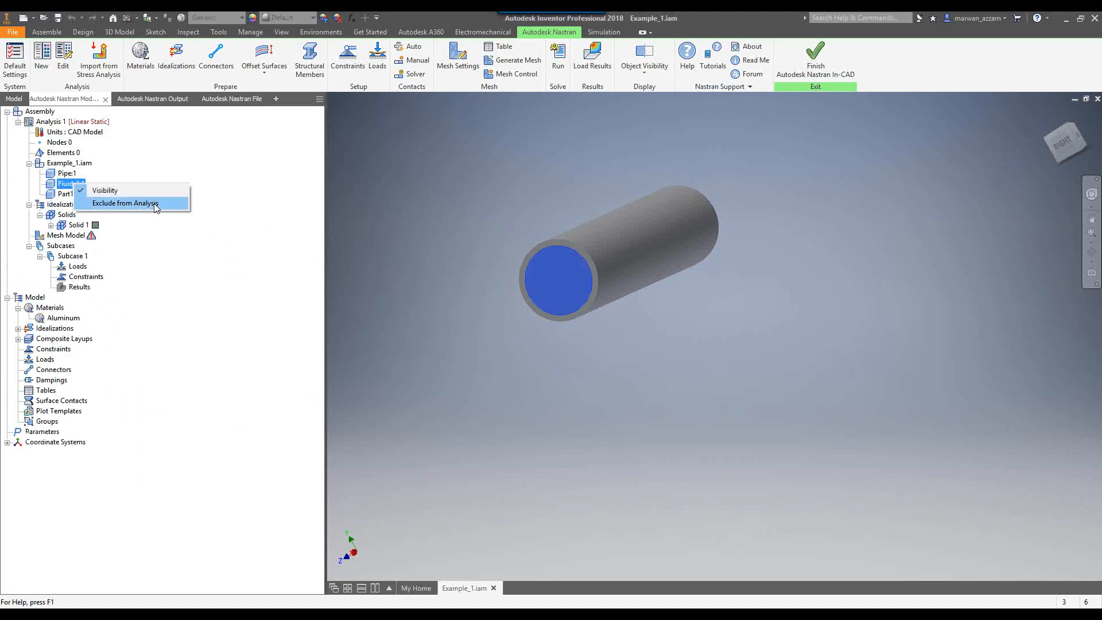
click(155, 204)
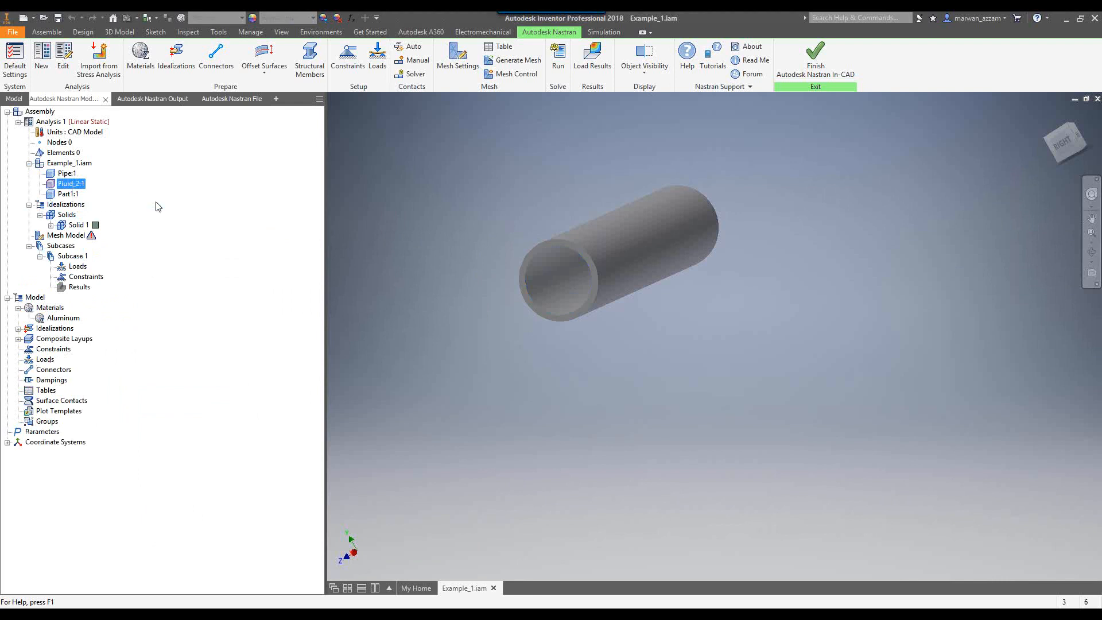
Step: Generate the mesh for the pipe and Part1:1, and inspect it from the pipe's open end
click(51, 225)
click(68, 235)
right_click(72, 240)
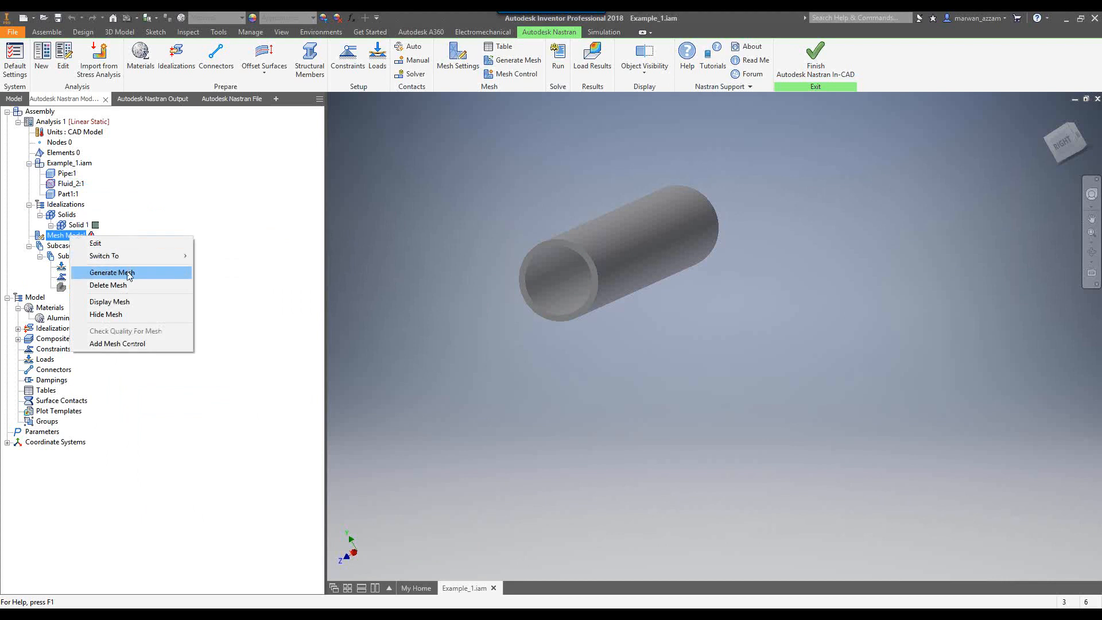
click(130, 274)
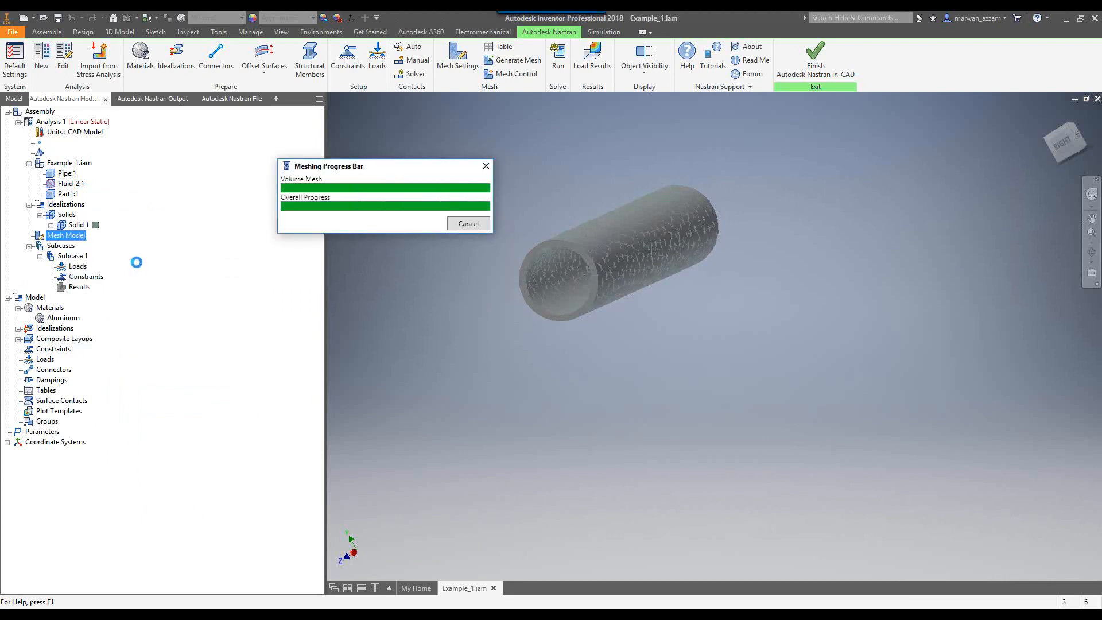
scroll(601, 318, down, 3)
scroll(596, 335, up, 3)
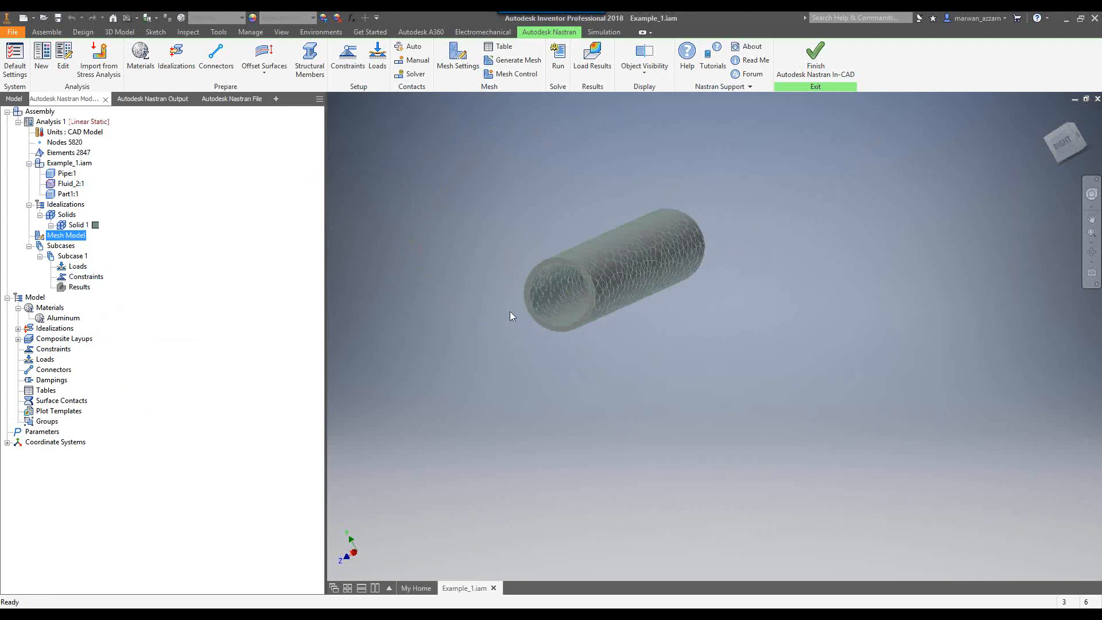
shift+middle_drag(475, 348, 535, 290)
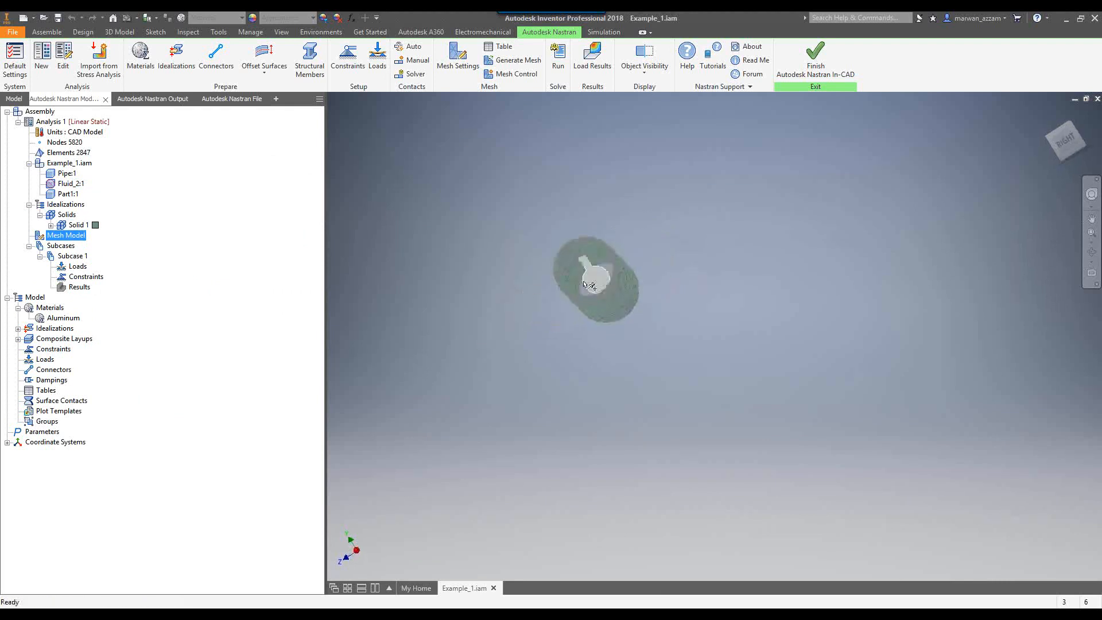
scroll(578, 265, down, 4)
Step: Set the mesh size of Pipe:1 to 0.2 in using the Mesh Model's table of per-part mesh settings
click(65, 216)
click(86, 226)
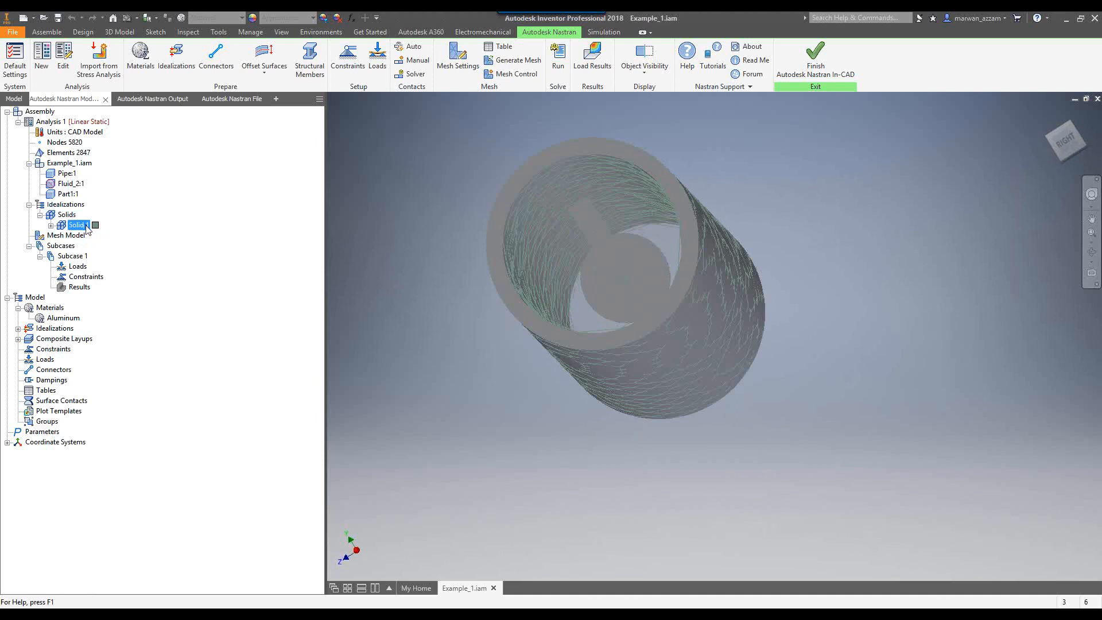
click(83, 235)
right_click(82, 236)
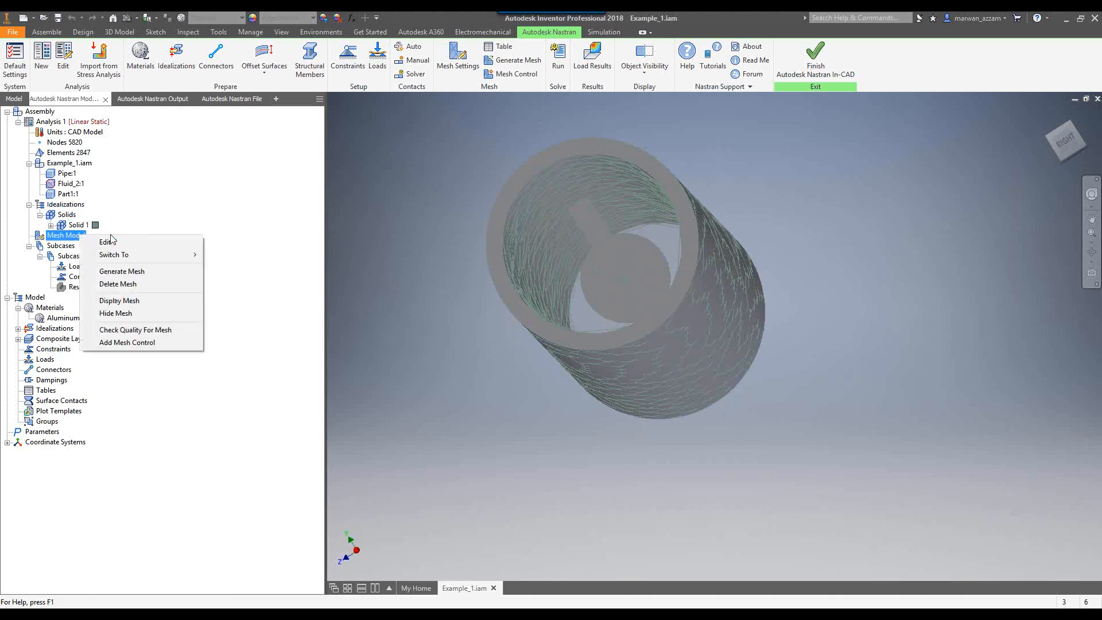
click(108, 241)
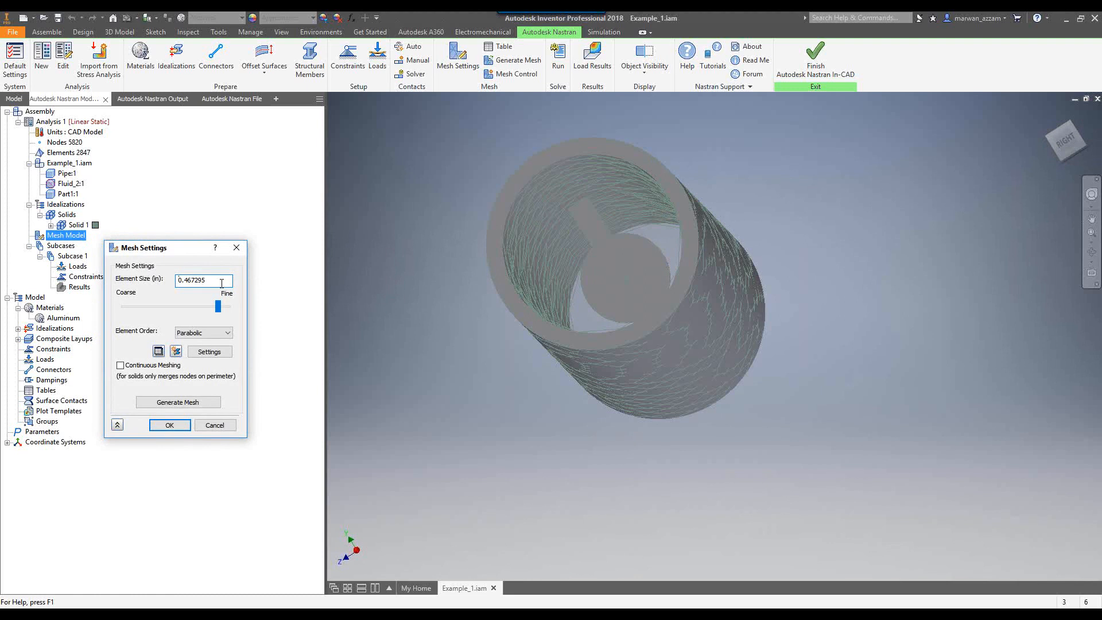
click(158, 352)
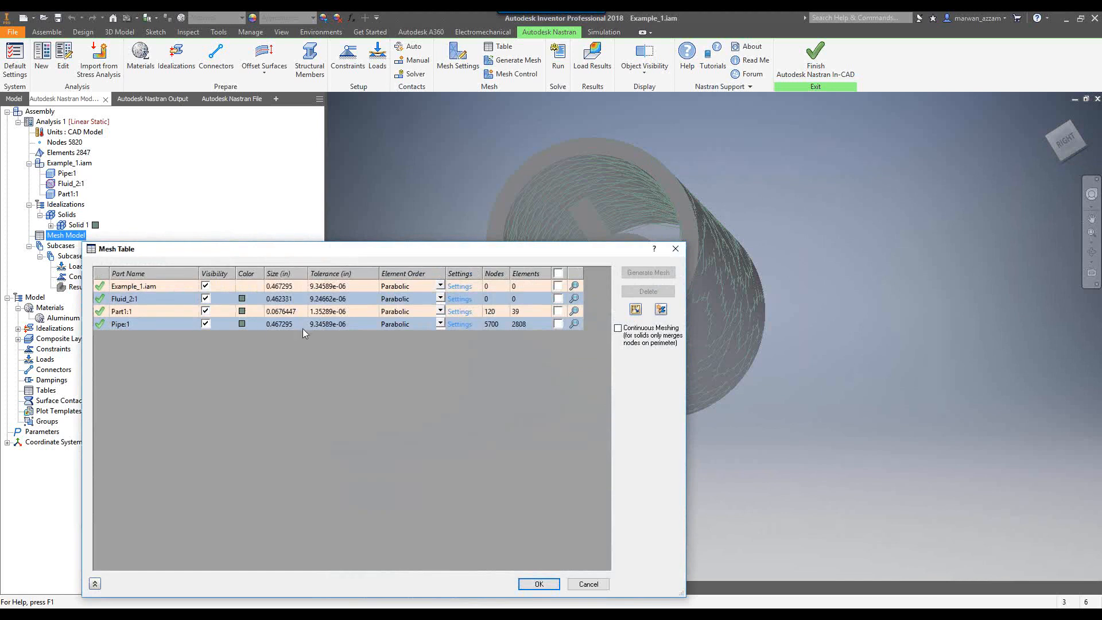
text(0.2)
click(538, 584)
Step: Regenerate the mesh from the Mesh Model and inspect the refined elements around the pipe's open end
click(58, 245)
right_click(59, 236)
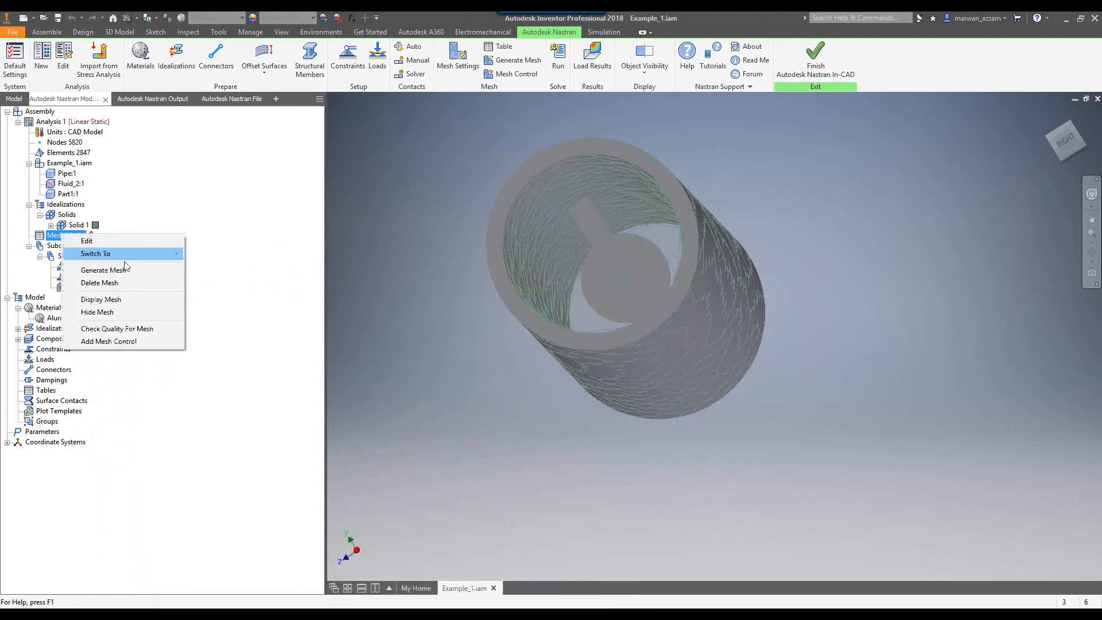
click(130, 270)
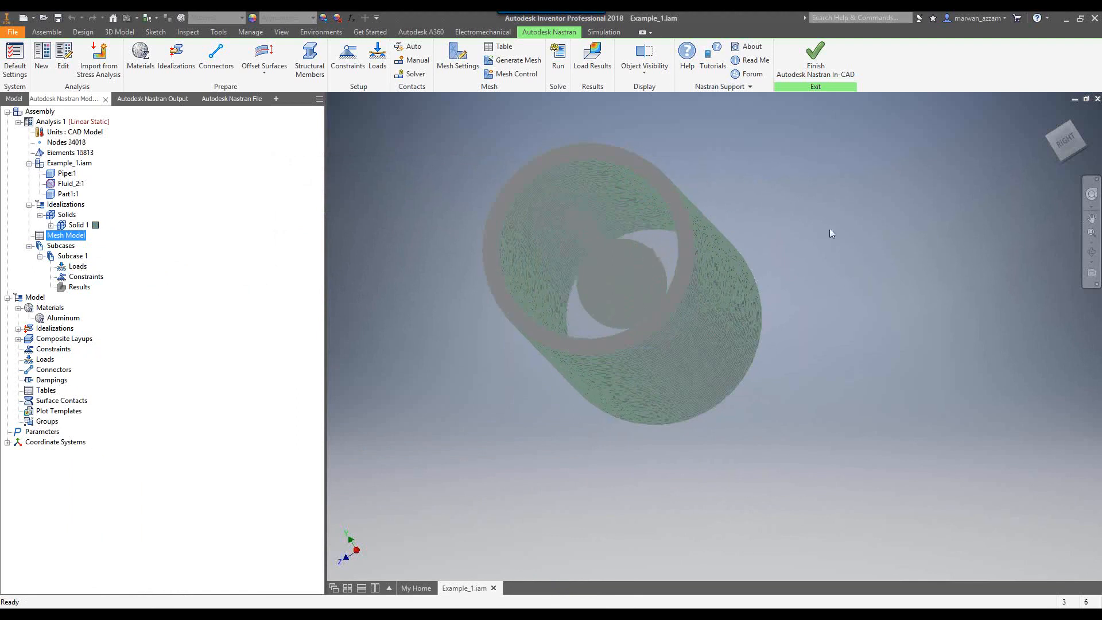
mouse_move(827, 225)
shift+middle_down()
mouse_move(782, 249)
mouse_move(839, 231)
shift+middle_up()
scroll(727, 268, down, 2)
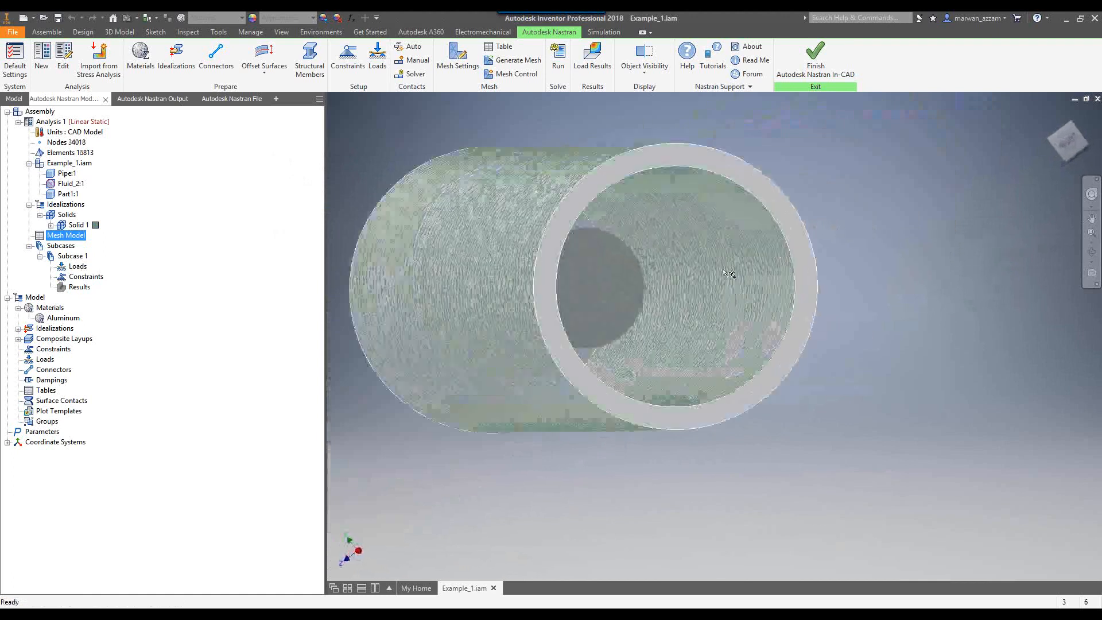
scroll(724, 272, down, 3)
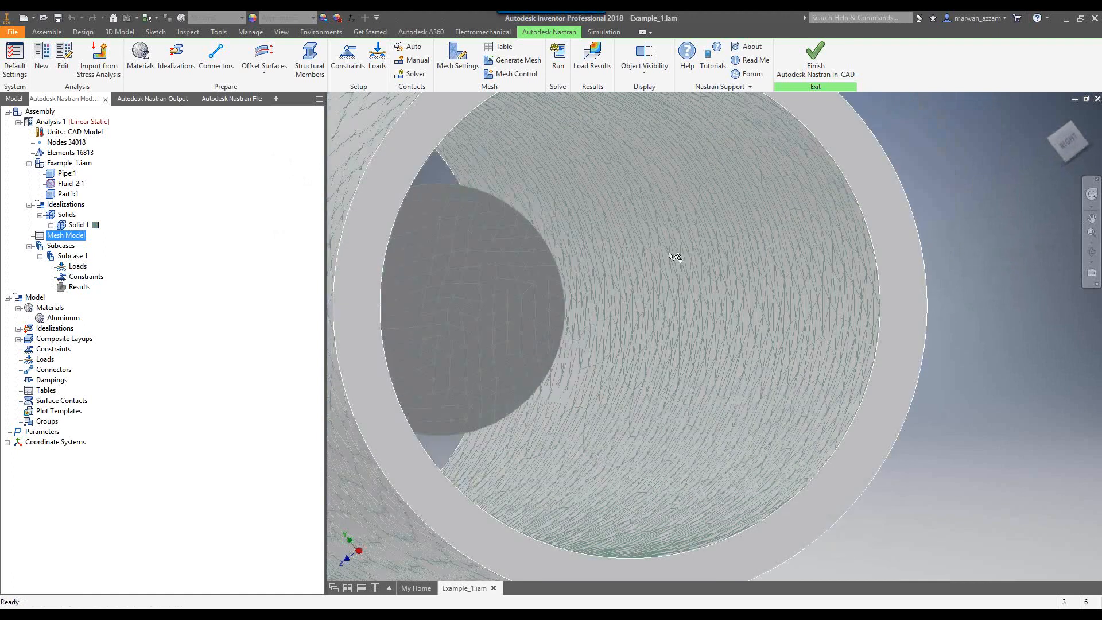
scroll(918, 261, up, 2)
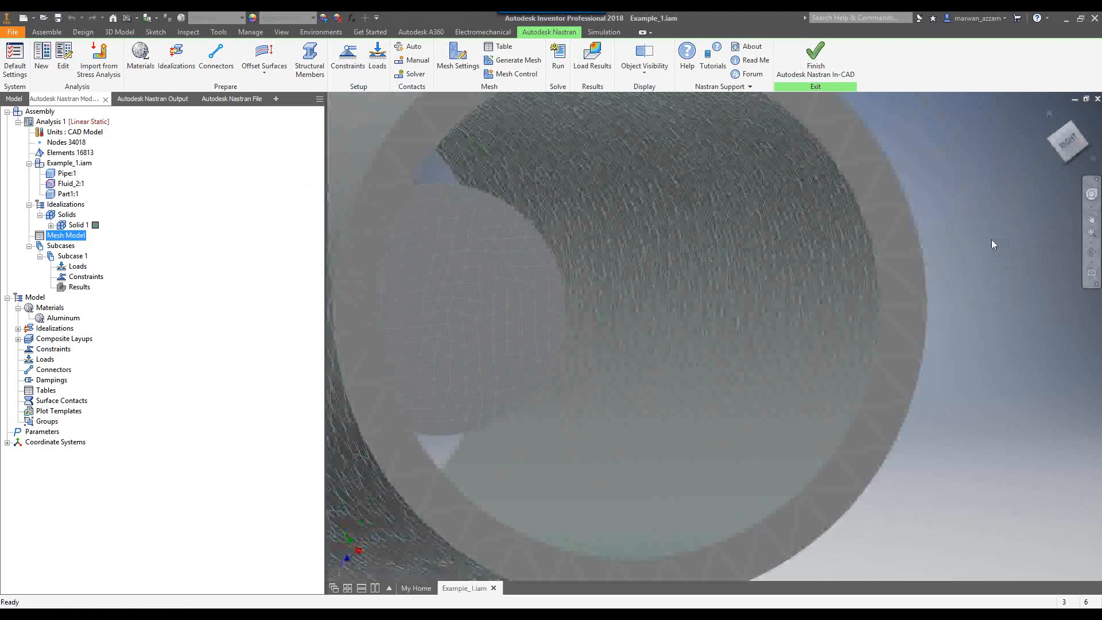
scroll(984, 239, up, 3)
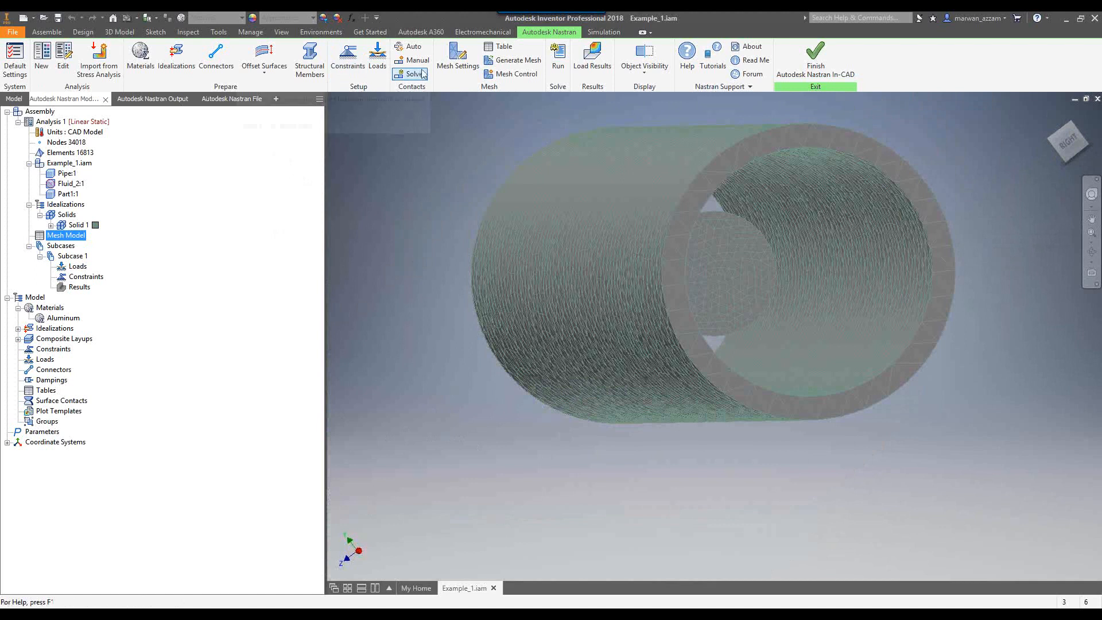
Step: Generate automatic surface contacts for the assembly and list them in the analysis tree
click(413, 49)
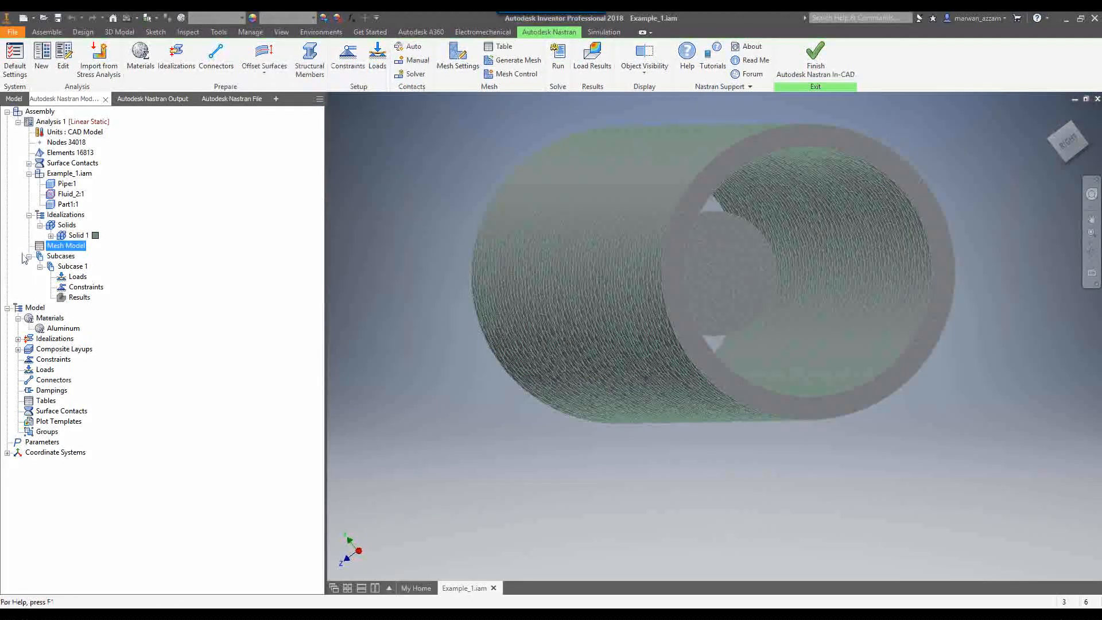
click(23, 174)
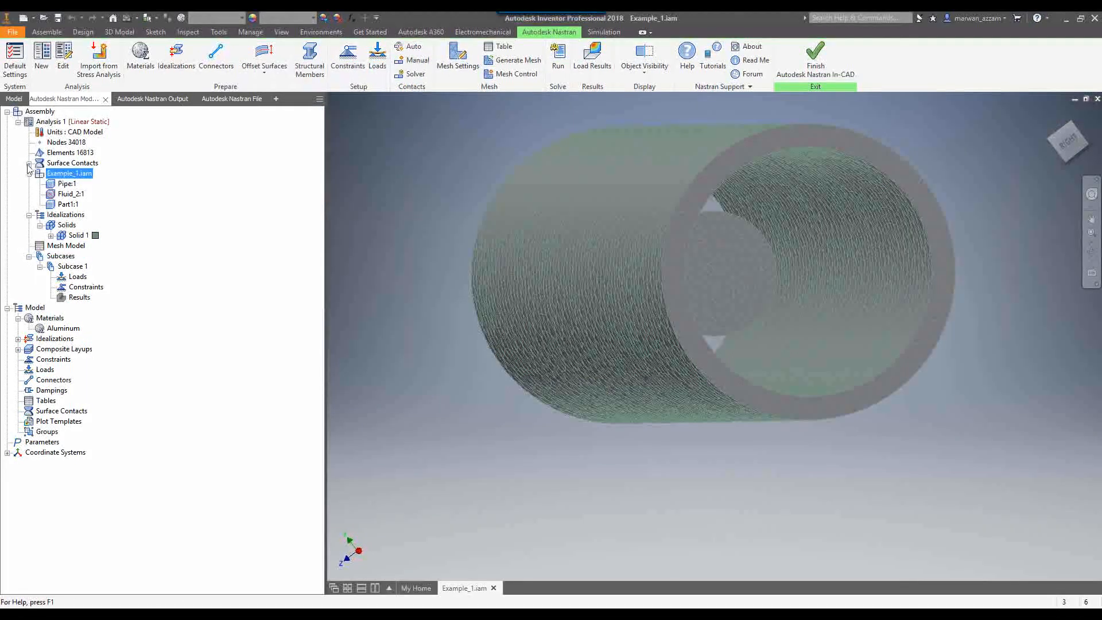
click(29, 164)
click(103, 173)
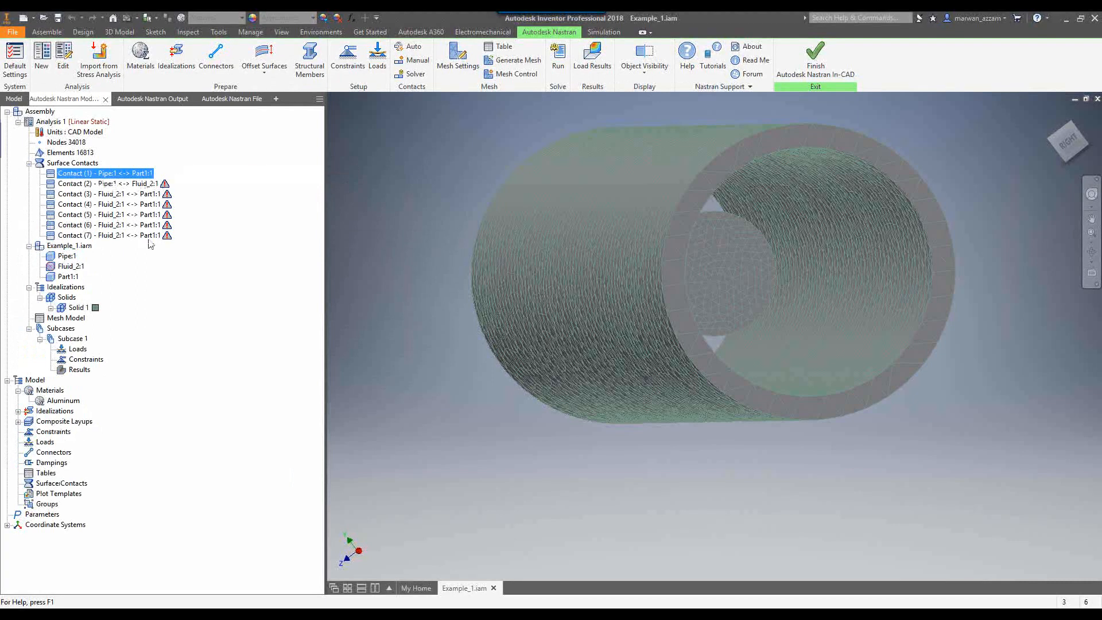
Step: Suppress all surface contacts that involve Fluid_2:1, Contact (2) through Contact (7), keeping only the Pipe:1 to Part1:1 contact active
click(123, 184)
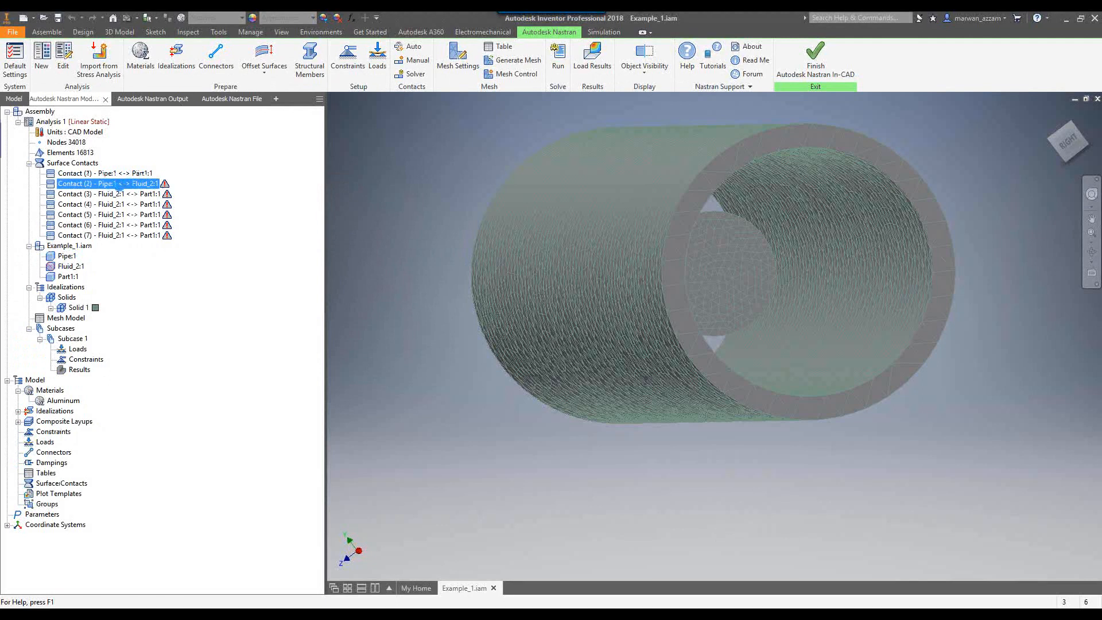
right_click(123, 184)
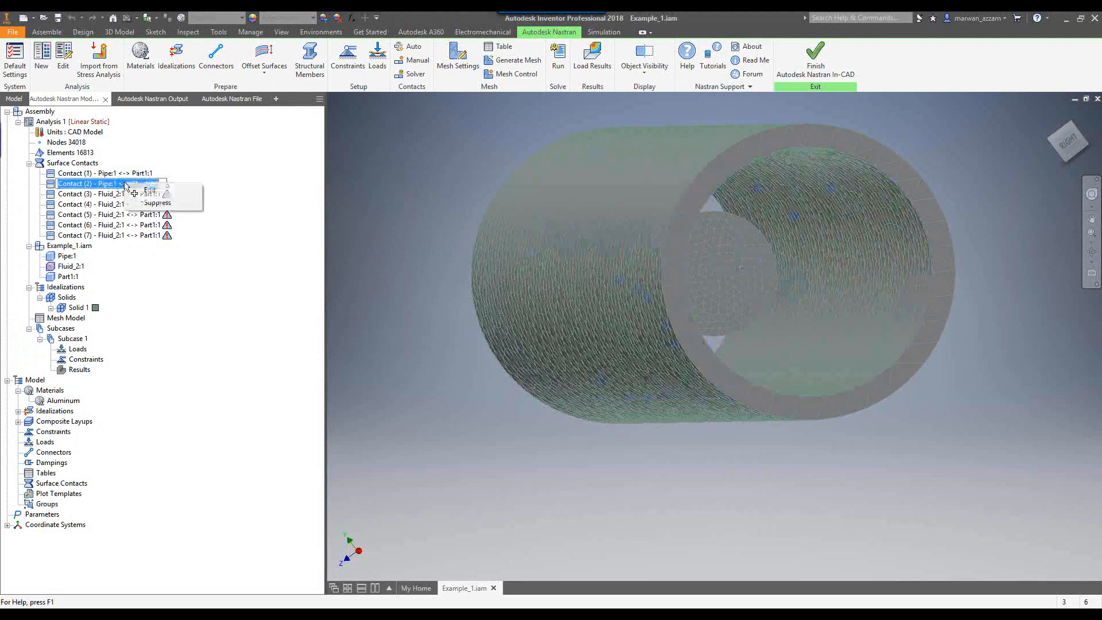
click(160, 203)
right_click(117, 195)
click(140, 212)
click(107, 204)
right_click(107, 205)
click(138, 222)
right_click(117, 215)
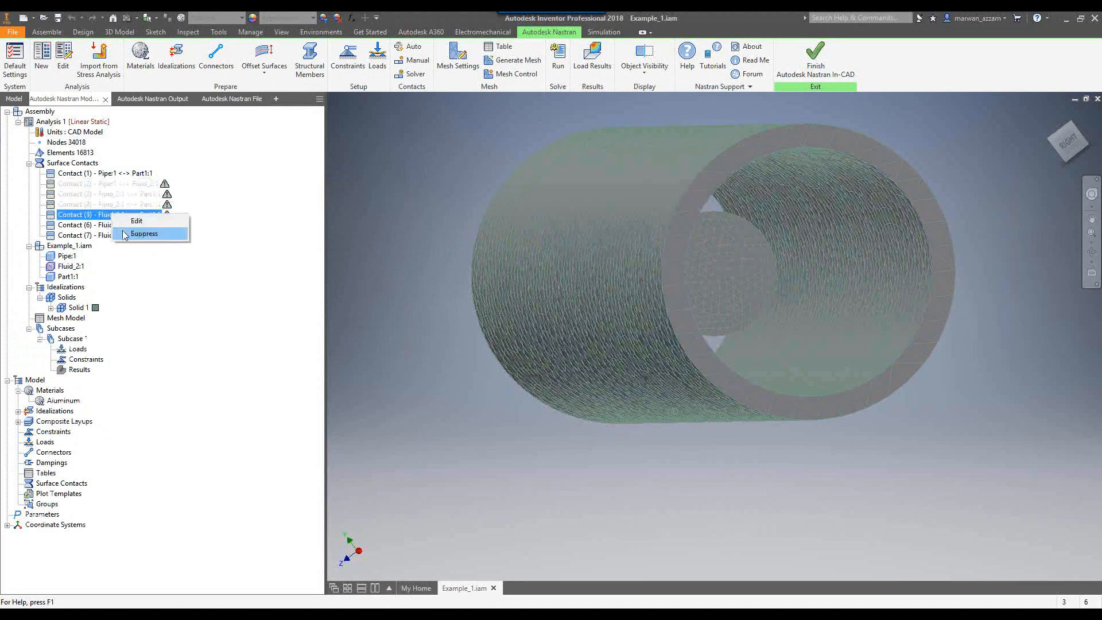
click(137, 233)
right_click(119, 226)
click(138, 241)
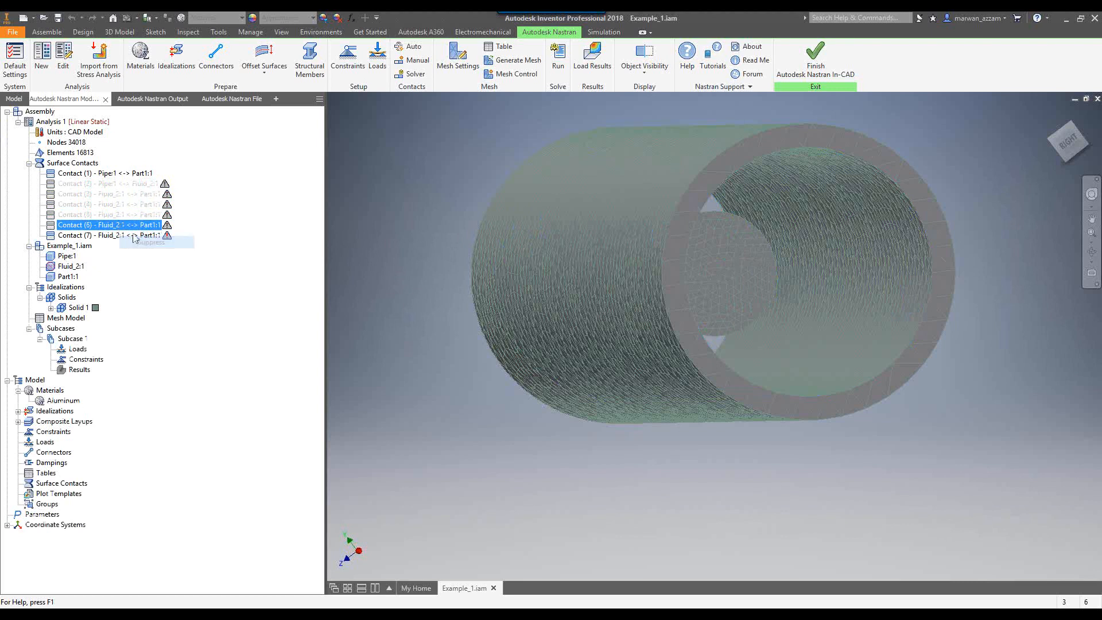
click(133, 235)
right_click(134, 235)
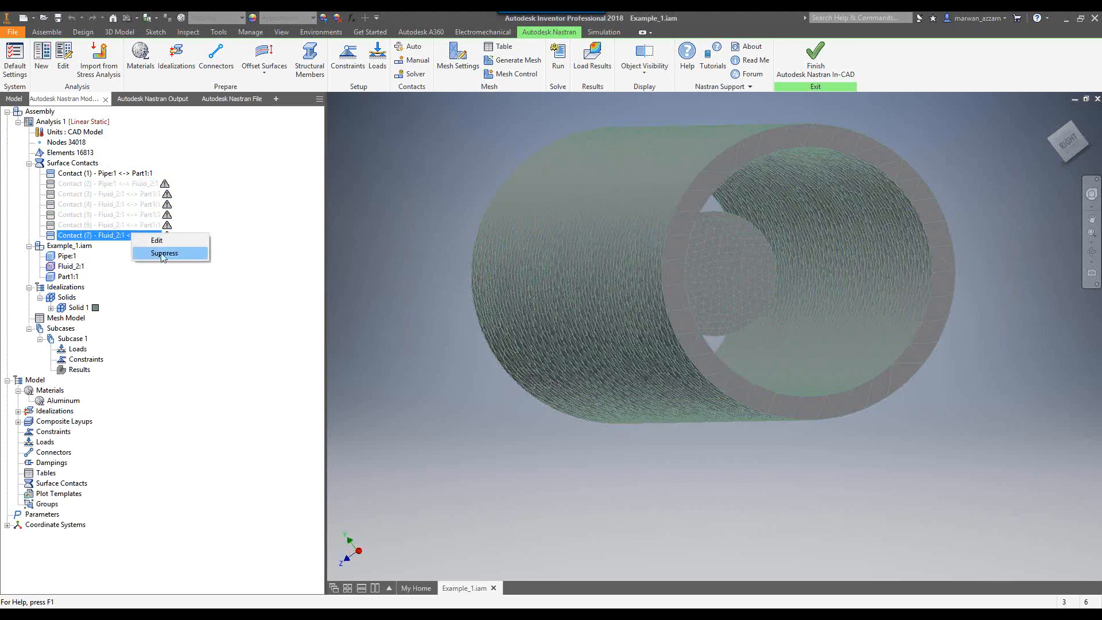
click(159, 253)
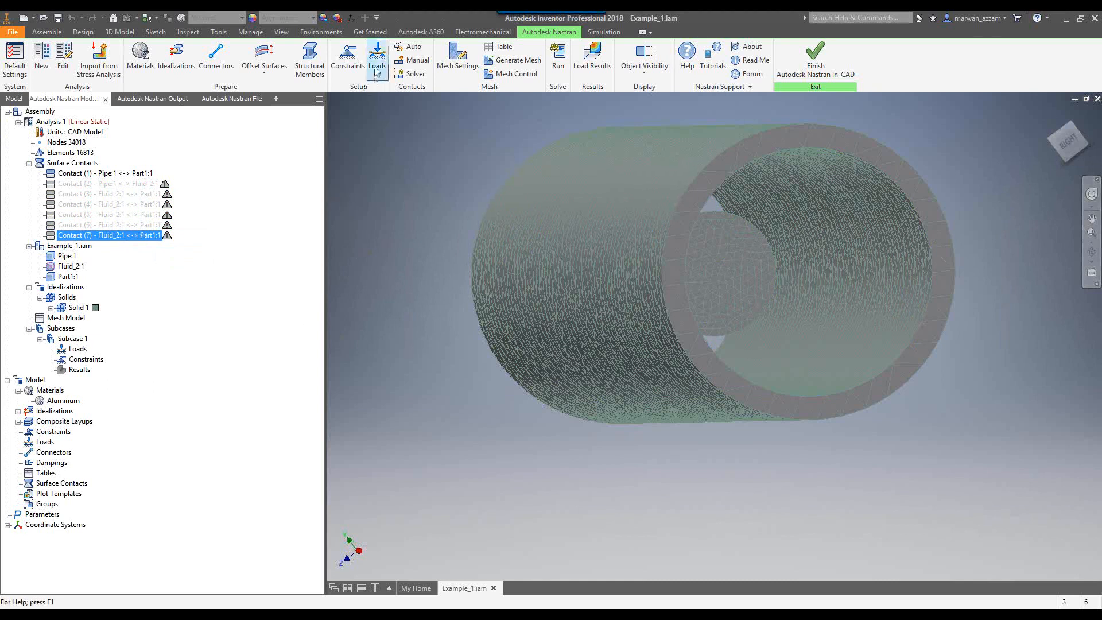
Step: Add a structural constraint to the pipe's open end face in Subcase 1 with all six degrees of freedom fixed
click(354, 69)
click(754, 153)
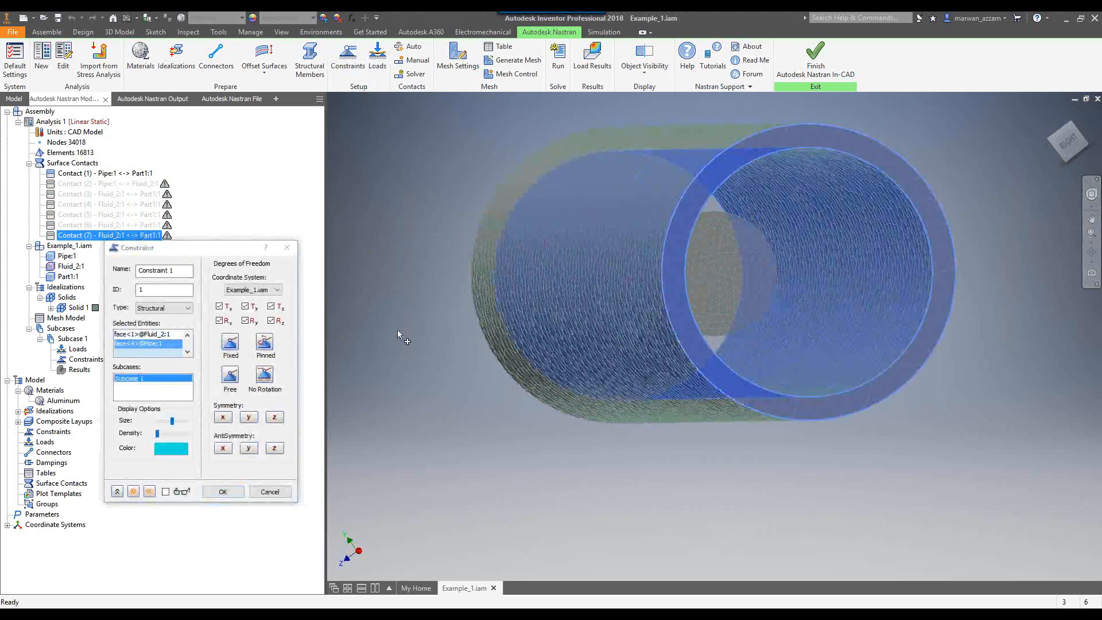
click(232, 493)
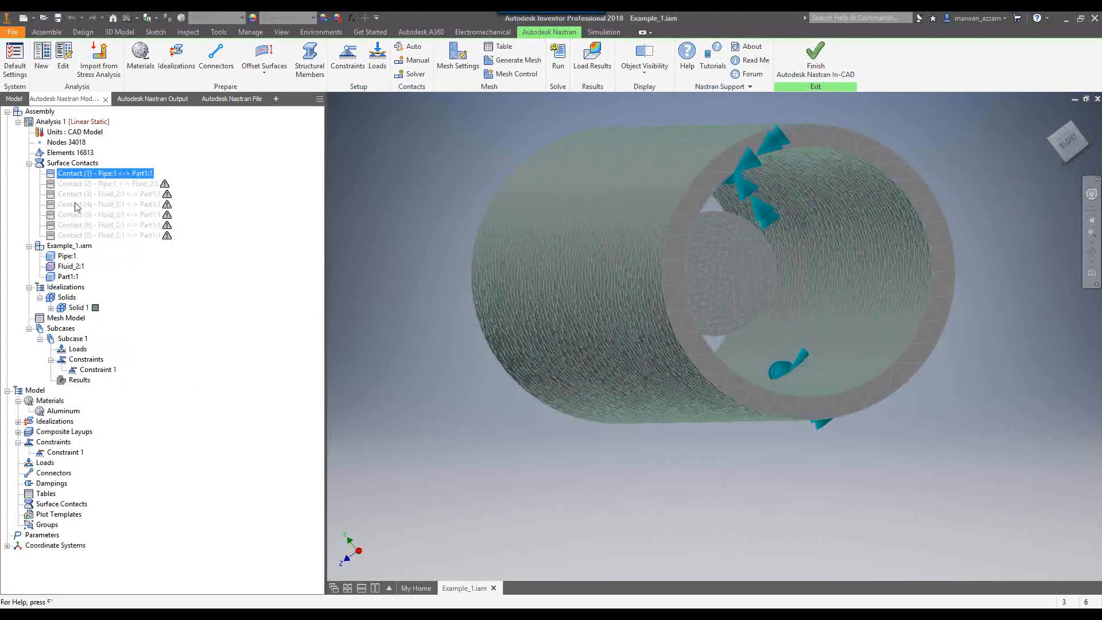
Step: Start a new load in Subcase 1 and set its type to From Output
click(76, 350)
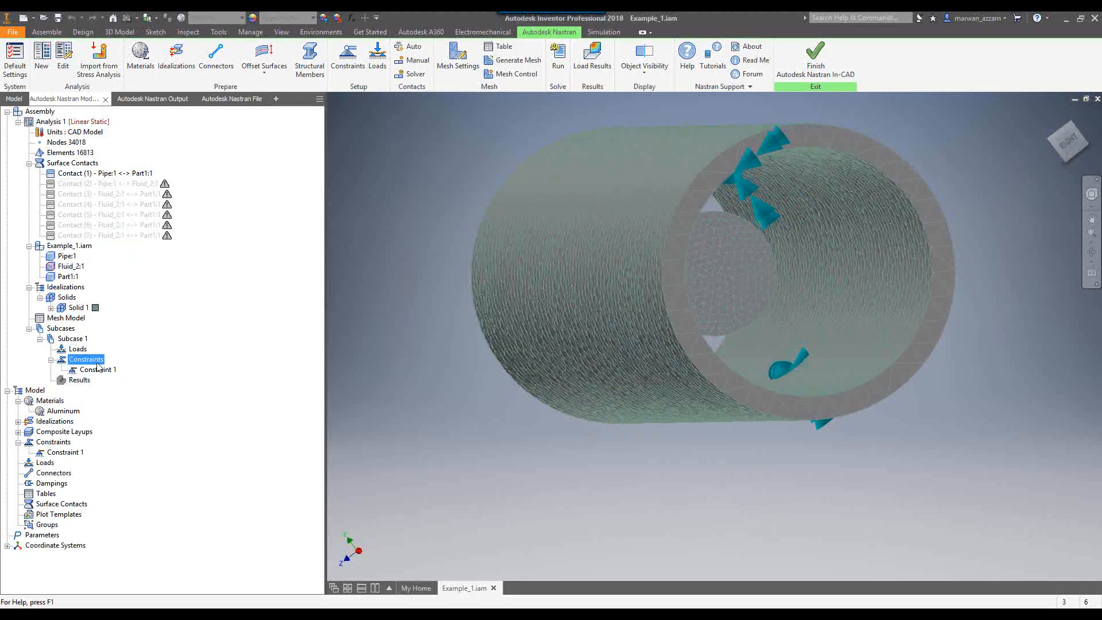
right_click(76, 352)
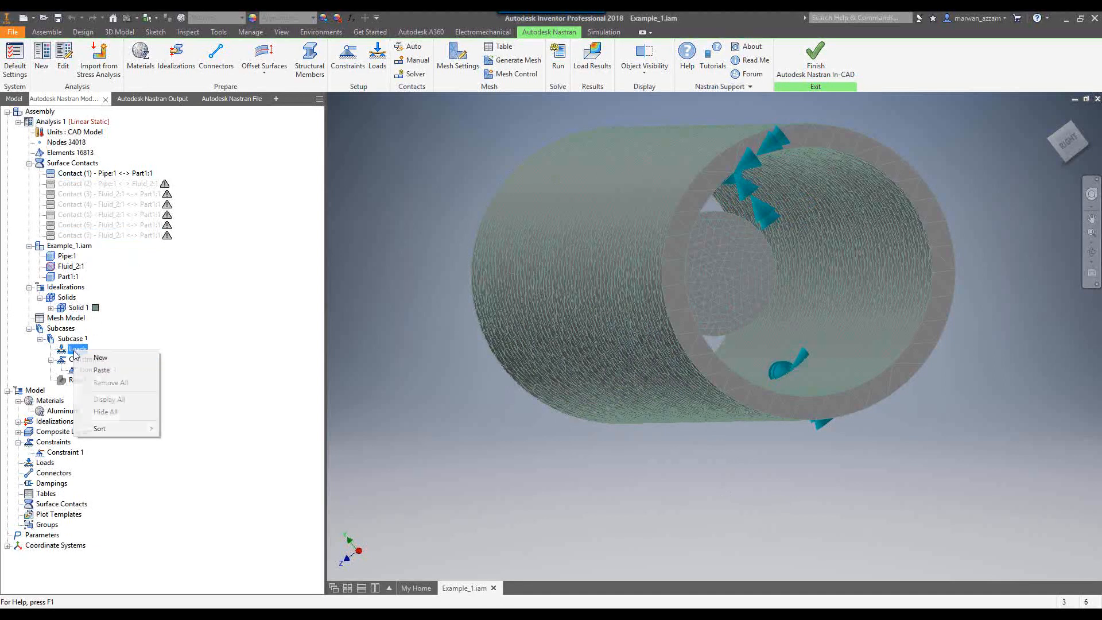
click(113, 361)
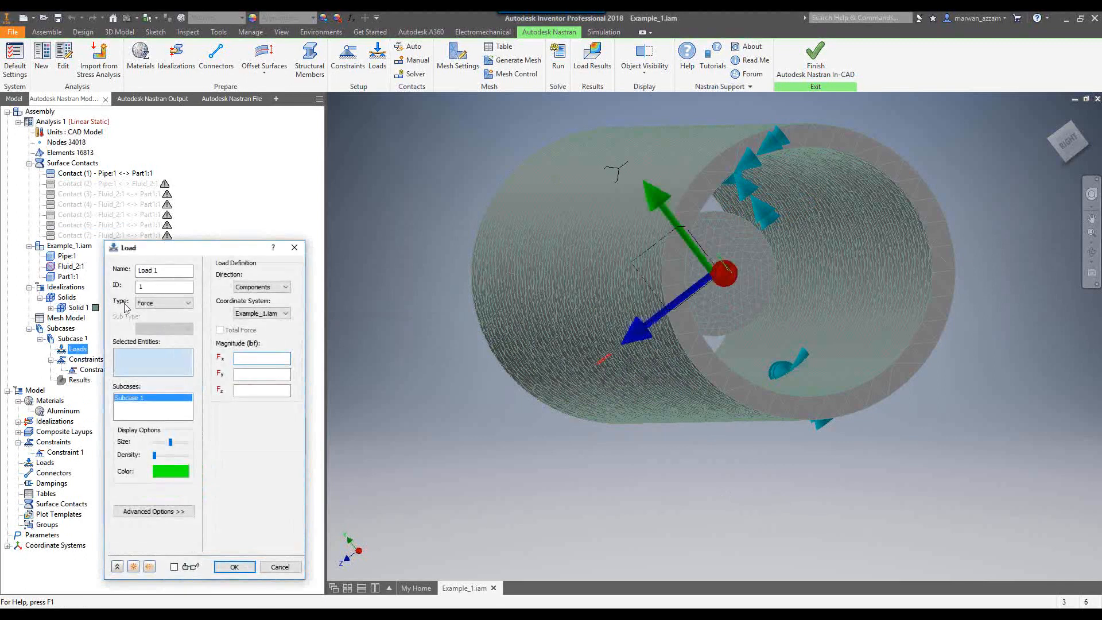
click(152, 305)
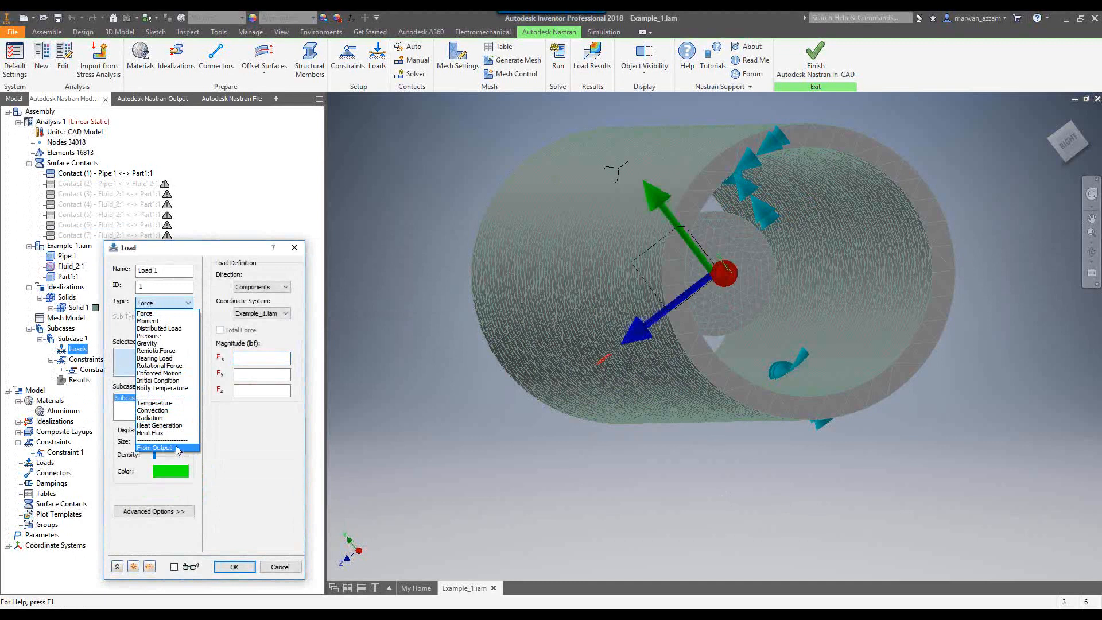
click(177, 448)
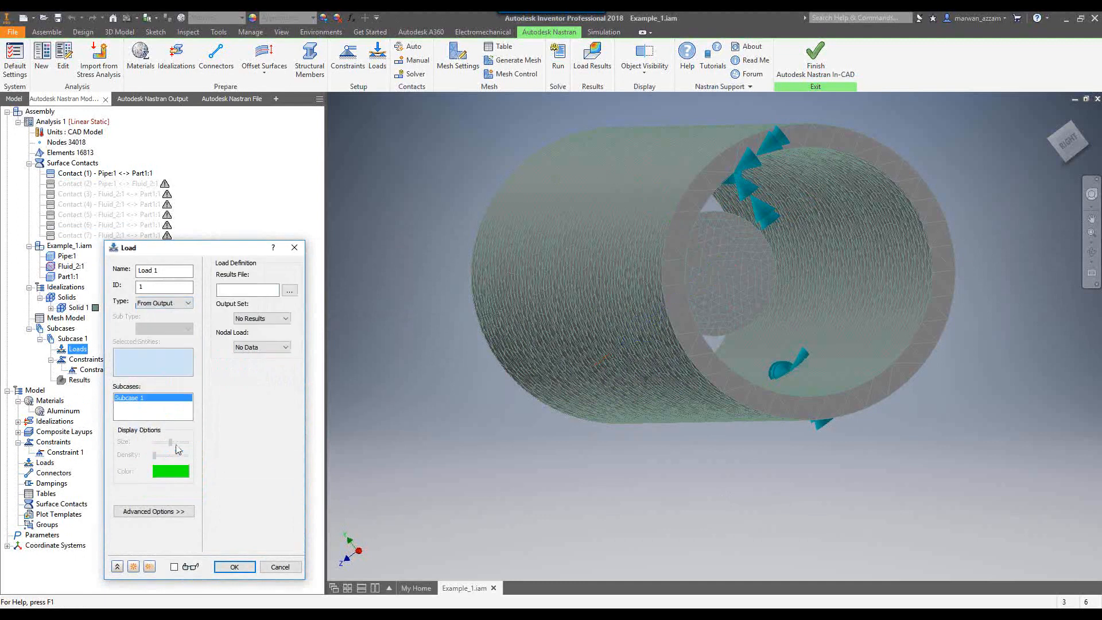
Step: Use the Autodesk CFD result file Examle_1.cfdst from the Webinar, CFD - FS, Example 1 folders as the load source, with PRESSURE as nodal load
click(290, 289)
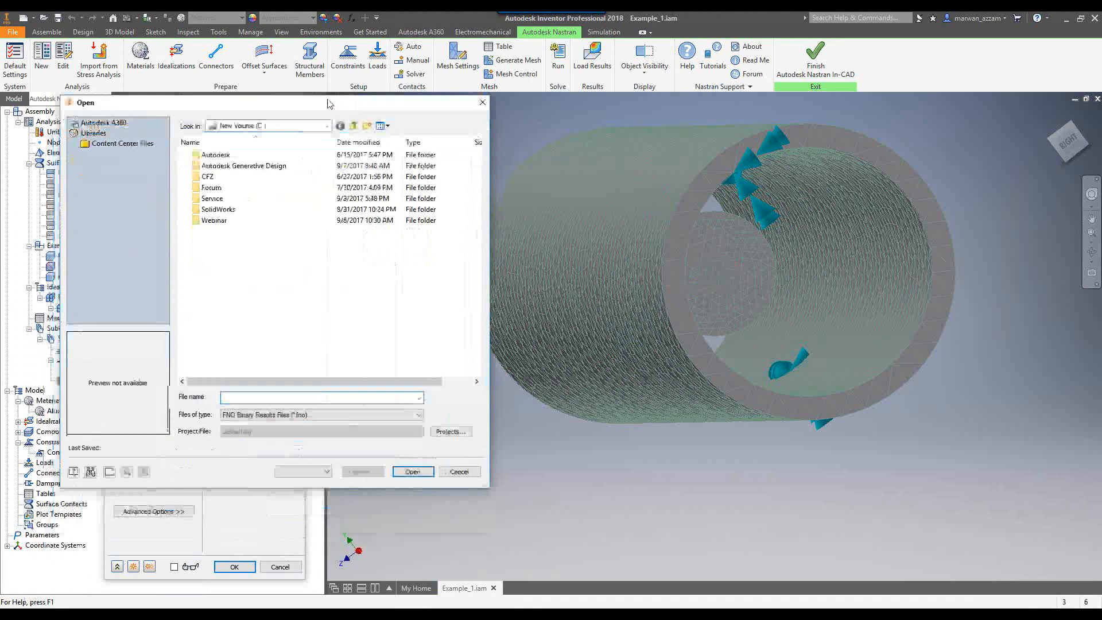
click(297, 397)
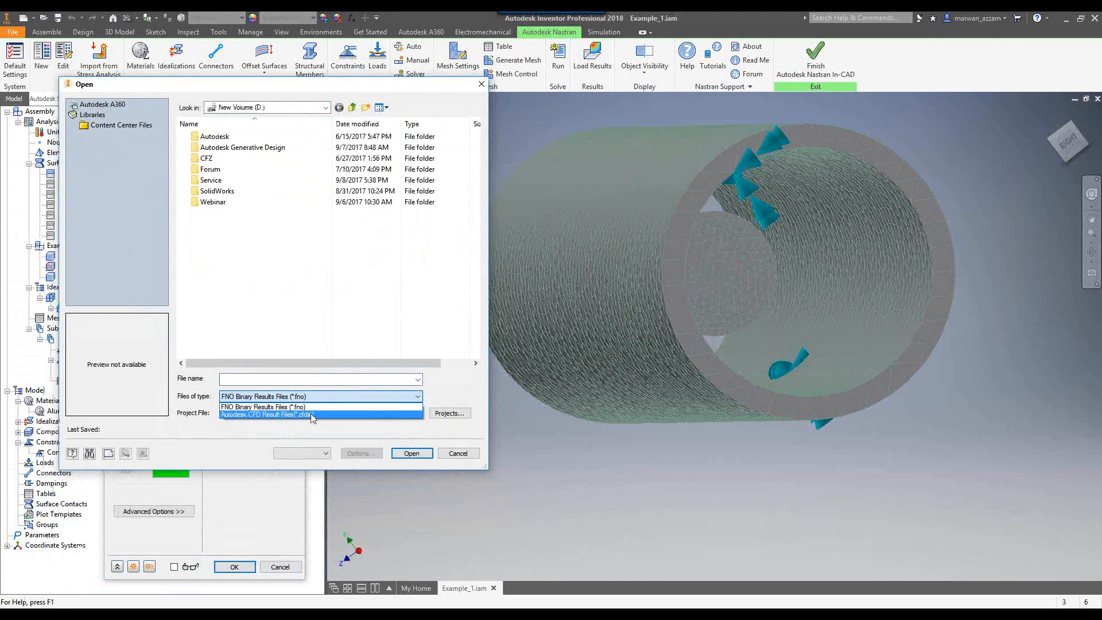
click(312, 415)
double_click(218, 202)
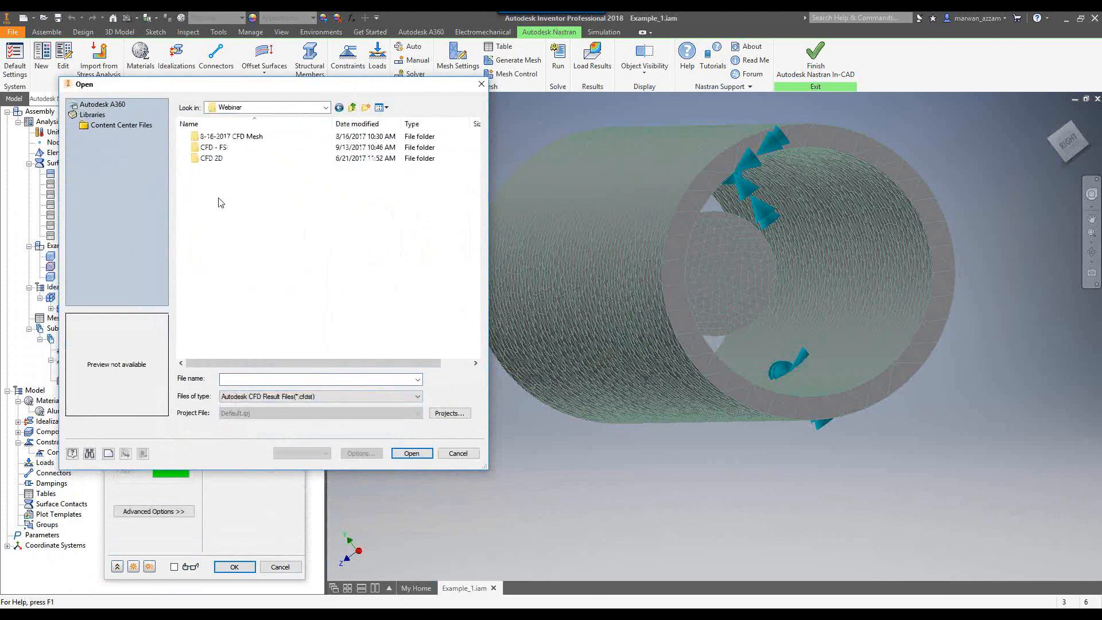
double_click(213, 147)
click(232, 171)
double_click(234, 172)
double_click(219, 138)
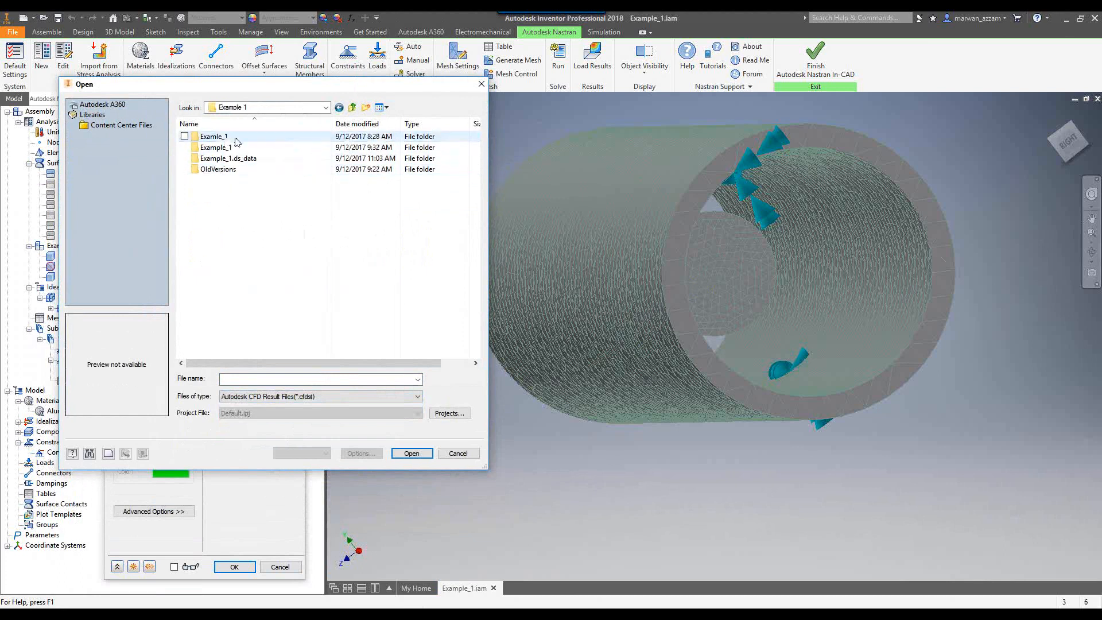
double_click(221, 139)
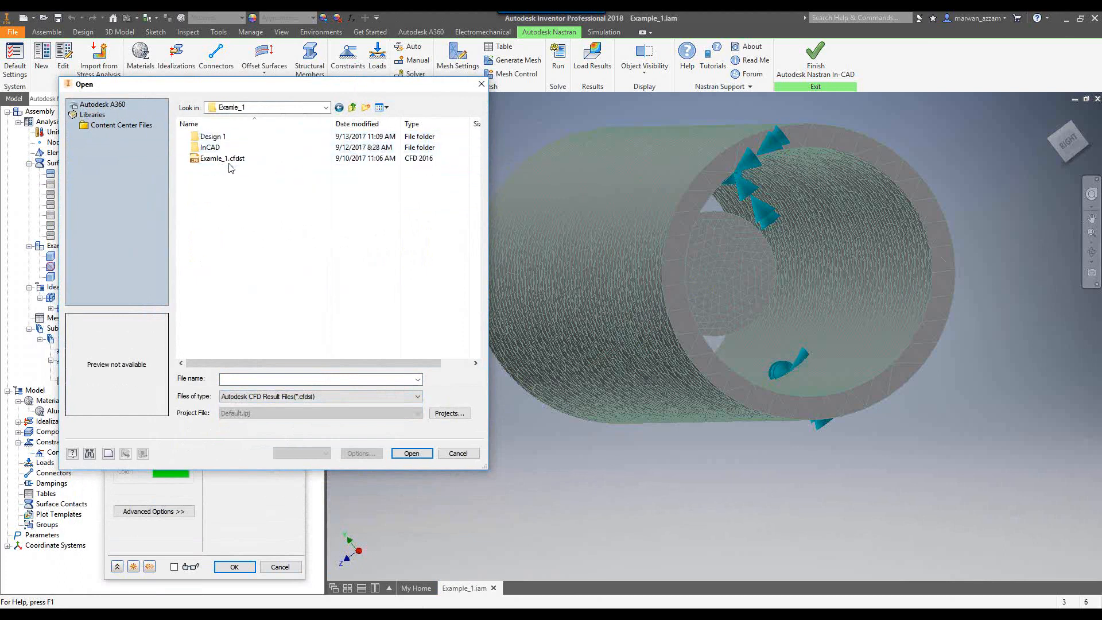
click(230, 158)
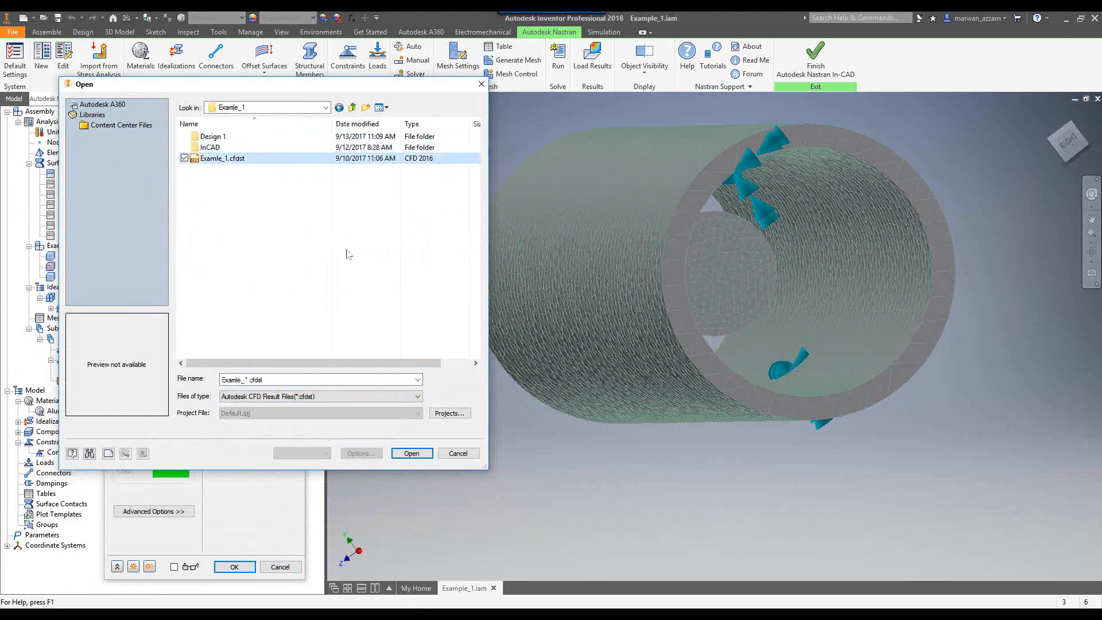
click(413, 454)
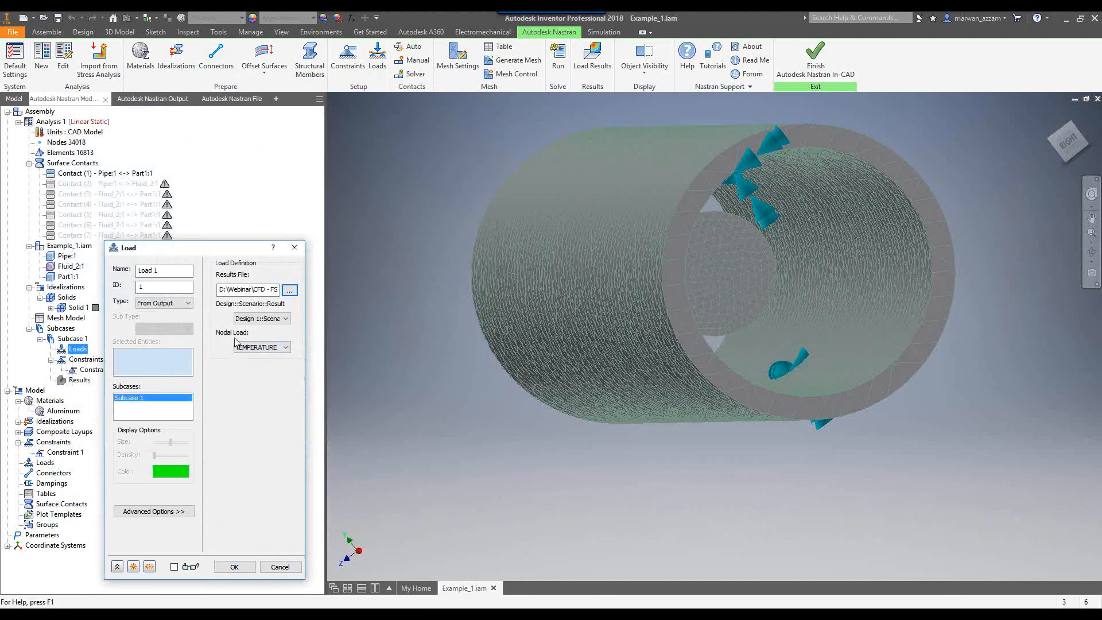
click(260, 347)
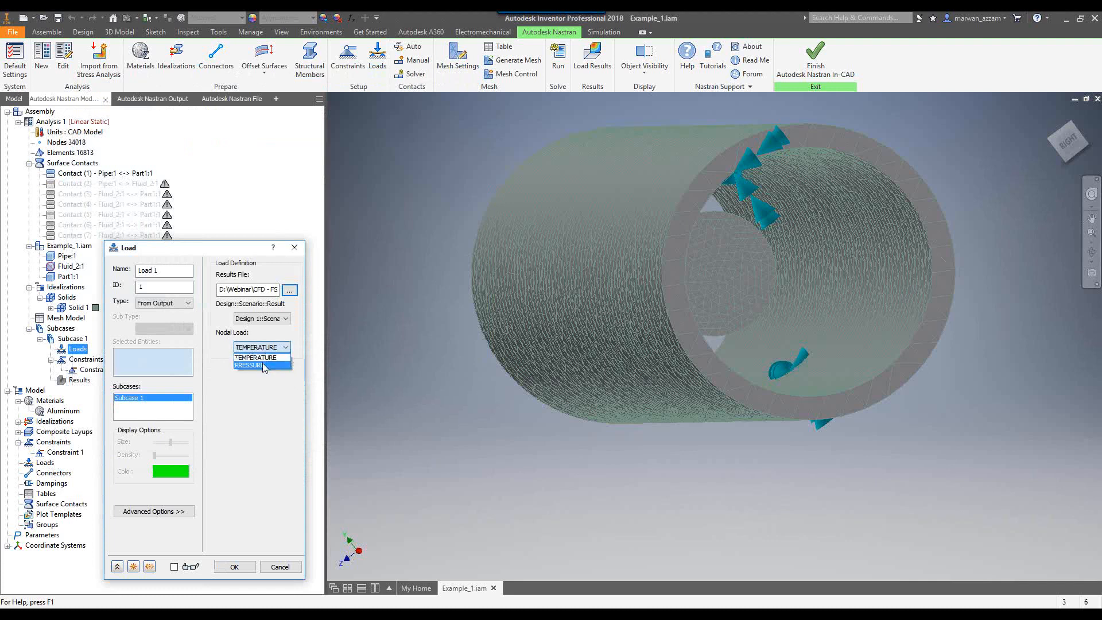
click(262, 365)
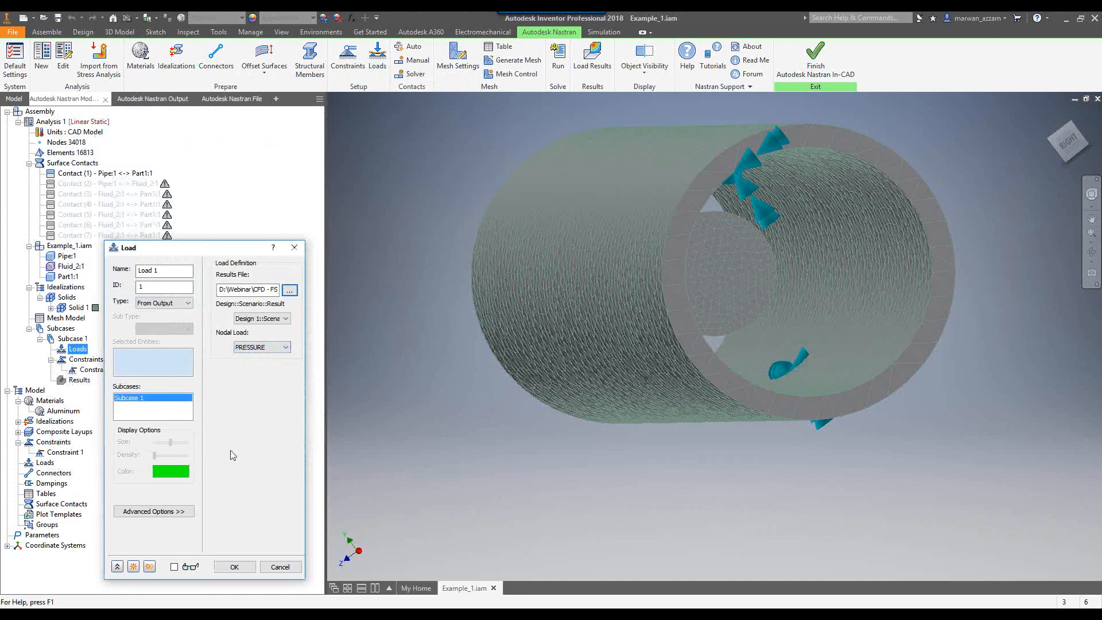
Step: Switch to Autodesk CFD, exit it with the design study saved, and confirm Load 1 back in Nastran In-CAD
click(241, 568)
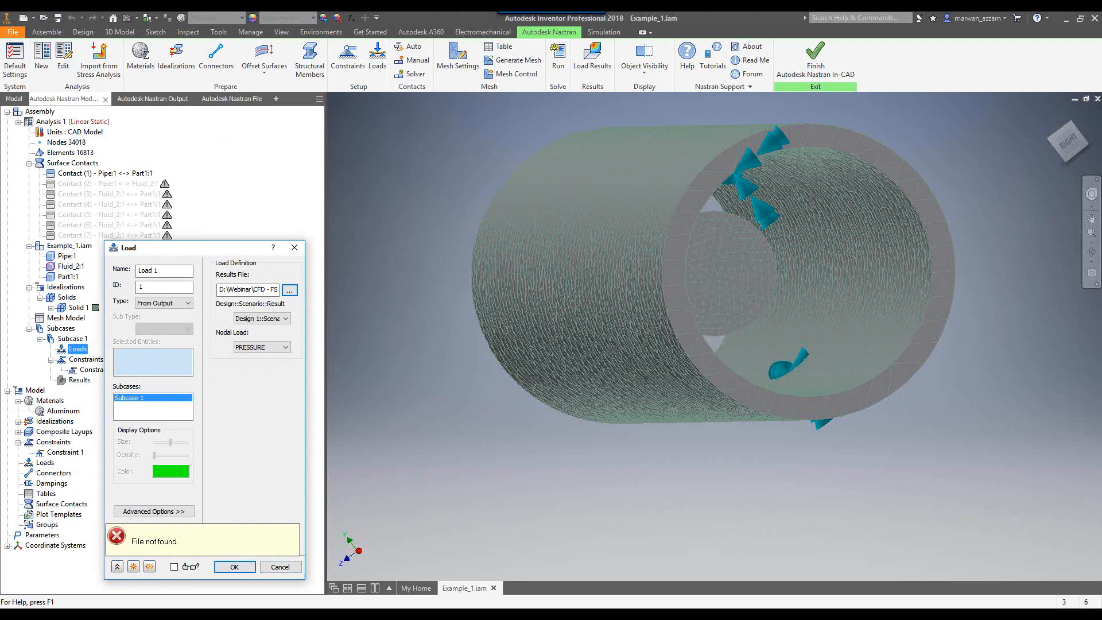
click(551, 568)
click(12, 32)
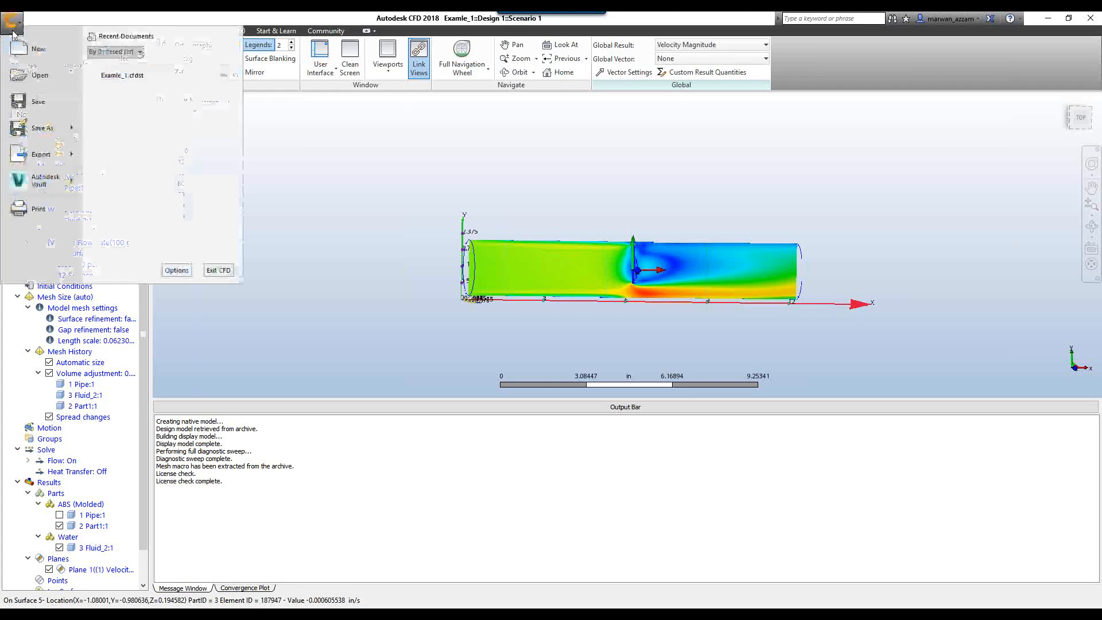
click(223, 269)
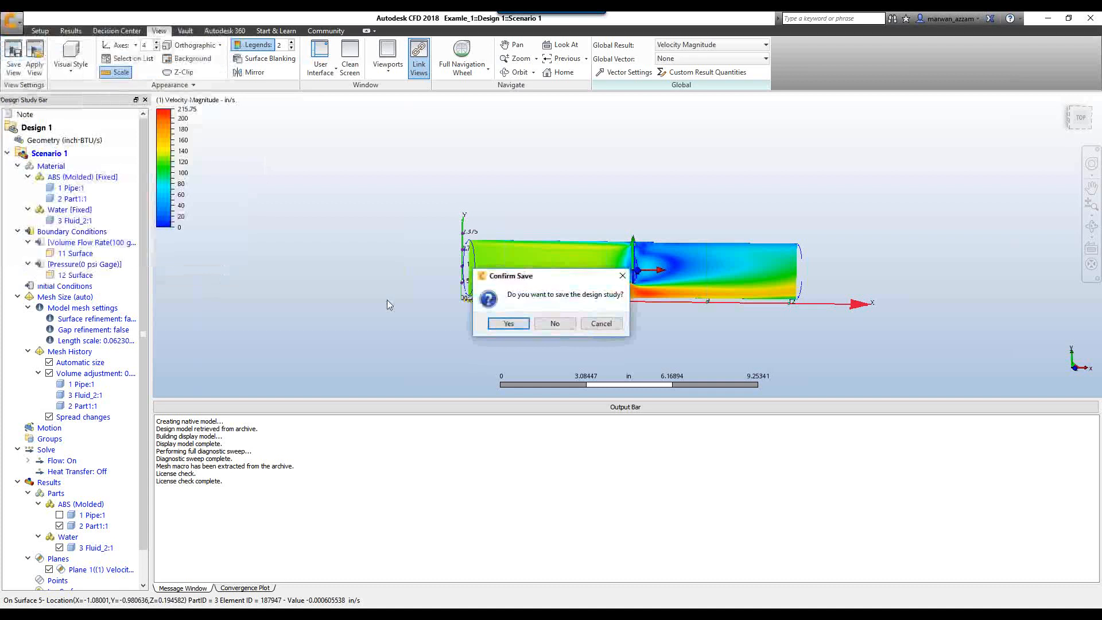
click(509, 324)
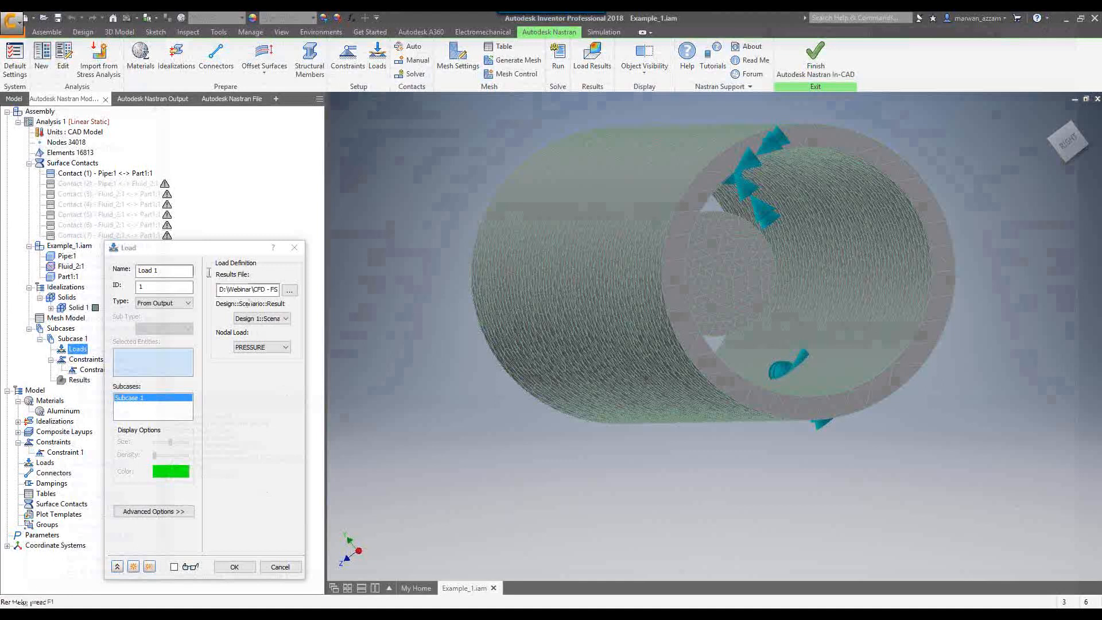
click(244, 566)
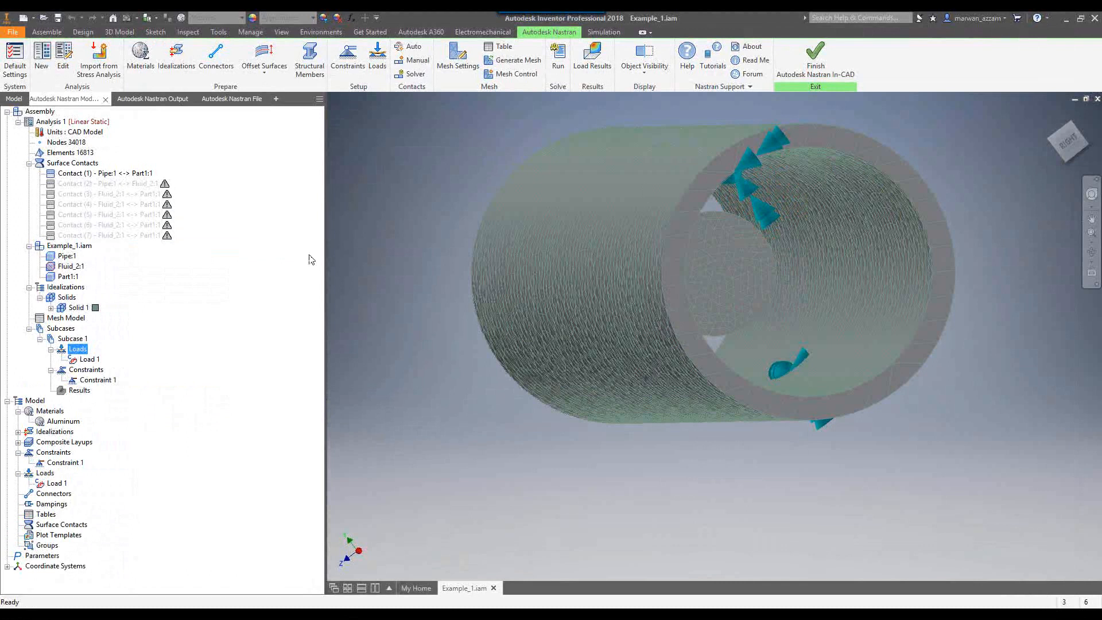
Step: Try to run the linear static analysis and expand the details of the reported errors
drag(326, 254, 253, 264)
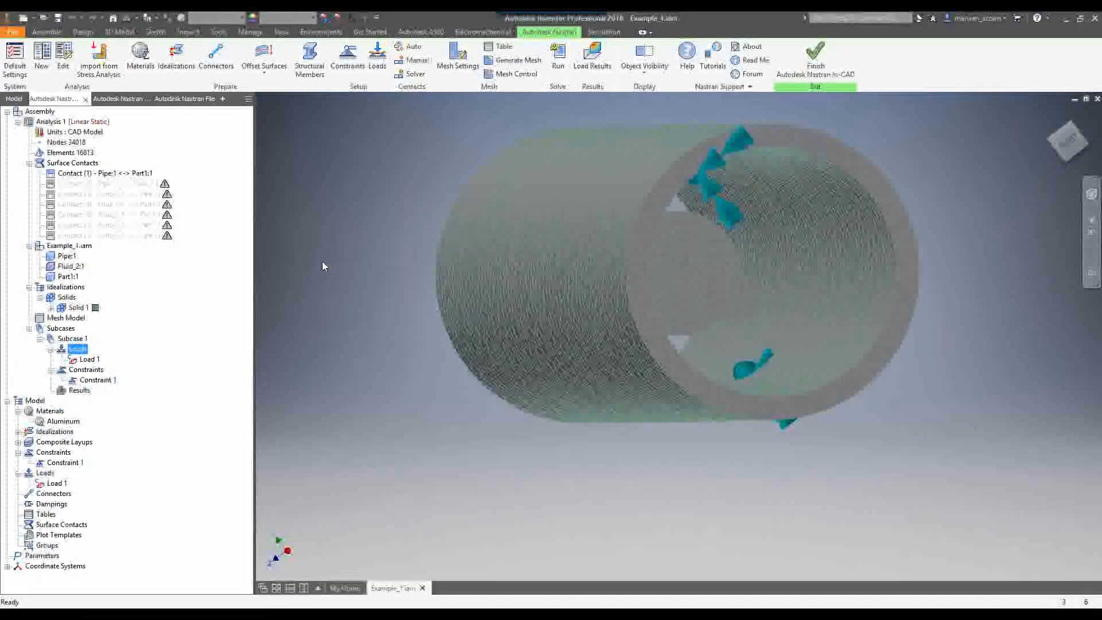
click(560, 62)
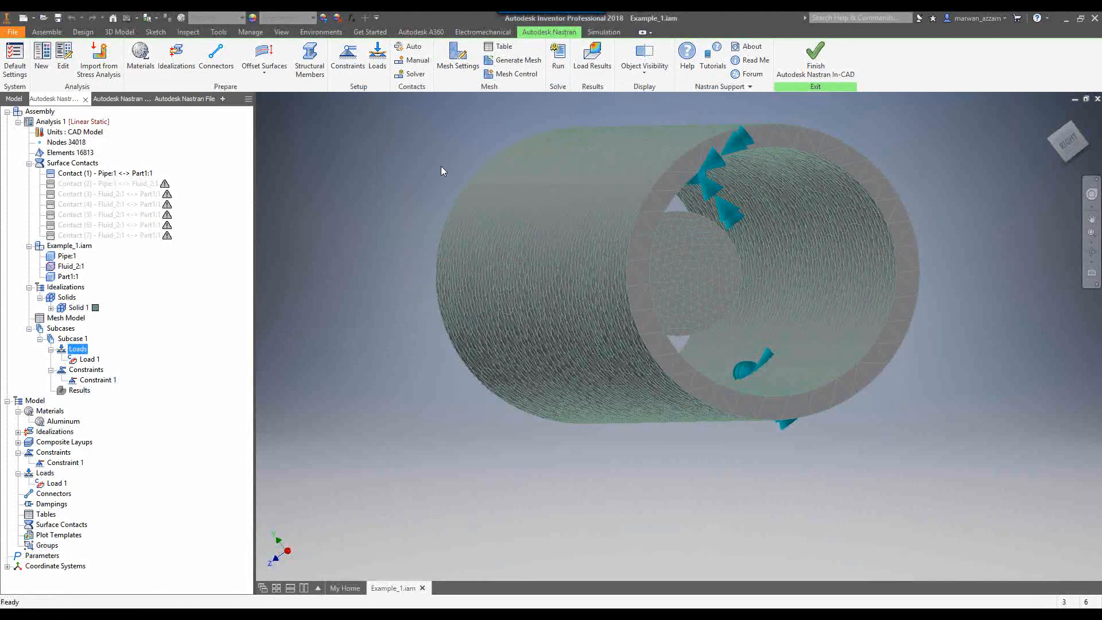
click(562, 62)
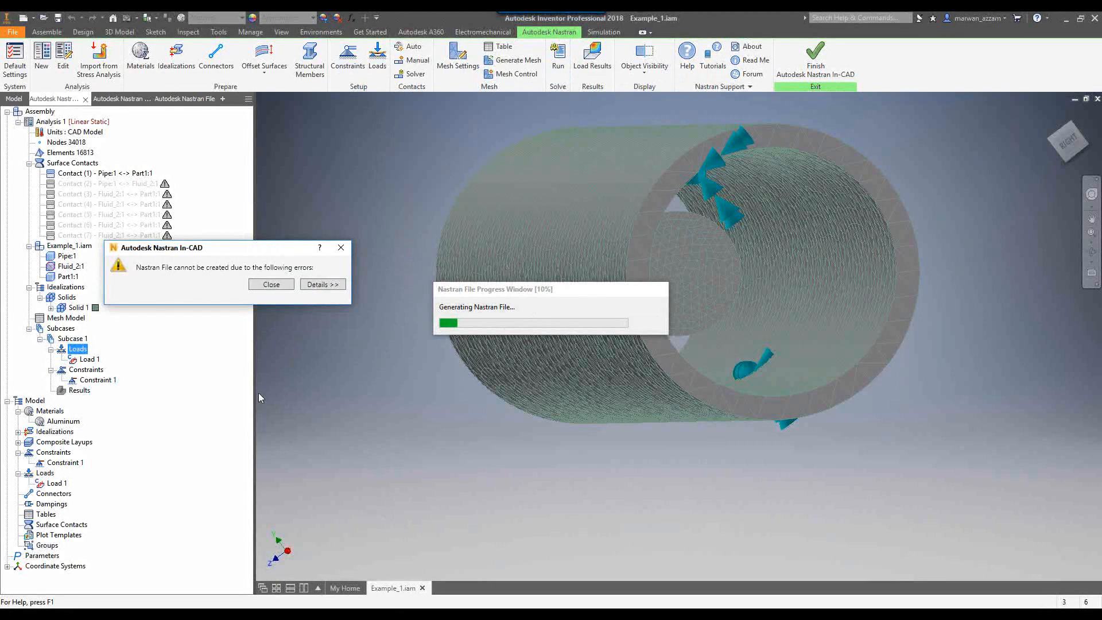
click(269, 285)
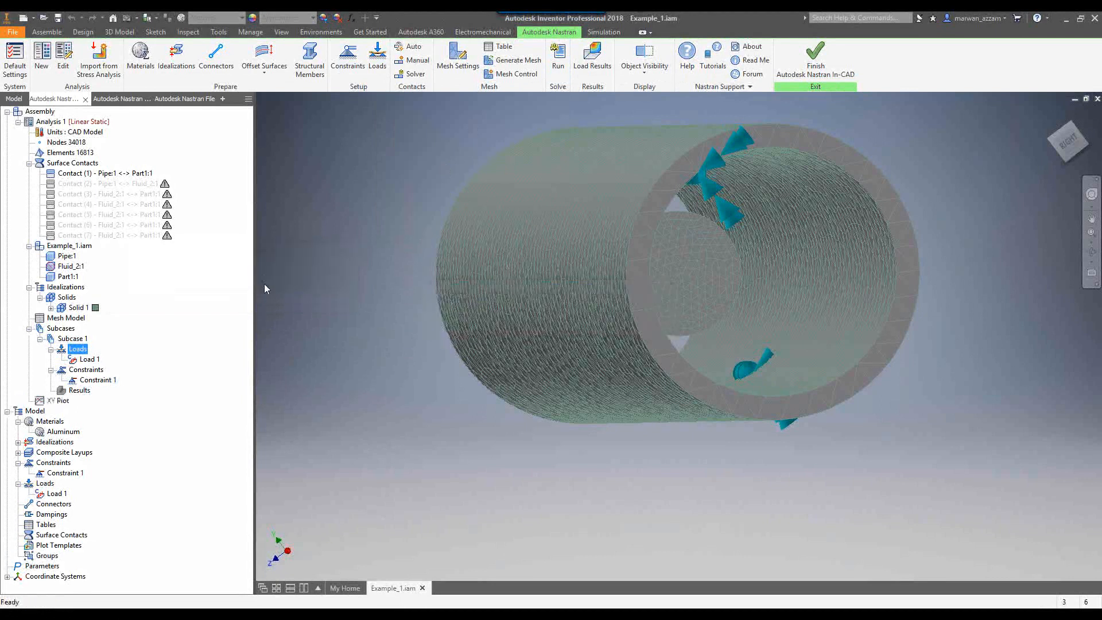
click(558, 57)
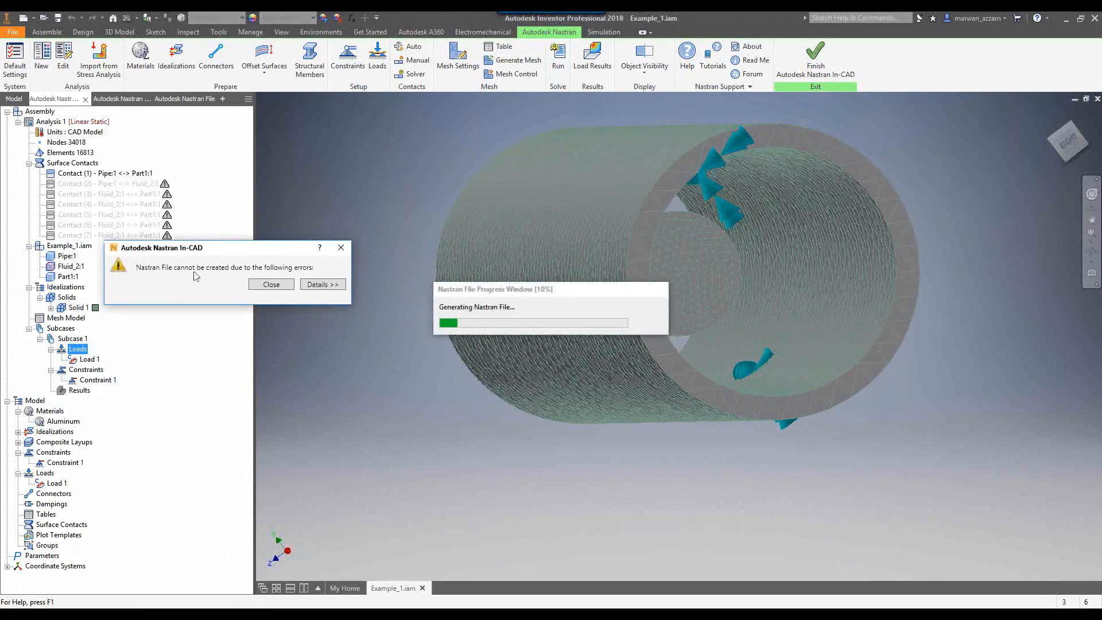
click(330, 285)
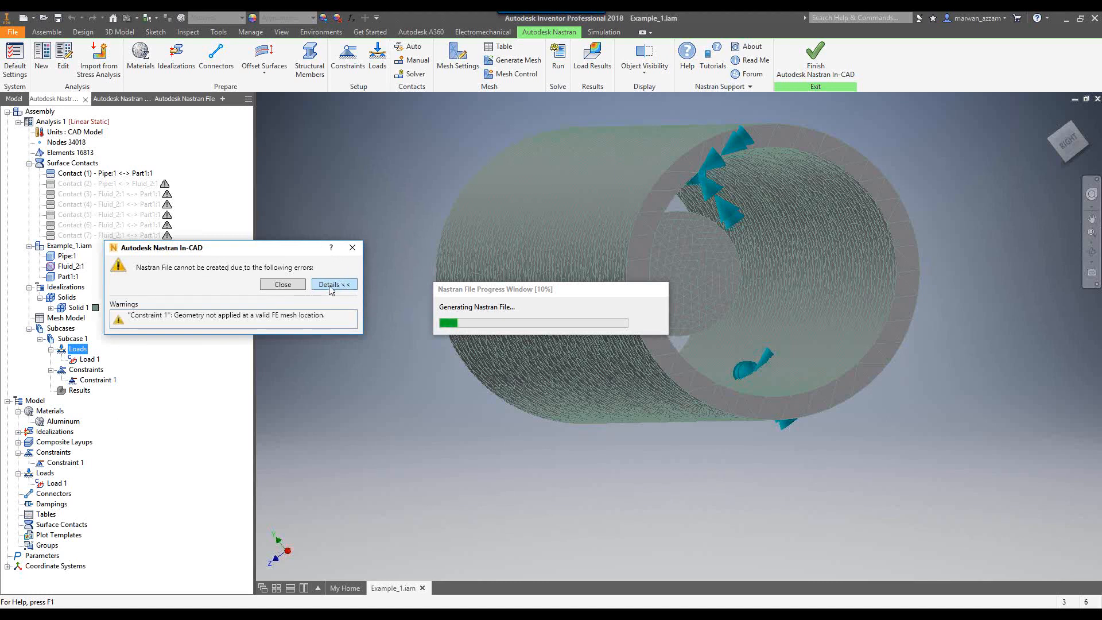
click(299, 285)
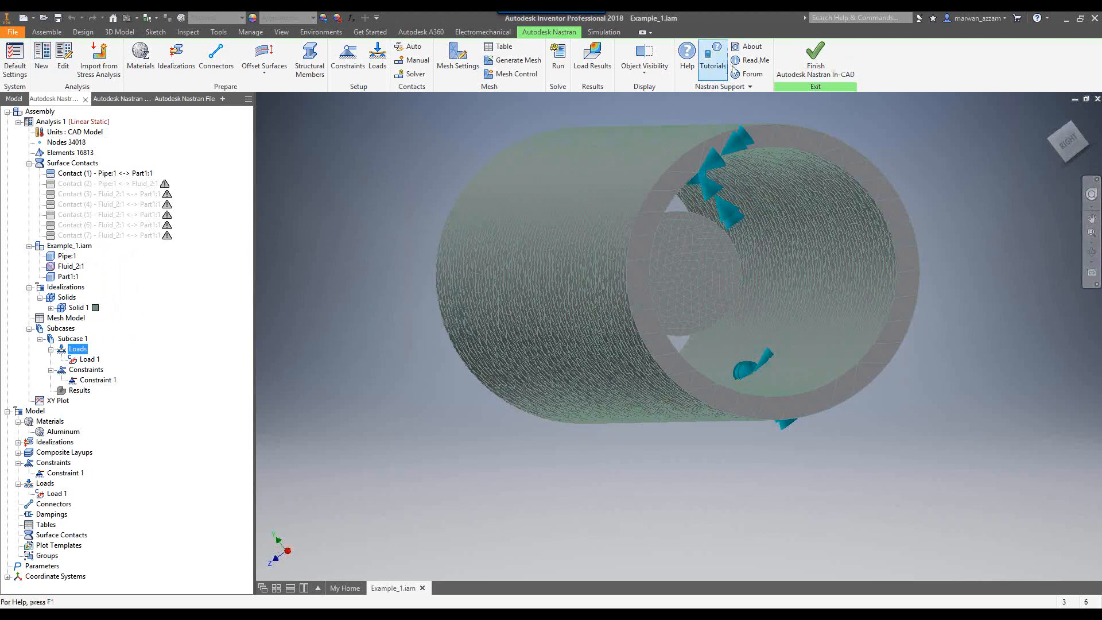
Step: Finish the Nastran In-CAD session and close Example_1.iam without saving the changes
click(815, 60)
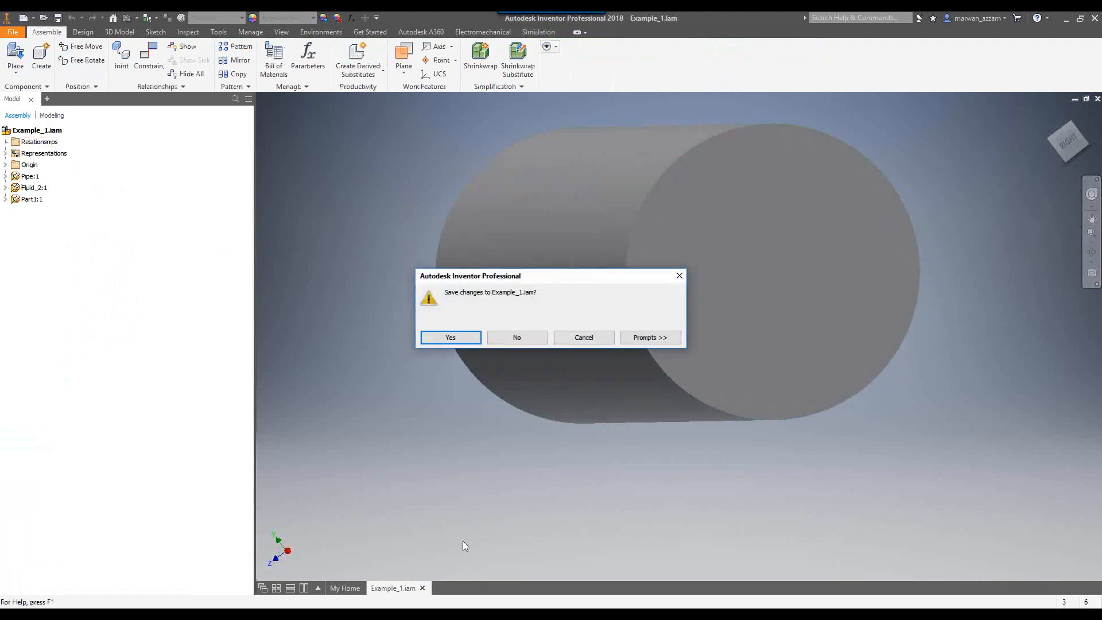
click(528, 339)
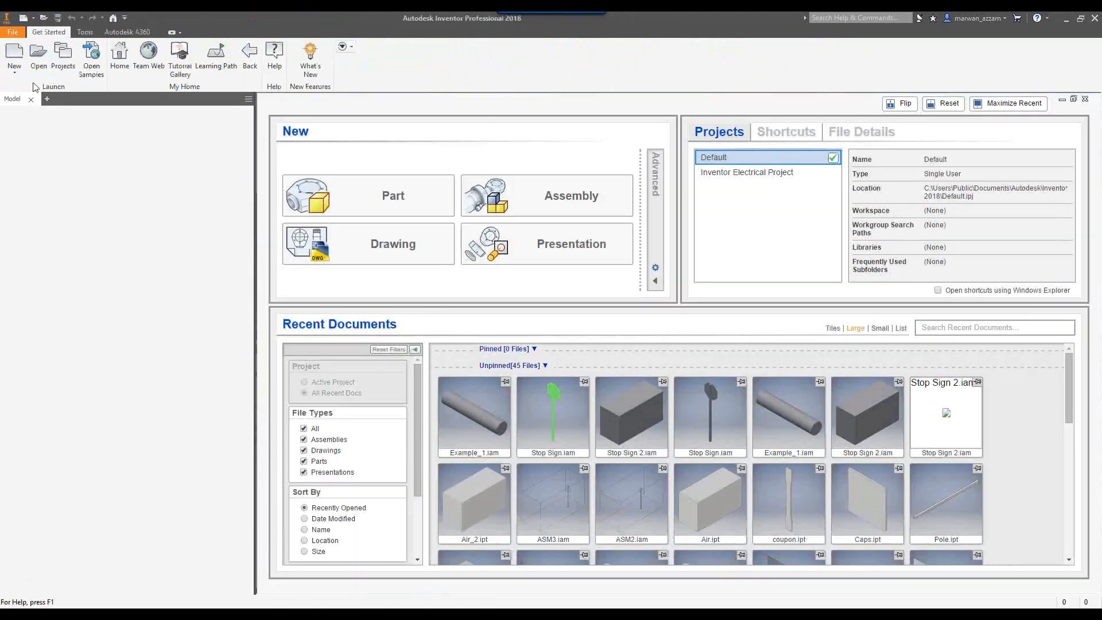
click(38, 69)
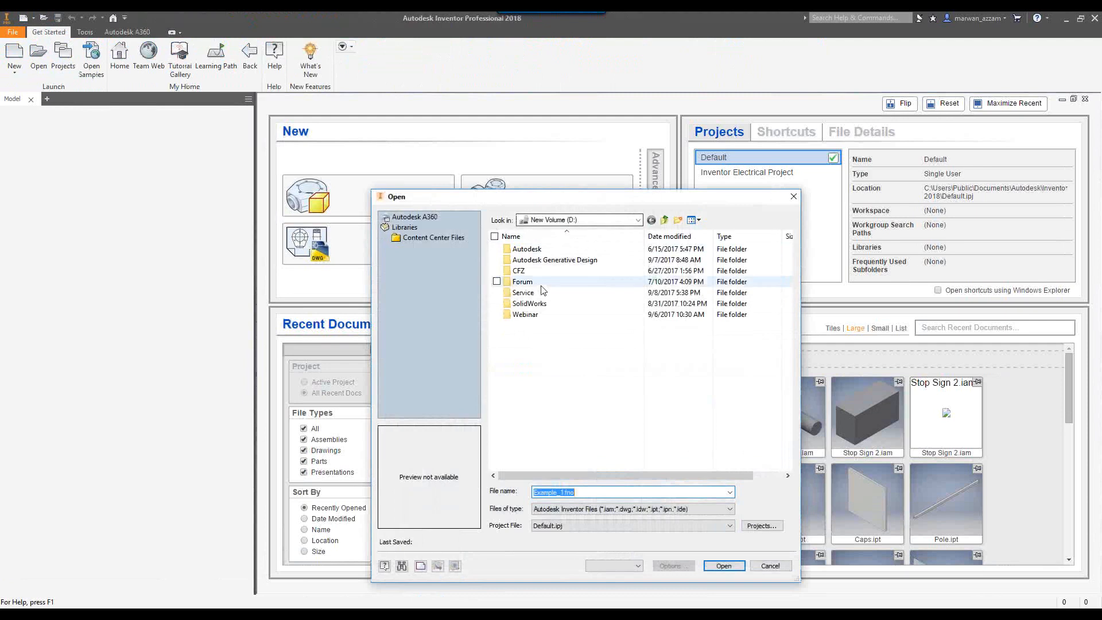
double_click(524, 315)
double_click(531, 259)
double_click(539, 281)
double_click(525, 248)
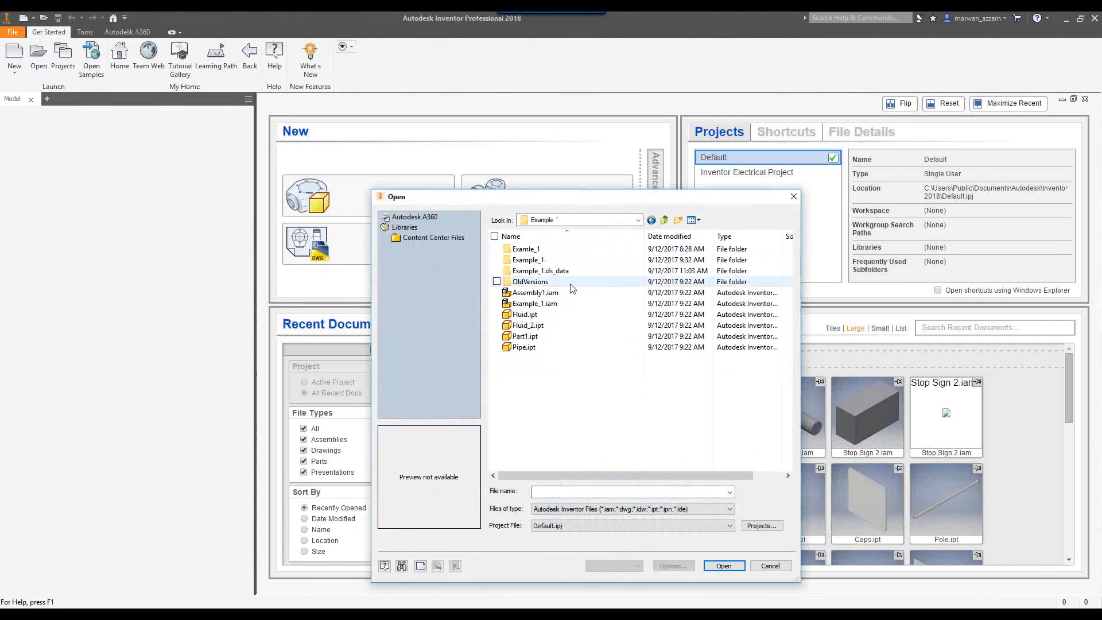
click(559, 308)
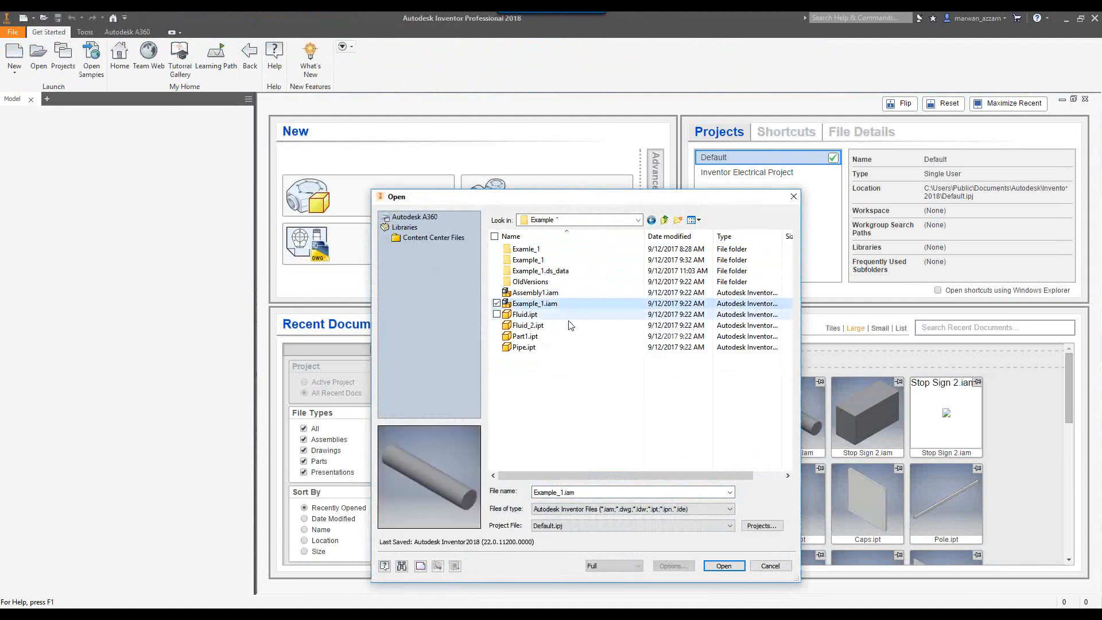
click(723, 565)
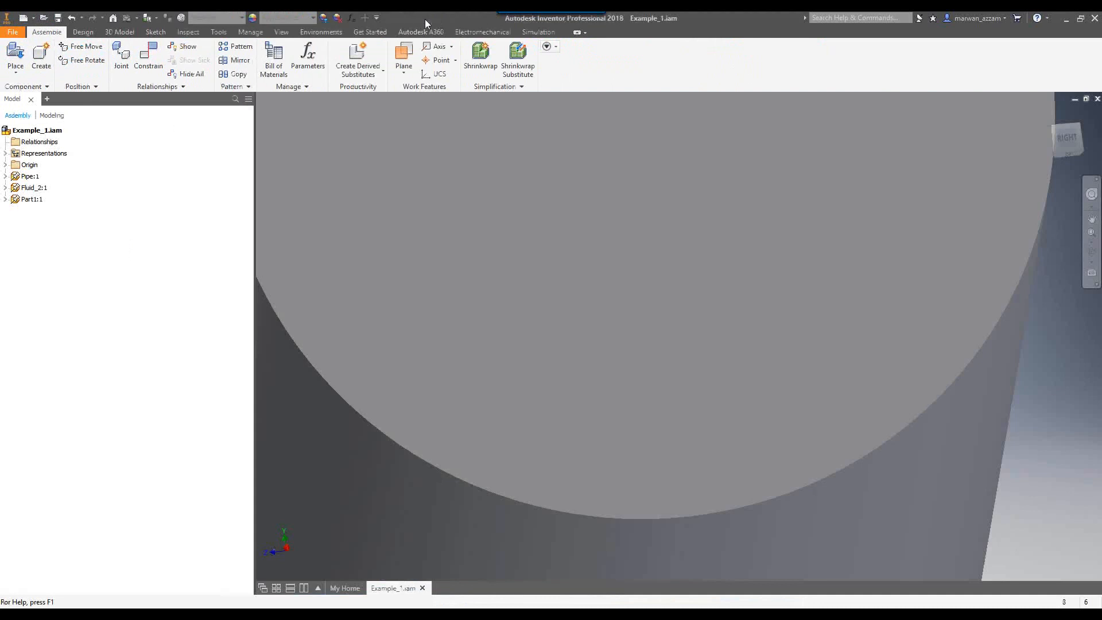
click(325, 32)
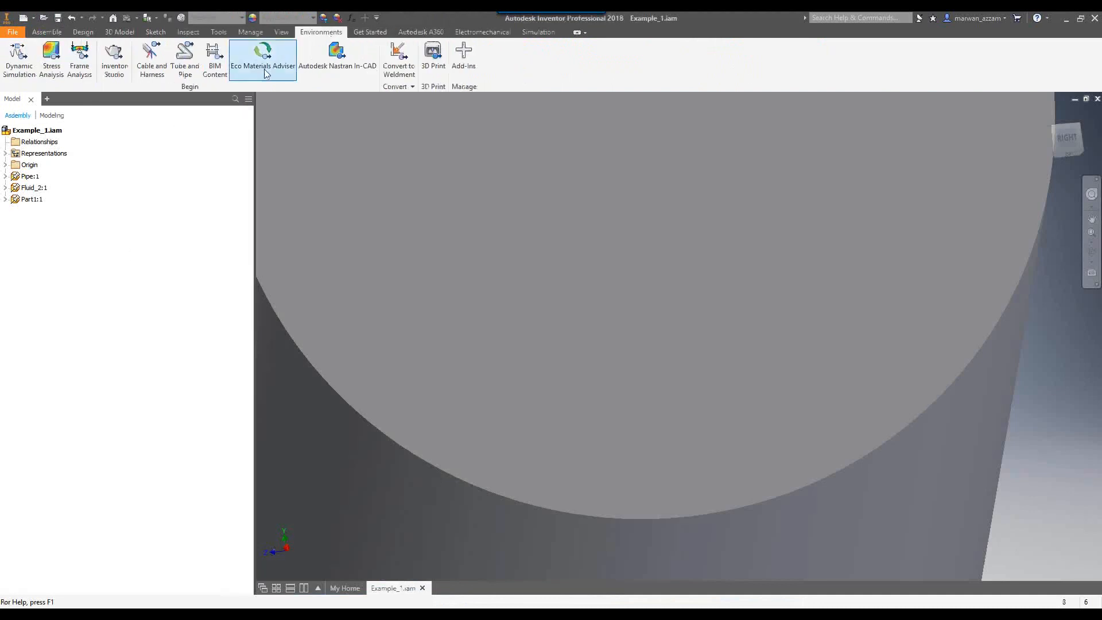
click(332, 62)
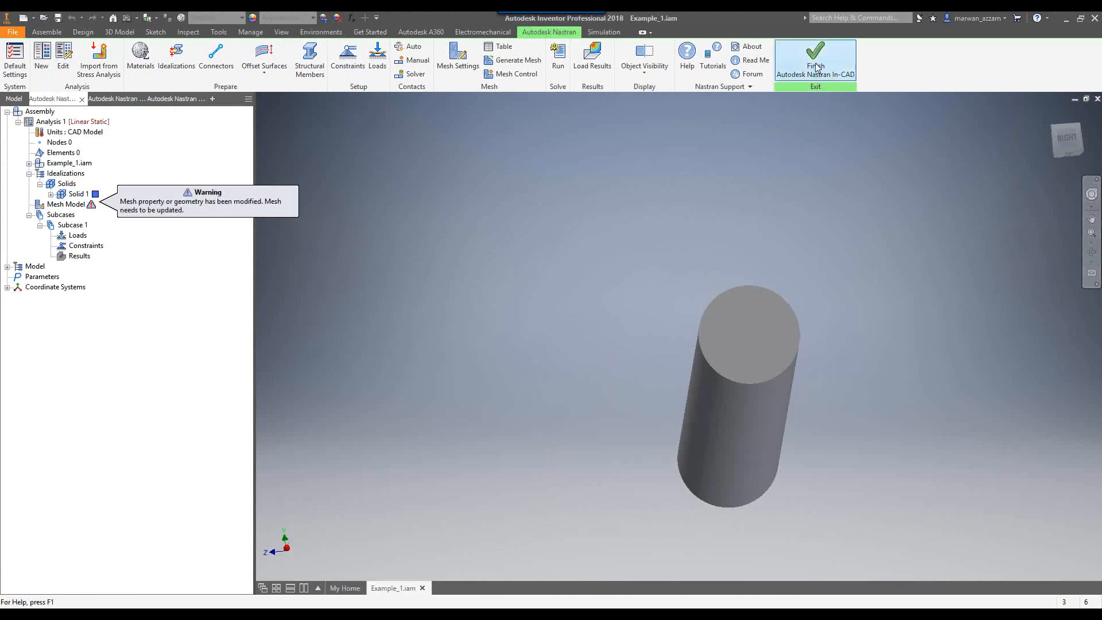
click(422, 588)
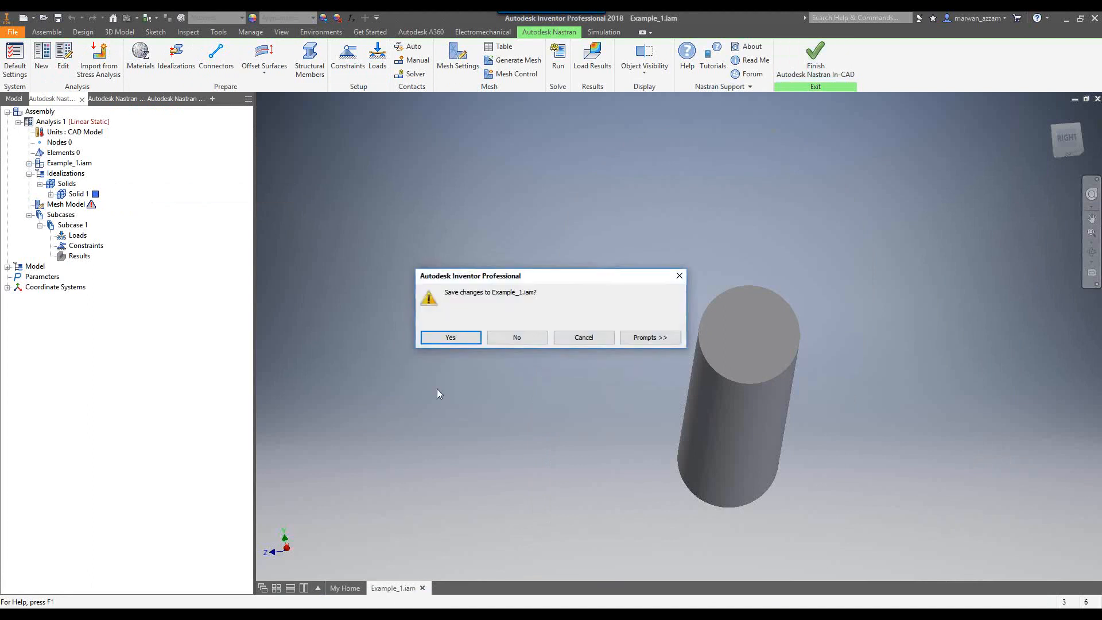
click(529, 335)
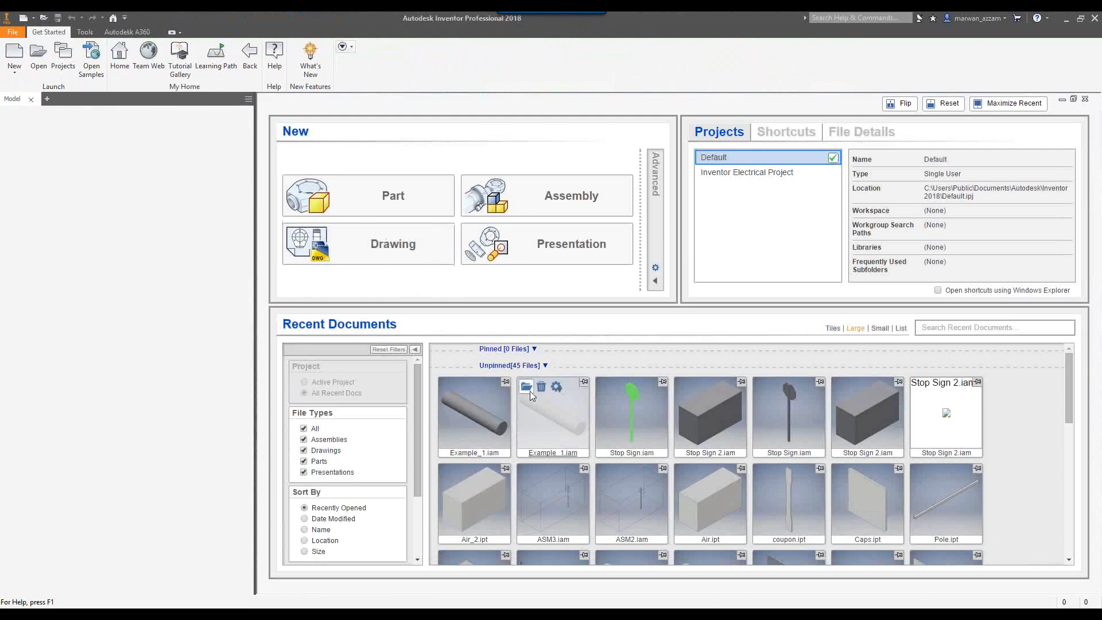
Step: Open Example_1.iam from the Example 1 folder inside CFD - FSI and enter the Autodesk Nastran In-CAD environment
key(ctrl+o)
click(616, 221)
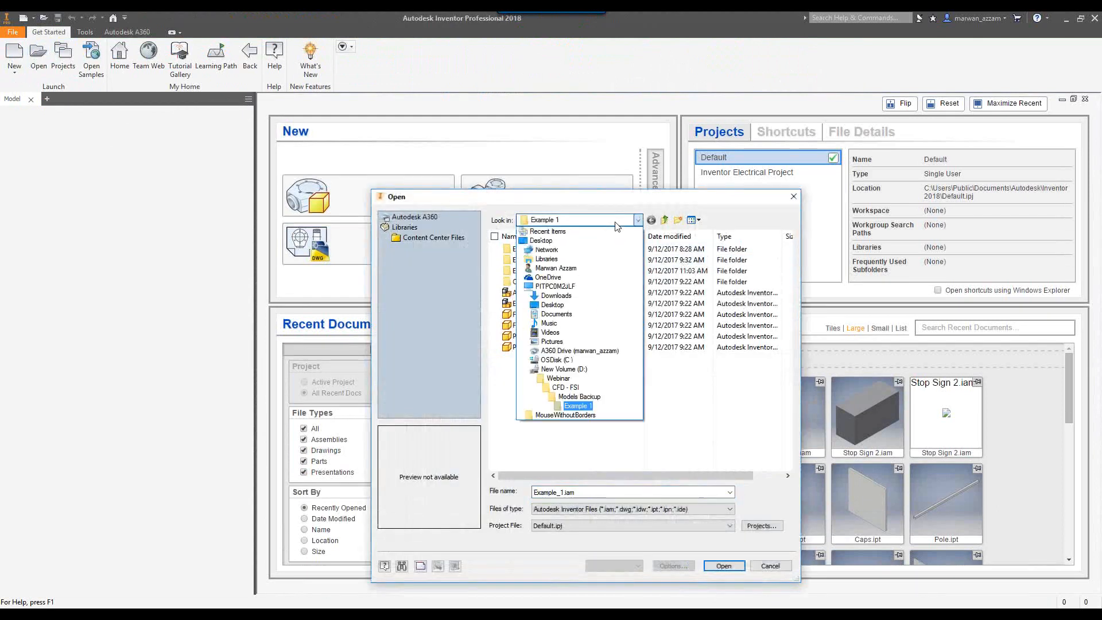
click(595, 388)
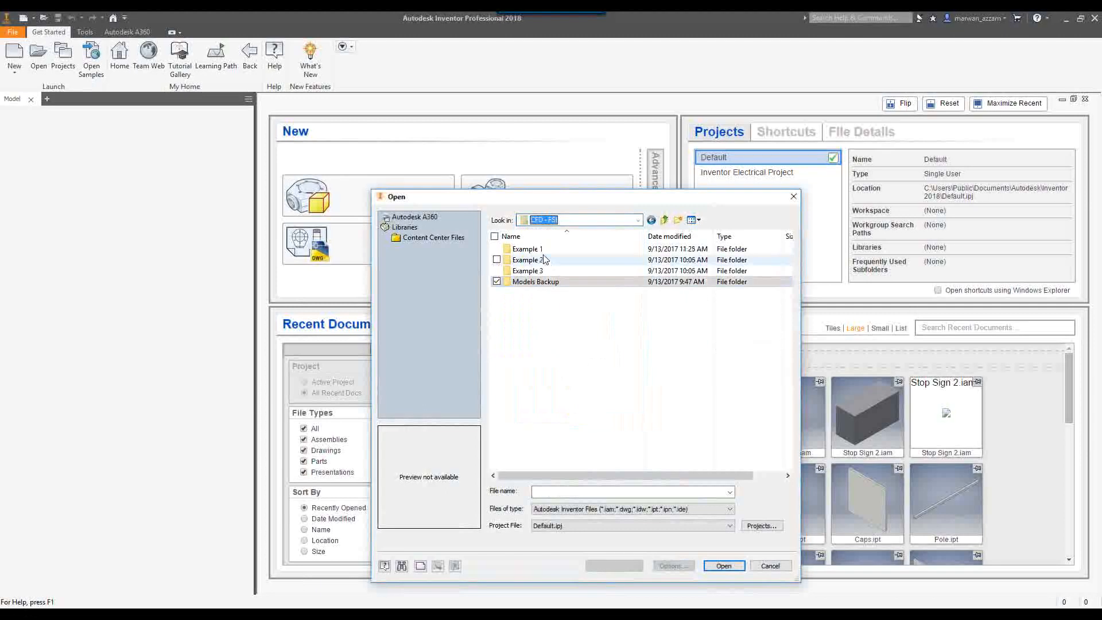
double_click(527, 248)
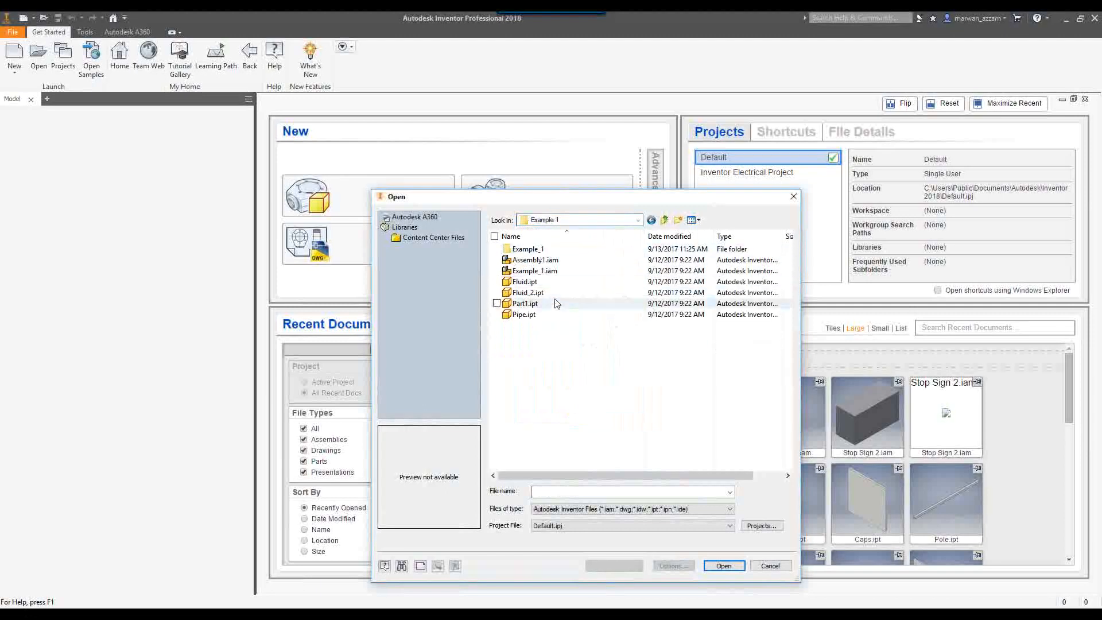
click(534, 270)
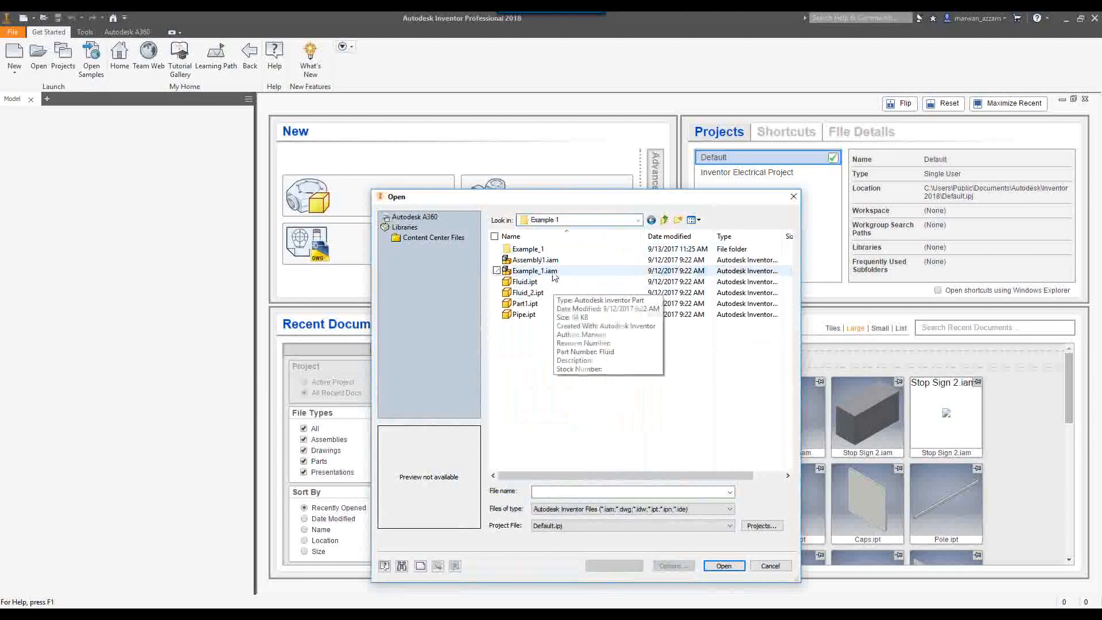
click(723, 567)
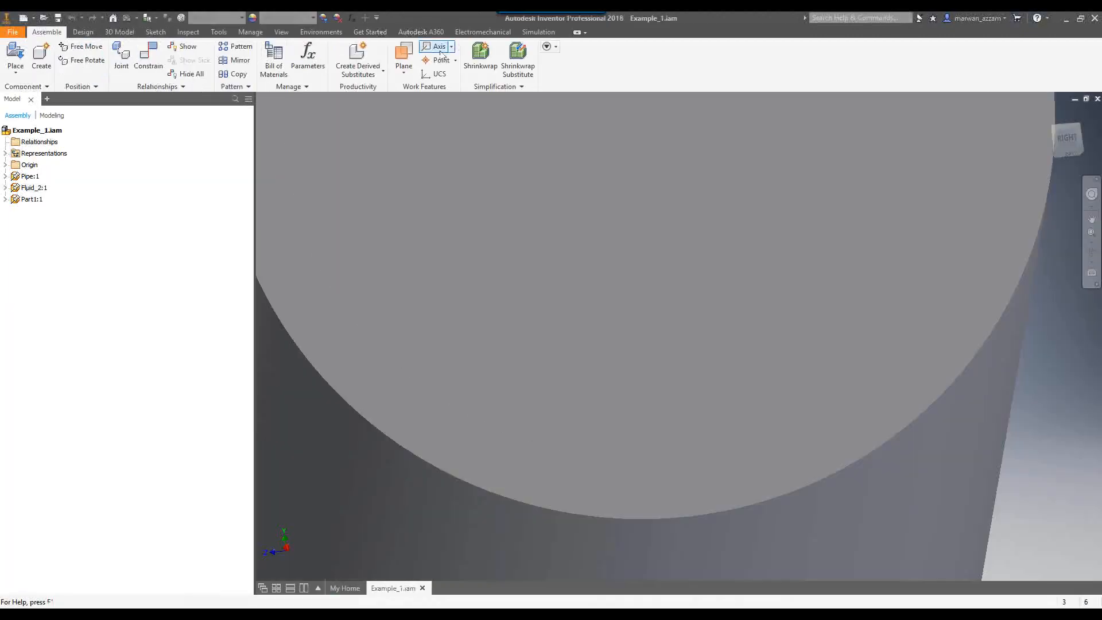
click(320, 32)
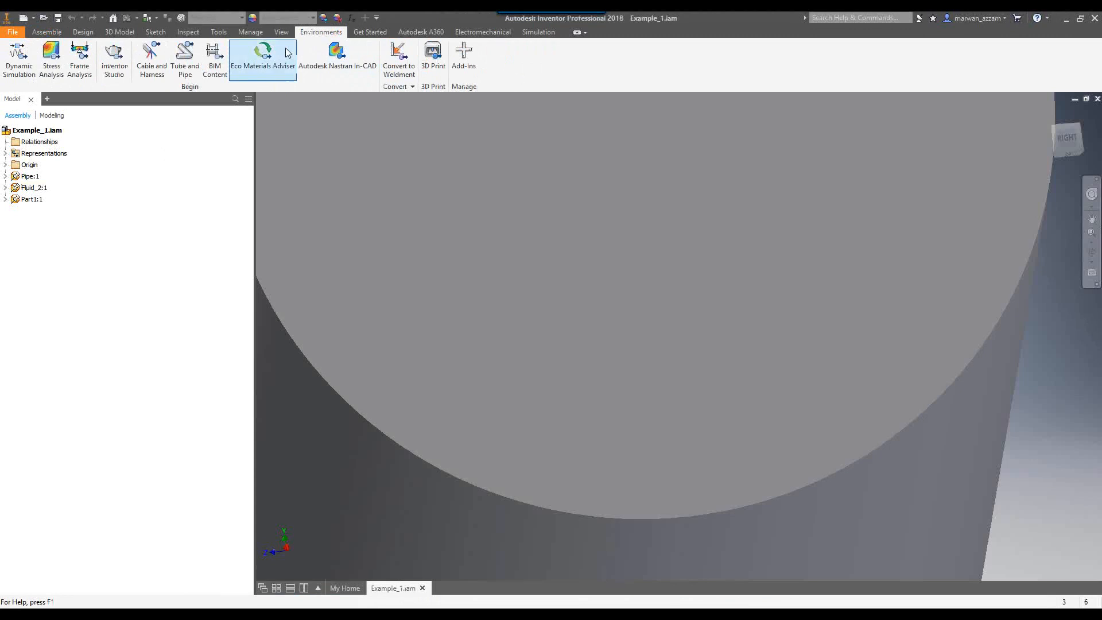
click(333, 66)
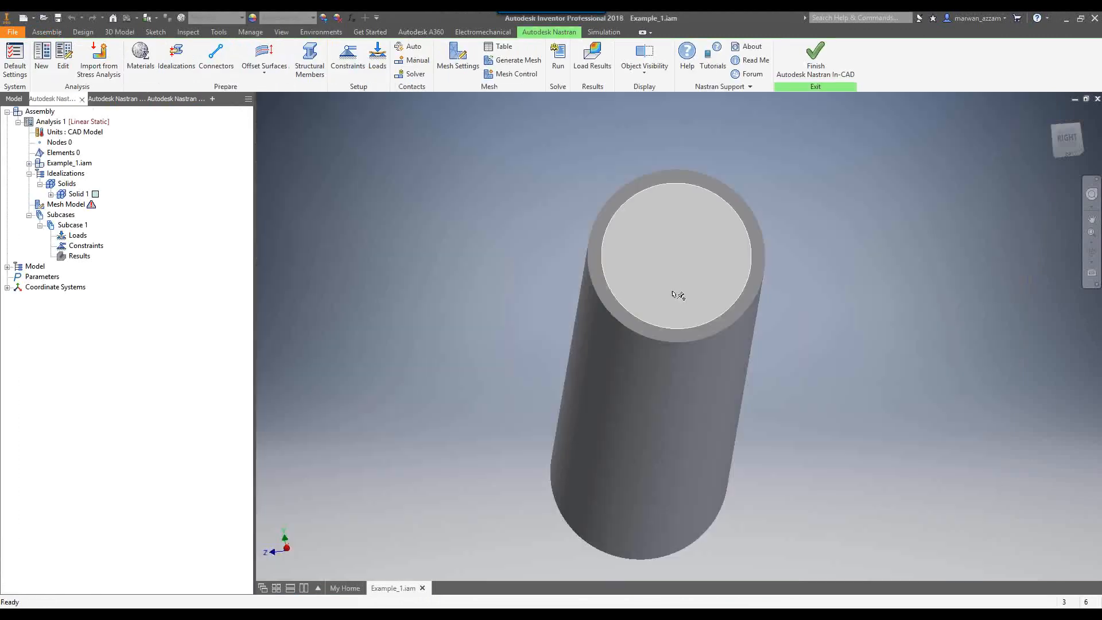
click(23, 68)
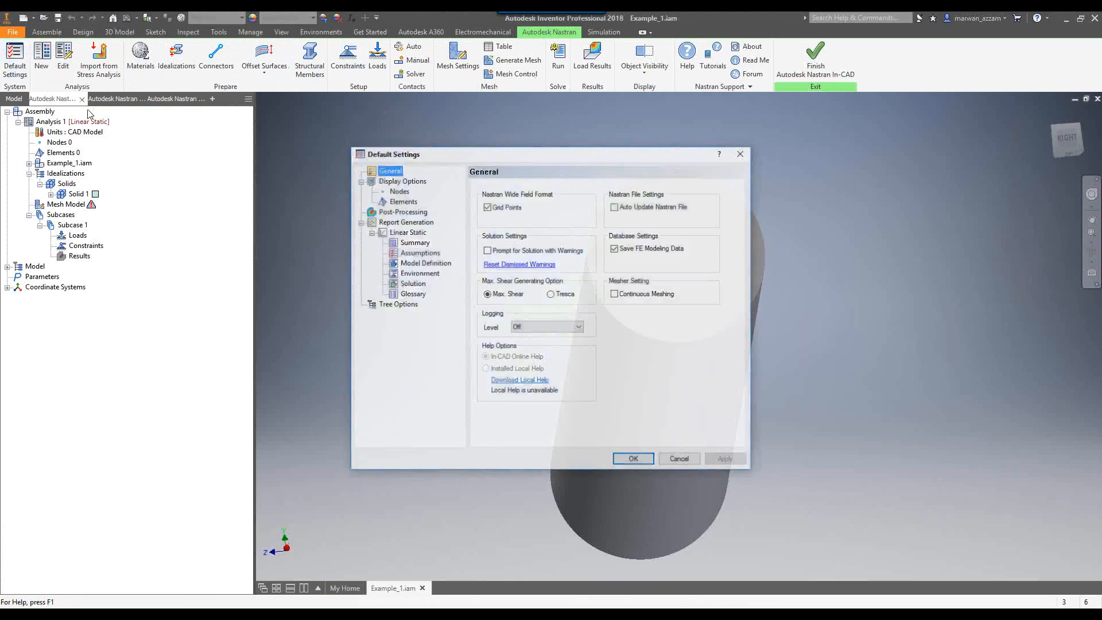
click(637, 460)
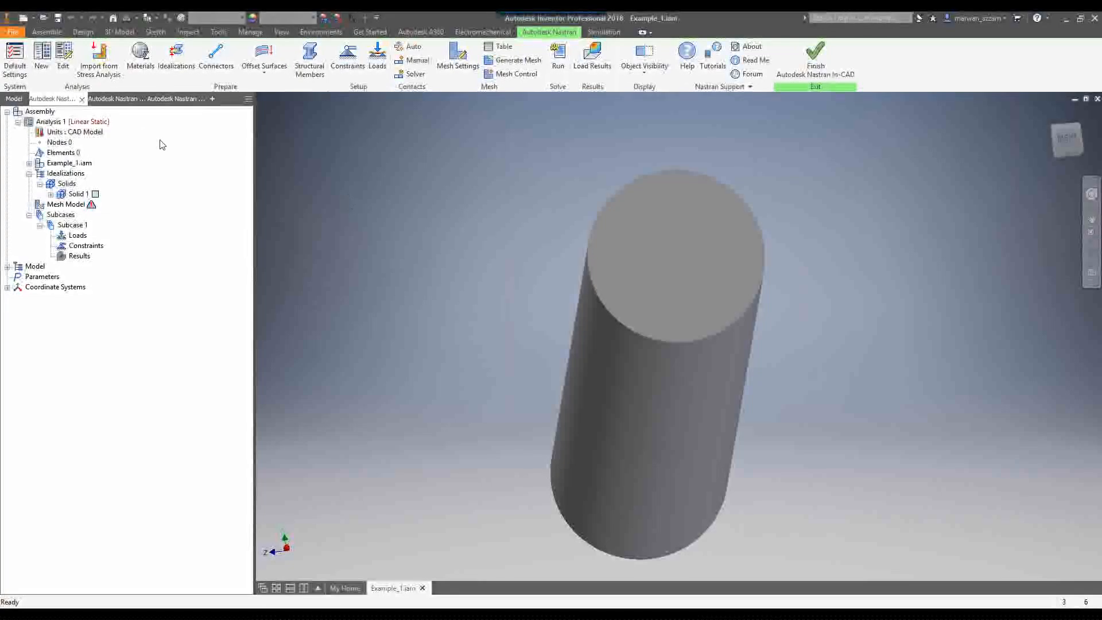
click(86, 245)
click(75, 215)
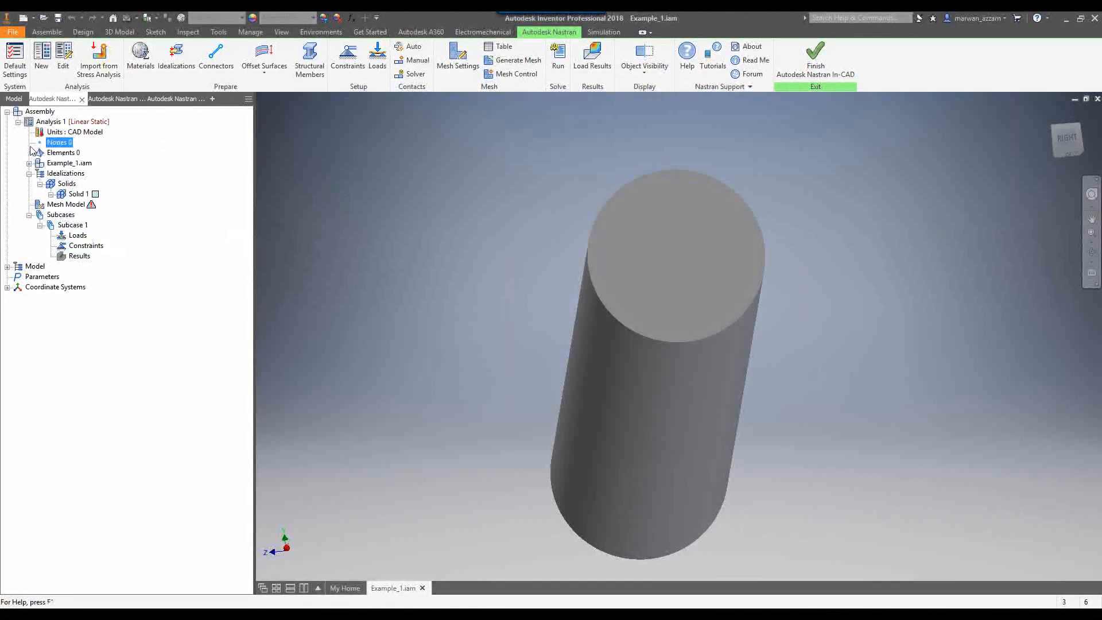
Step: Replace the generic material of Solid 1 with Aluminum from the Autodesk Material Library
click(20, 266)
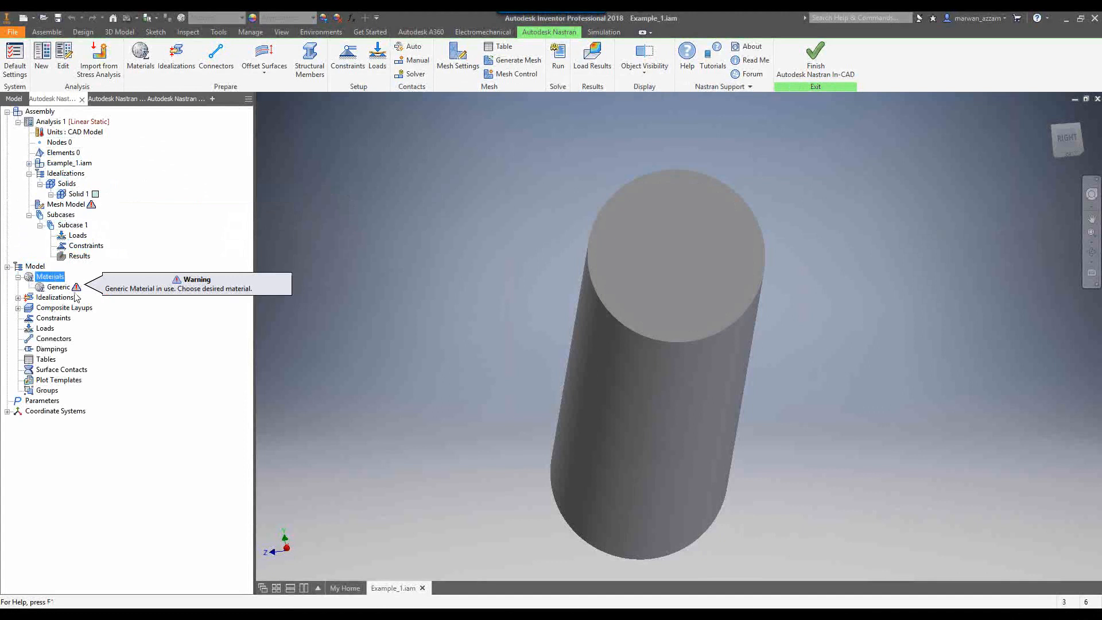
right_click(57, 288)
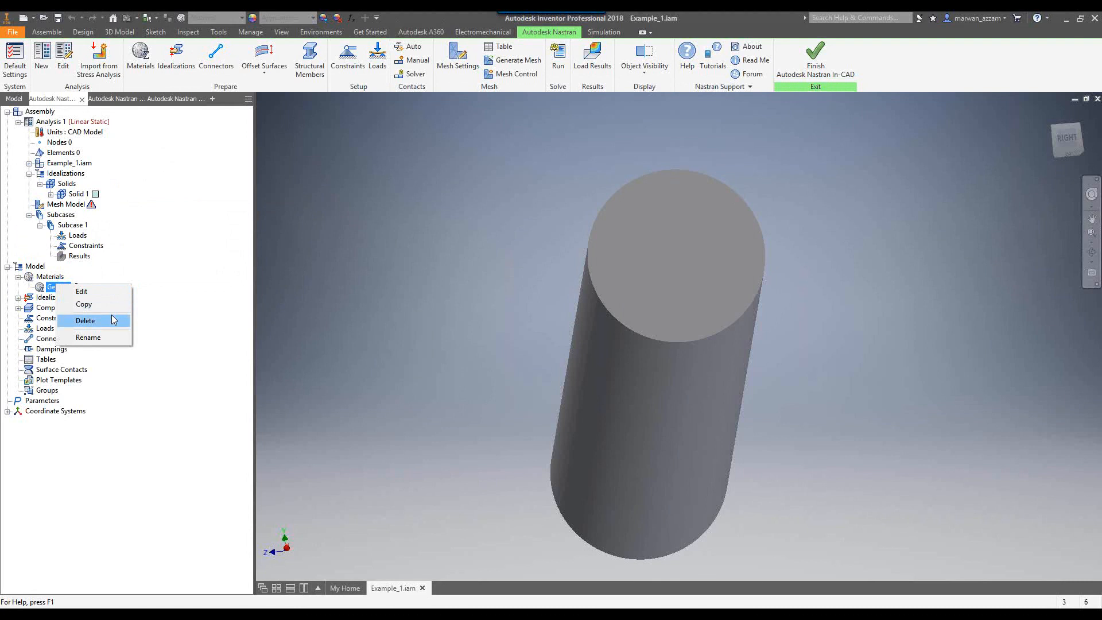
click(92, 291)
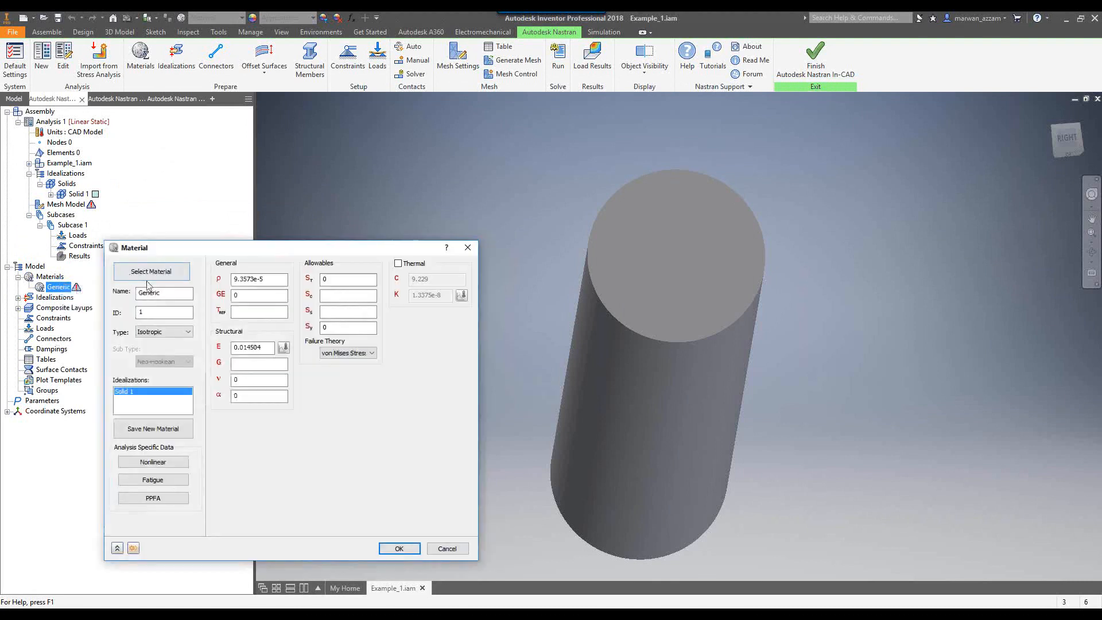
click(148, 280)
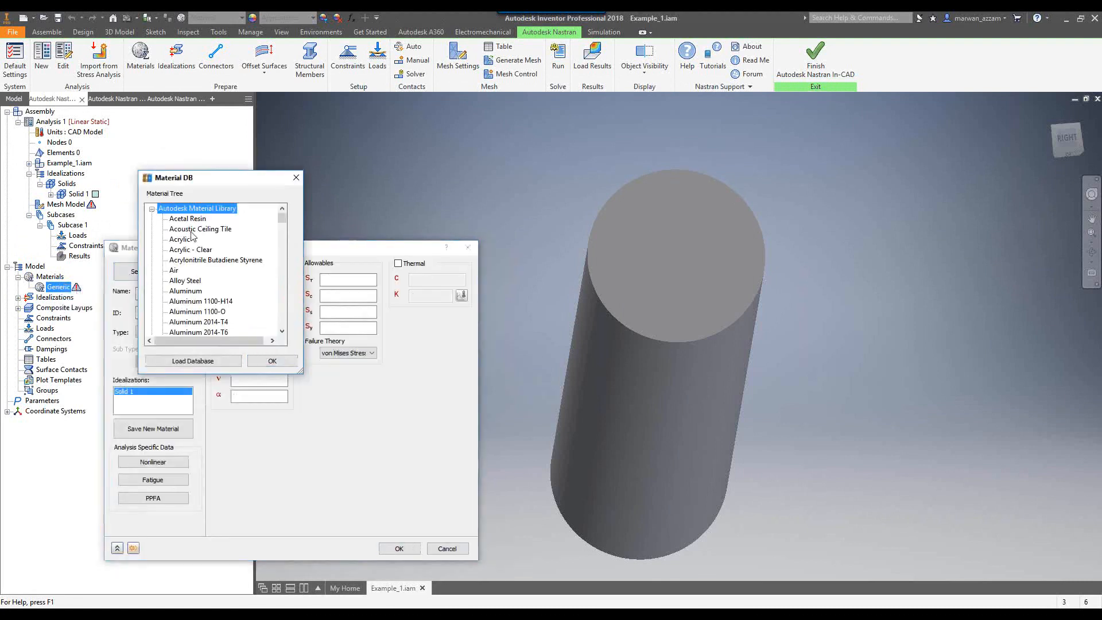
click(194, 290)
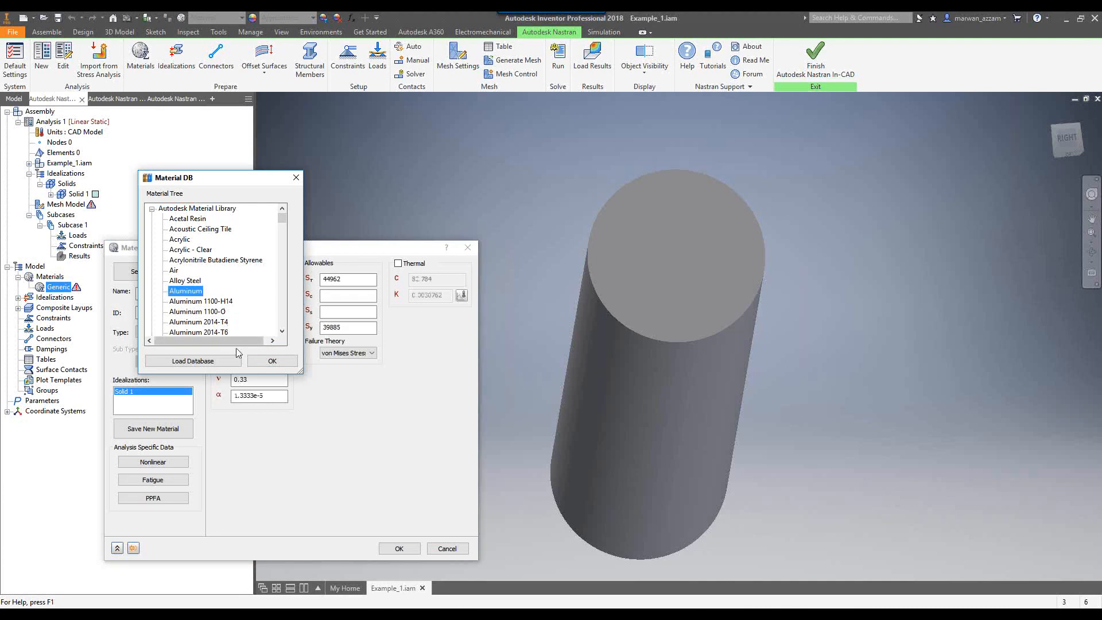
click(272, 360)
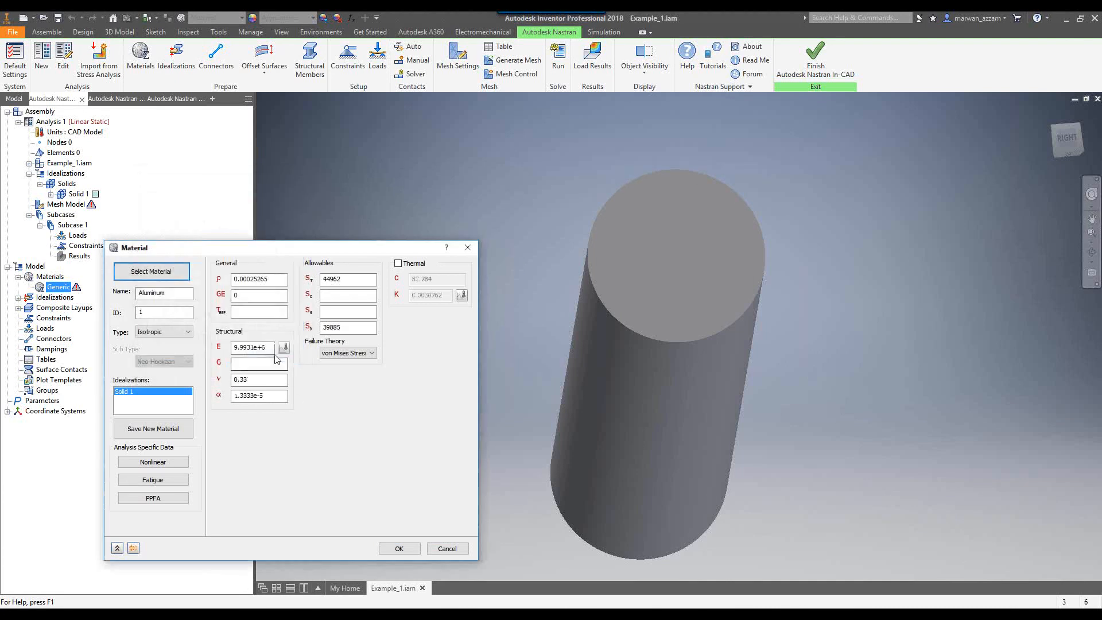
click(400, 548)
Step: List the components of Example_1.iam and exclude the fluid body Fluid_2:1 from the analysis
click(51, 175)
click(67, 214)
click(68, 204)
click(67, 163)
click(29, 163)
click(73, 184)
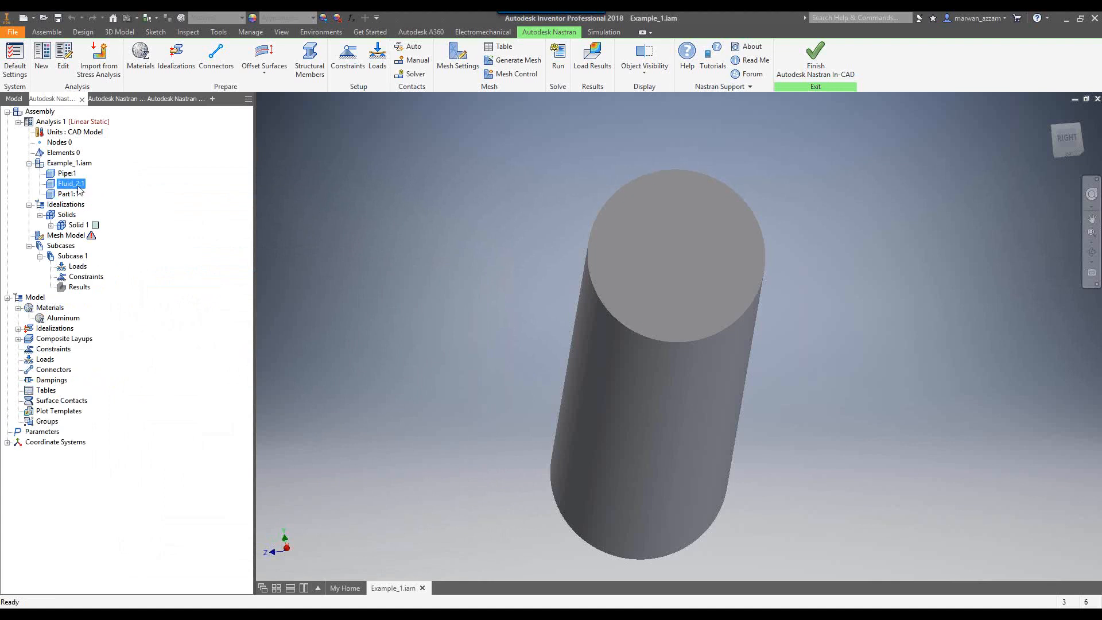
right_click(79, 187)
click(123, 206)
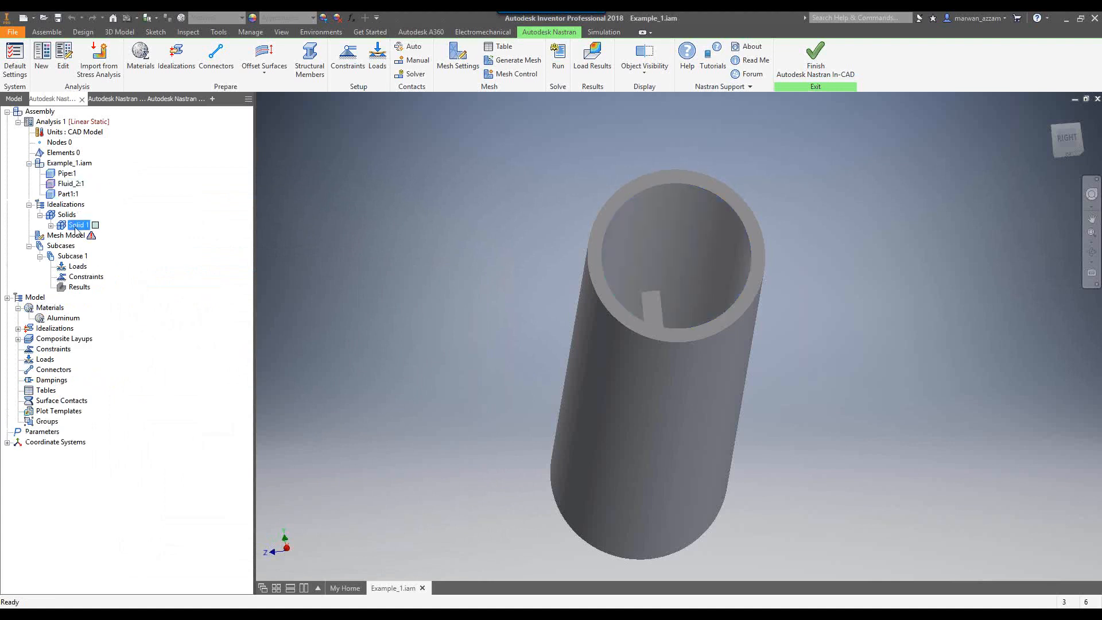
Step: Set the mesh element size to 0.15 in and generate the parabolic mesh
right_click(71, 236)
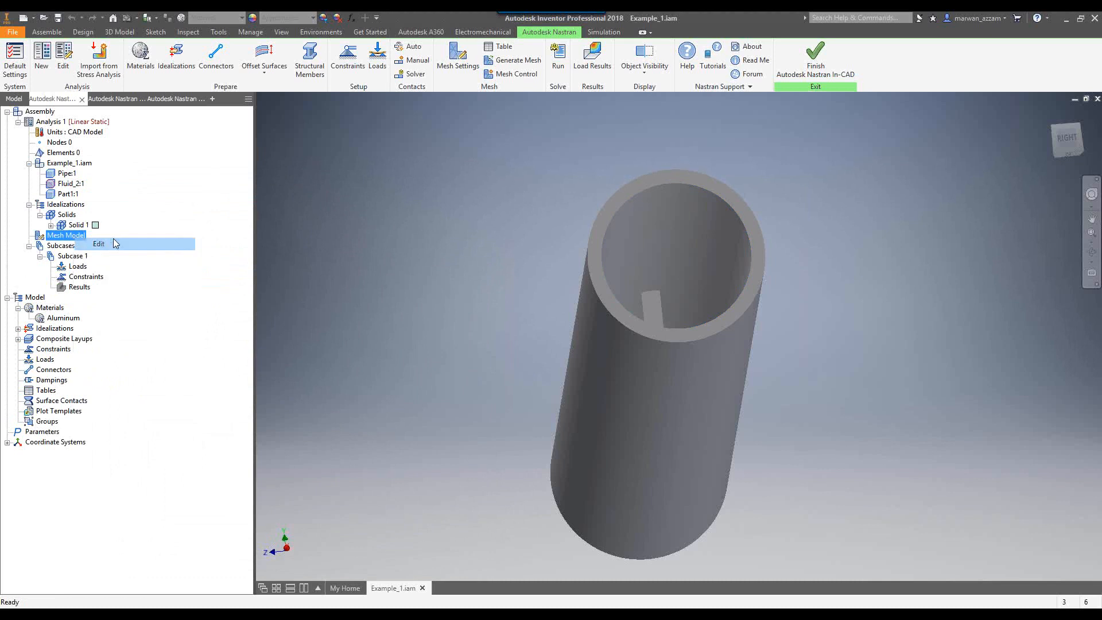
click(99, 243)
text(0,15)
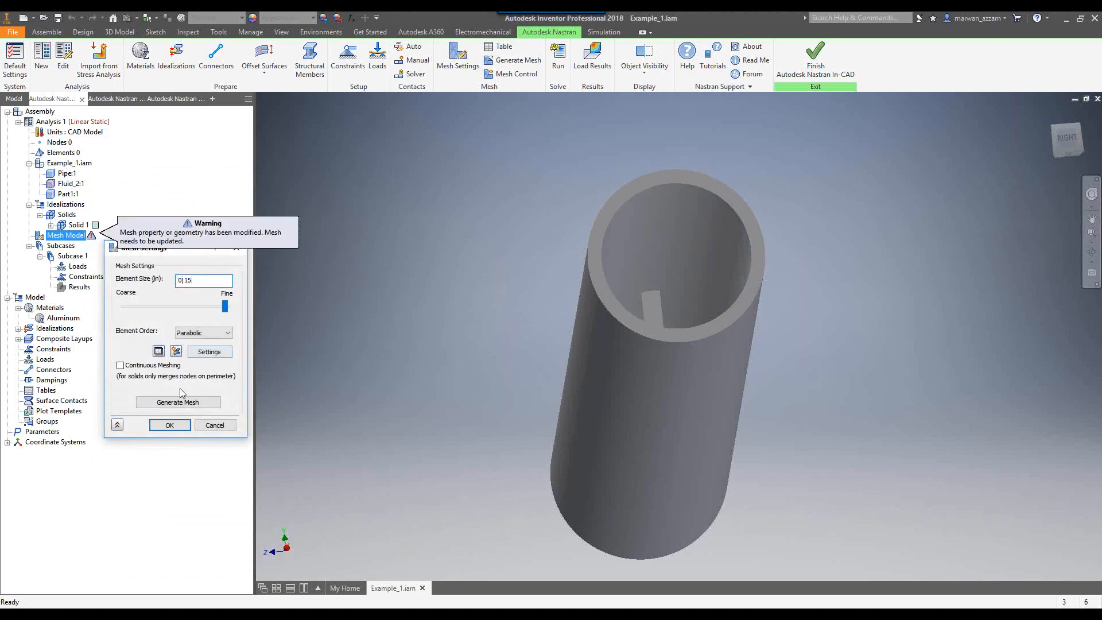
click(179, 403)
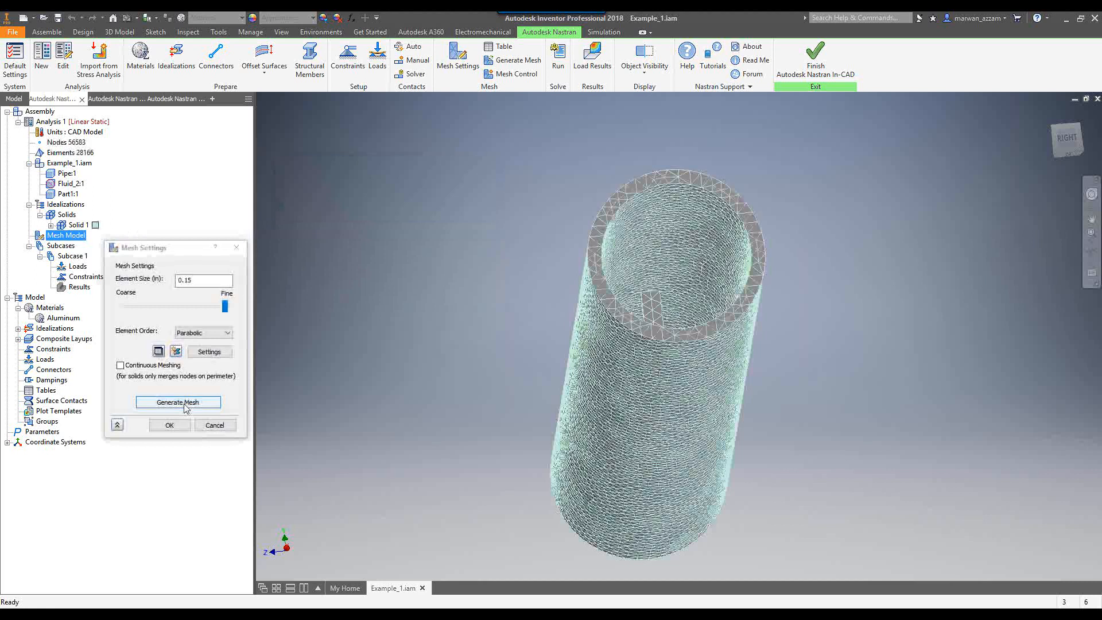
click(169, 425)
click(71, 164)
click(70, 152)
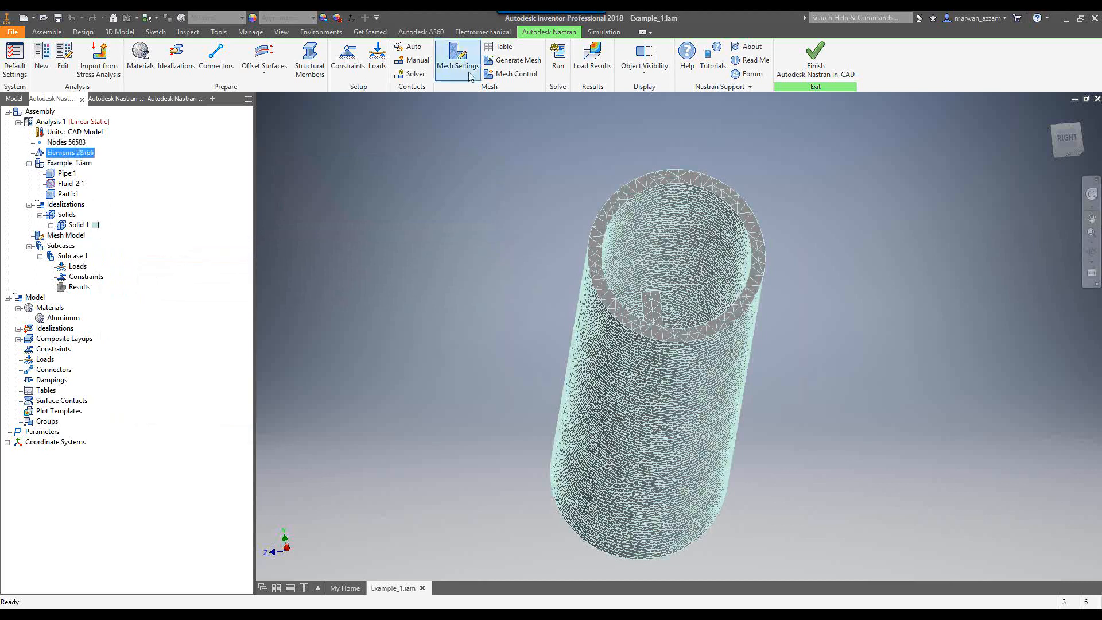
Step: Create the surface contacts automatically and suppress Contact (2) between Pipe:1 and Fluid_2:1
click(409, 46)
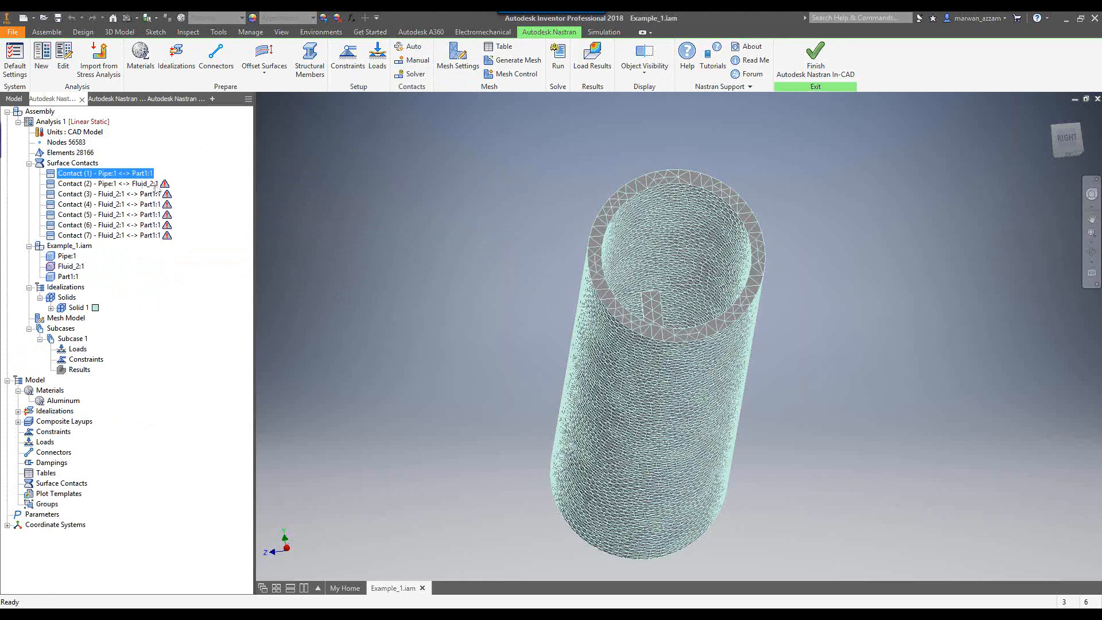
click(142, 184)
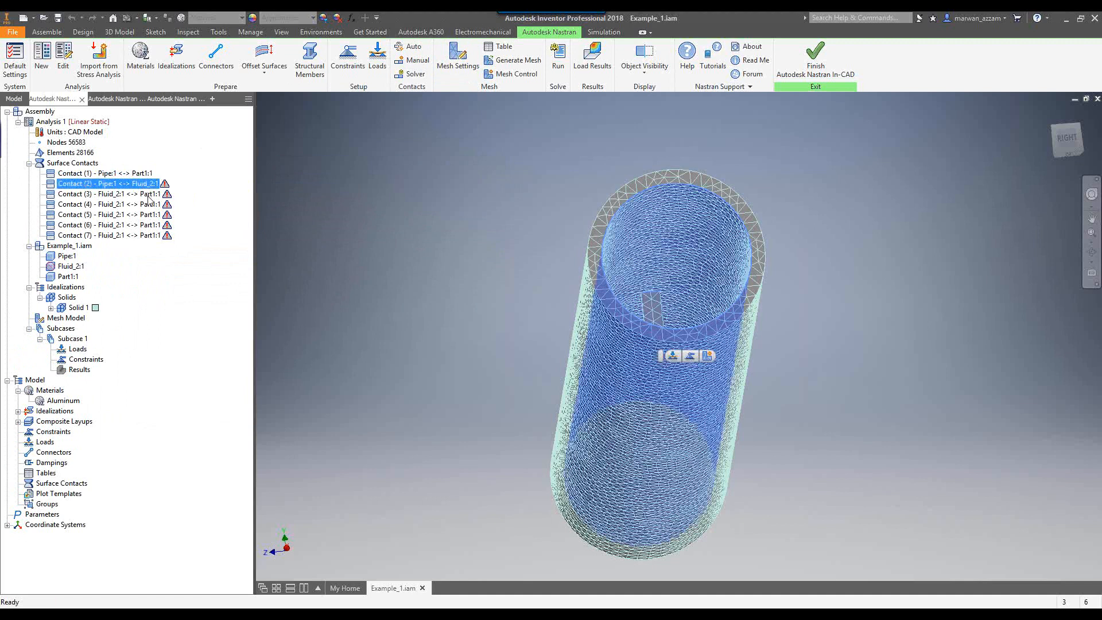
right_click(148, 191)
click(173, 198)
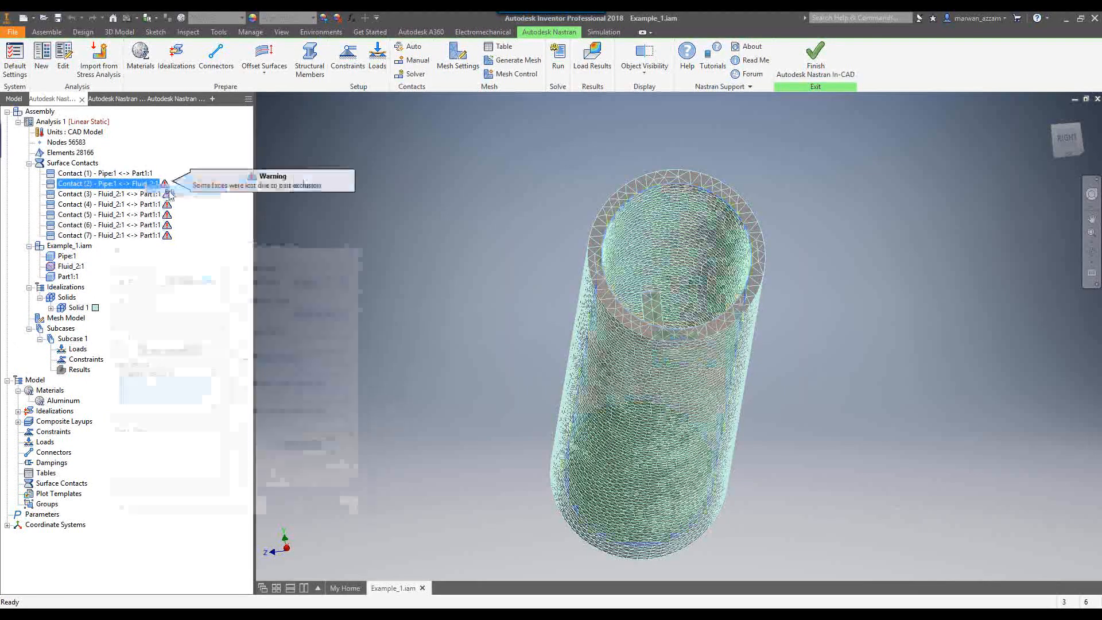
click(357, 247)
right_click(107, 187)
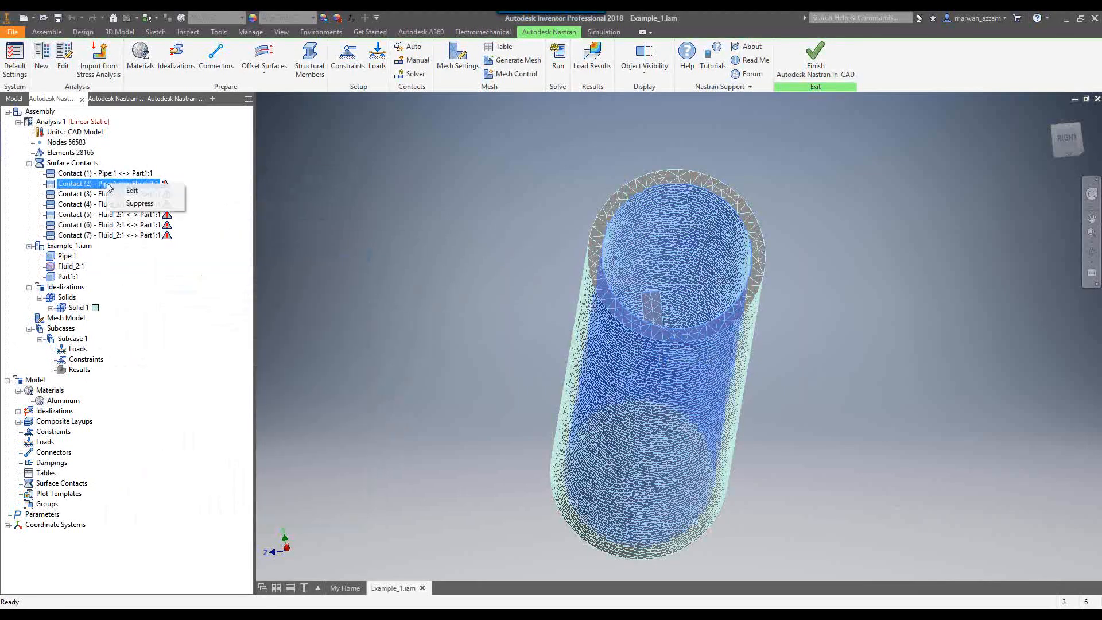
click(139, 207)
Step: Suppress Contacts (3) to (7) between Fluid_2:1 and Part1:1, leaving the pipe-to-part contact active
right_click(123, 194)
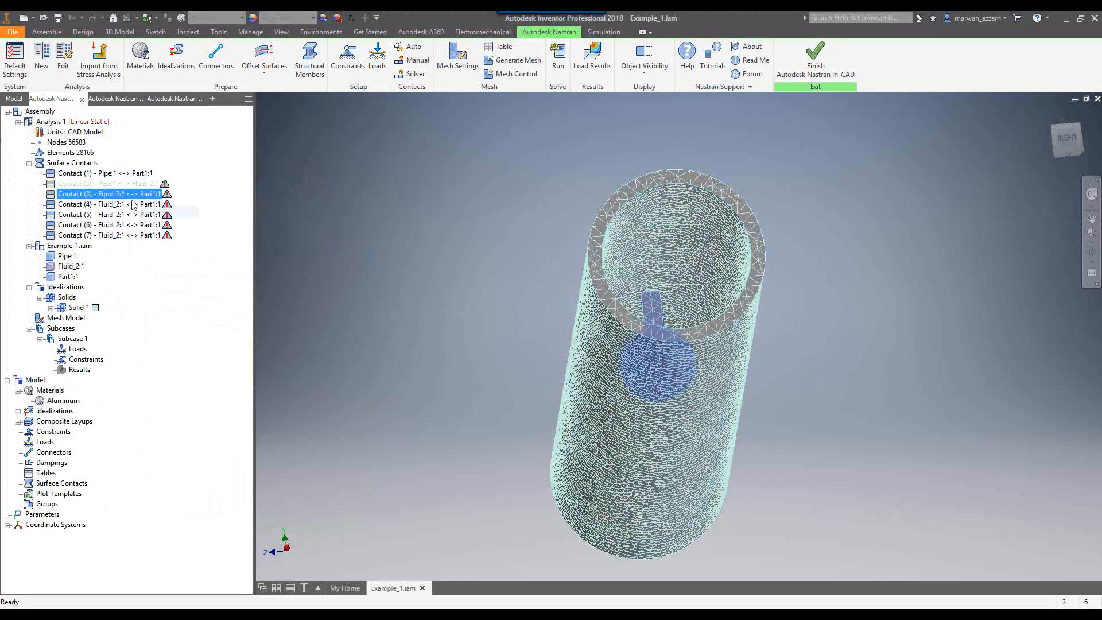
click(154, 211)
right_click(136, 203)
click(170, 221)
right_click(123, 209)
right_click(105, 218)
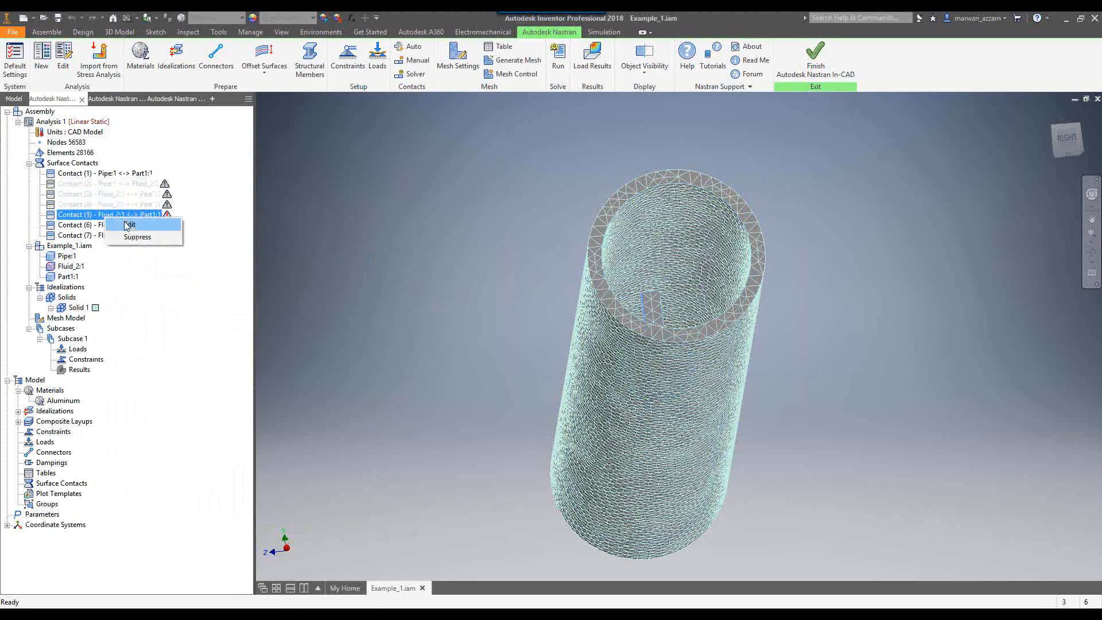
click(138, 235)
right_click(132, 227)
click(139, 239)
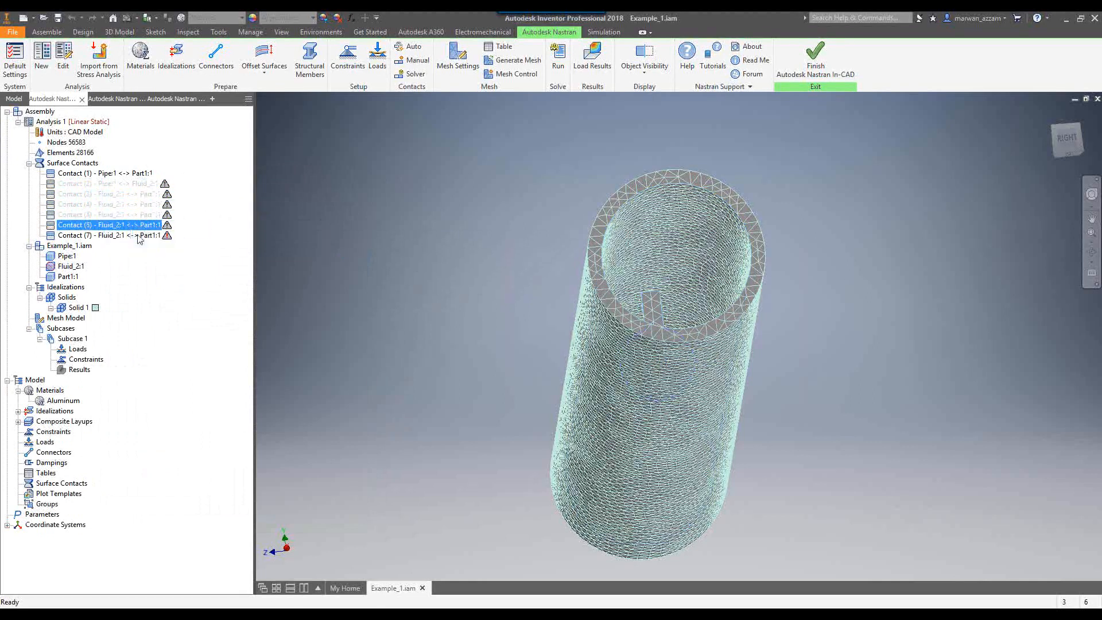
right_click(160, 236)
click(172, 253)
Step: Add a structural constraint fixing all six degrees of freedom on the outer edge at the pipe's upper end
click(349, 57)
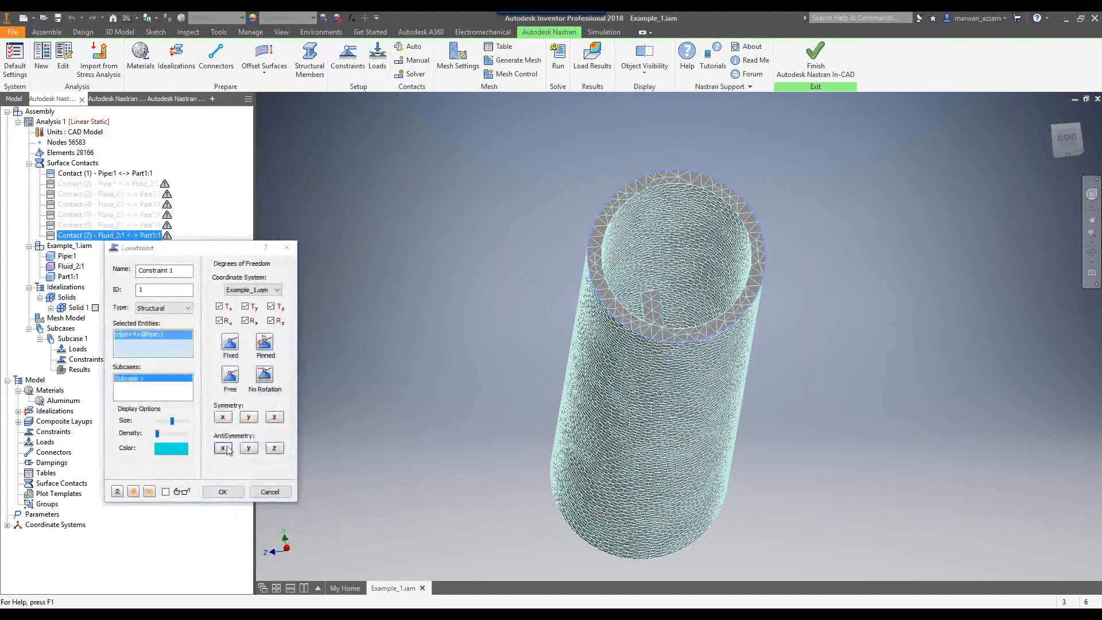
click(223, 491)
click(23, 392)
Step: Create a new From Output load in Subcase 1 and browse for Autodesk CFD result files (*.cfdst)
click(77, 349)
right_click(78, 351)
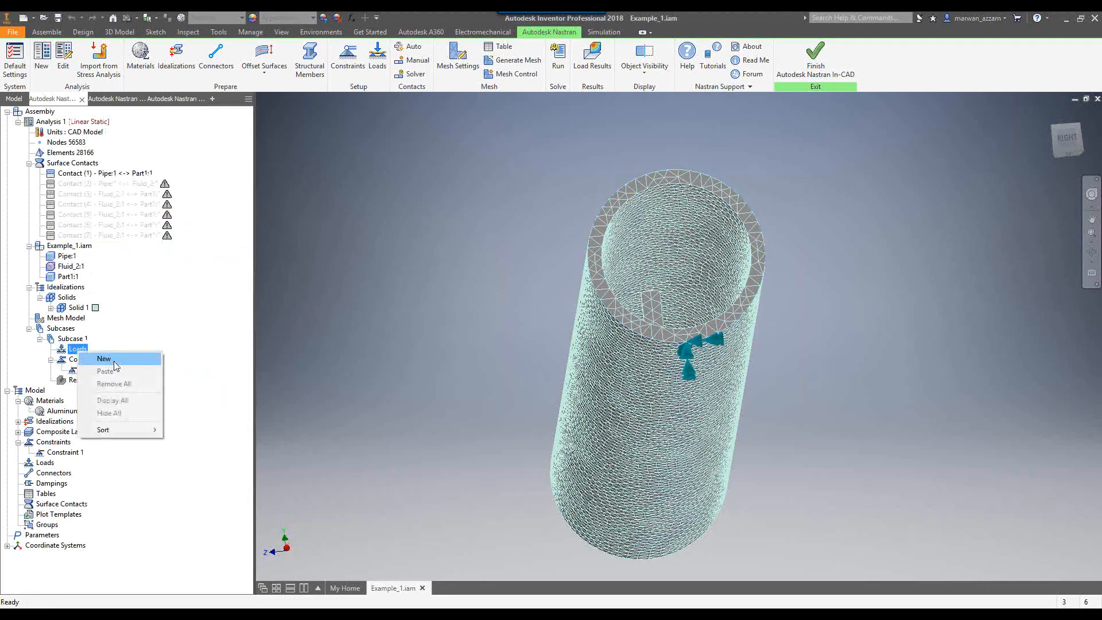
click(114, 360)
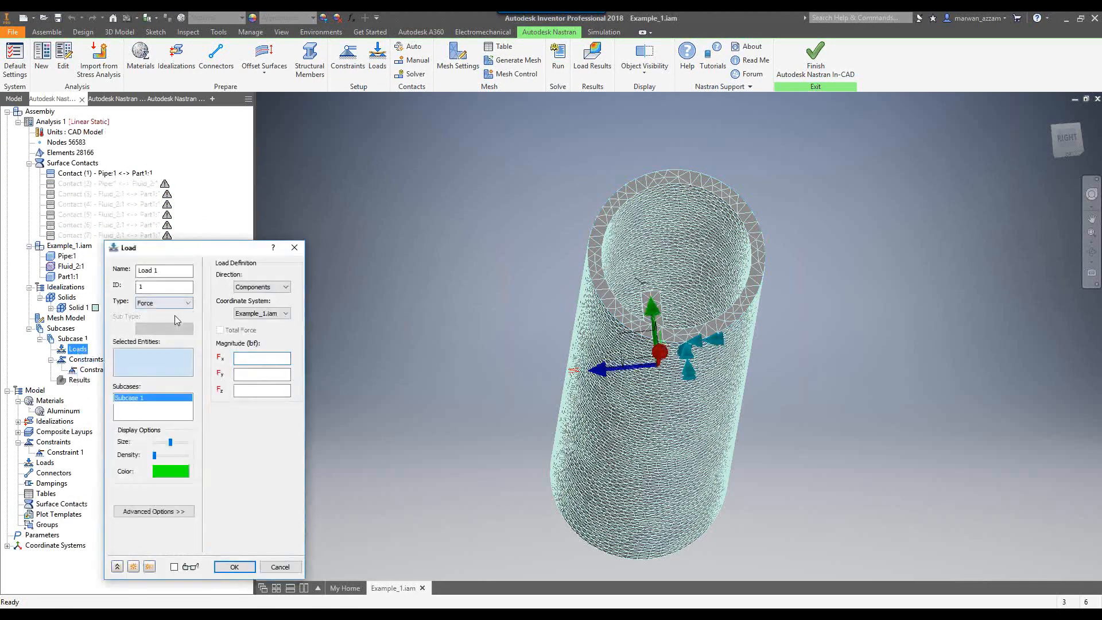
click(171, 308)
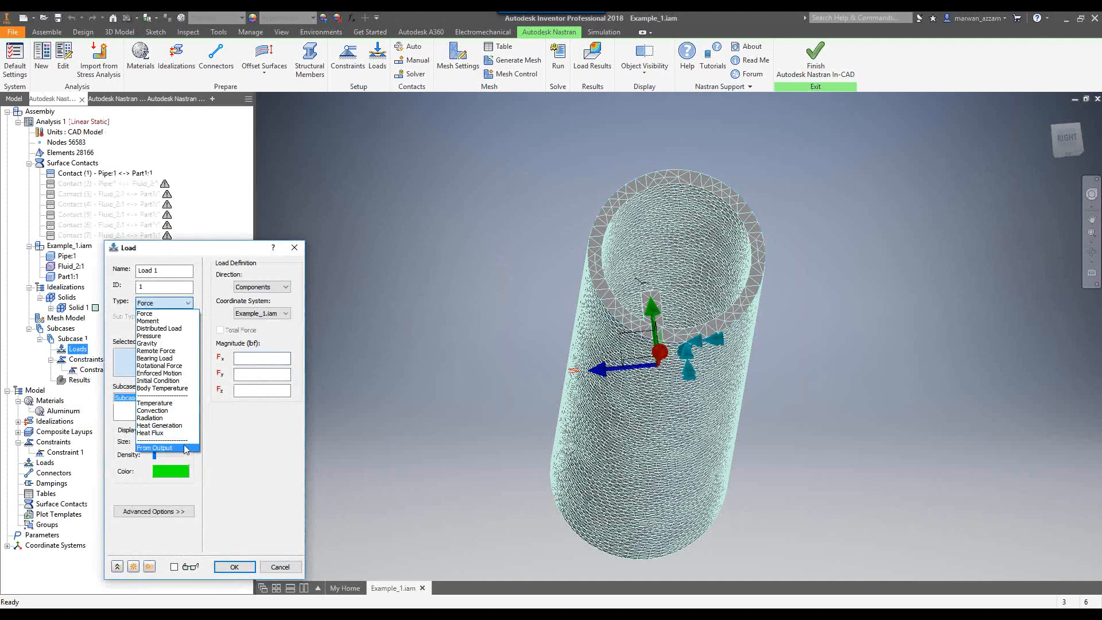
click(190, 449)
click(292, 304)
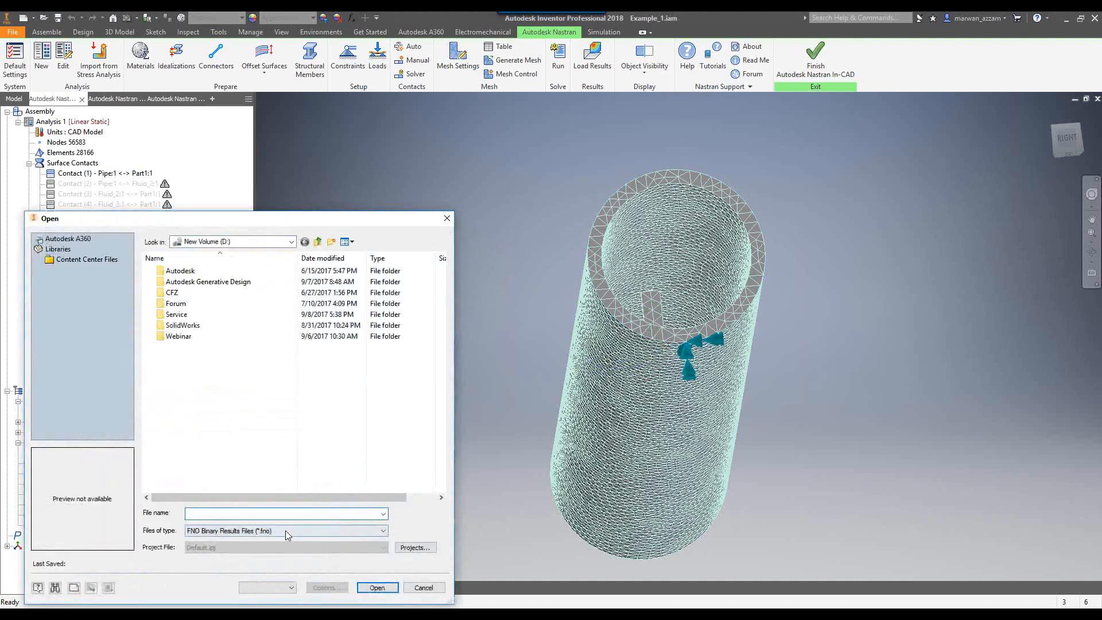
click(287, 530)
click(288, 548)
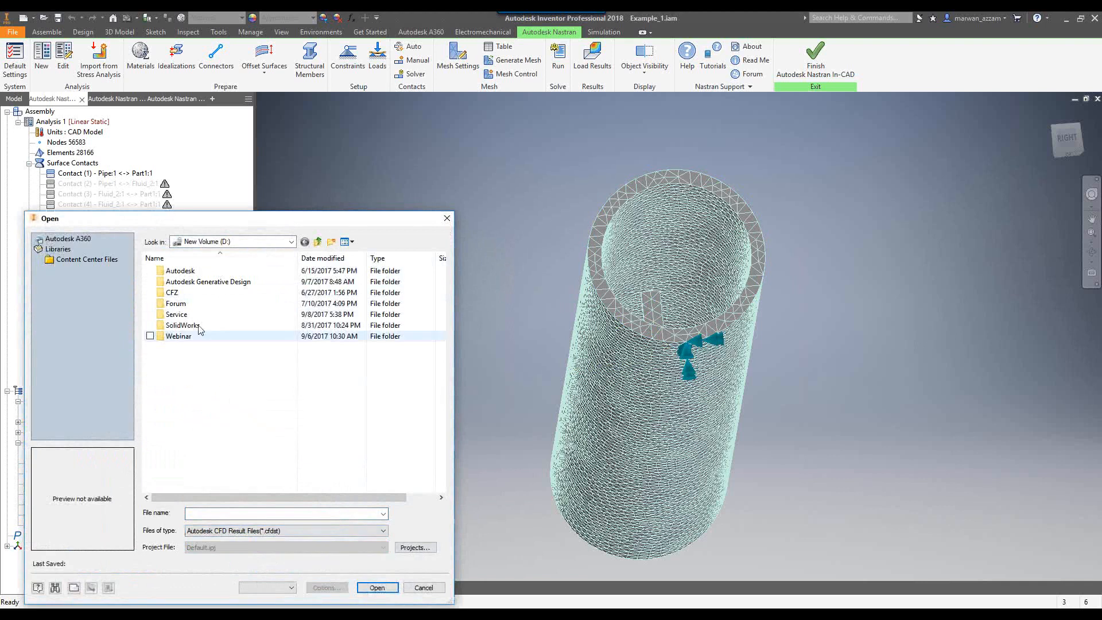
Step: Load Examle_1.cfdst from the Examle_1 folder of Example 1, inside Models Backup in Webinar's CFD - FSI folder, as the results file
double_click(183, 336)
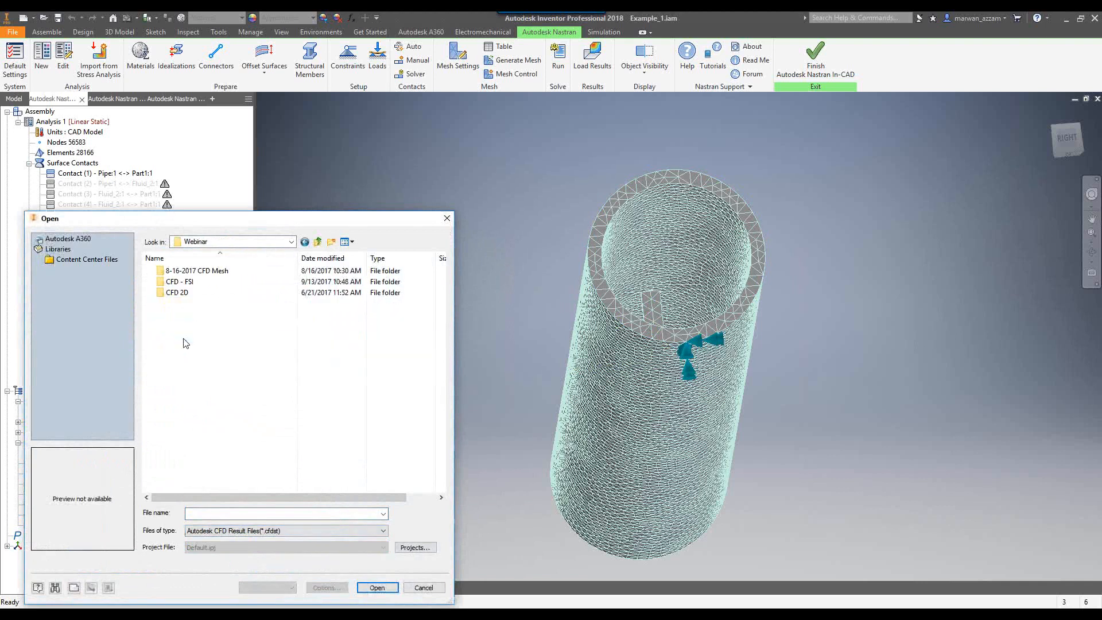
double_click(182, 282)
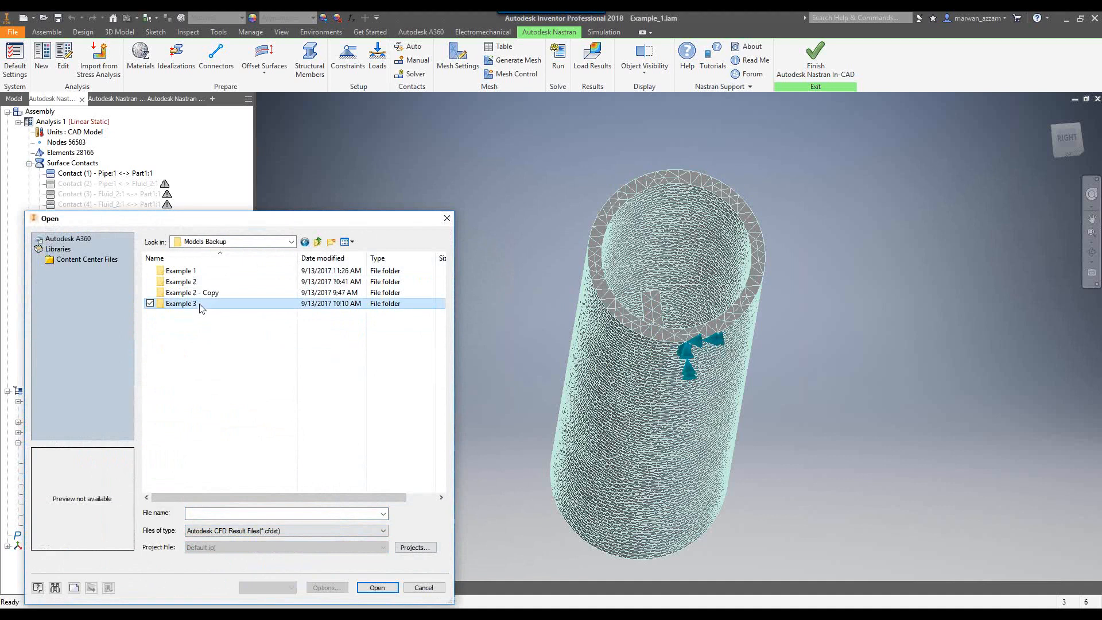
double_click(194, 271)
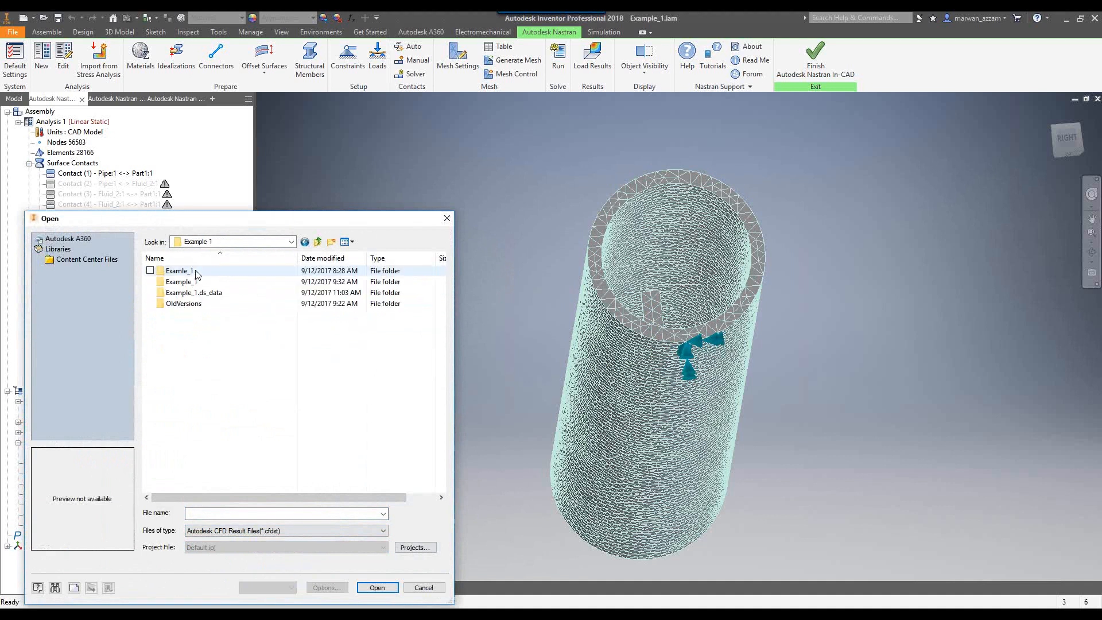
double_click(195, 270)
click(200, 293)
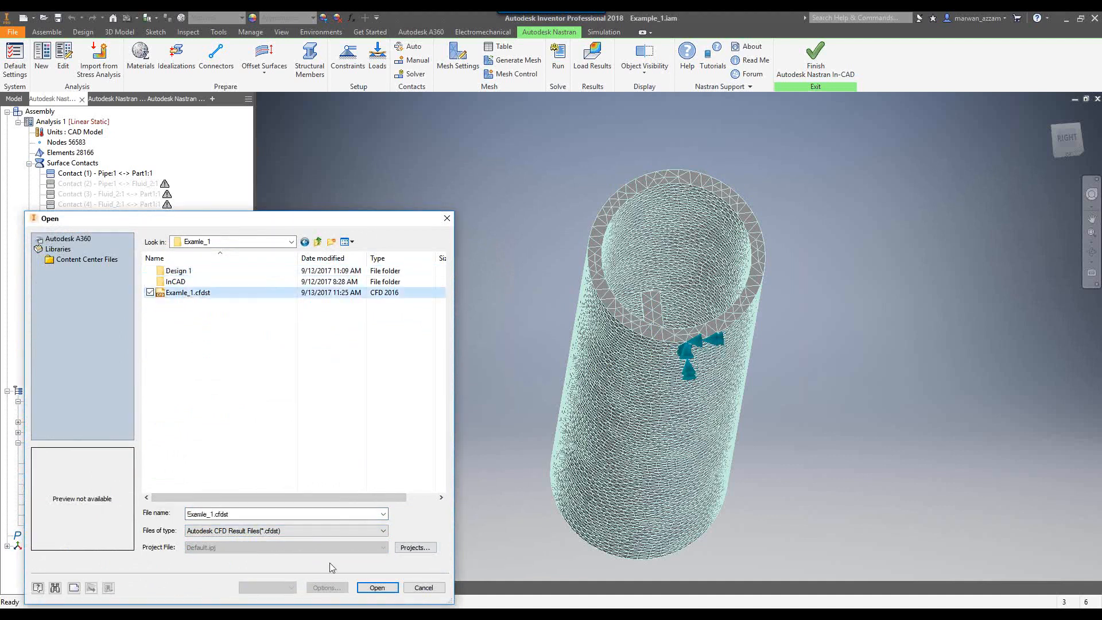
click(377, 587)
Step: Set the nodal load of Load 1 to PRESSURE, confirm the load, and run the linear static analysis
click(252, 348)
click(285, 365)
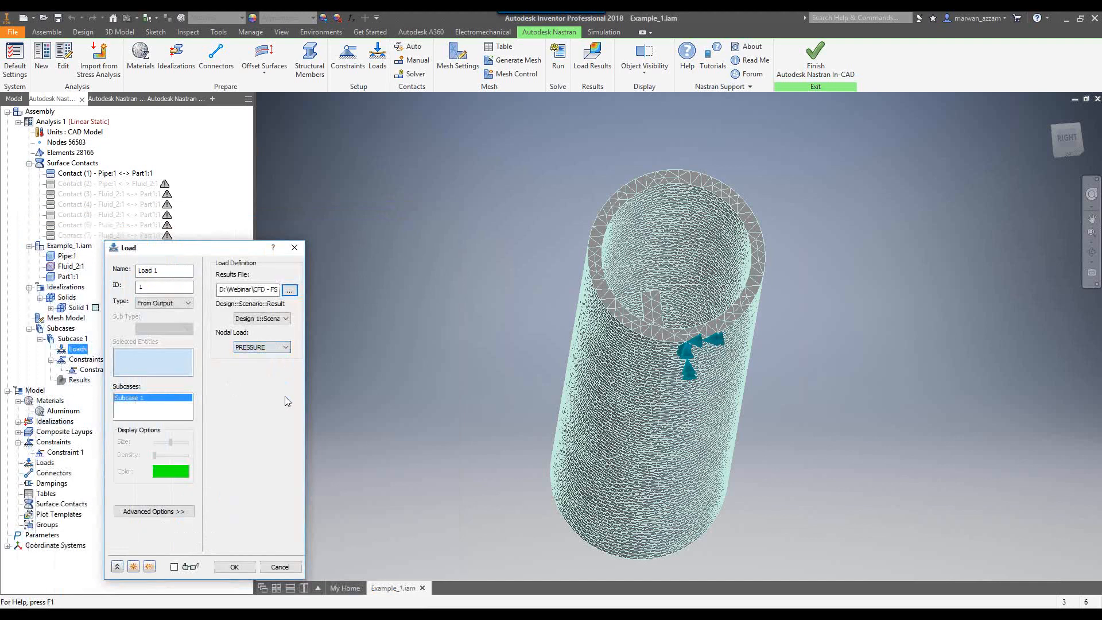
click(236, 567)
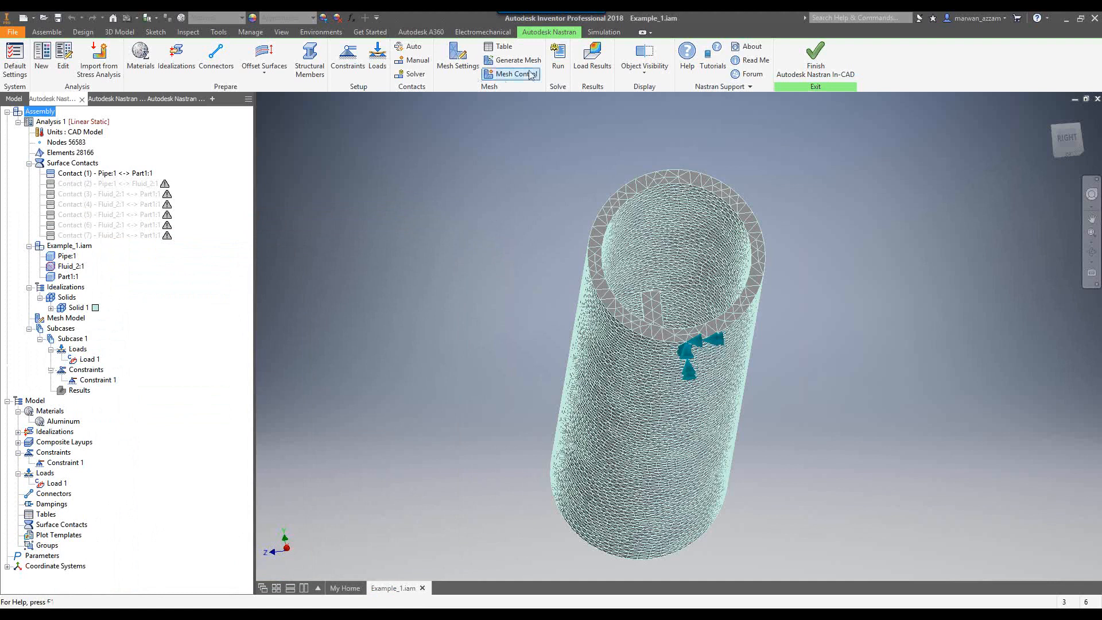
click(560, 57)
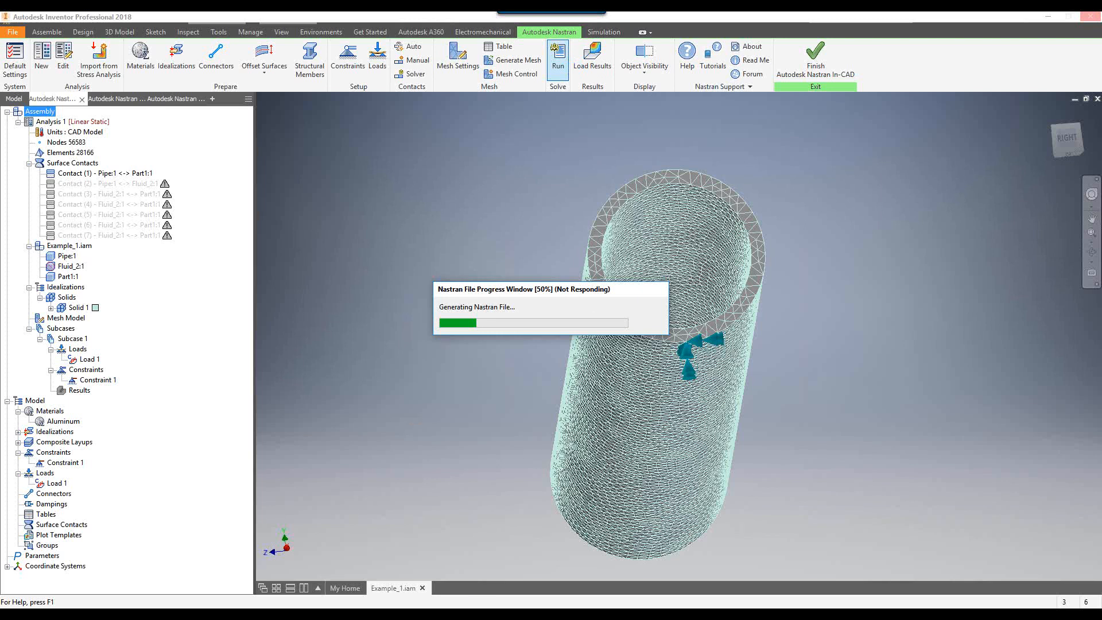
Step: Switch to Autodesk Simulation Mechanical and set the file-open dialog to list Autodesk Inventor Files (*.ipt; *.iam)
key(alt+Tab)
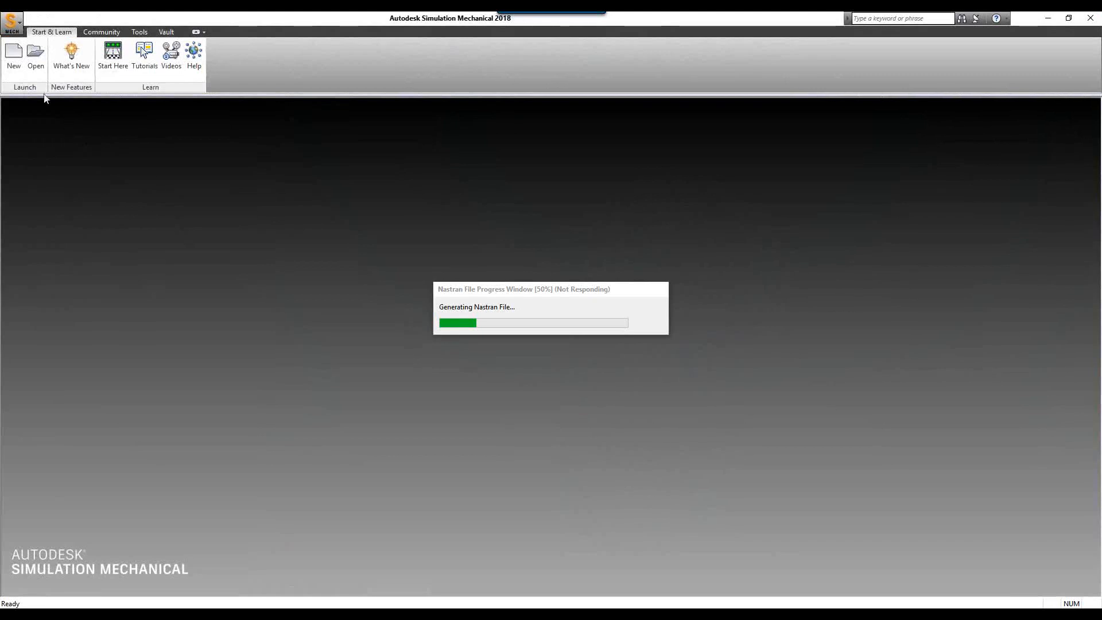
click(36, 64)
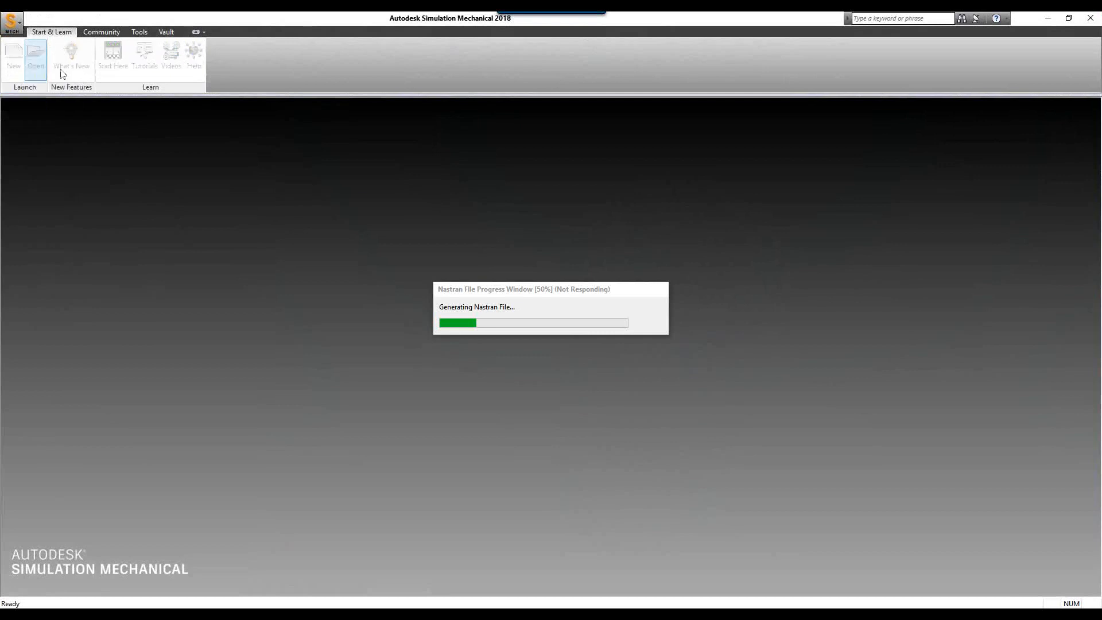
drag(548, 205, 270, 140)
click(285, 315)
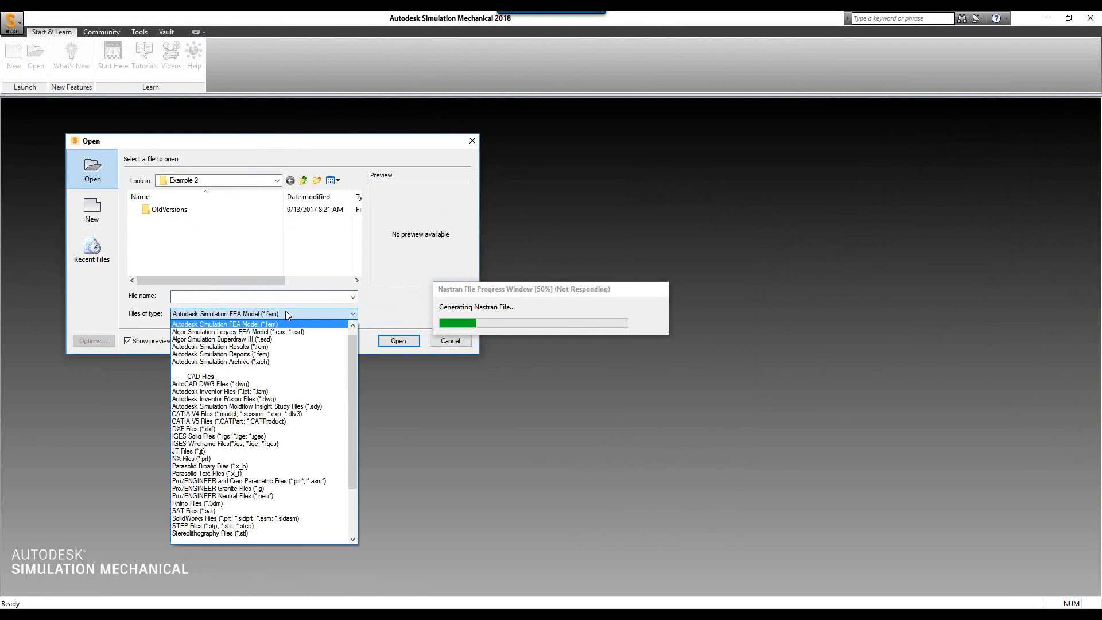
click(278, 398)
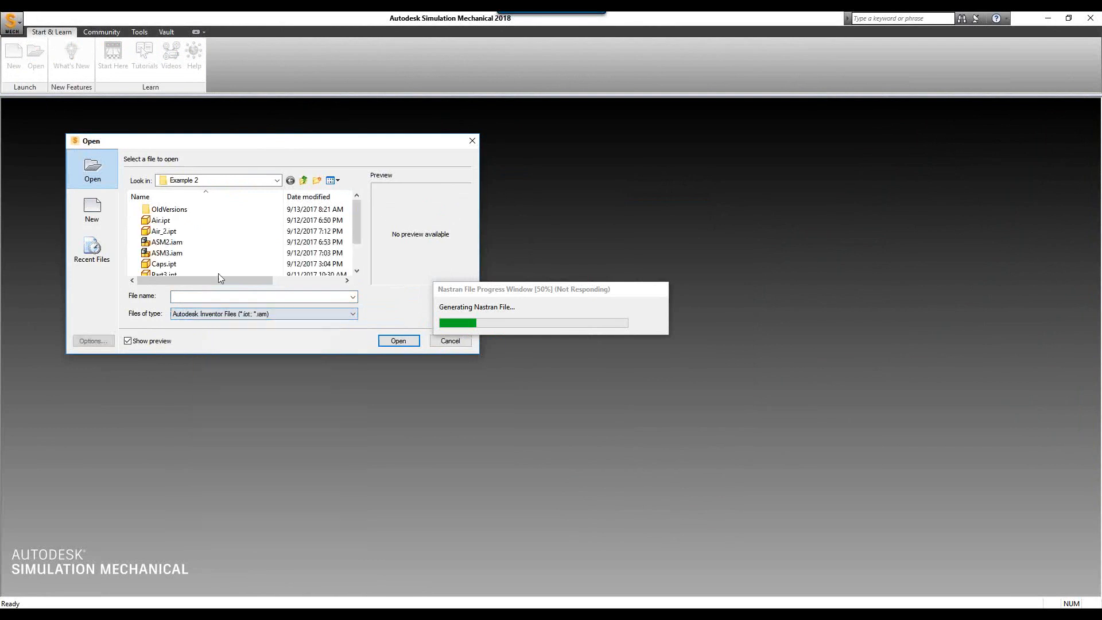
Step: Open Example_1.iam from the Example 1 folder in CFD - FSI using the Static Stress with Linear Material Models analysis type
click(223, 180)
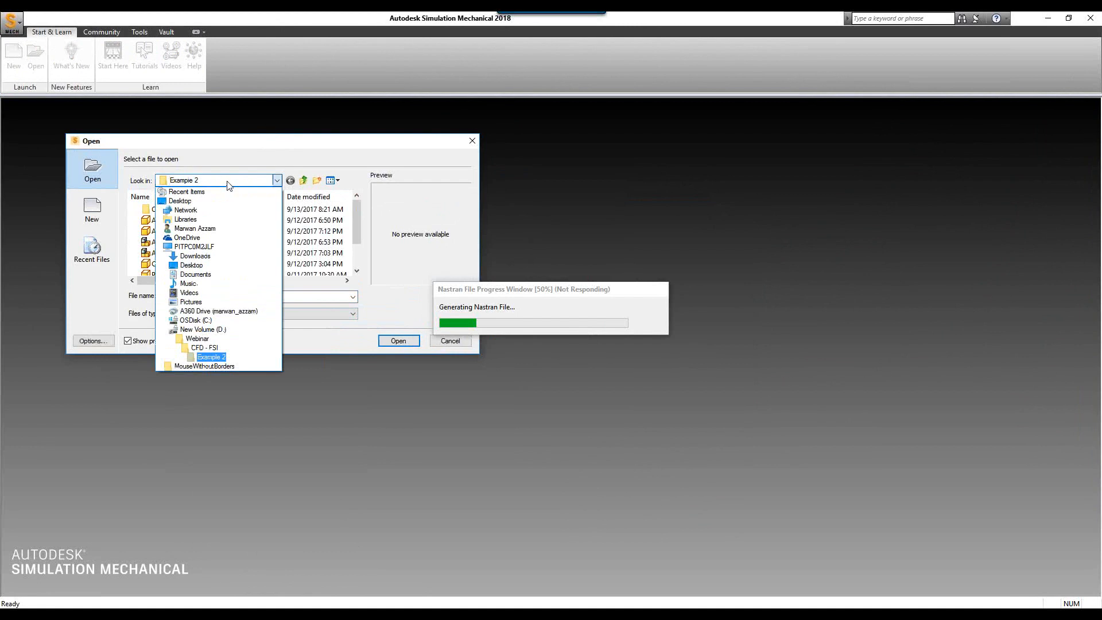
click(235, 351)
double_click(191, 210)
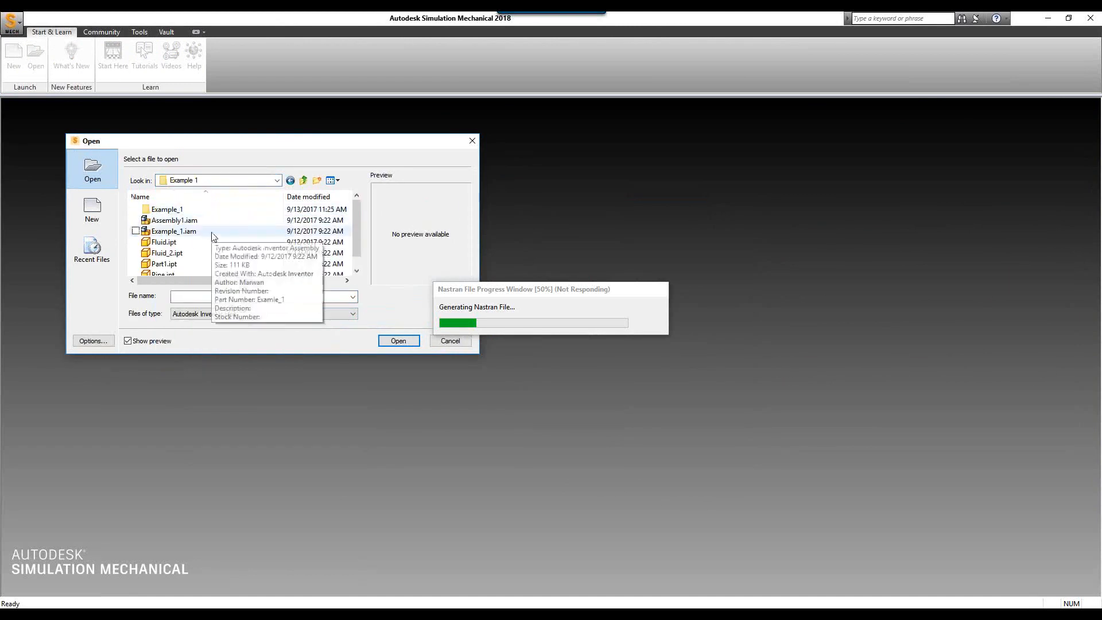
click(198, 232)
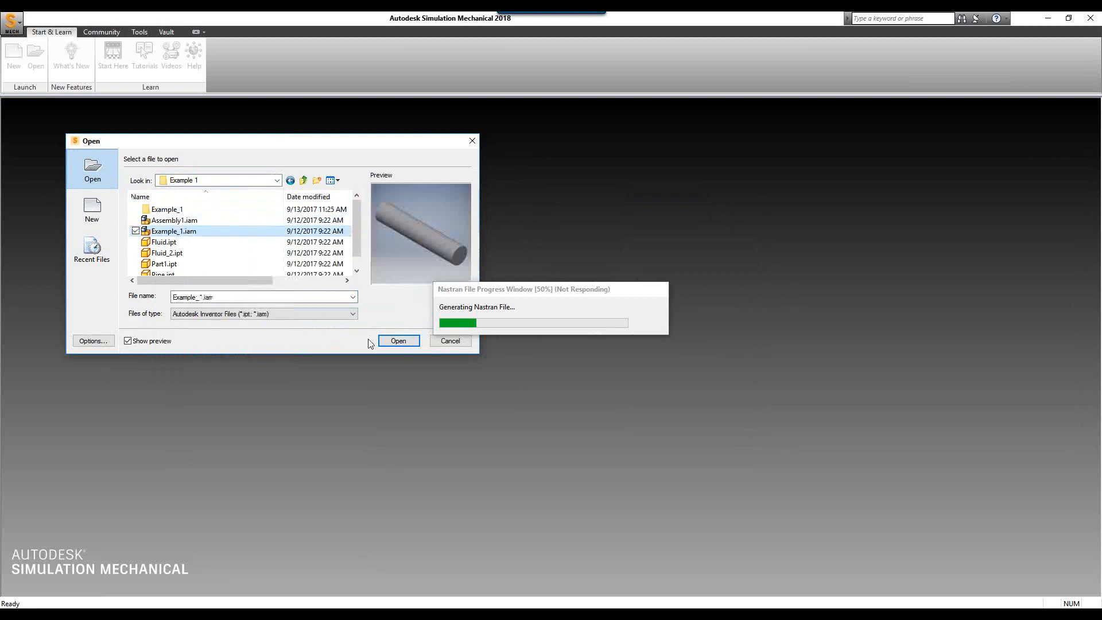
click(398, 341)
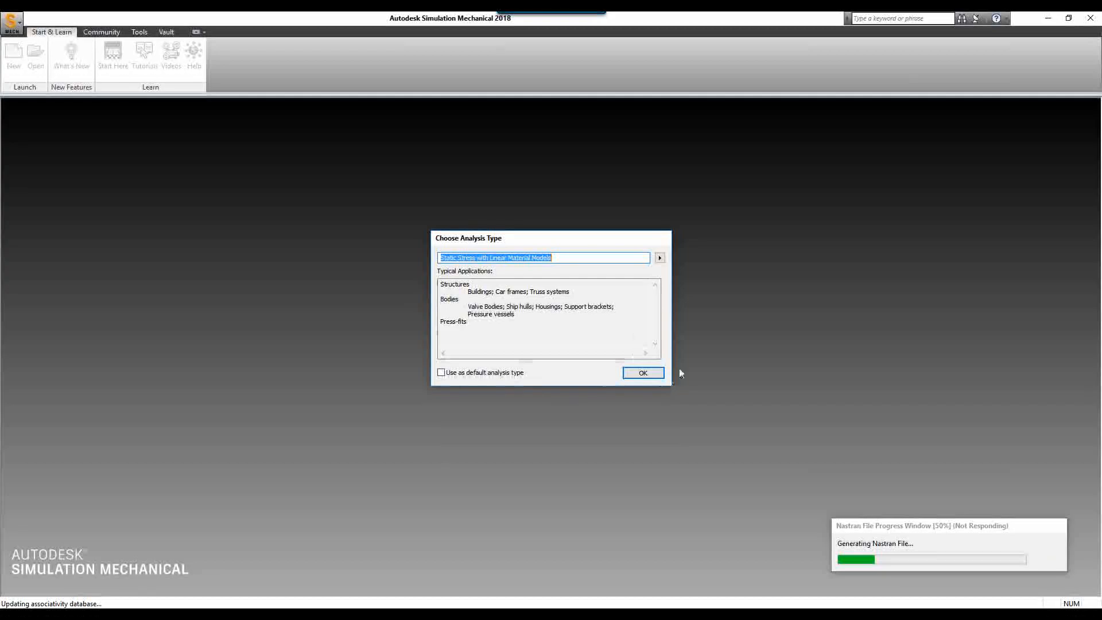
click(648, 379)
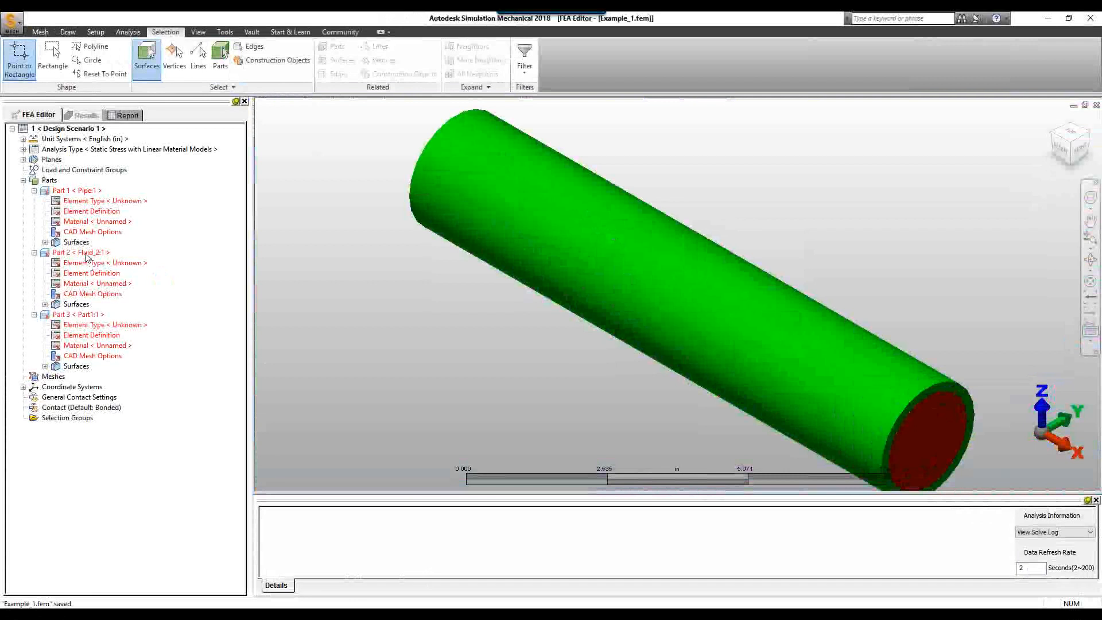
Step: Deactivate Part 2 (Fluid_2:1) so the fluid volume is excluded from the stress model
click(78, 252)
right_click(89, 253)
click(148, 300)
Step: Generate the 3D mesh for the pipe and Part1, and dismiss the mesh completion dialog
click(40, 32)
click(19, 58)
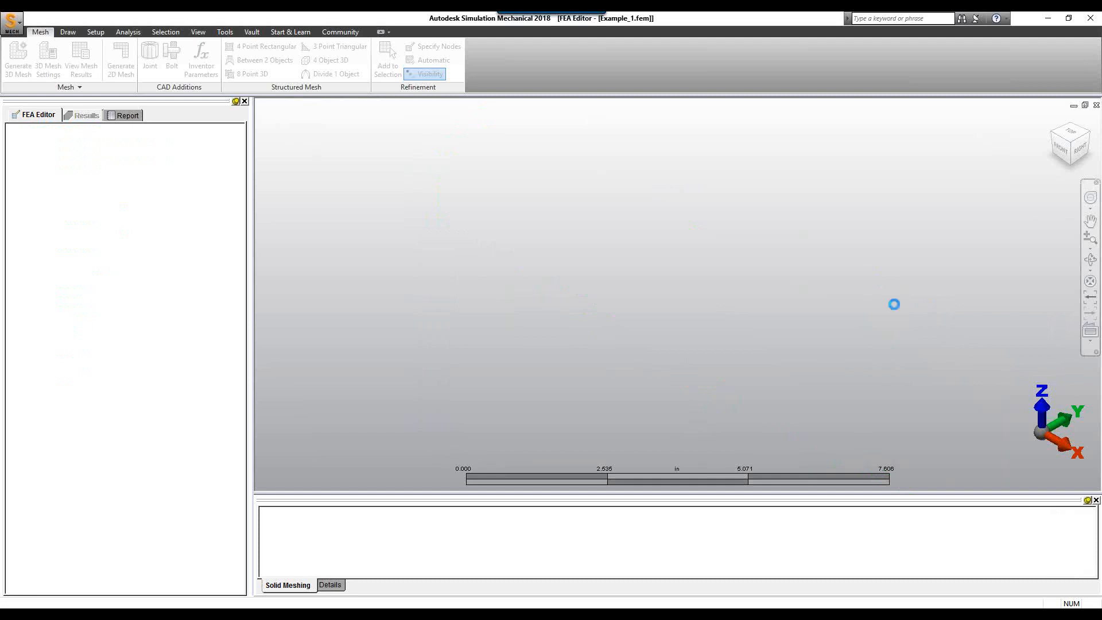
click(577, 330)
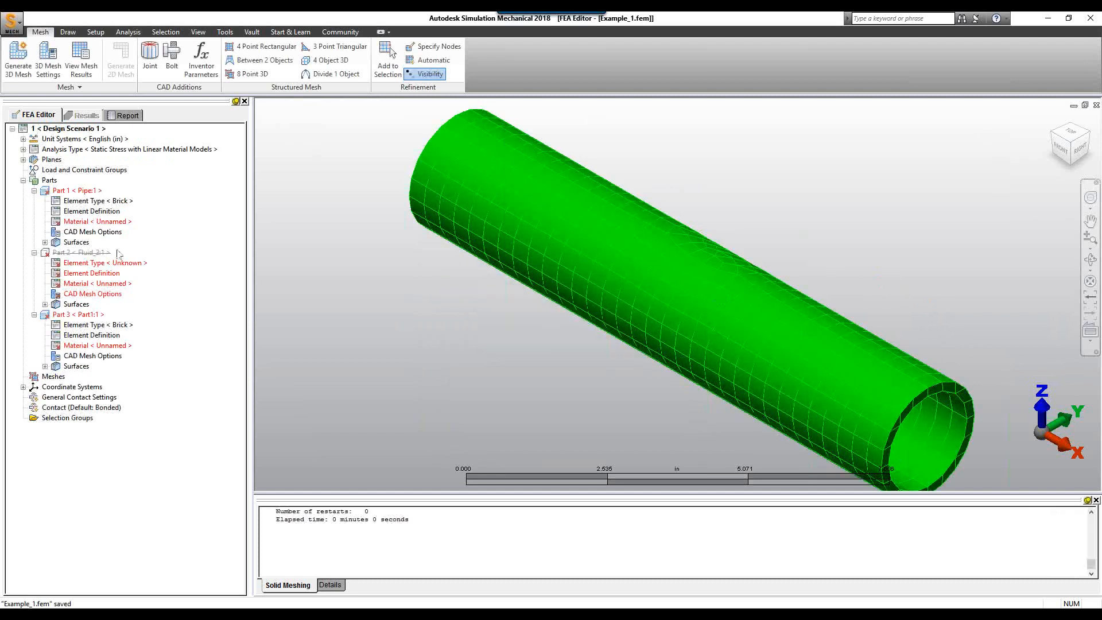
Step: Assign Aluminum 6061-T6; 6061-T651 from the Autodesk Simulation Material Library to both Part 1 (Pipe:1) and Part 3 (Part1:1)
click(113, 223)
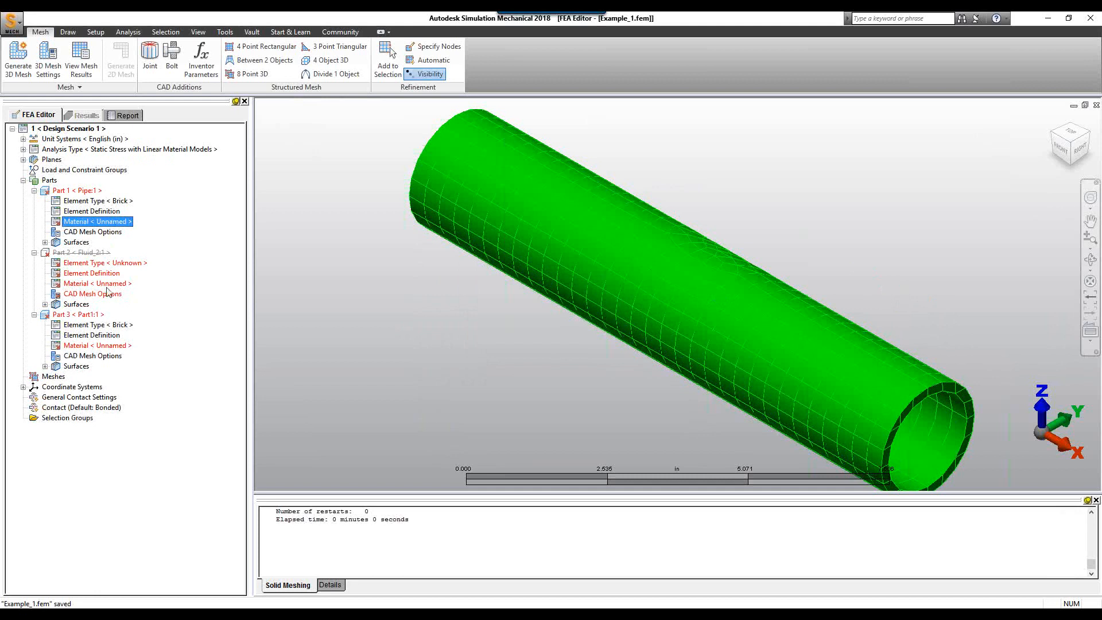
right_click(115, 345)
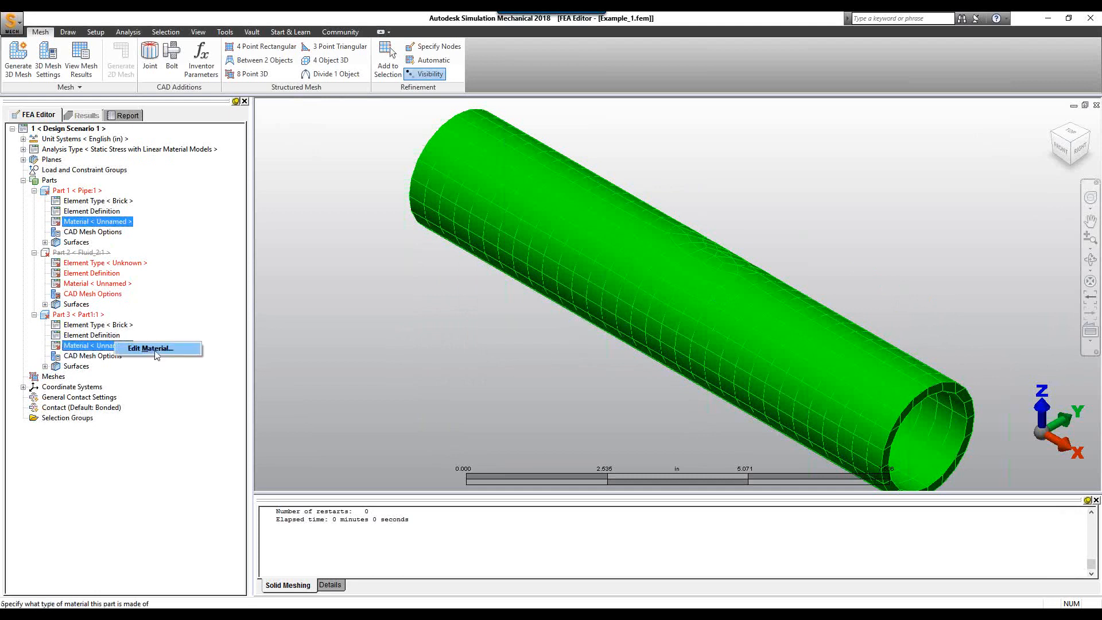
click(154, 347)
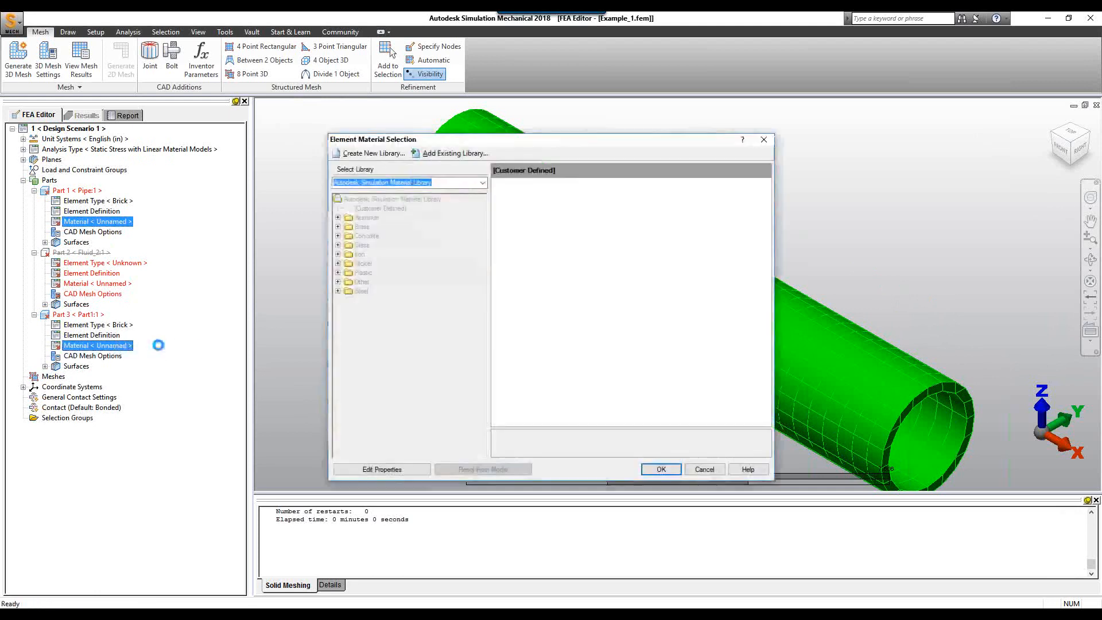
click(338, 218)
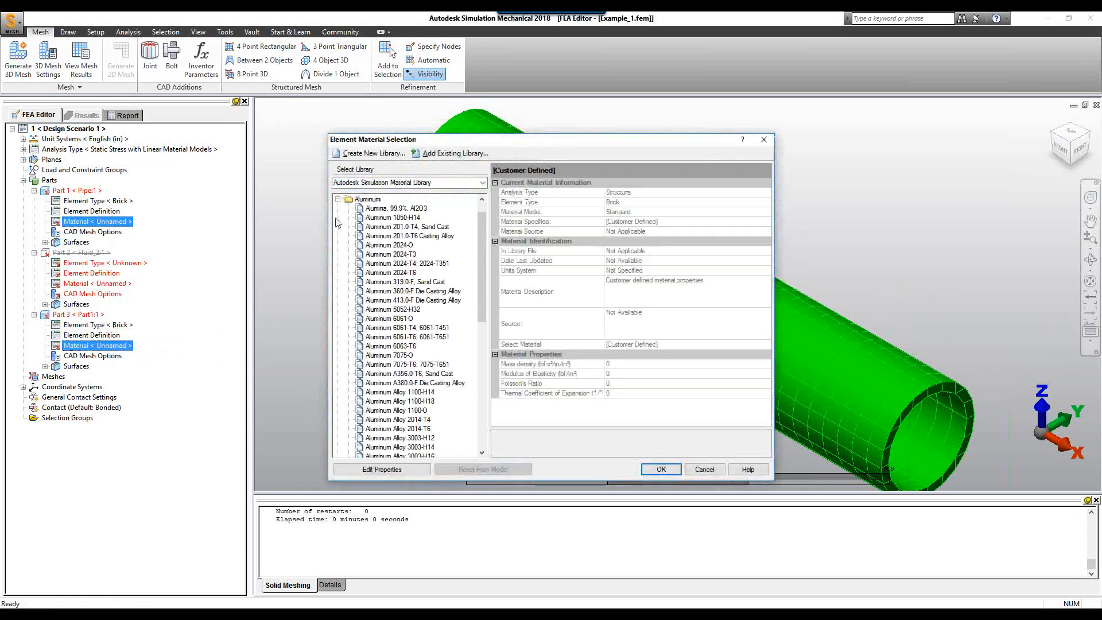
click(428, 338)
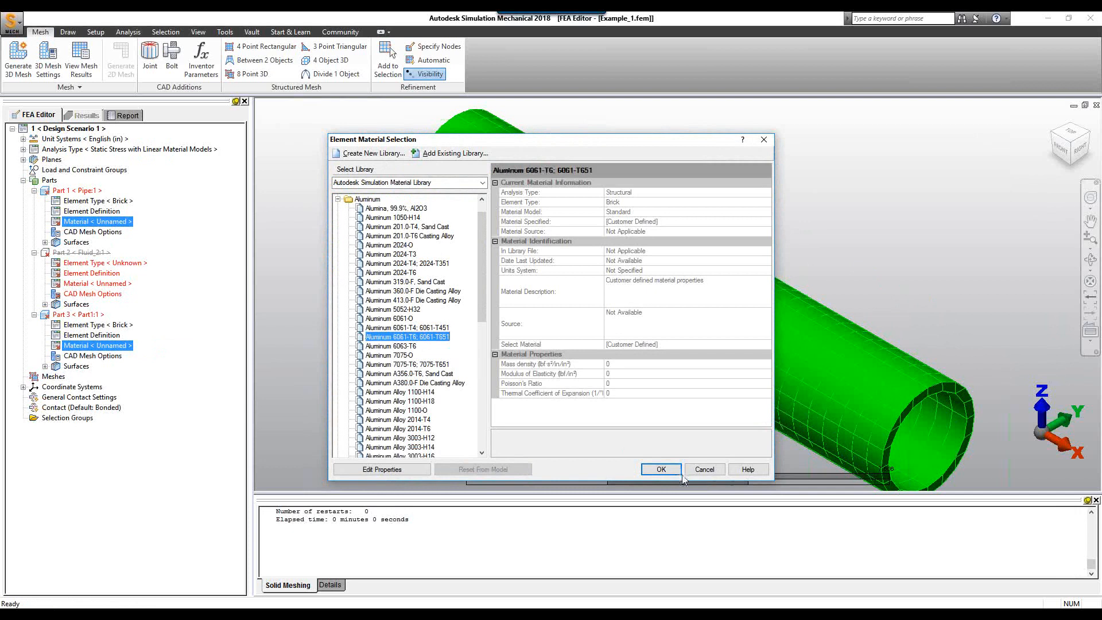
click(661, 469)
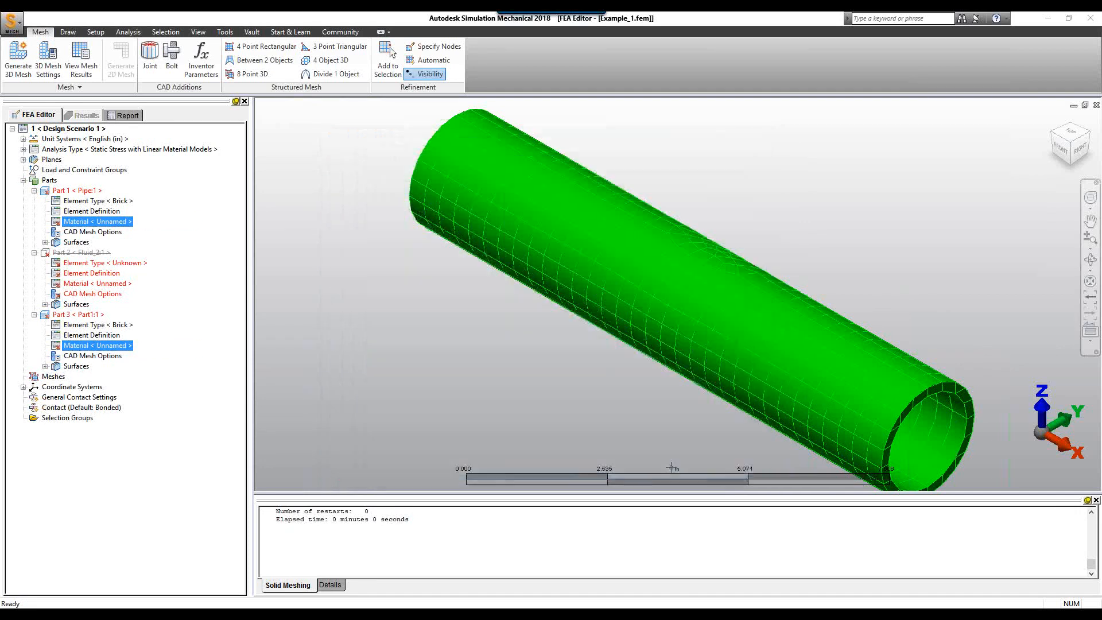
click(366, 315)
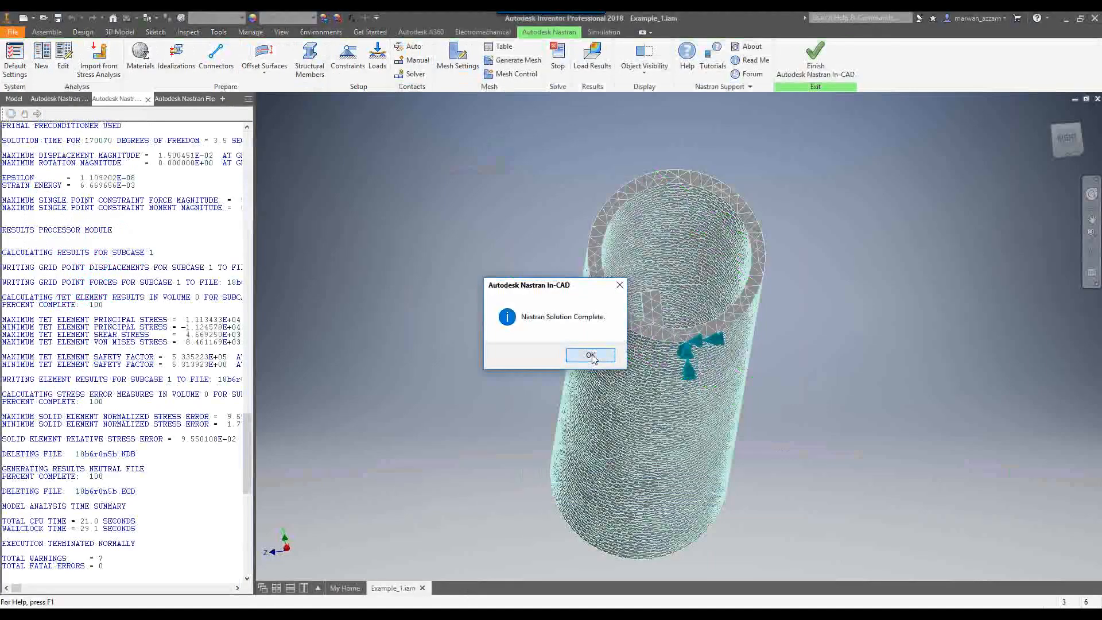
Step: In Inventor, acknowledge the Nastran solution message and examine the von Mises stress and total displacement contours on the part inside the pipe
click(590, 355)
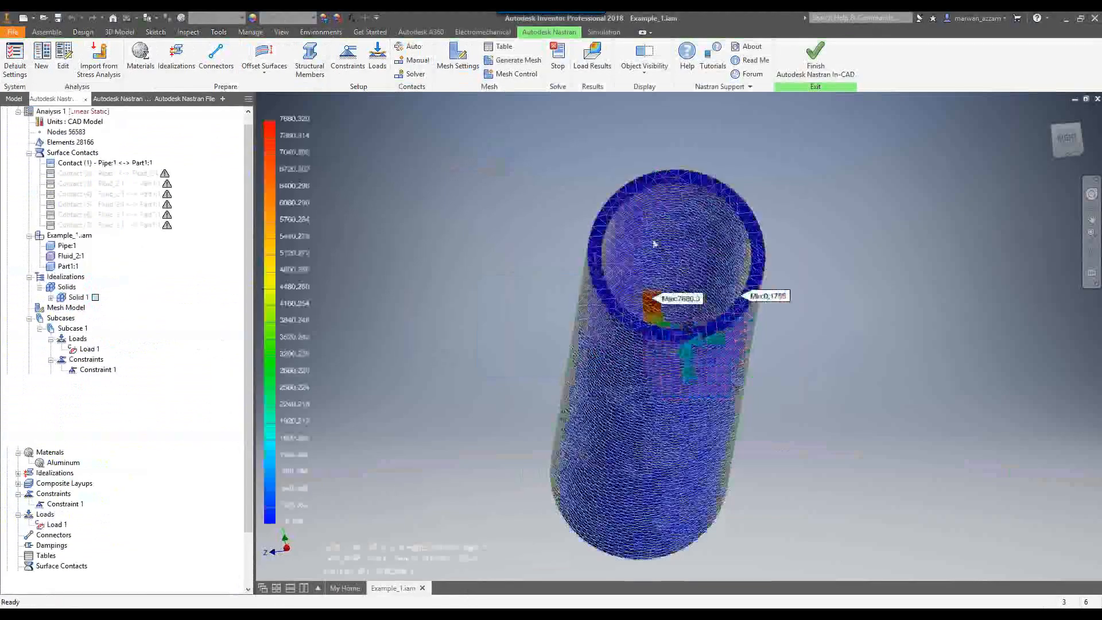
mouse_move(527, 170)
shift+middle_down()
mouse_move(525, 192)
mouse_move(516, 185)
shift+middle_up()
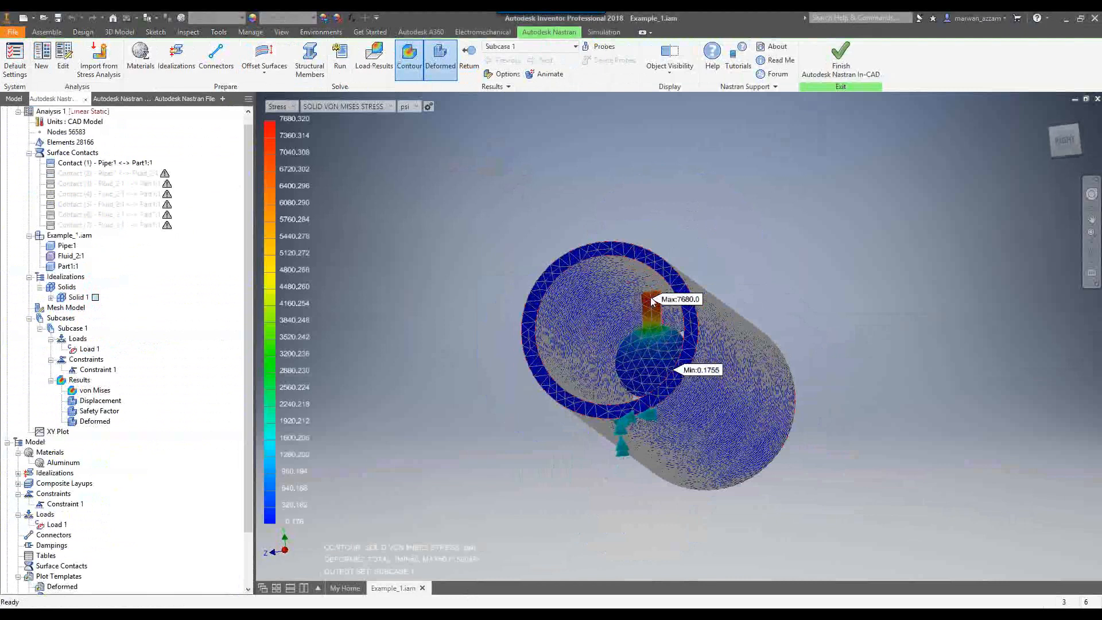
click(295, 107)
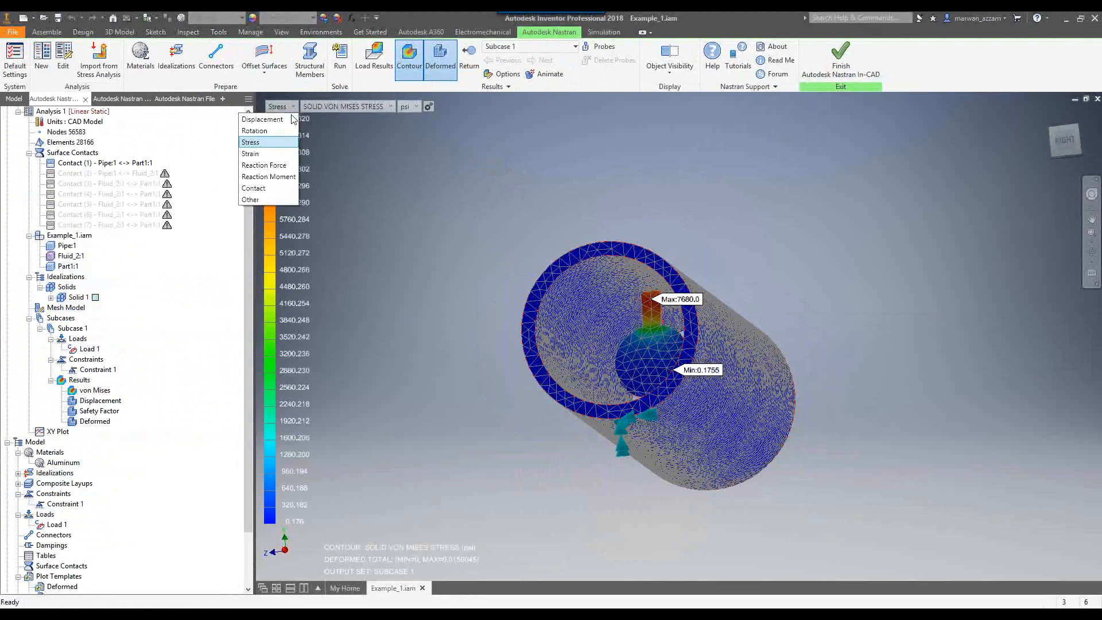
click(286, 119)
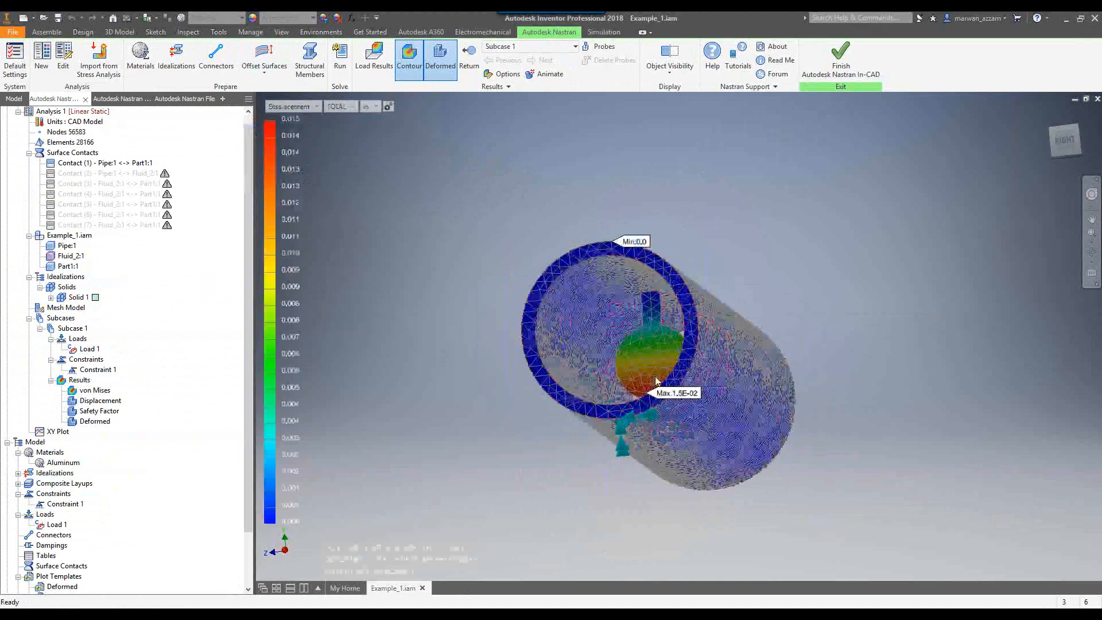
shift+middle_drag(647, 382, 391, 400)
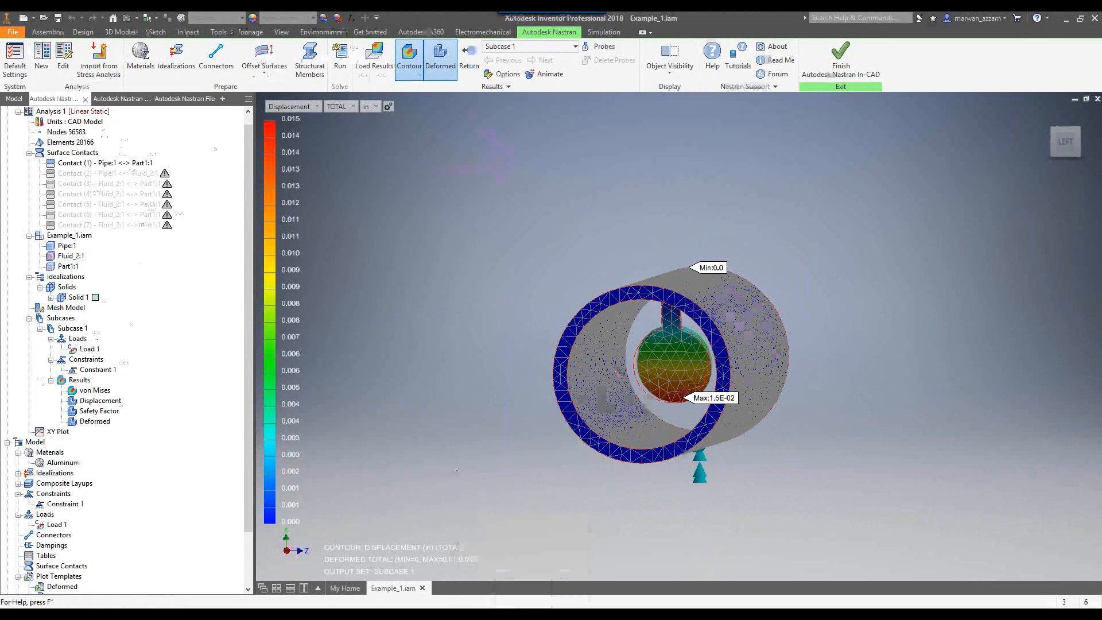
Step: Switch back to Simulation Mechanical and add a Fixed surface general constraint to the ring-shaped face at the pipe's near end
click(523, 614)
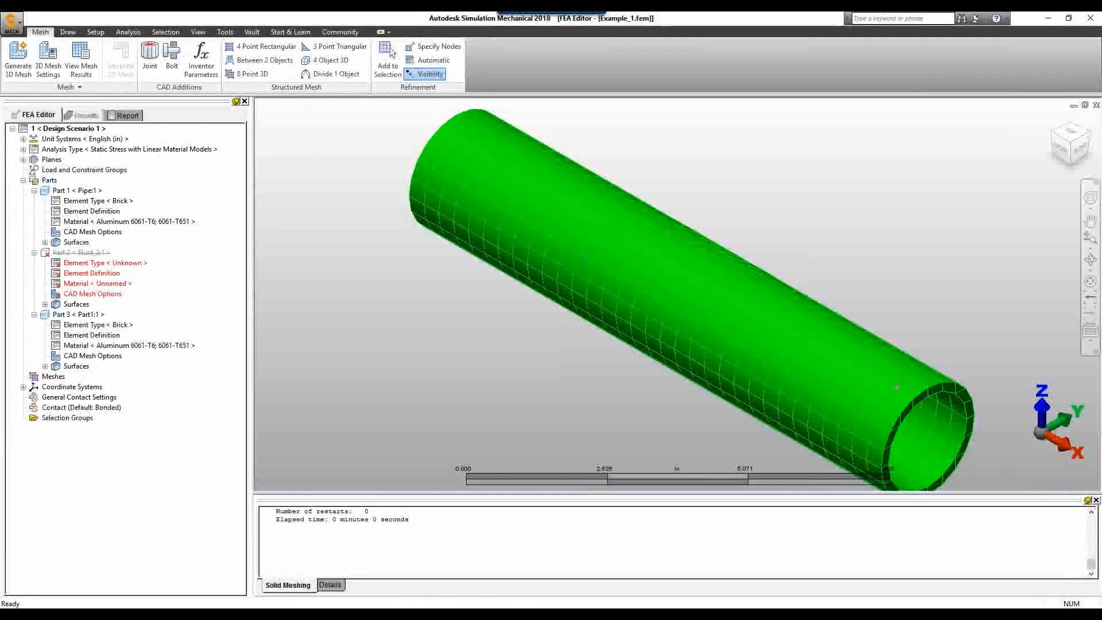
click(944, 387)
right_click(757, 225)
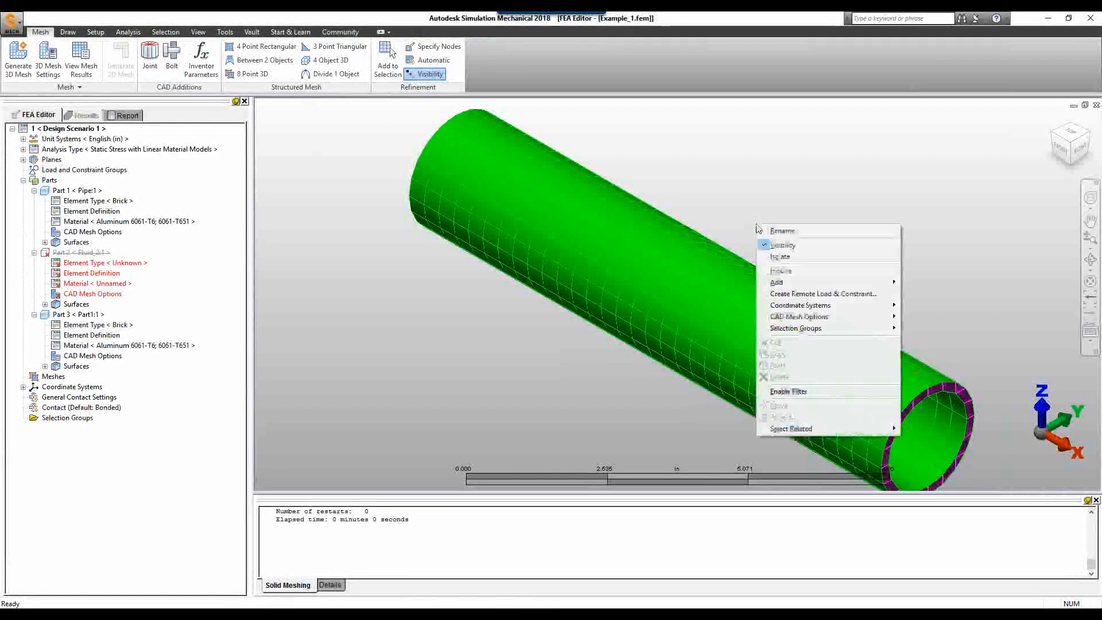
mouse_move(783, 282)
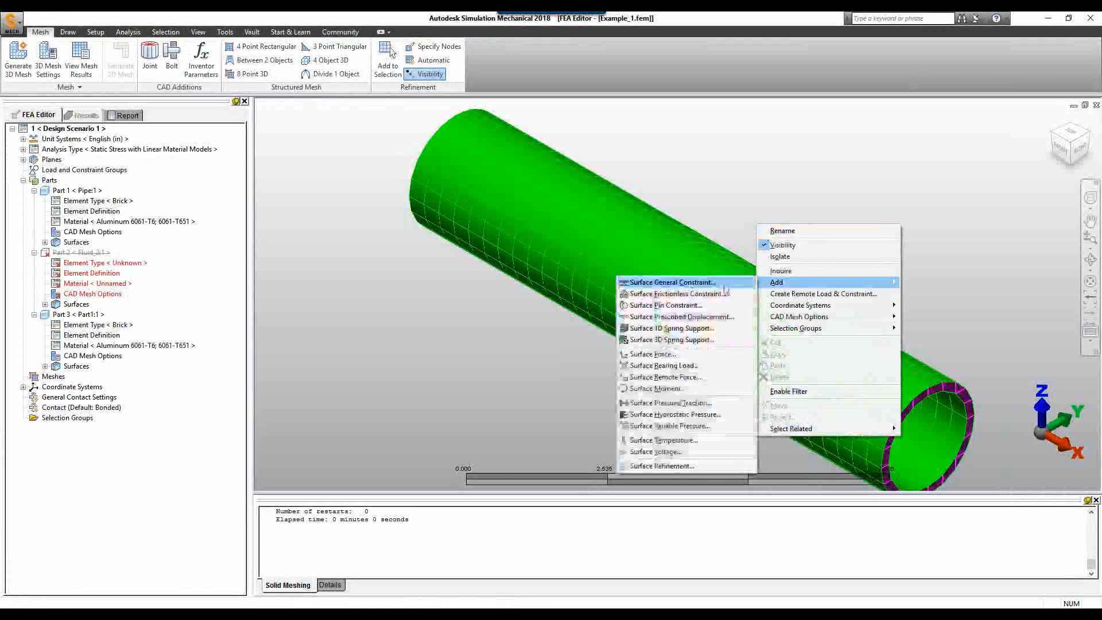
click(720, 287)
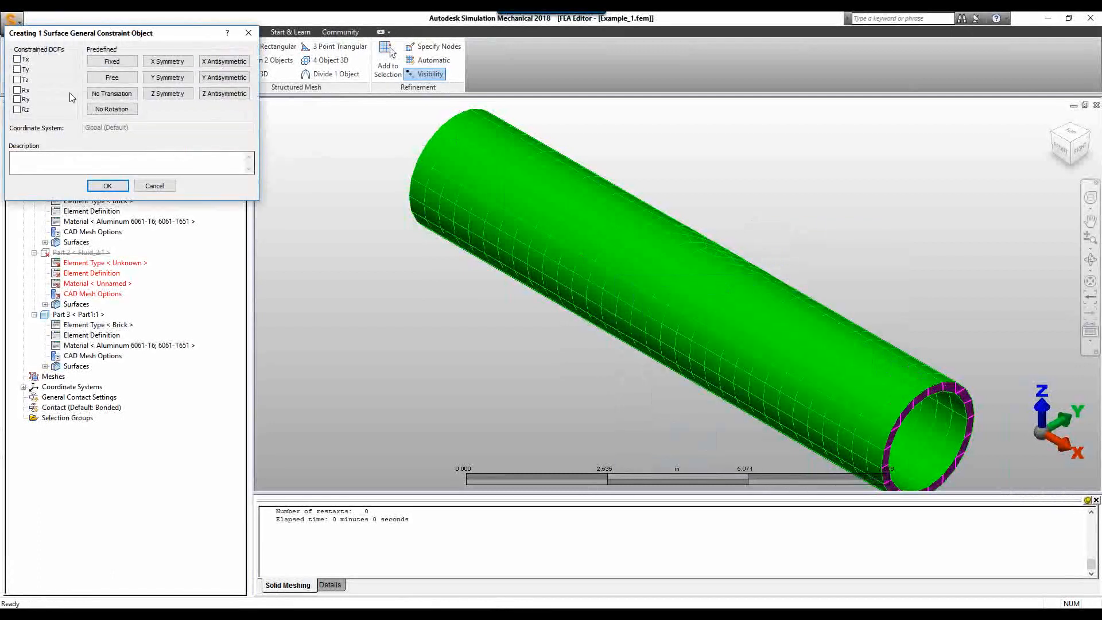
click(102, 62)
click(117, 186)
click(395, 248)
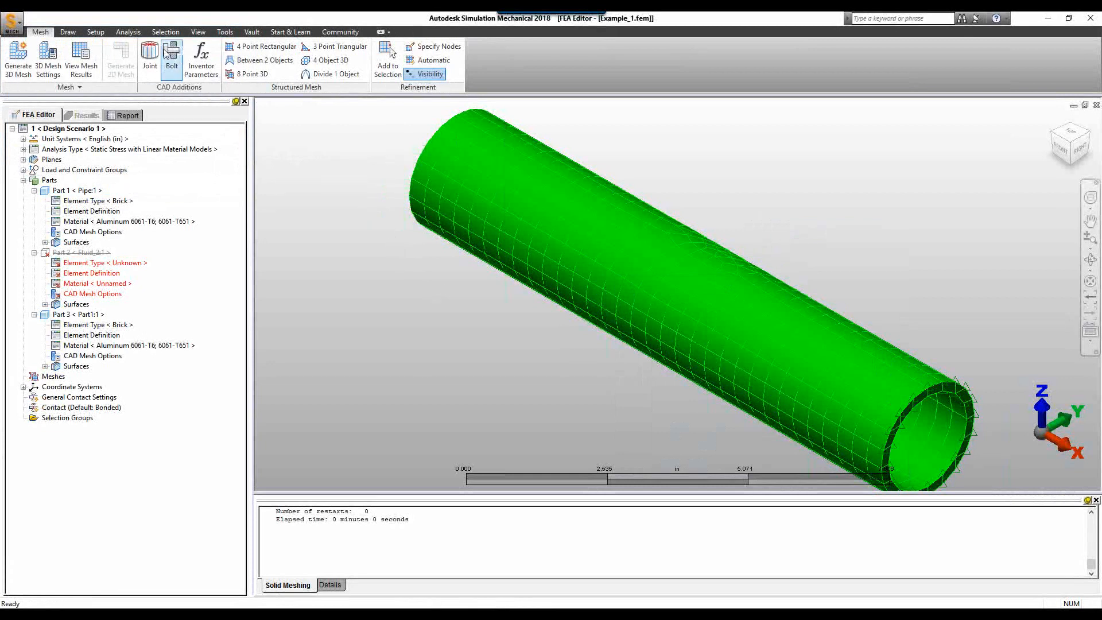
Step: Set the source of fluid reaction loads to Autodesk CFD file in the analysis parameters
click(95, 31)
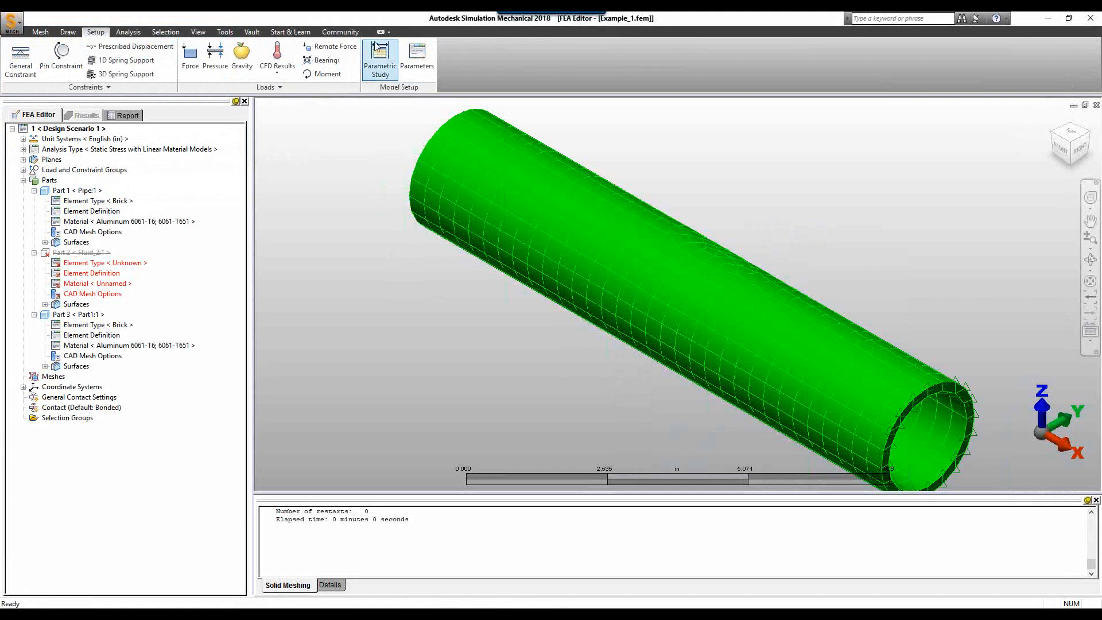
click(419, 59)
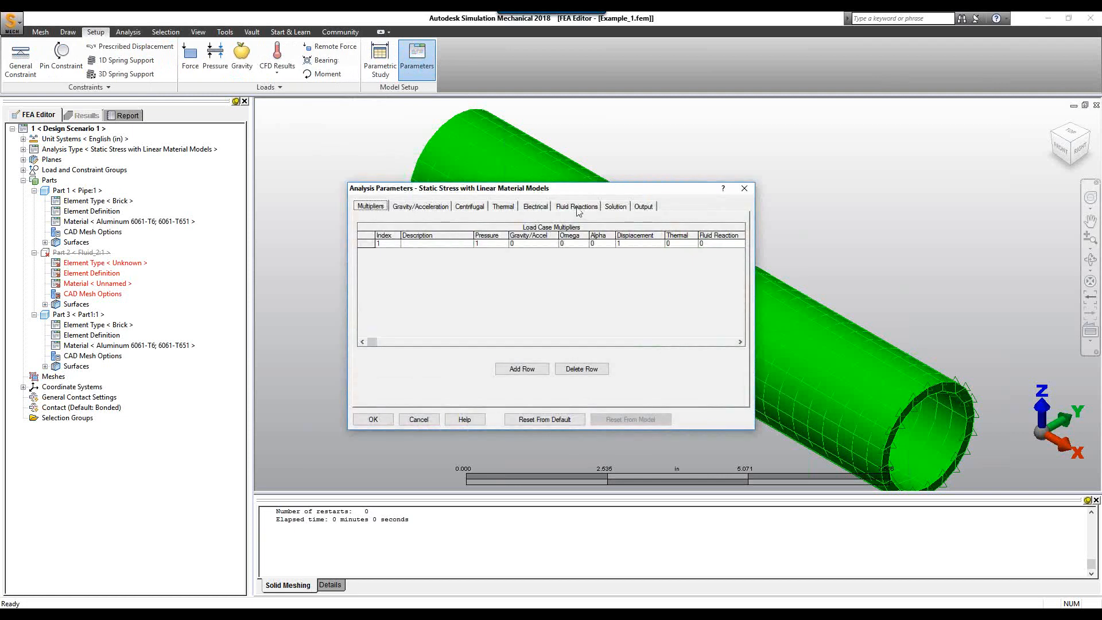
click(577, 206)
drag(568, 191, 418, 128)
click(406, 179)
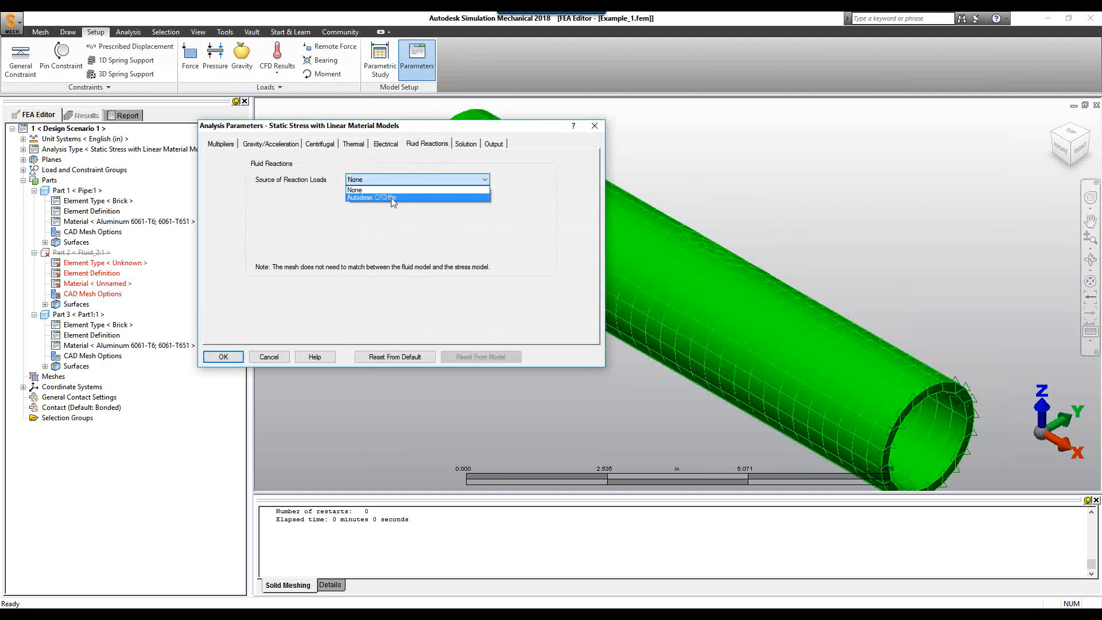
click(407, 198)
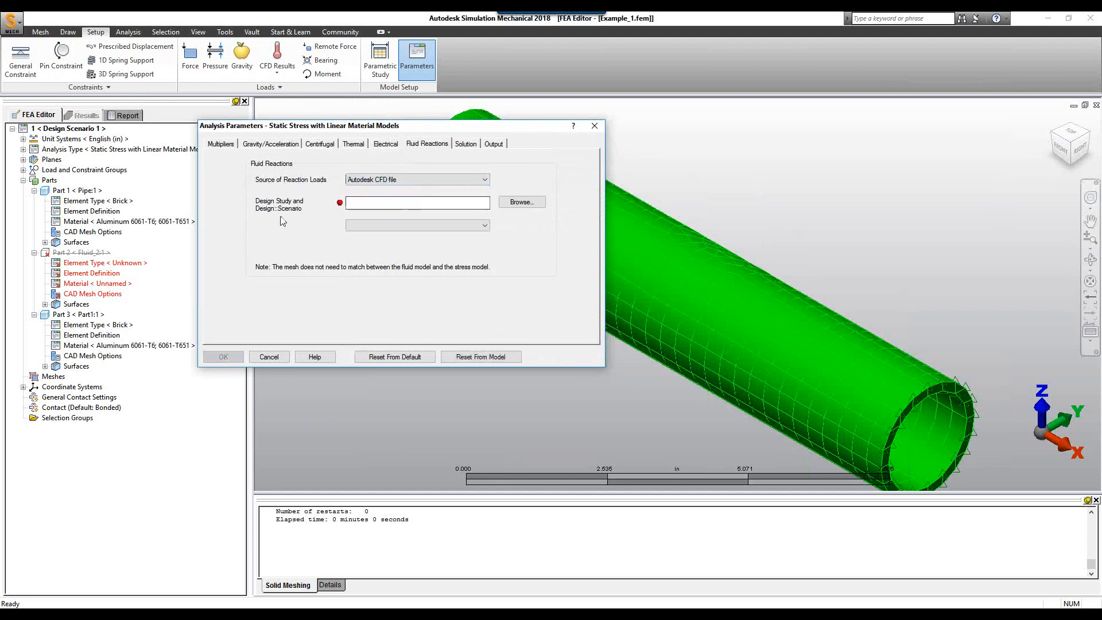
Step: Load Examle_1.cfdst from D:\Webinar\CFD - FSI\Models Backup\Example 1\Examle_1 as the fluid reaction design study, using Design 1::Scenario 1
click(528, 204)
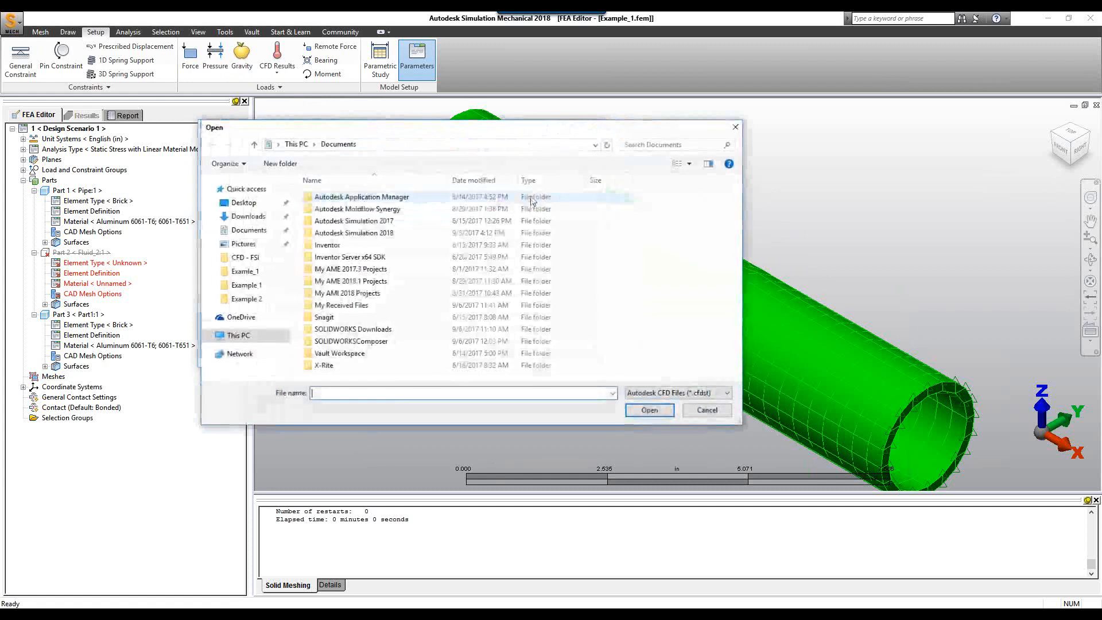
click(245, 339)
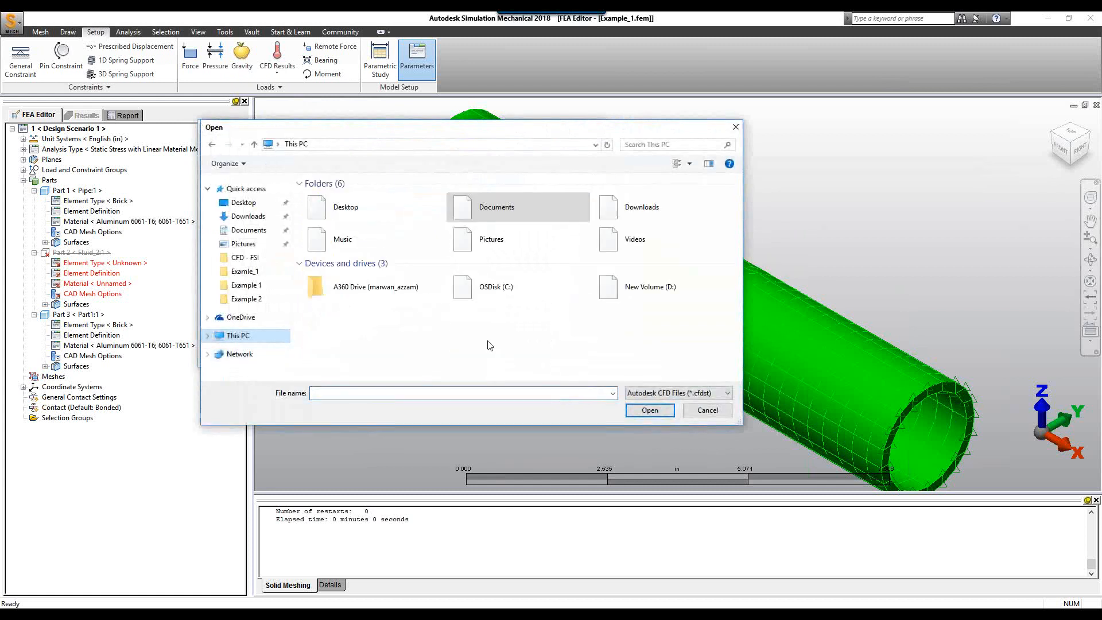
double_click(640, 292)
double_click(380, 259)
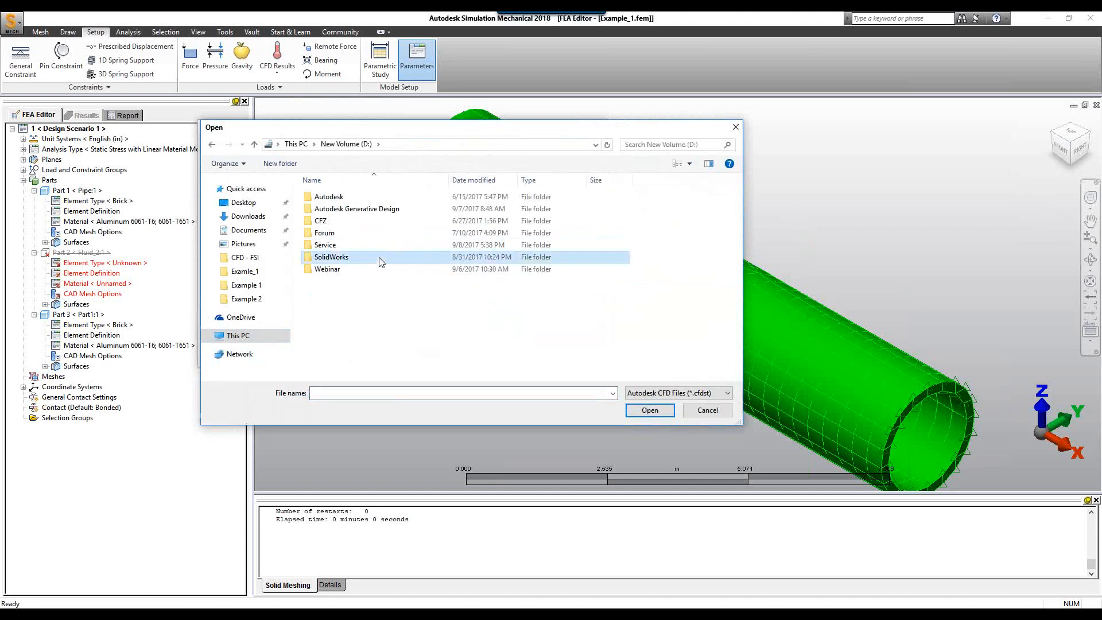
click(346, 144)
double_click(343, 270)
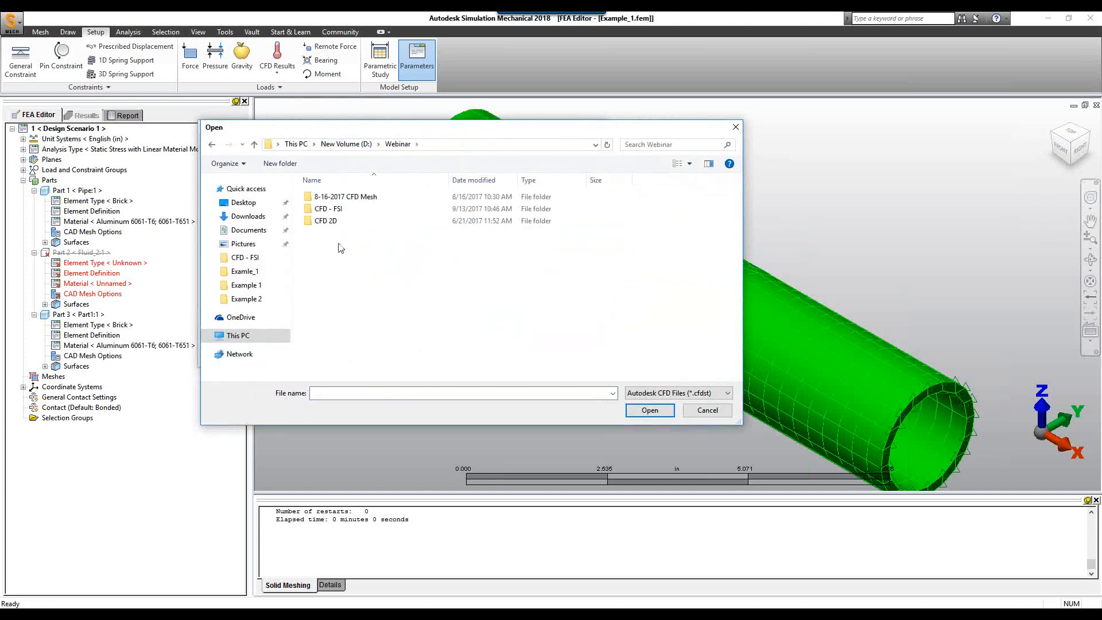
double_click(334, 210)
double_click(344, 232)
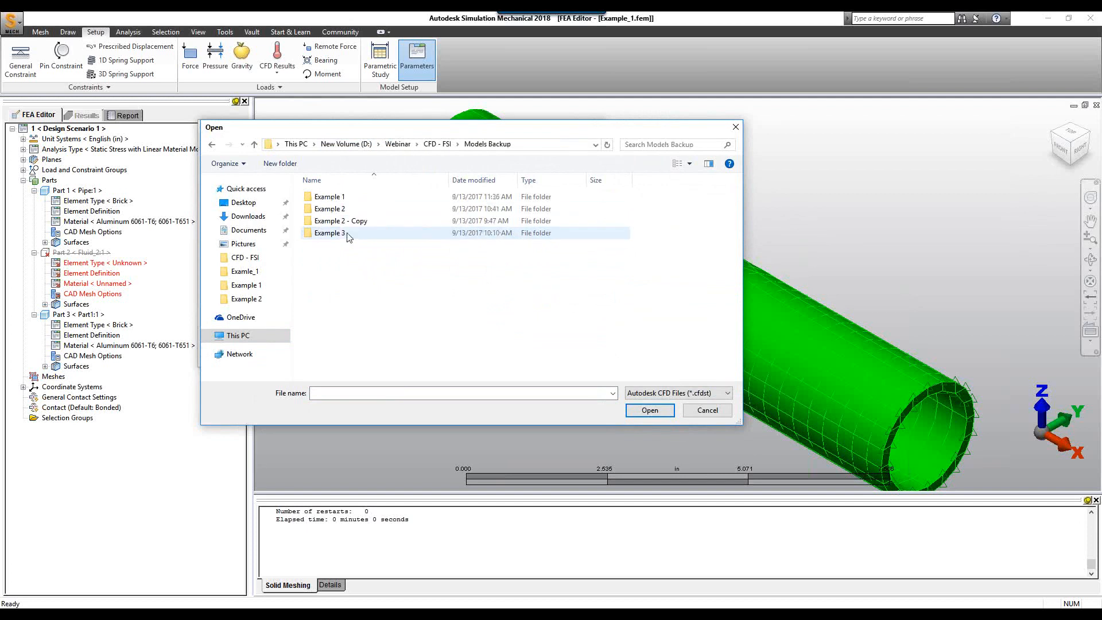
double_click(336, 198)
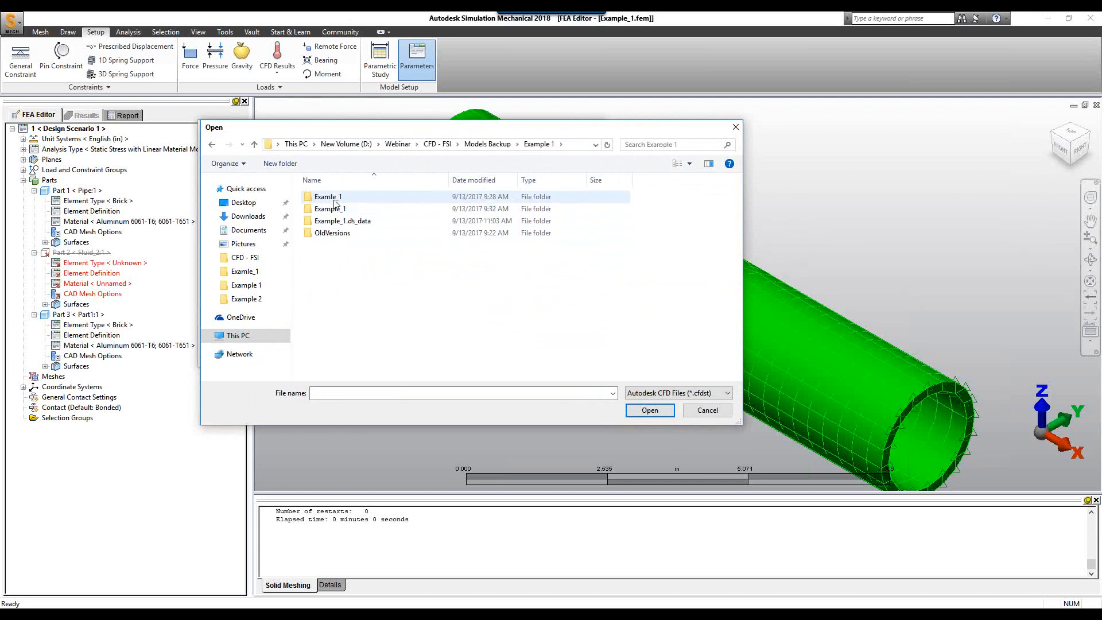
double_click(337, 198)
click(341, 222)
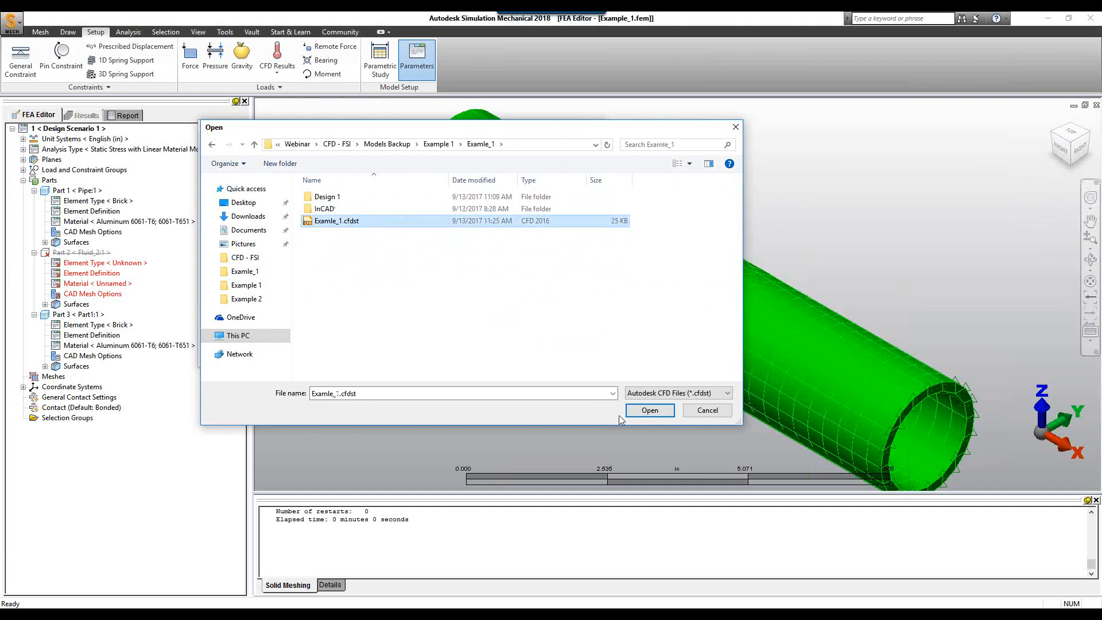
click(648, 410)
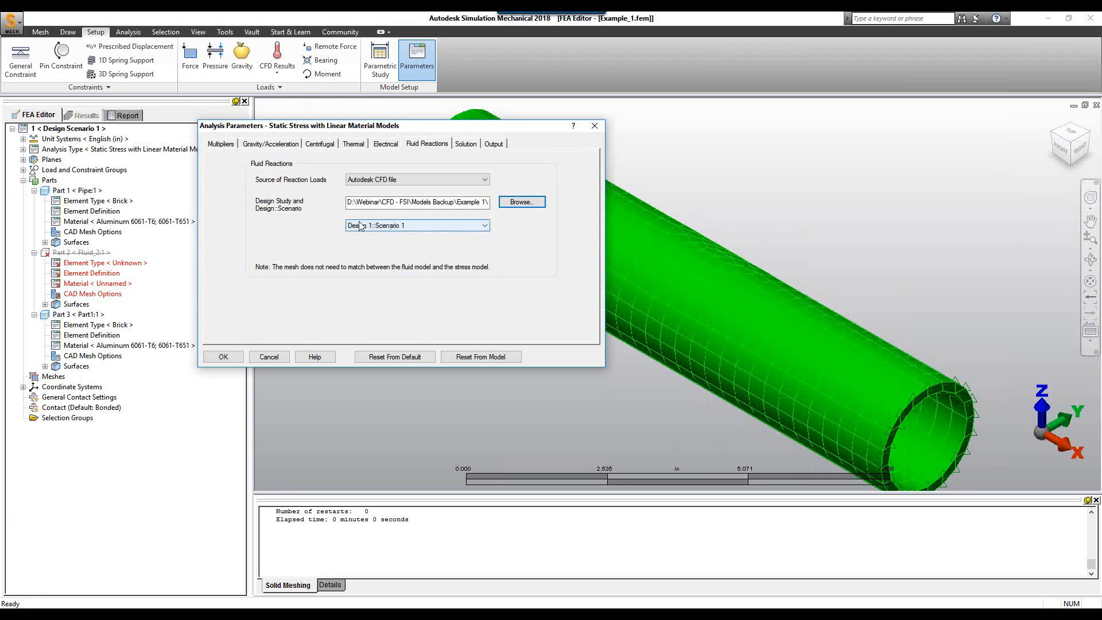
click(373, 228)
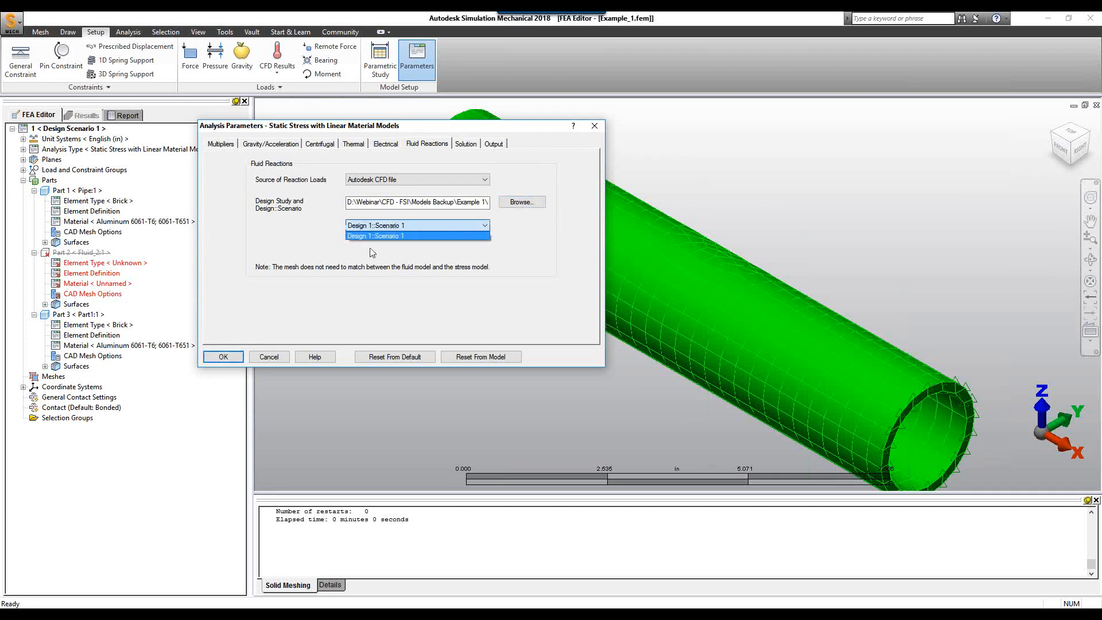
click(393, 246)
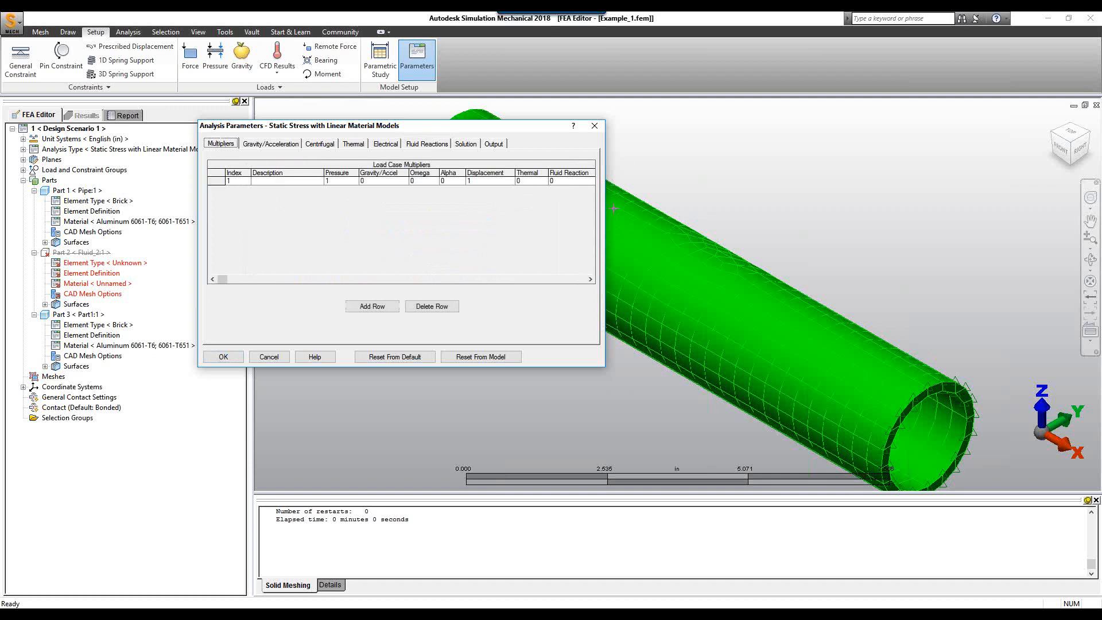
Step: Set the Fluid Reaction multiplier of load case 1 to 1 and accept the analysis parameters
click(571, 183)
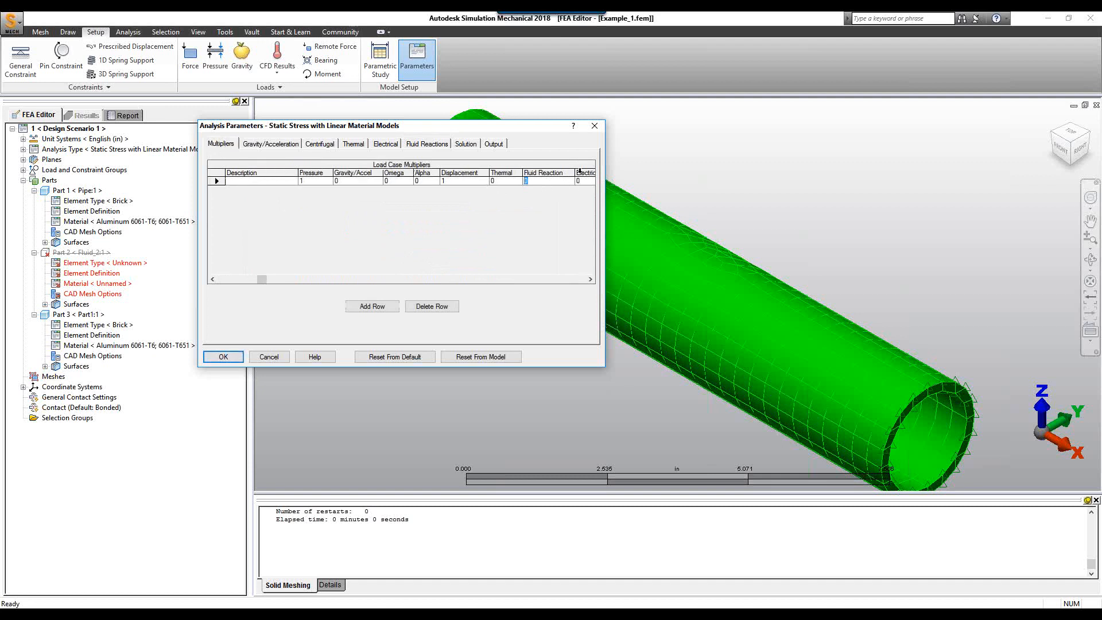
text(1)
click(233, 358)
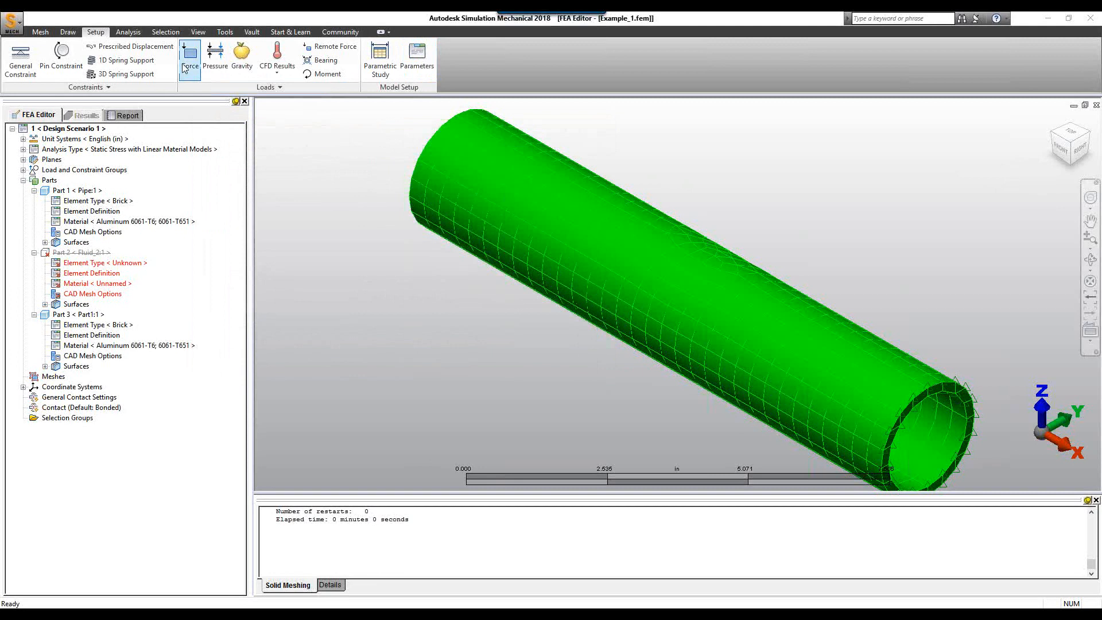
Step: Run the simulation and examine the displacement contours on the part inside the pipe from its open end
click(126, 33)
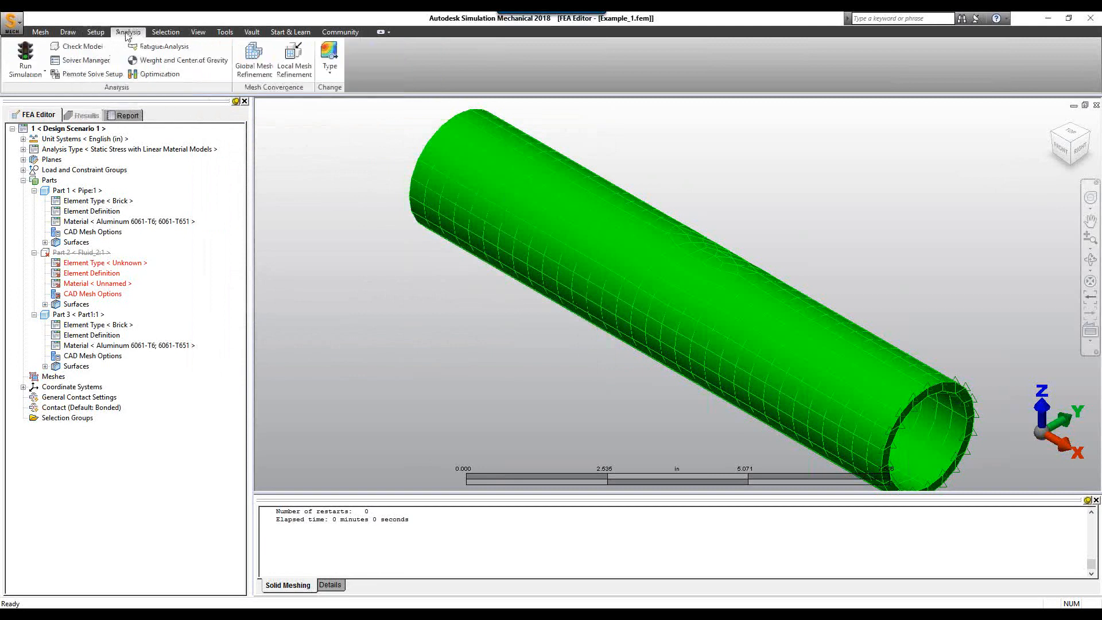
click(25, 54)
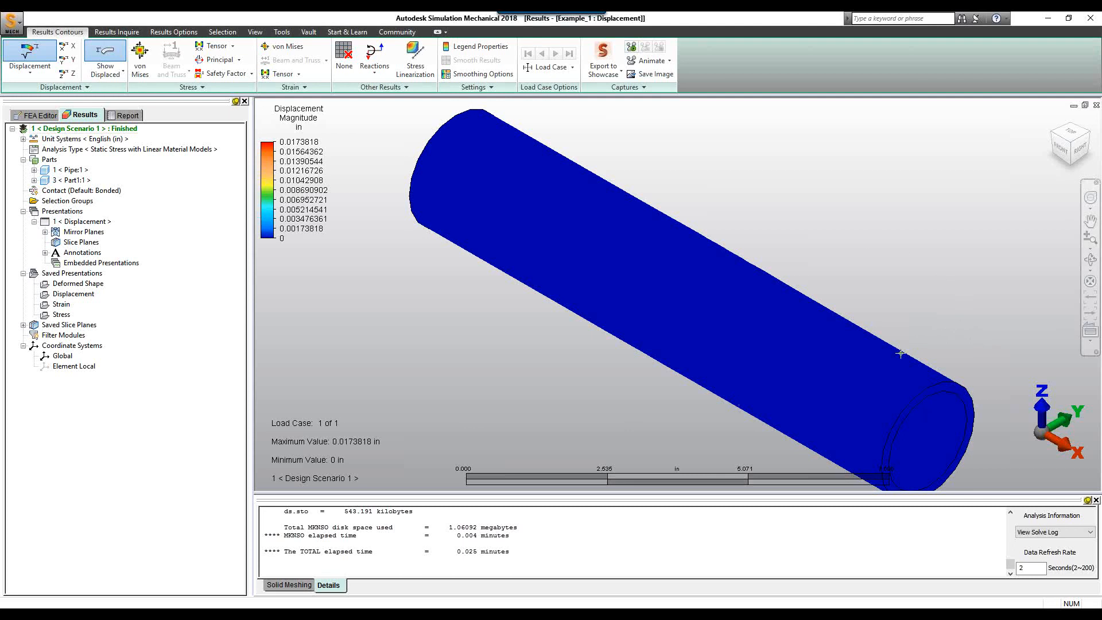
shift+middle_drag(359, 177, 642, 217)
scroll(642, 217, down, 3)
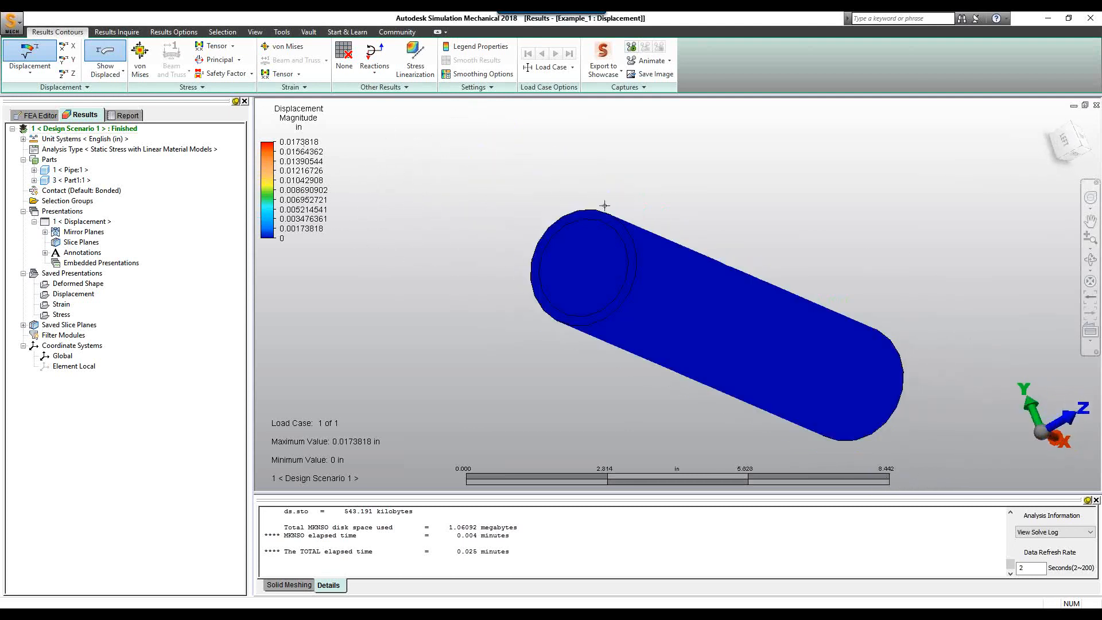
shift+middle_drag(535, 190, 620, 187)
shift+middle_drag(993, 179, 989, 185)
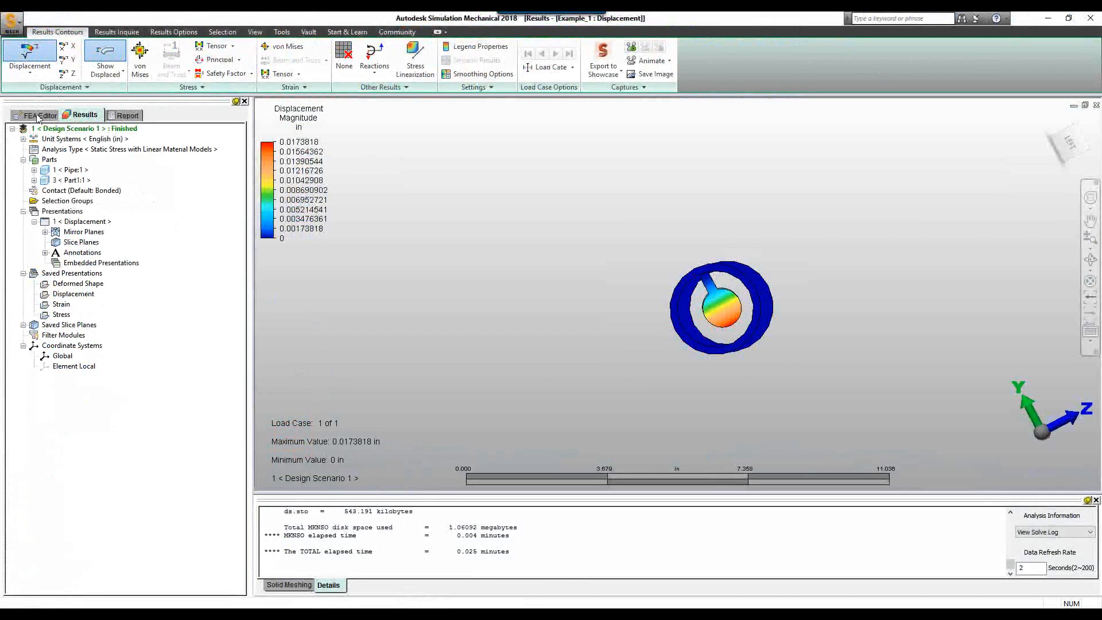
Step: Return to the FEA Editor and review the fluid reaction source and load case multipliers in the analysis parameters without changing them
click(38, 115)
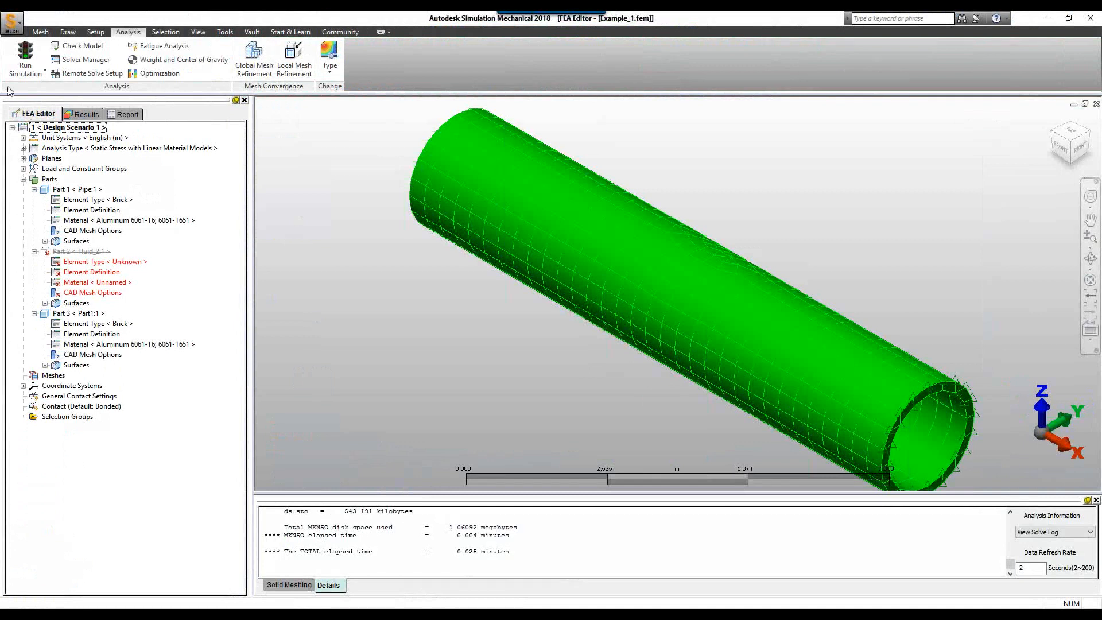
click(96, 33)
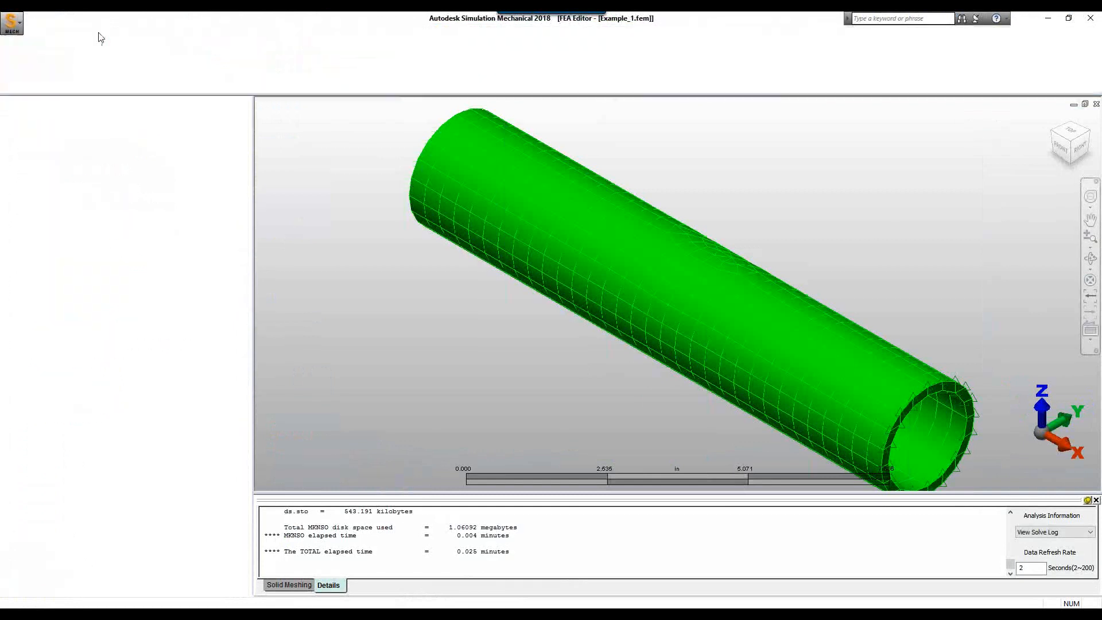
click(425, 57)
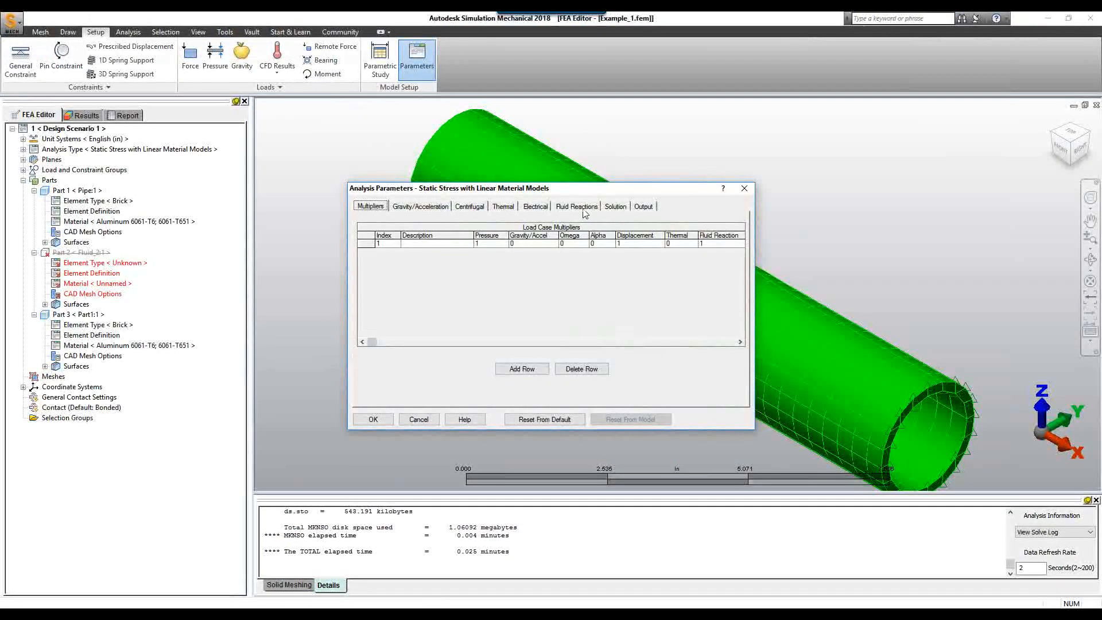
click(577, 207)
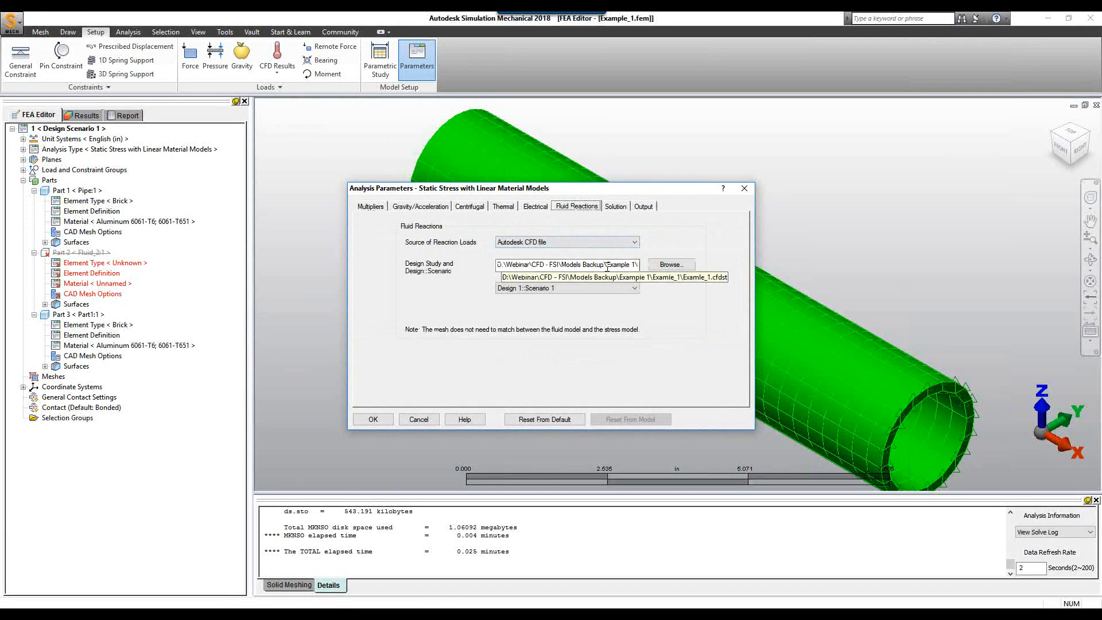
click(372, 207)
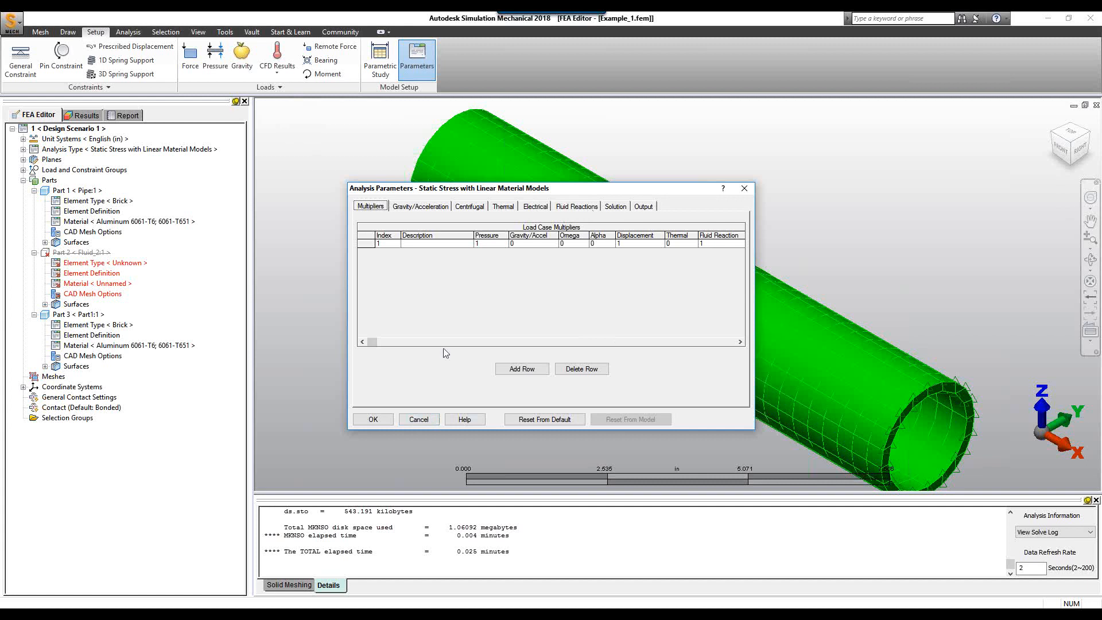
click(420, 419)
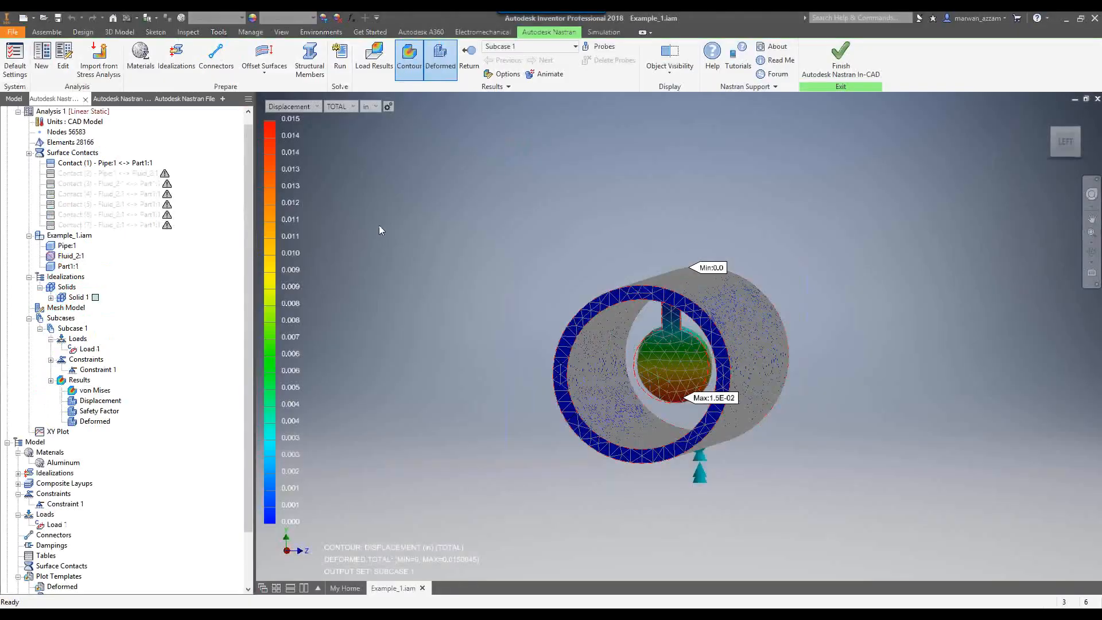
Step: In Inventor, open Load 1 of Subcase 1 and review its load type, results file and nodal load settings without changing them
double_click(91, 350)
right_click(89, 351)
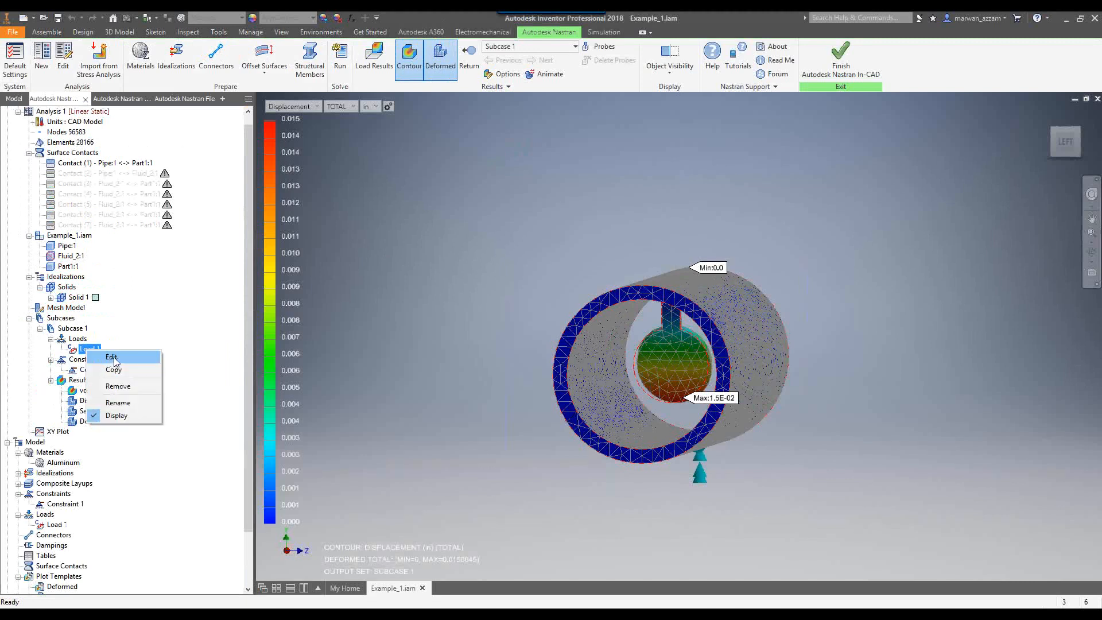
click(77, 338)
right_click(79, 340)
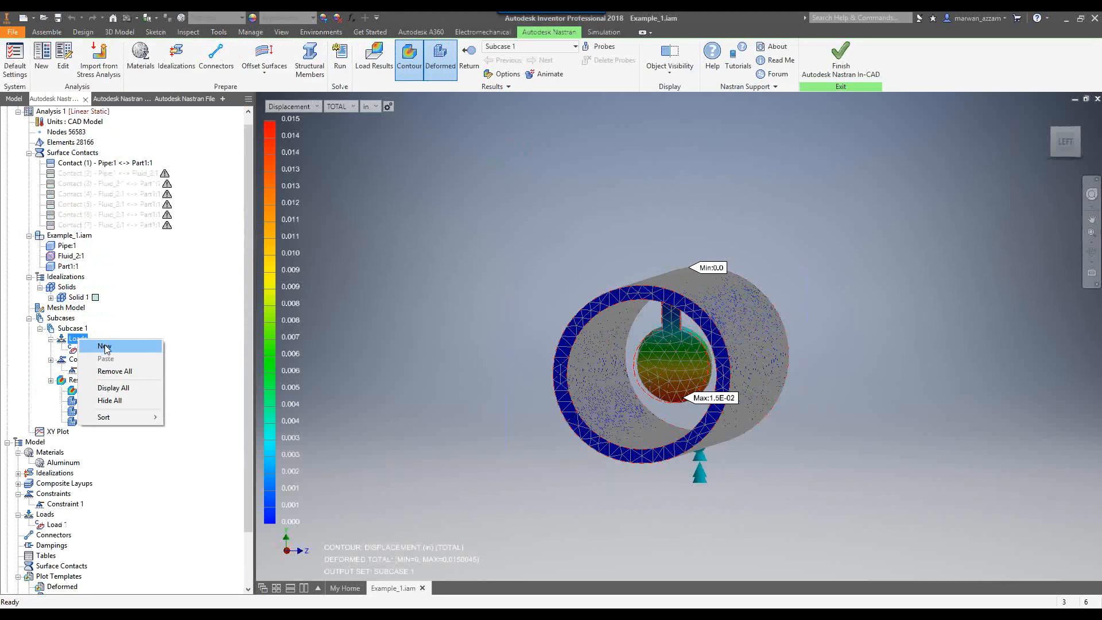
click(70, 360)
click(92, 348)
right_click(94, 349)
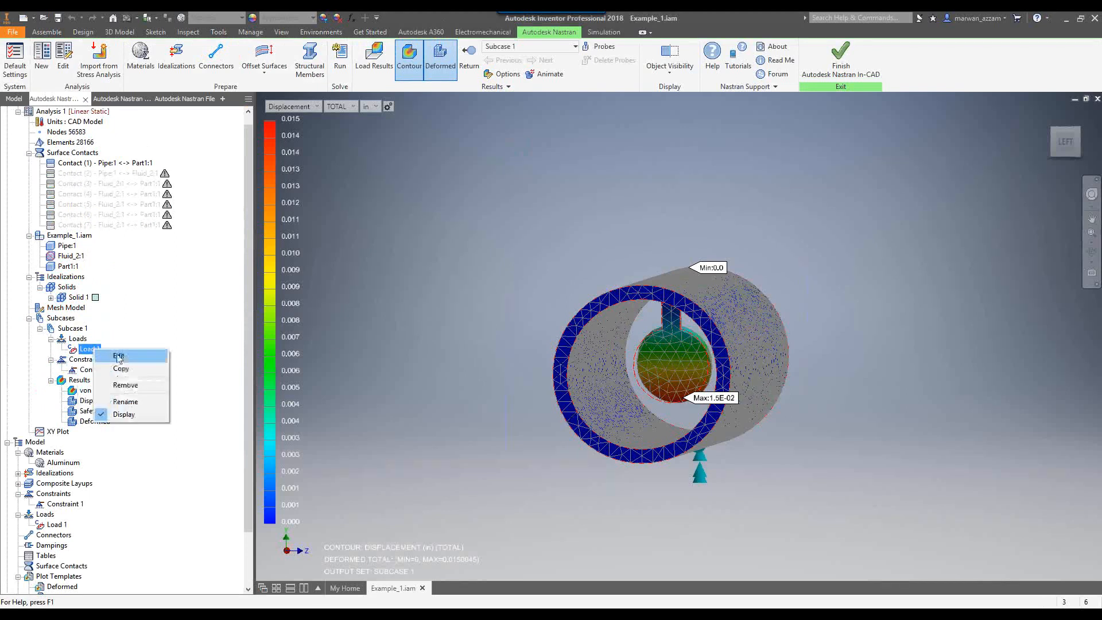
click(118, 356)
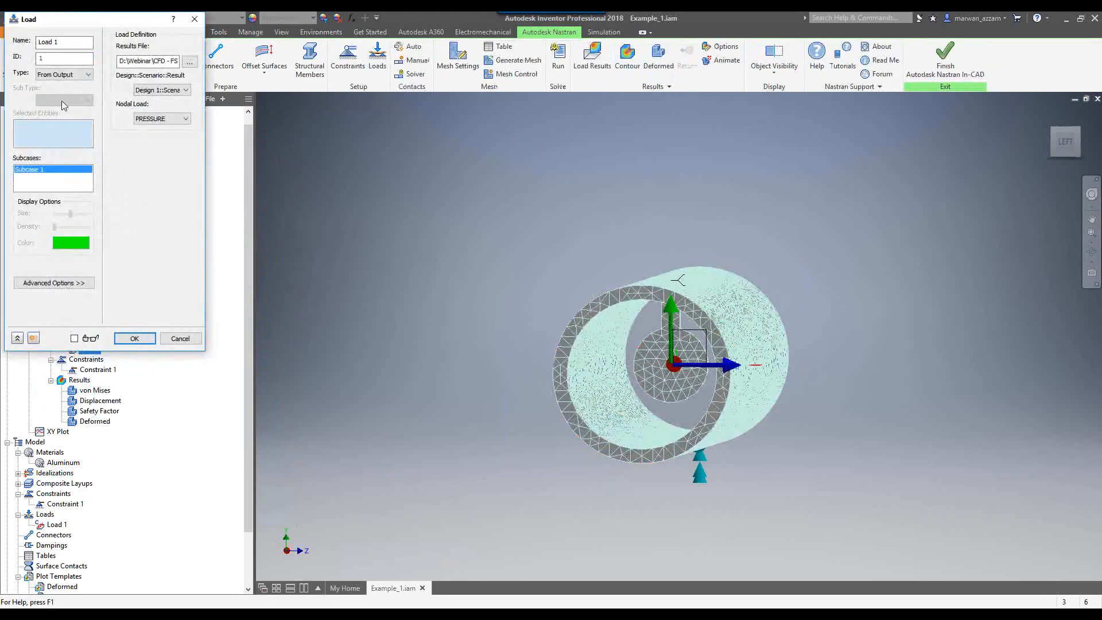
click(63, 77)
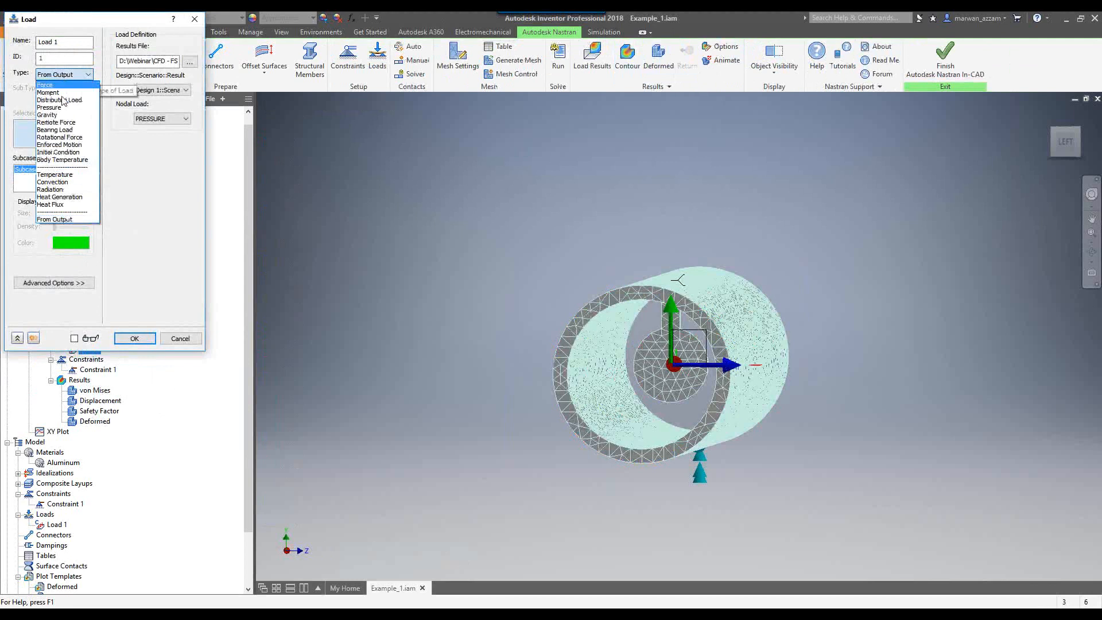
click(166, 217)
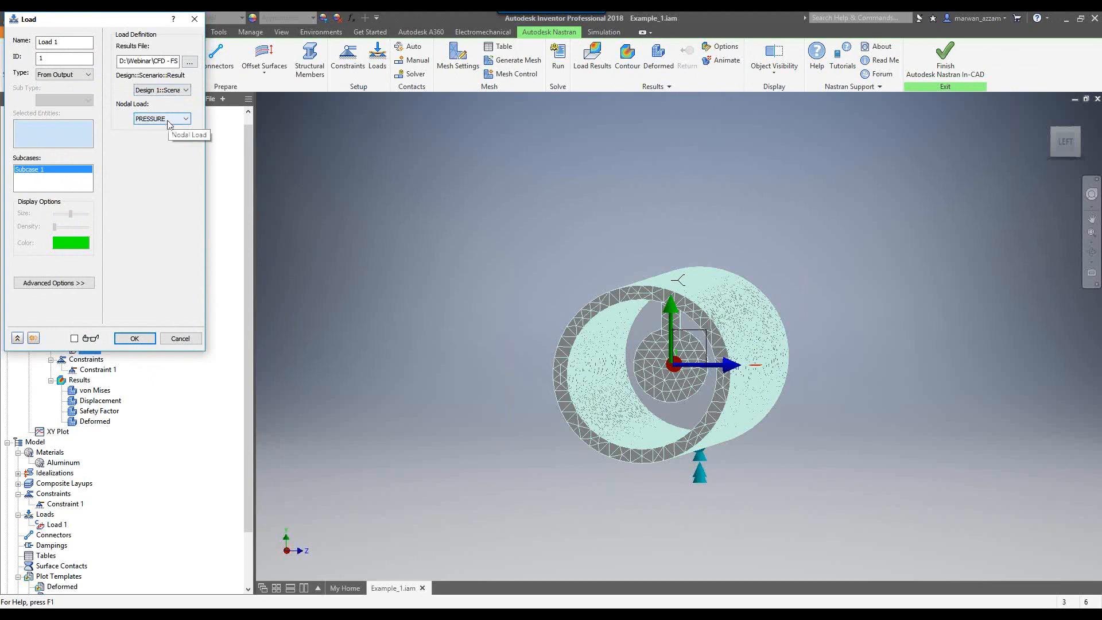
click(181, 339)
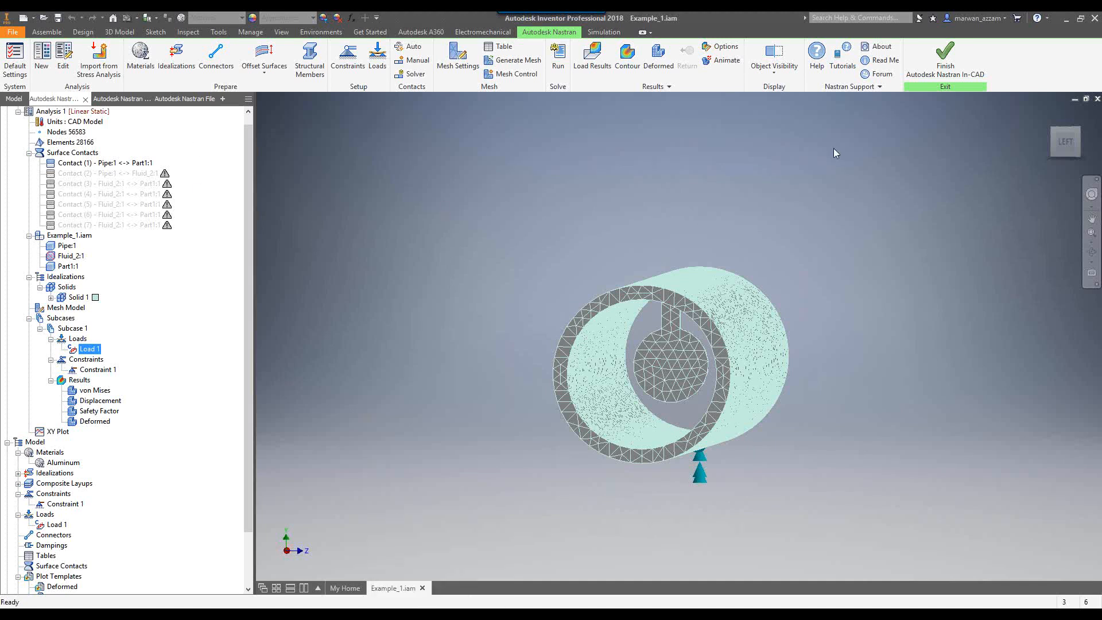
Step: Finish the Nastran In-CAD environment, then save and close the Example_1.iam assembly
click(950, 61)
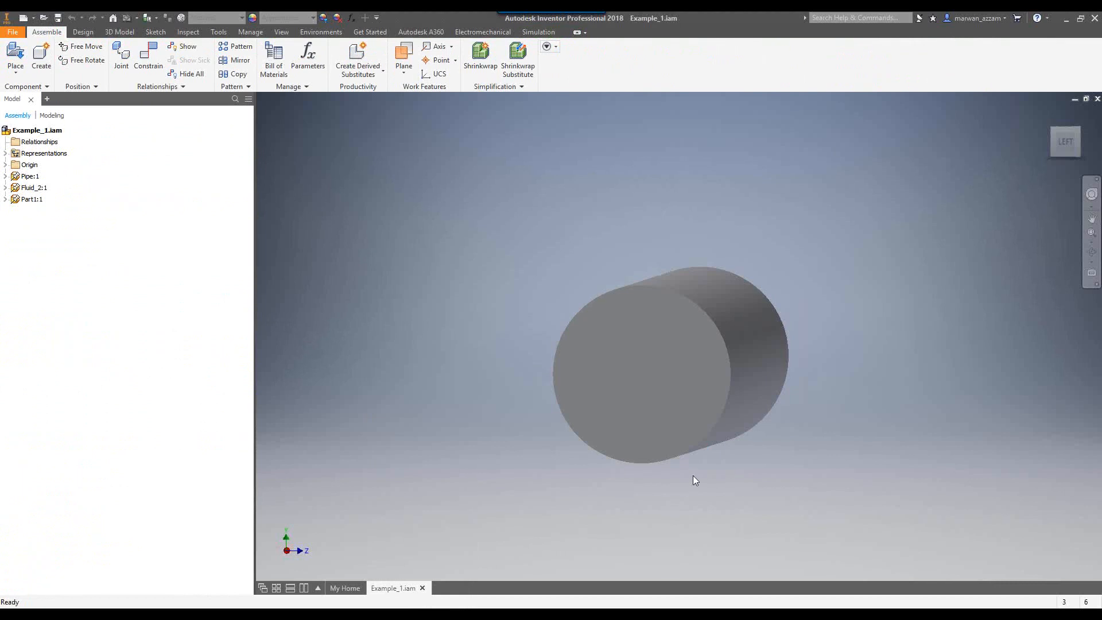
click(58, 18)
click(422, 587)
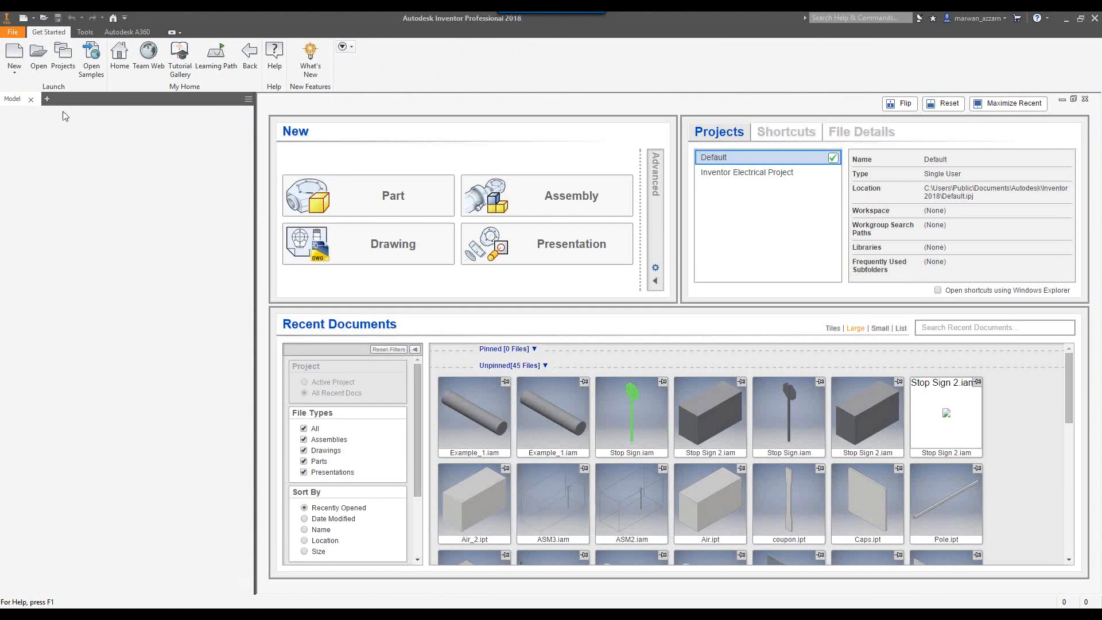
Step: Open the Stop Sign.iam assembly from the Example 2 folder inside Webinar > CFD - FSI on drive D
click(39, 57)
click(606, 220)
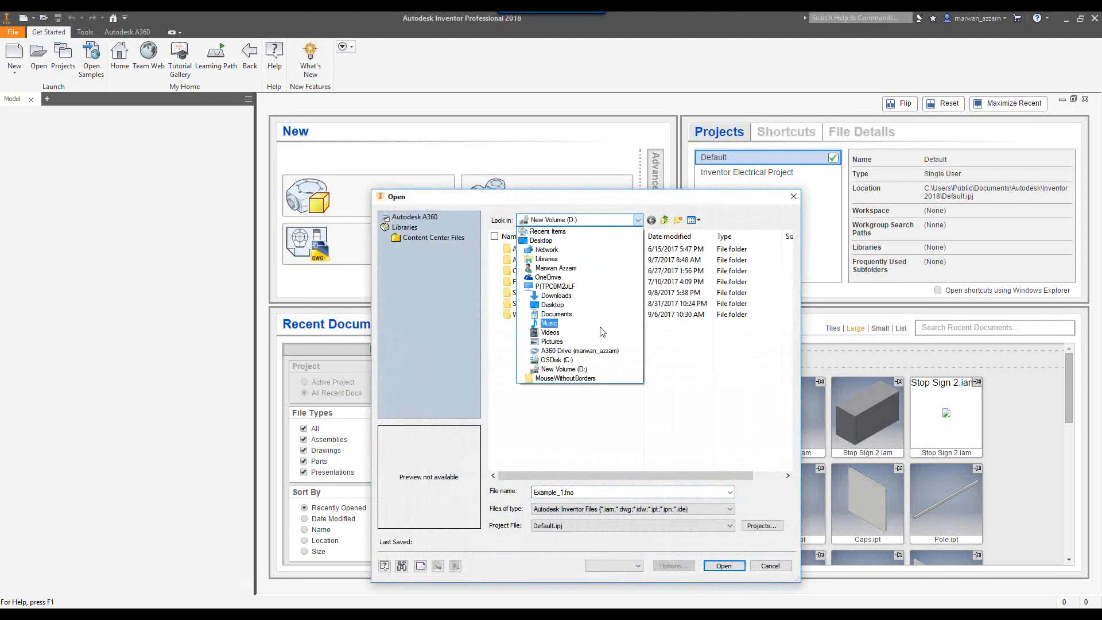
click(563, 369)
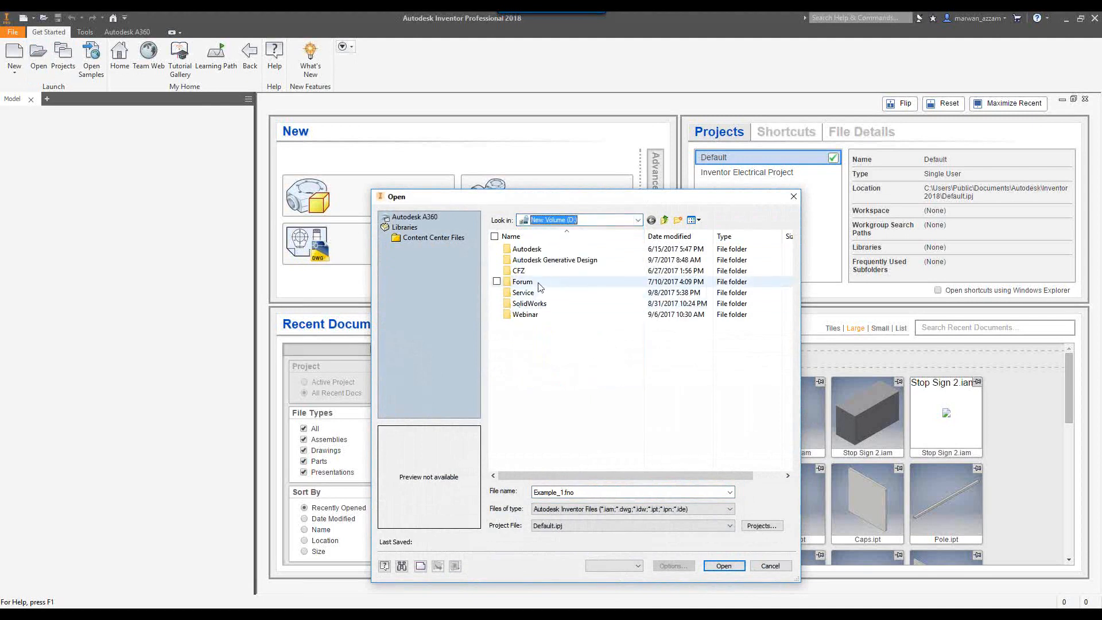
double_click(534, 315)
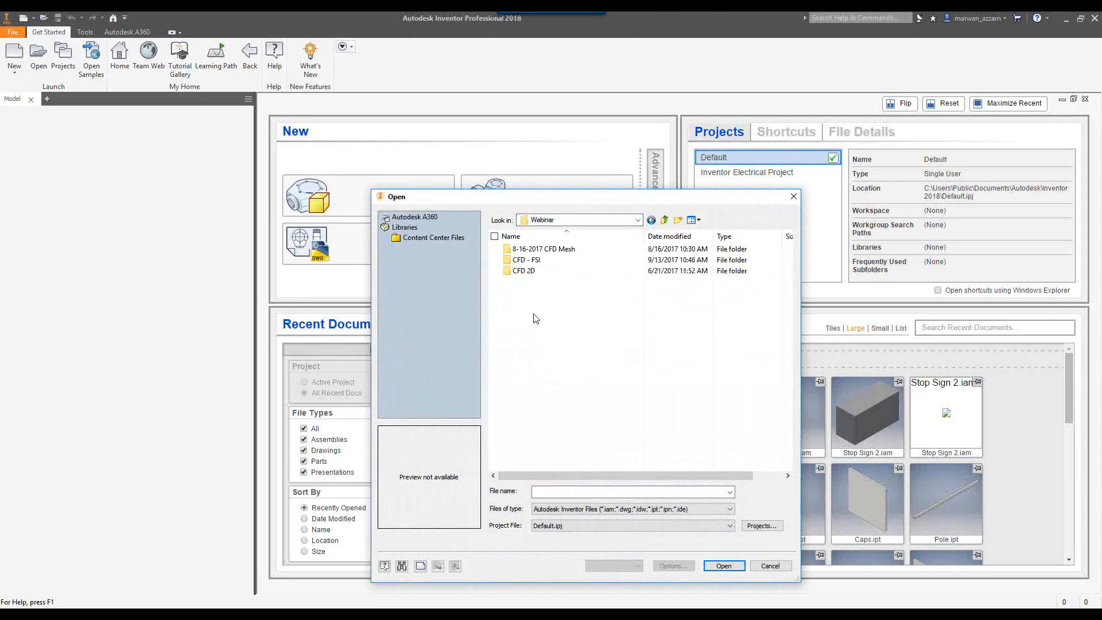
double_click(540, 261)
double_click(541, 261)
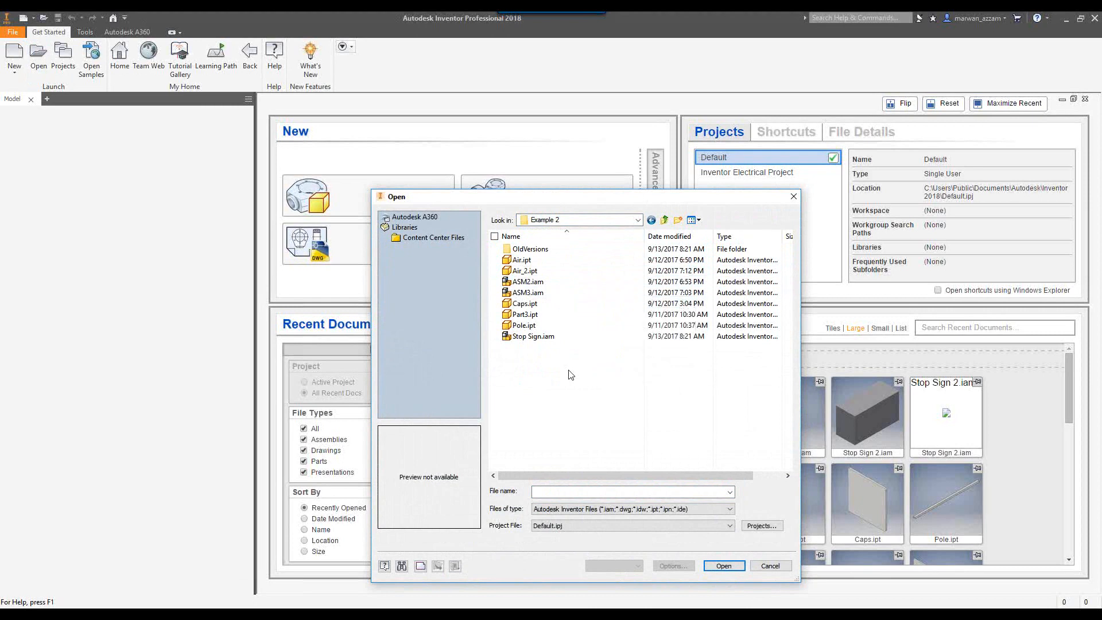
click(528, 336)
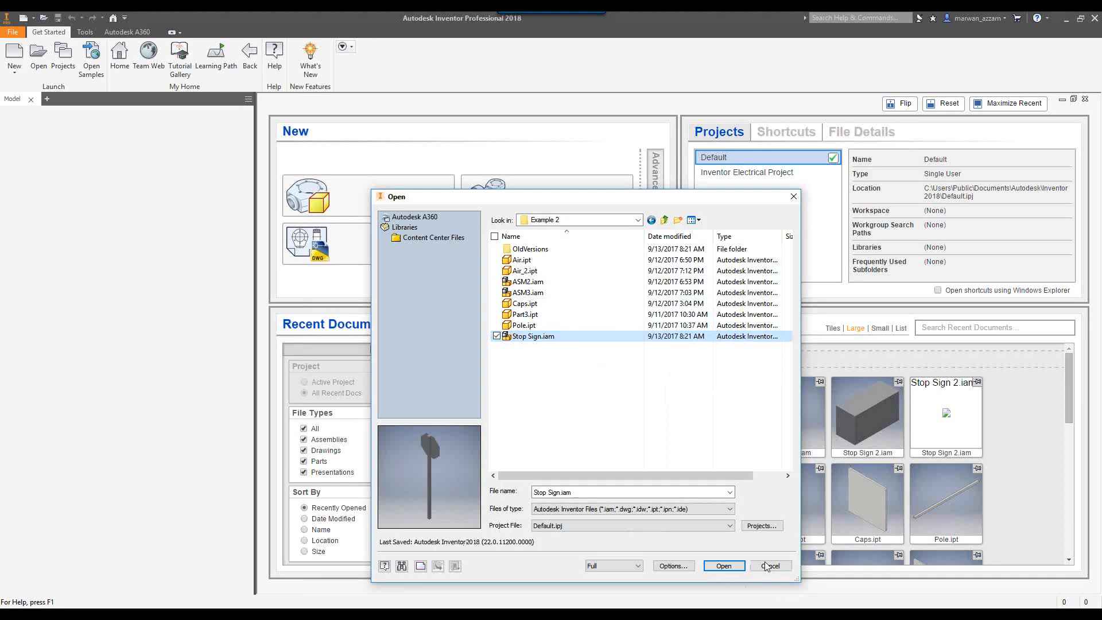
click(737, 568)
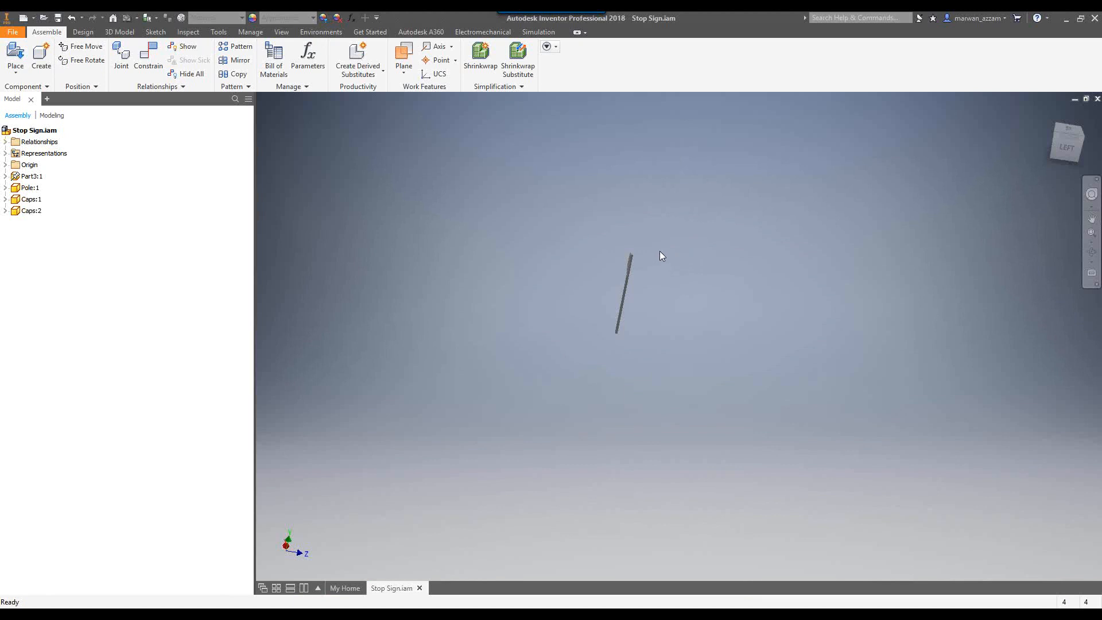
Step: Examine the stop sign assembly from several angles, ending close on the capped upper end of the pole
shift+middle_drag(563, 241, 650, 251)
scroll(647, 248, up, 4)
scroll(643, 259, down, 6)
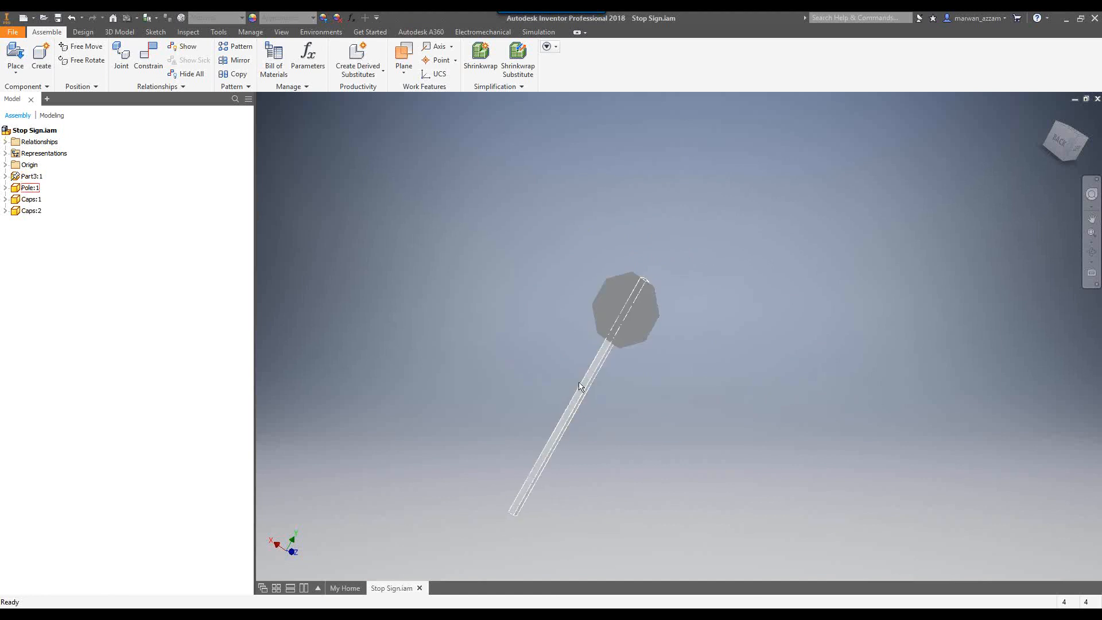
shift+middle_drag(730, 284, 630, 309)
scroll(630, 309, down, 6)
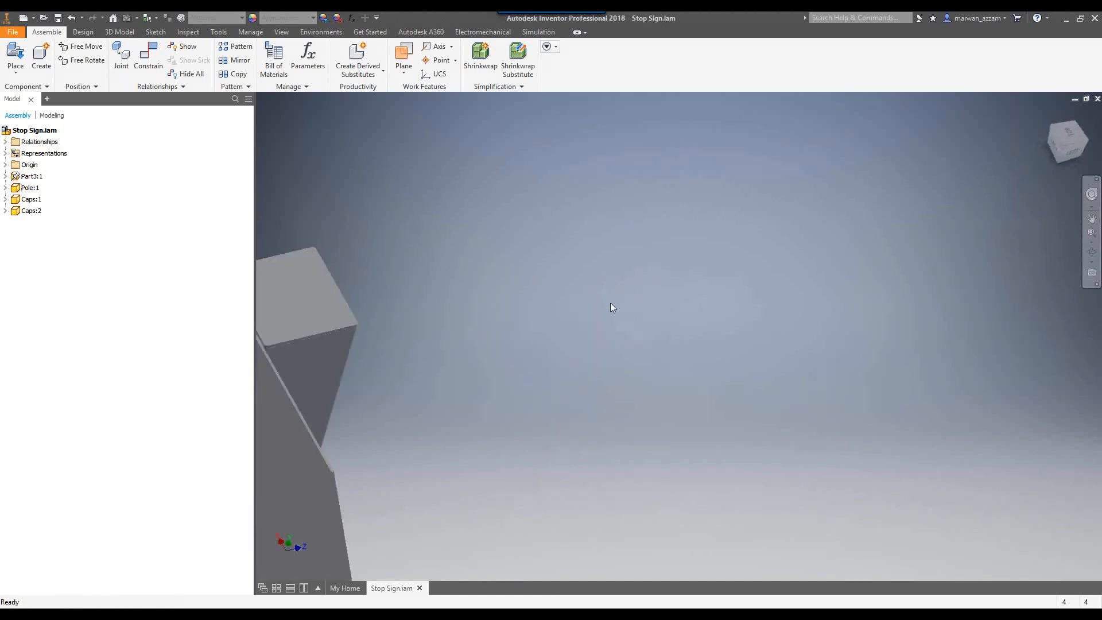
scroll(324, 300, up, 1)
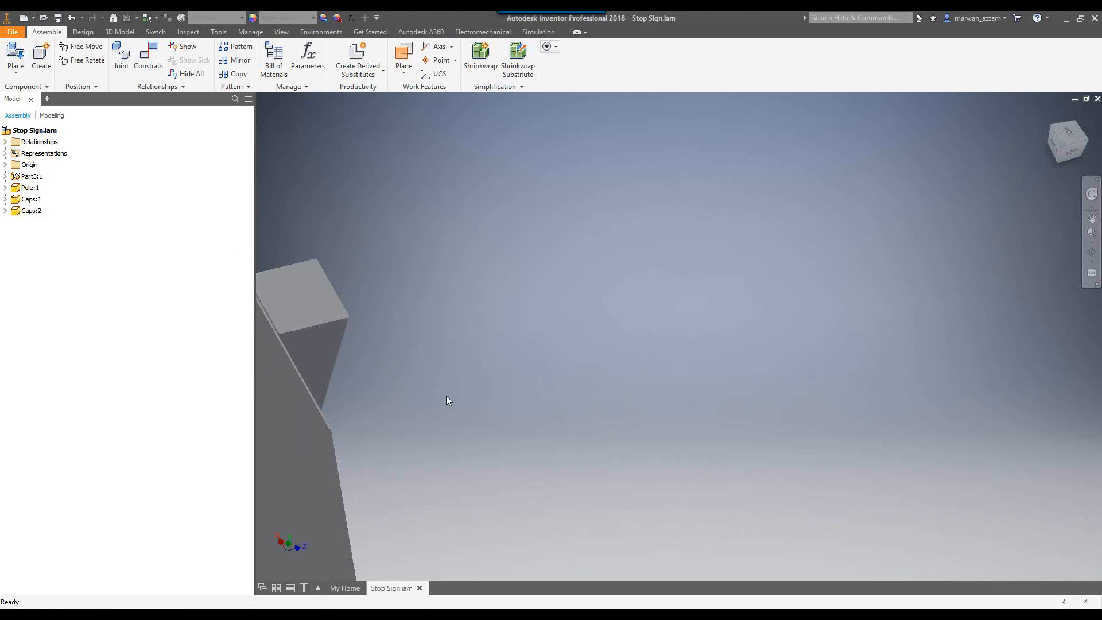
middle_drag(452, 394, 763, 334)
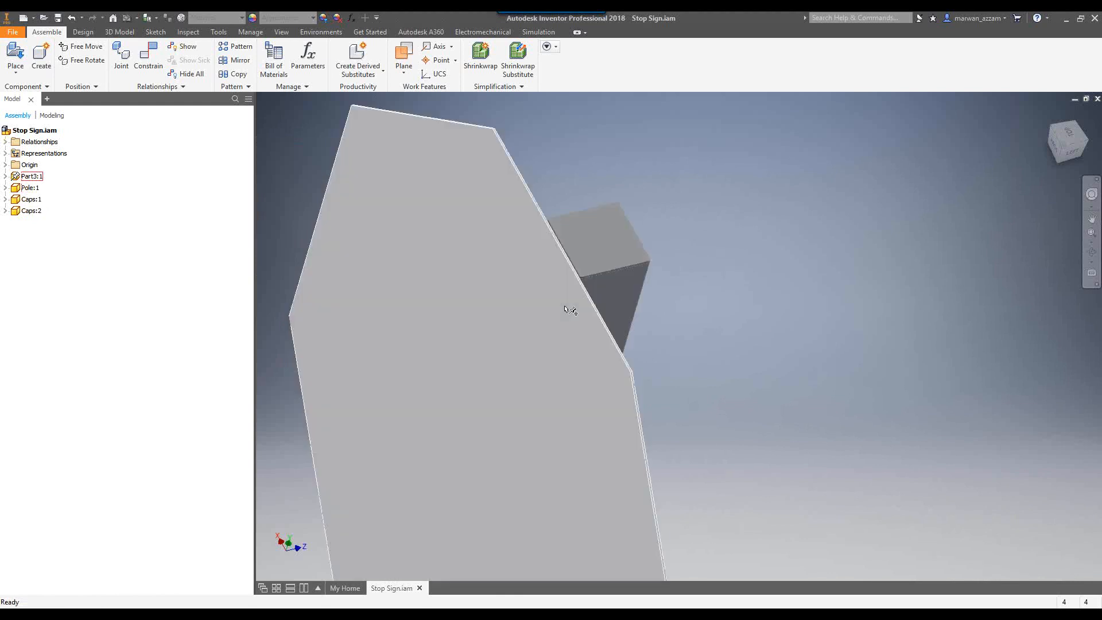
Step: Temporarily hide Caps:2 to look inside the pole, restore its visibility, and bring the whole sign back into view
right_click(22, 211)
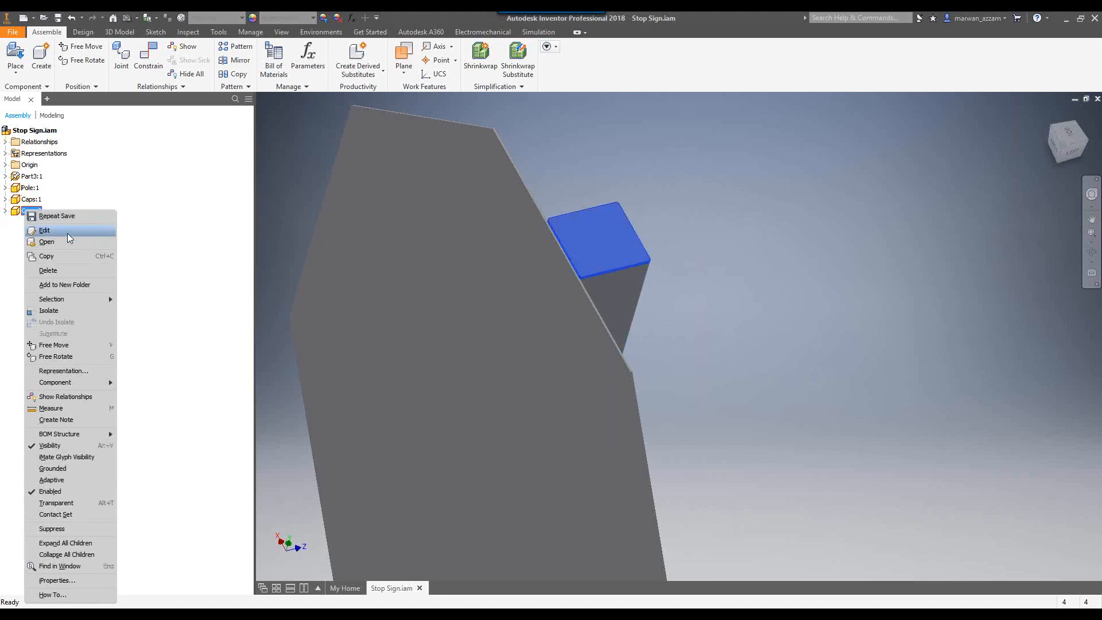
click(74, 446)
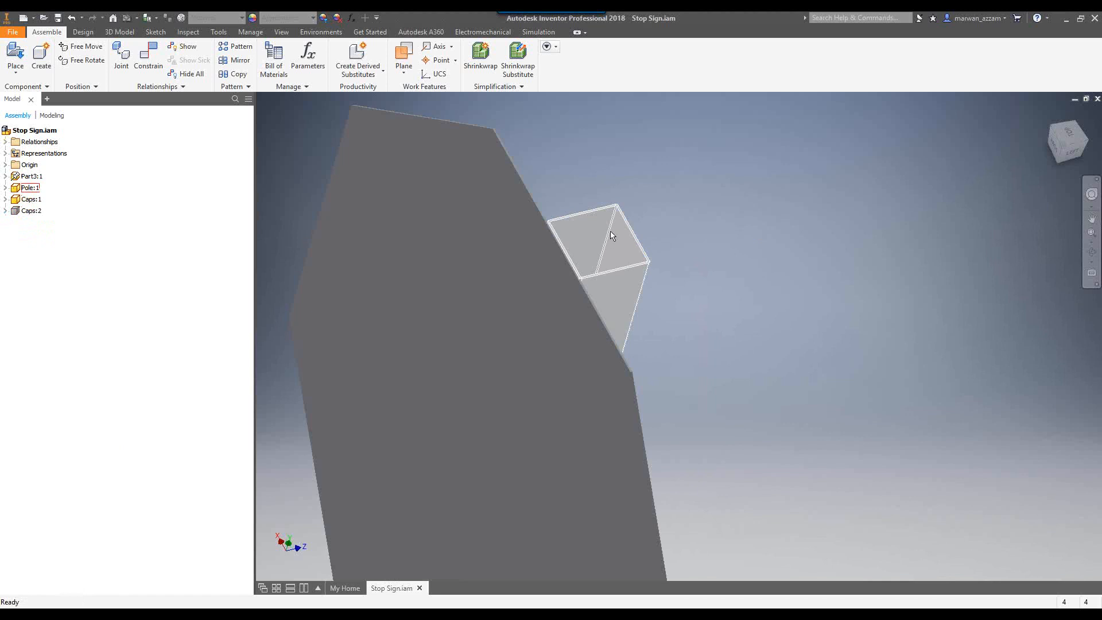
right_click(30, 211)
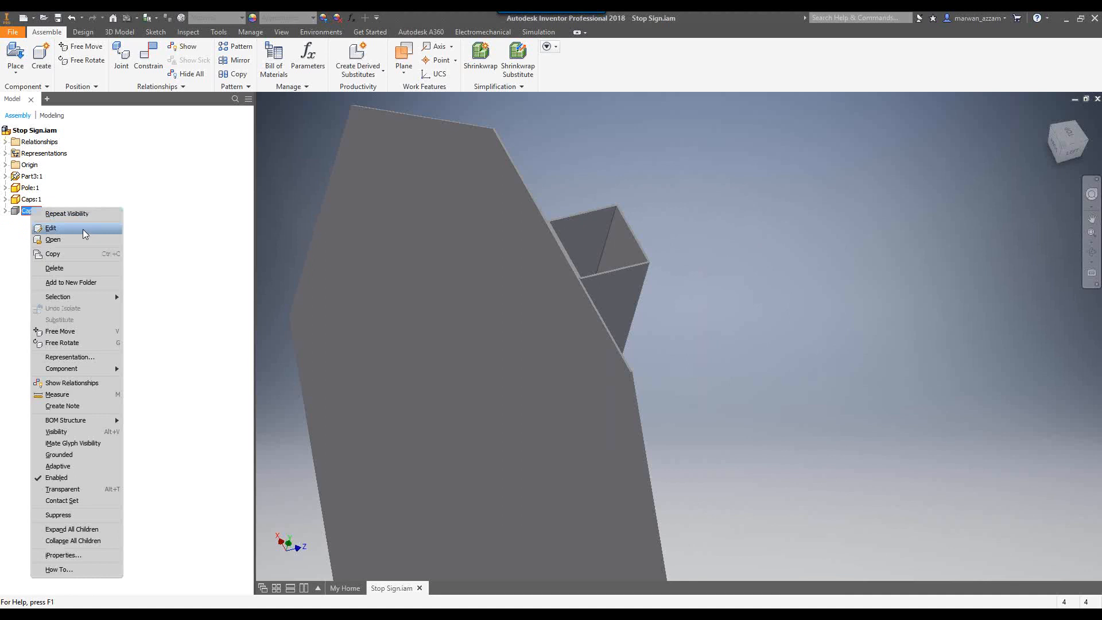
click(78, 432)
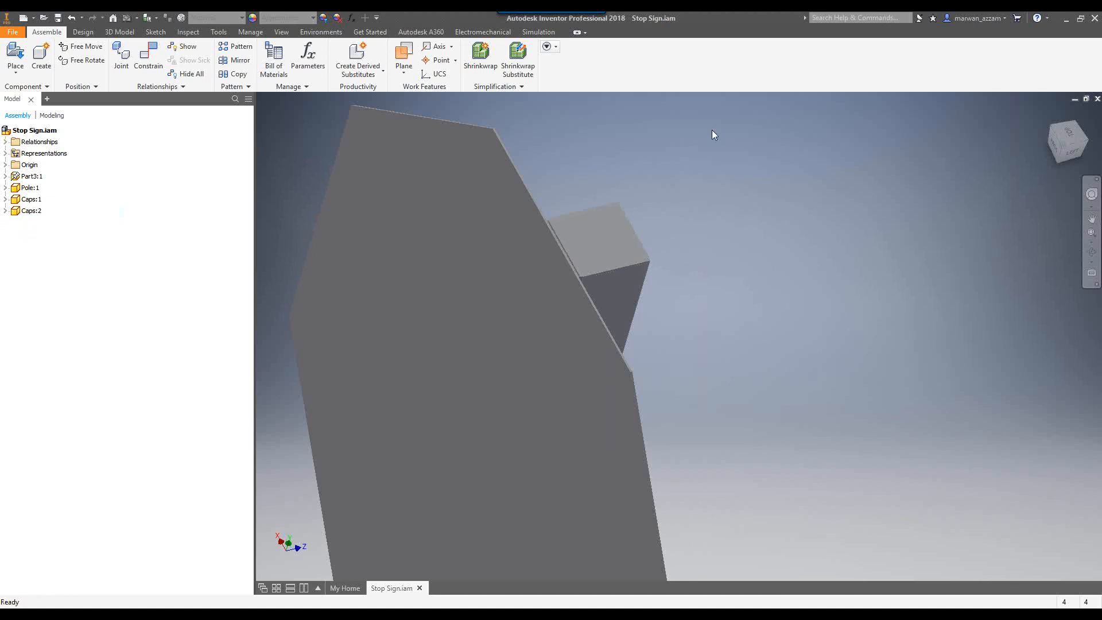
scroll(753, 171, down, 5)
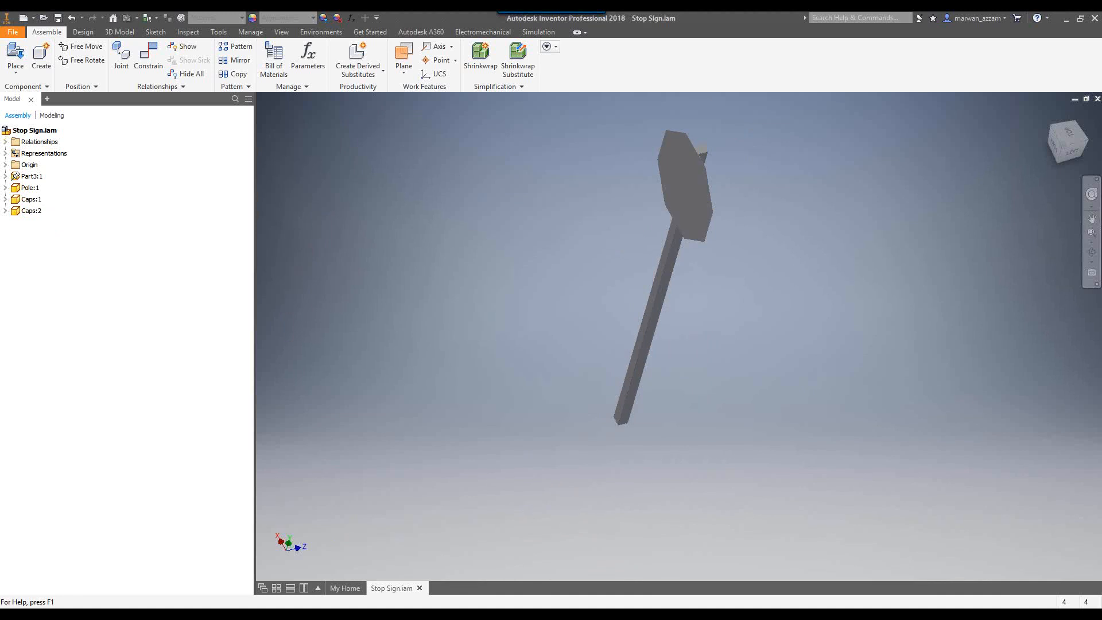
Step: Launch Autodesk CFD 2018
key(super)
text(cfd)
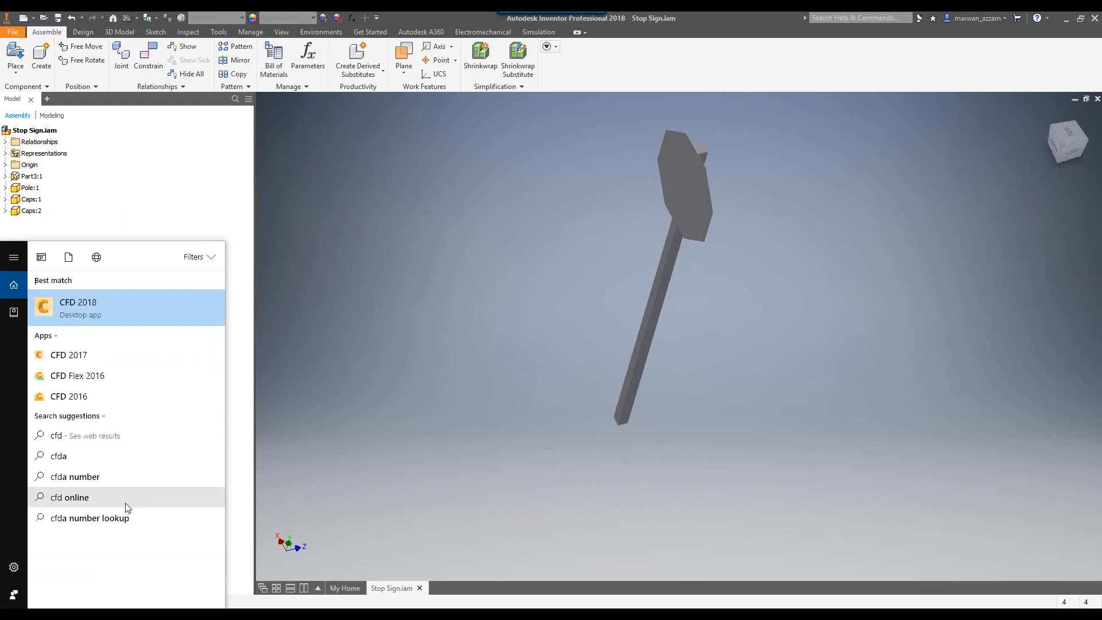
click(124, 307)
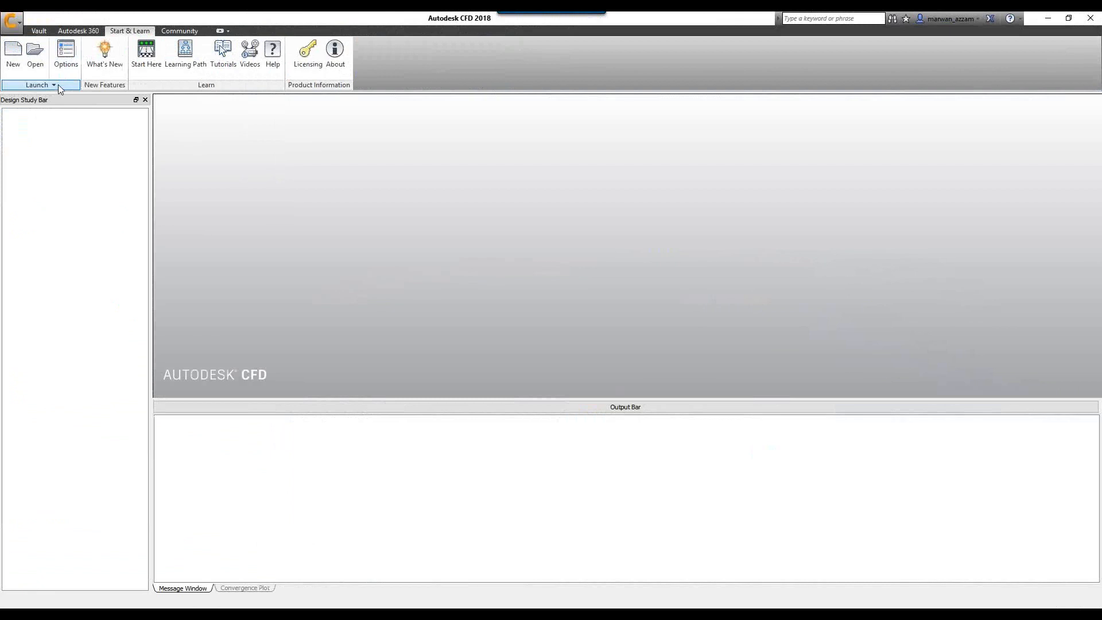
Step: Open the Sign.cfdst design study from the Sign folder of Example 2 in Models Backup
click(32, 53)
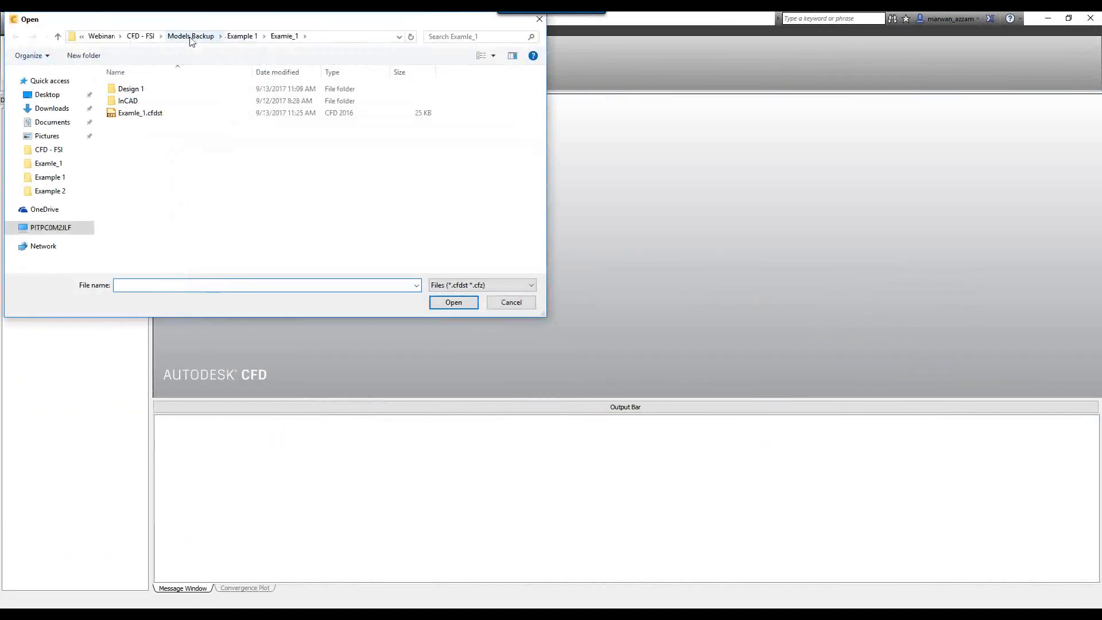
click(212, 39)
double_click(154, 100)
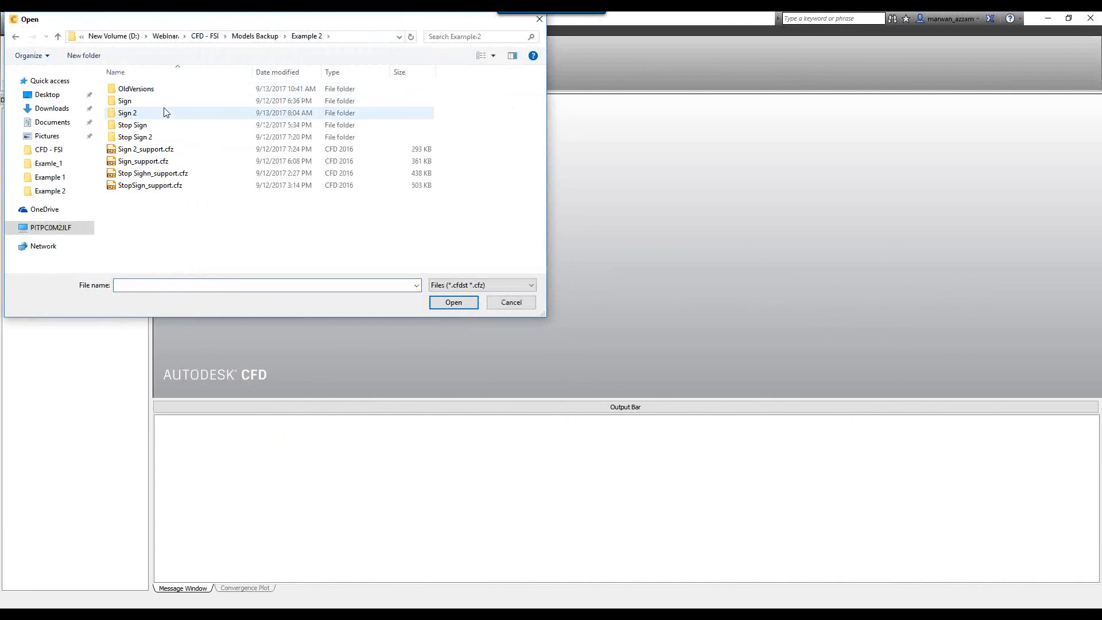
double_click(165, 102)
click(160, 102)
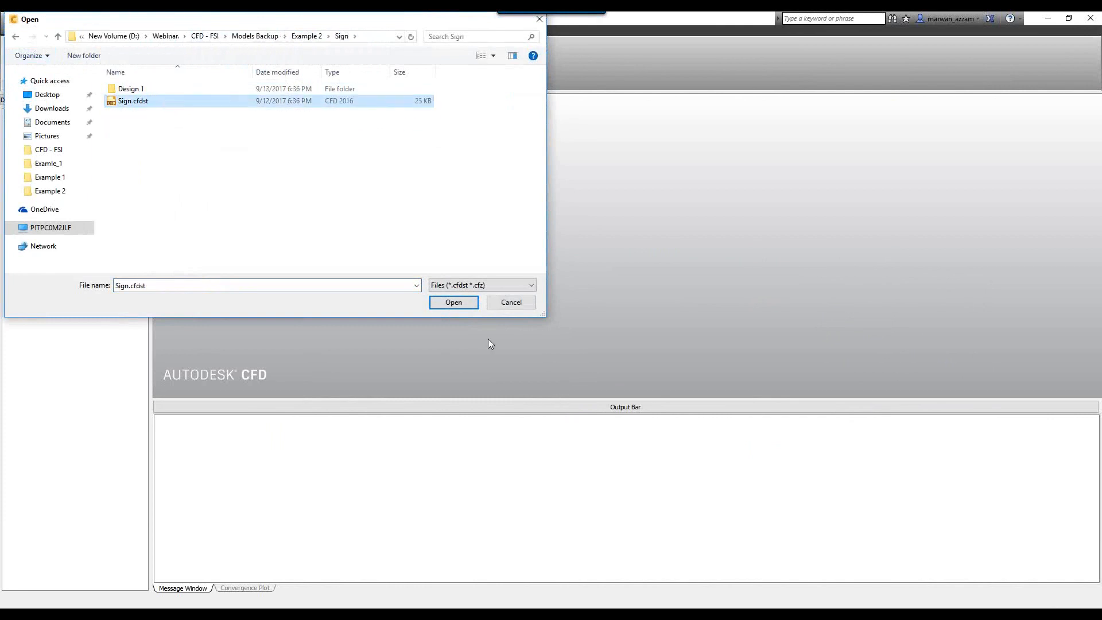
click(462, 305)
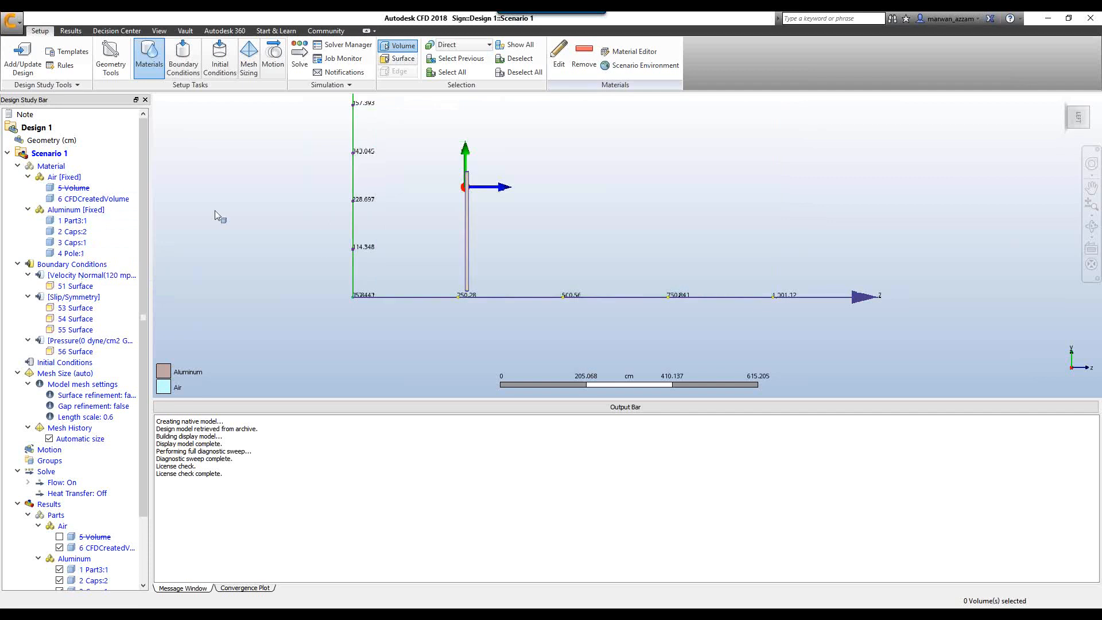
Step: Review the material assignments of Scenario 1, including the suppressed 5 Volume and the CFDCreatedVolume air block around the sign
shift+middle_drag(359, 275, 446, 285)
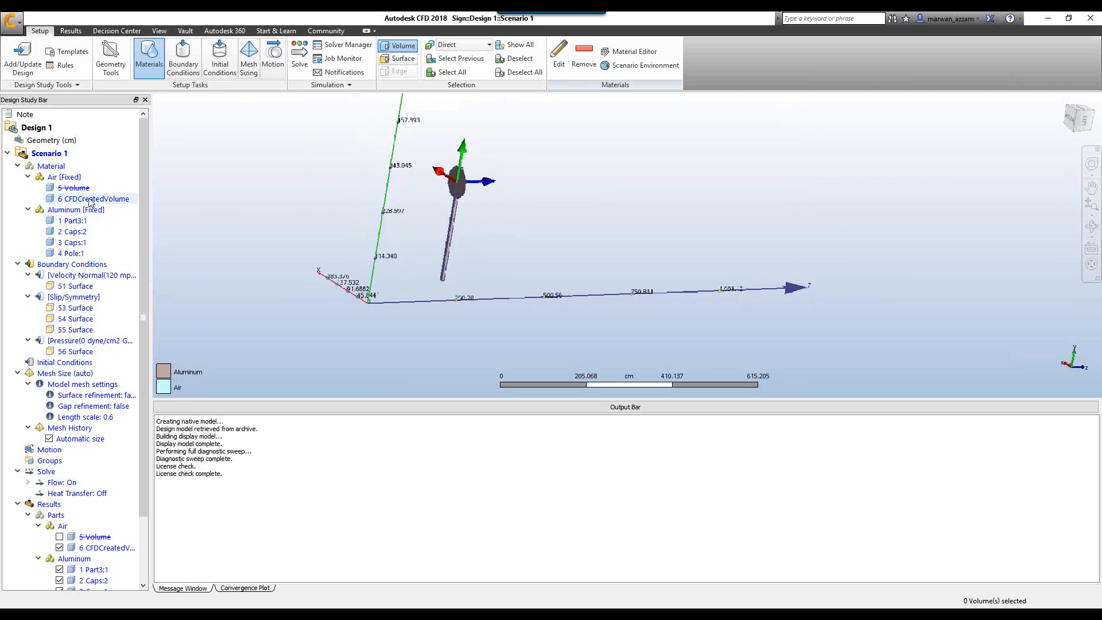
drag(82, 192, 152, 207)
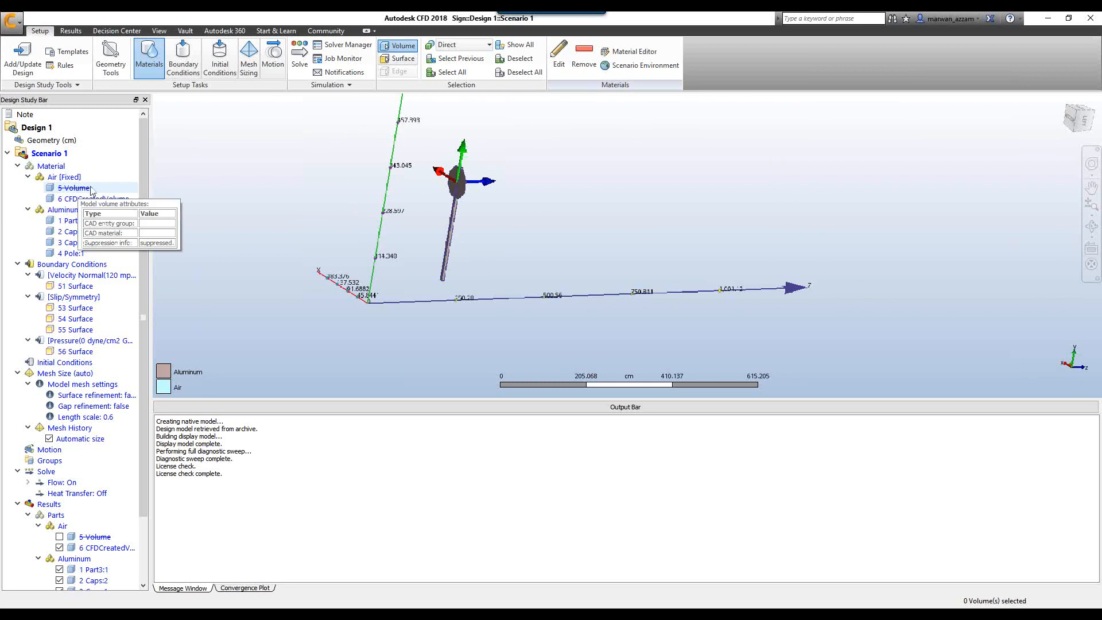
drag(85, 187, 111, 189)
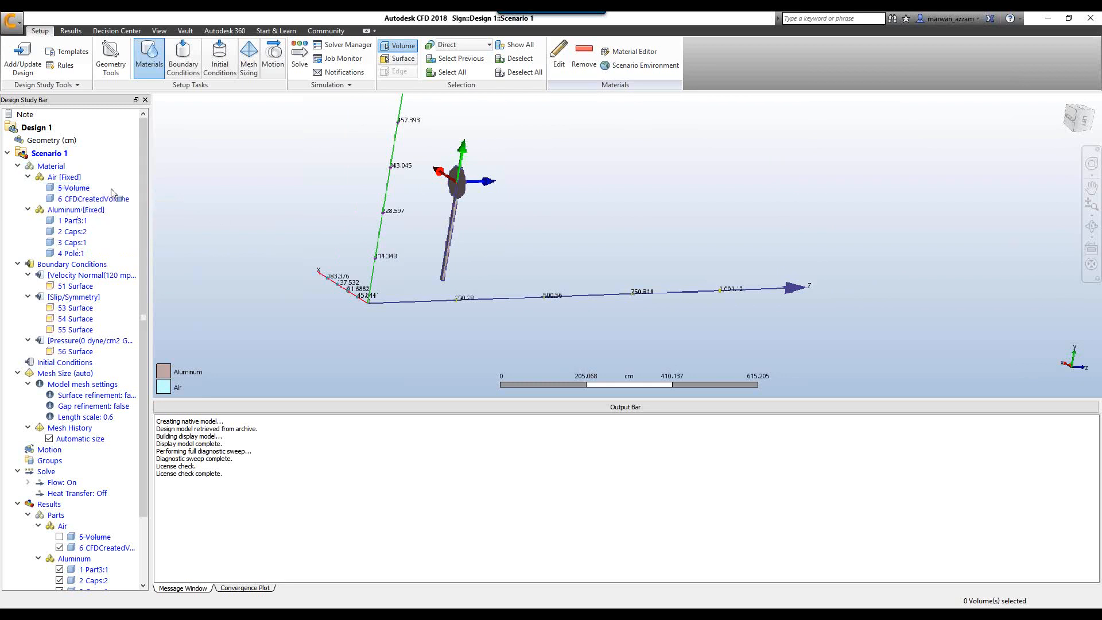
ctrl+middle_click(885, 295)
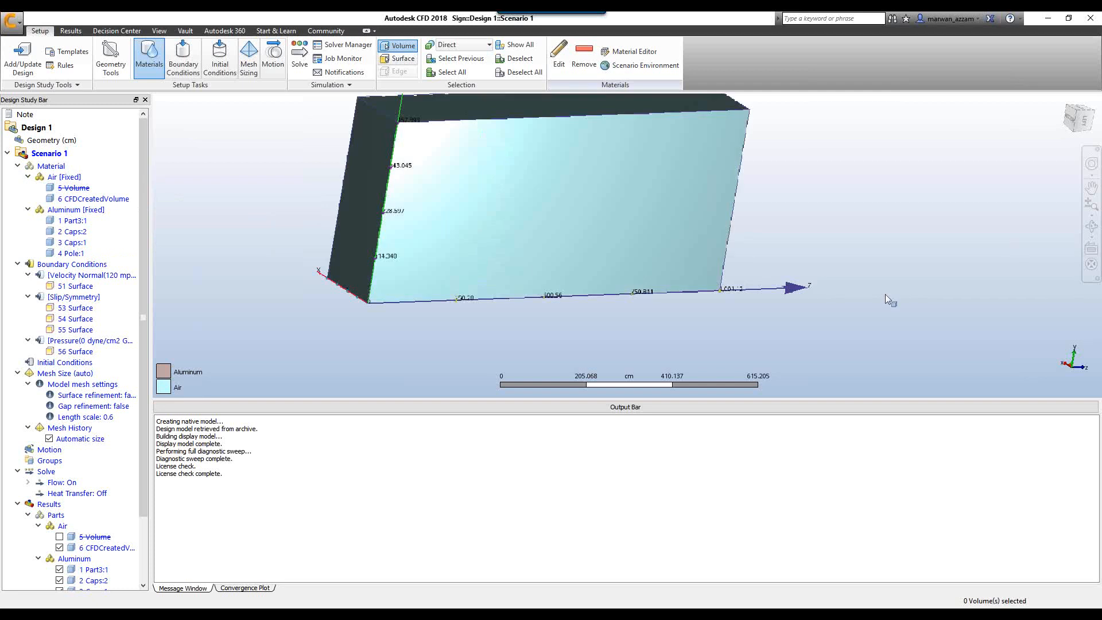
scroll(740, 276, up, 1)
scroll(742, 279, down, 2)
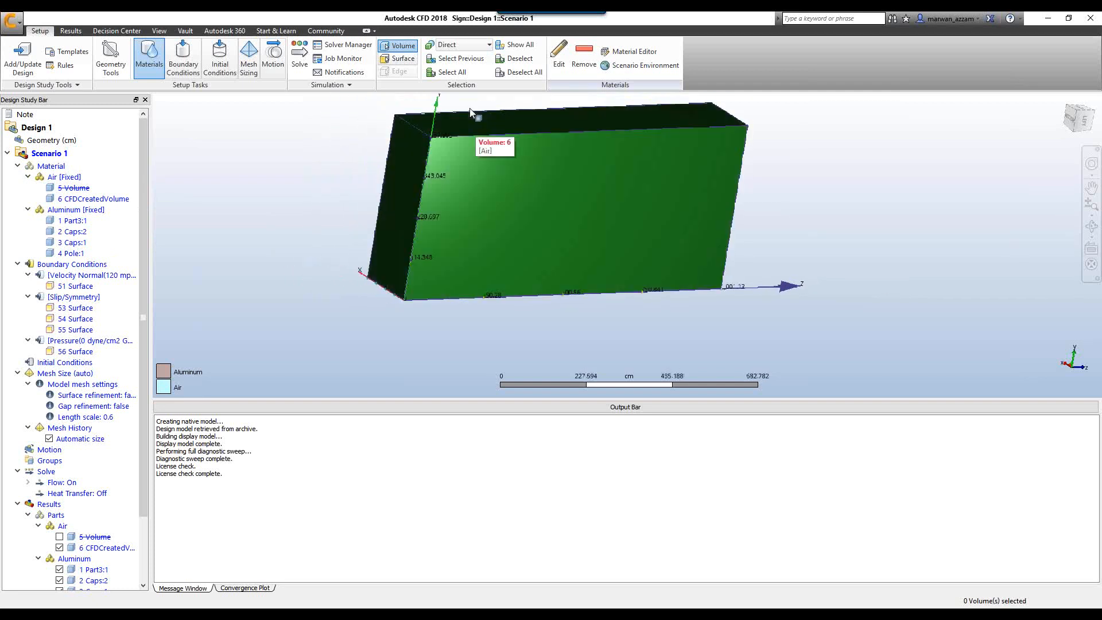
Step: Examine the boundary conditions on the inlet, outlet and side surfaces of the air volume
click(183, 57)
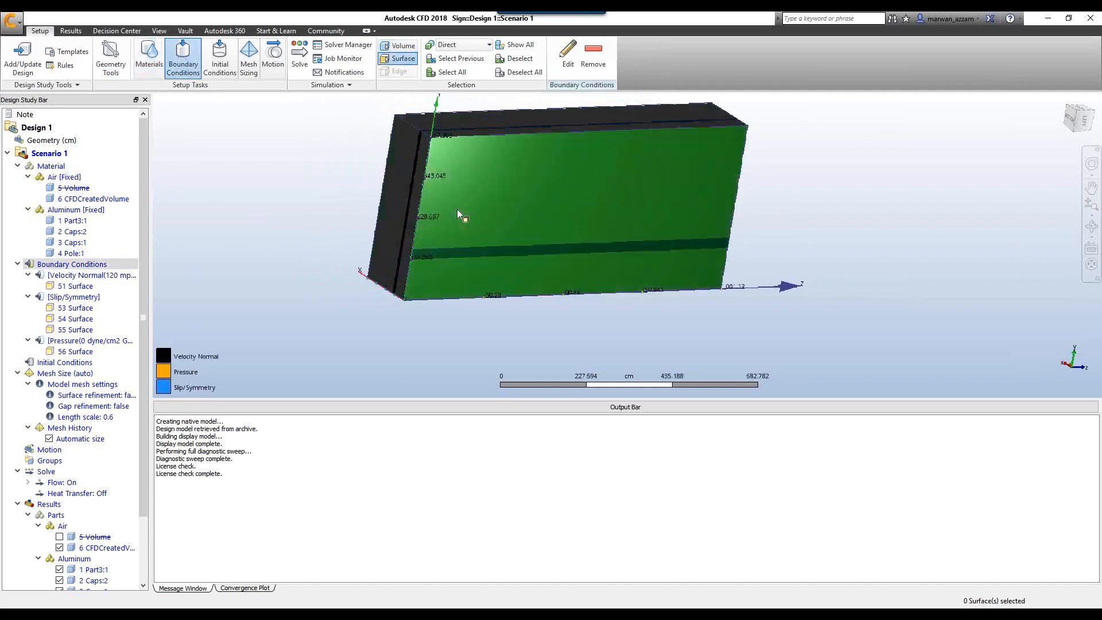
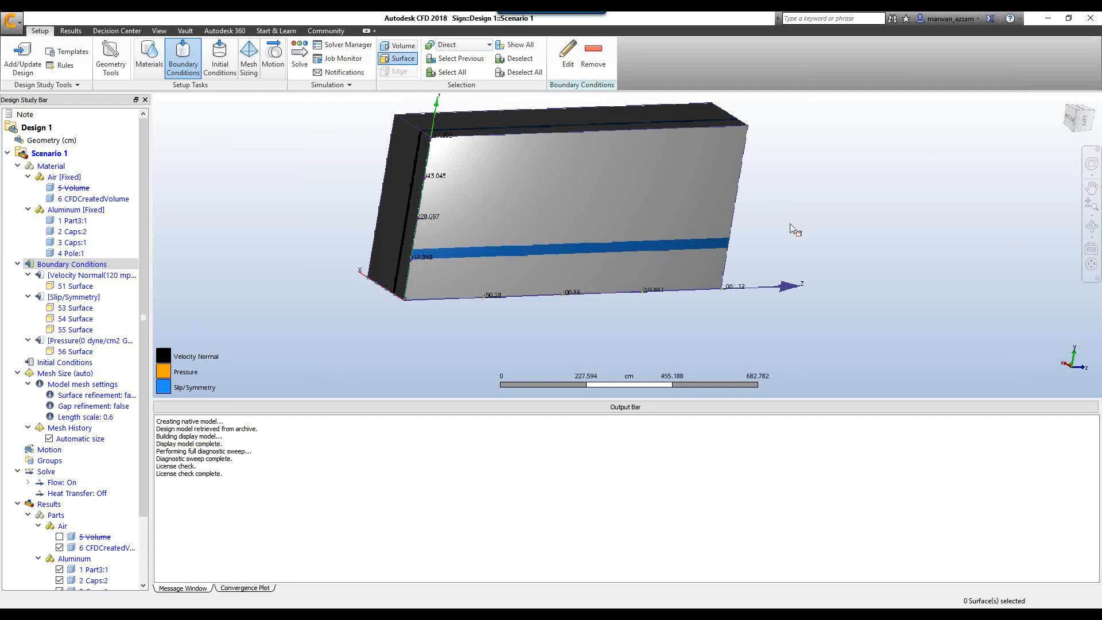
shift+middle_drag(790, 224, 684, 227)
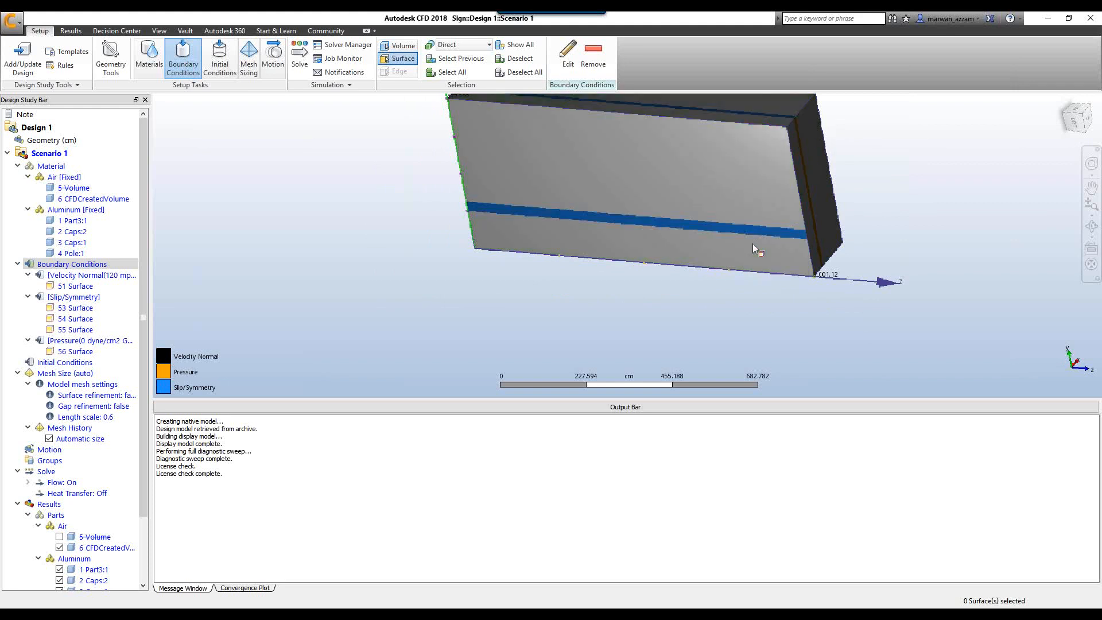
mouse_move(753, 243)
shift+middle_down()
mouse_move(775, 229)
mouse_move(759, 247)
shift+middle_up()
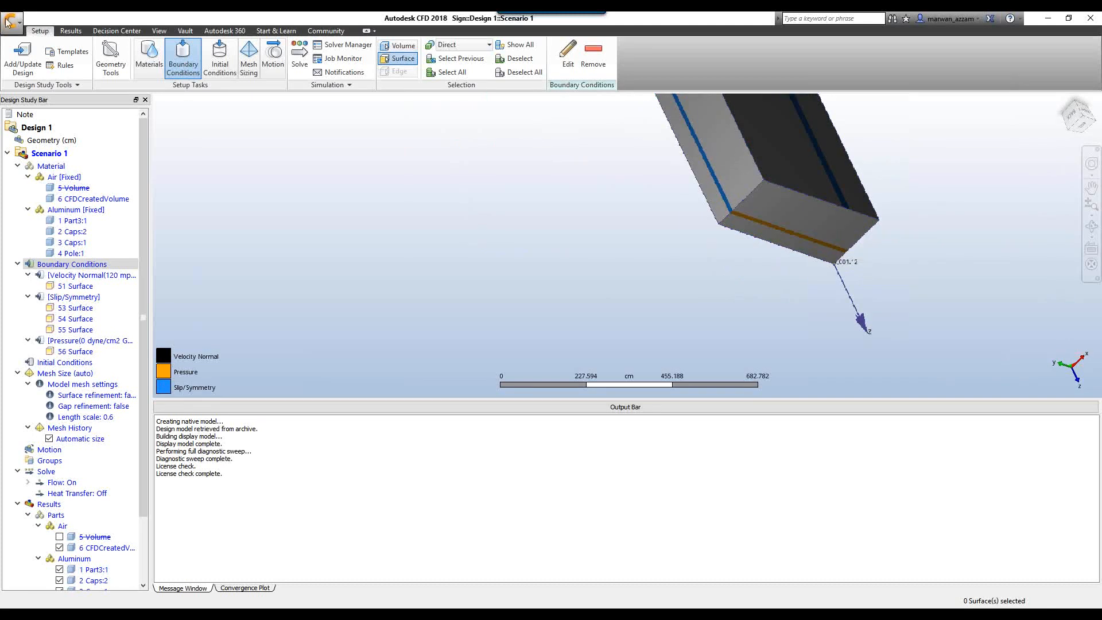
Step: Display the velocity magnitude results and examine the flow around the sign in a straight side view
click(70, 31)
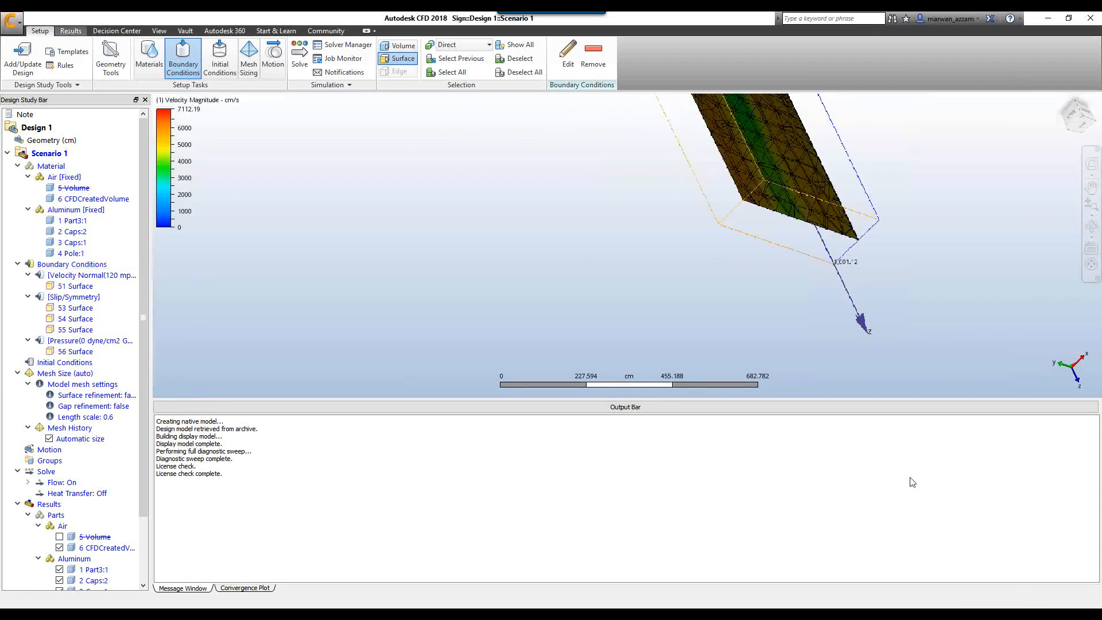
scroll(418, 291, down, 3)
shift+middle_drag(428, 295, 611, 212)
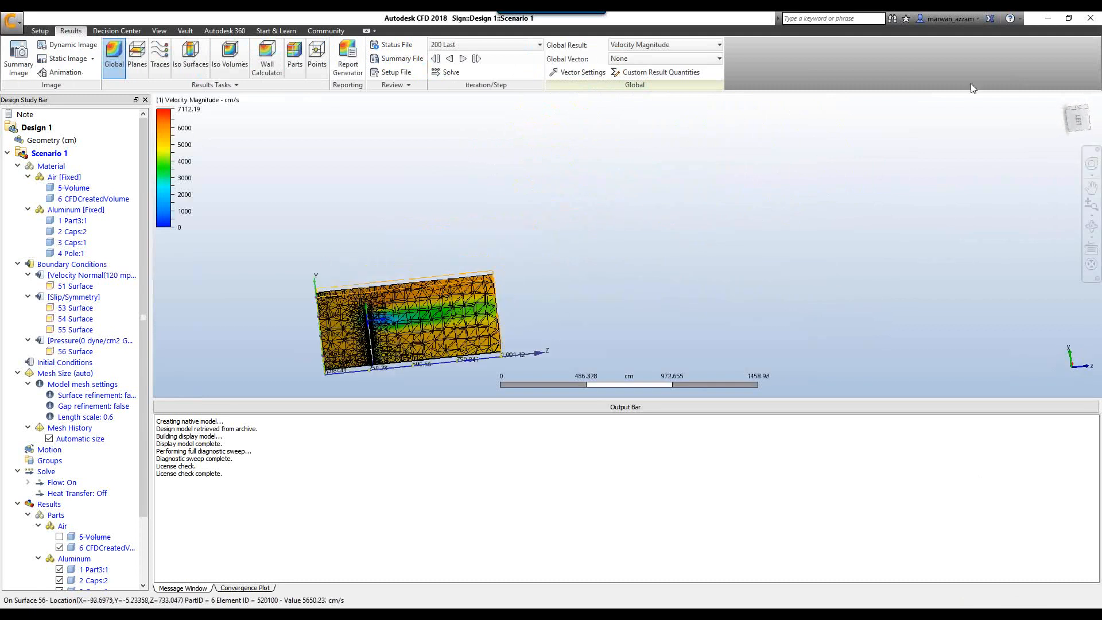
click(1078, 119)
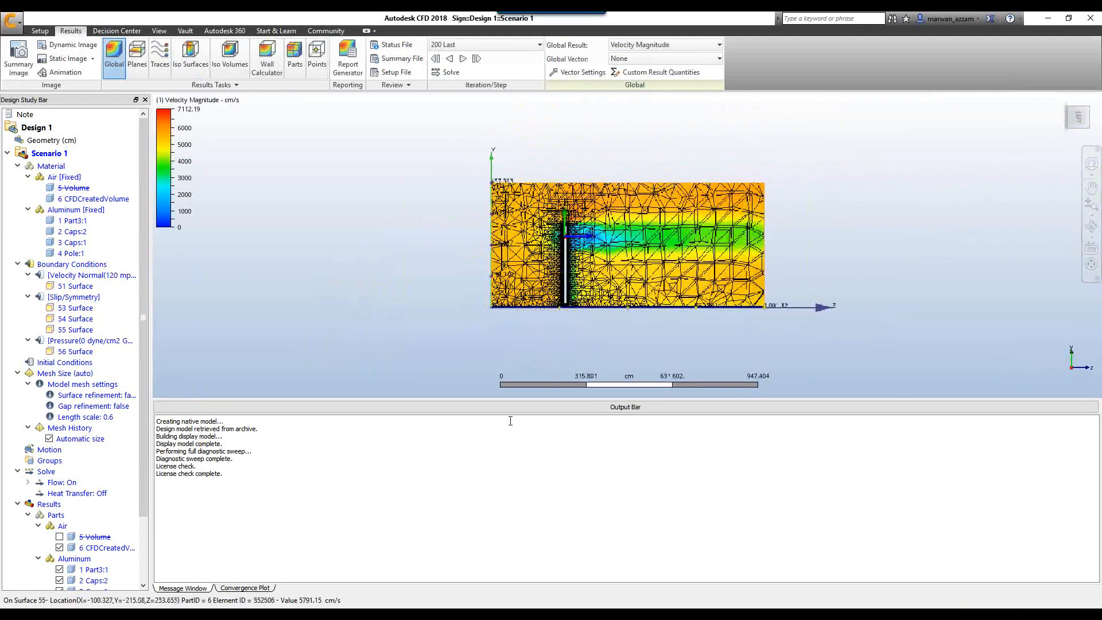
scroll(654, 268, up, 5)
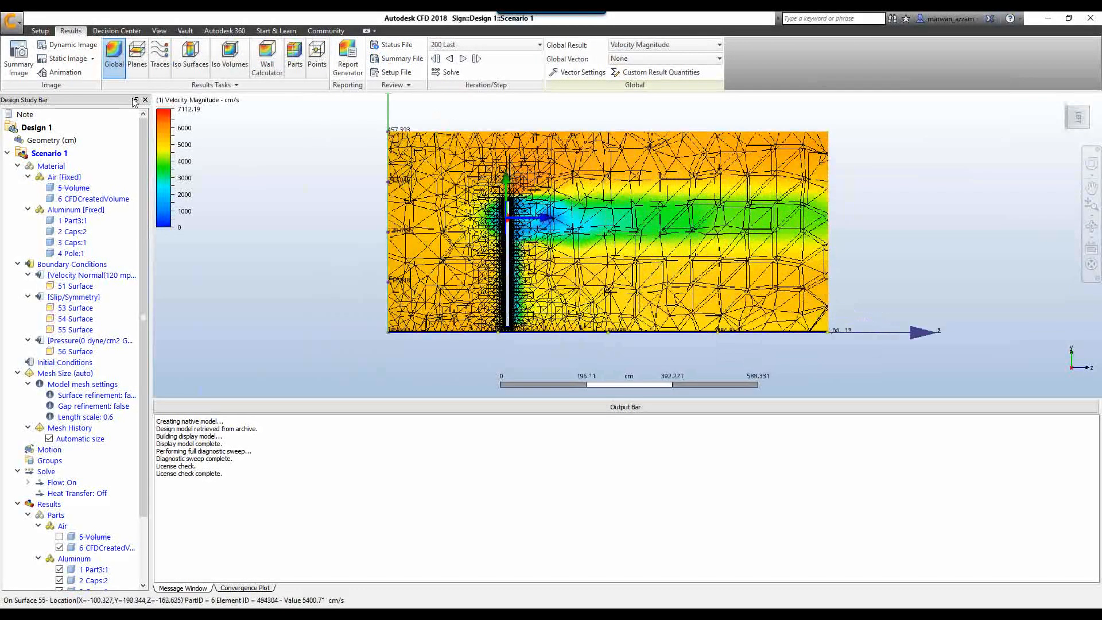
Step: Set the appearance of the velocity magnitude result plane to Shaded
click(136, 56)
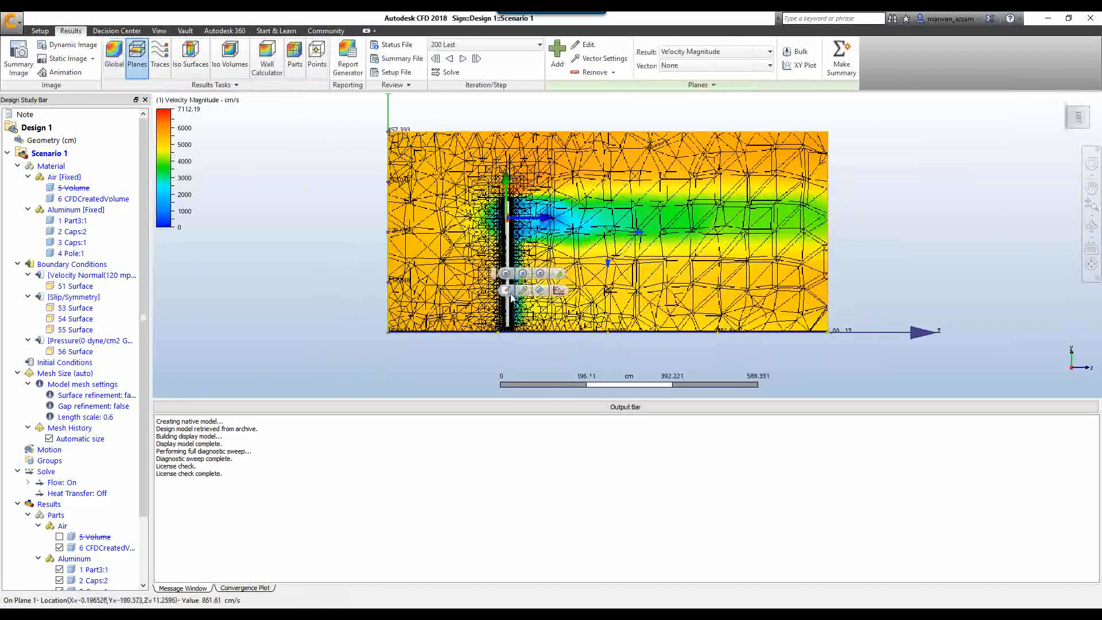
click(506, 290)
click(660, 532)
click(643, 543)
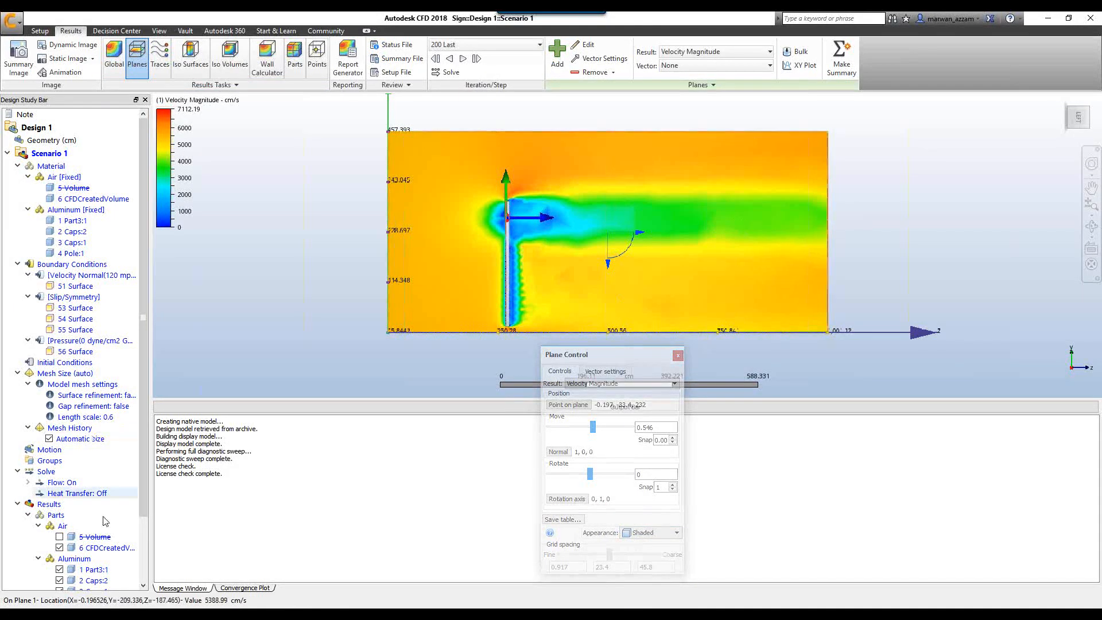
Step: Switch to Autodesk Inventor and start the Autodesk Nastran In-CAD environment for the Stop Sign.iam assembly
mouse_move(520, 614)
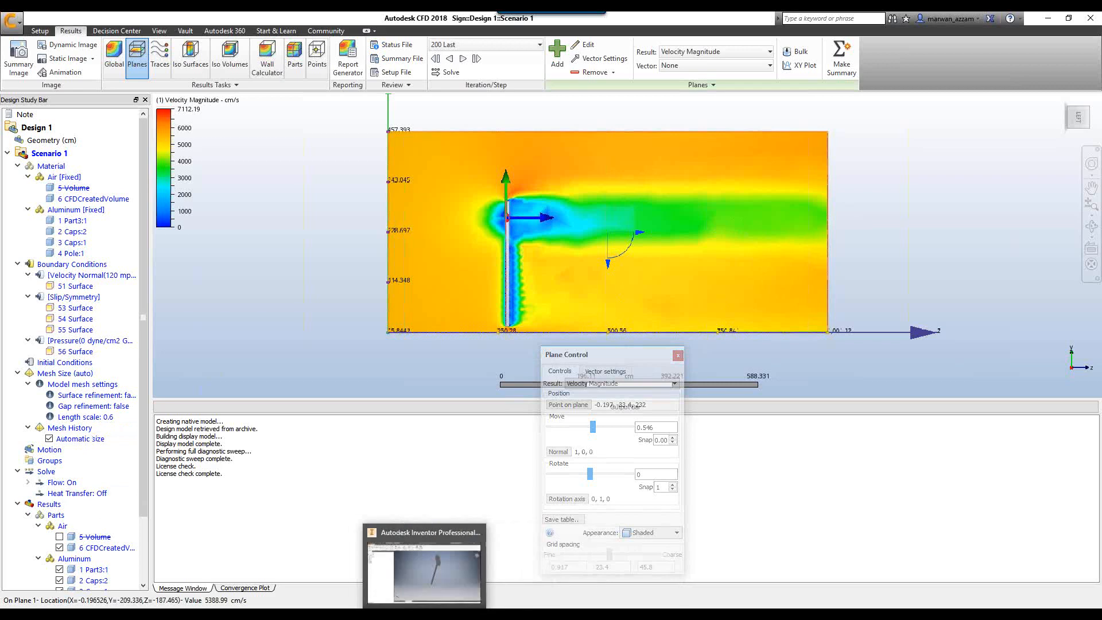
click(427, 614)
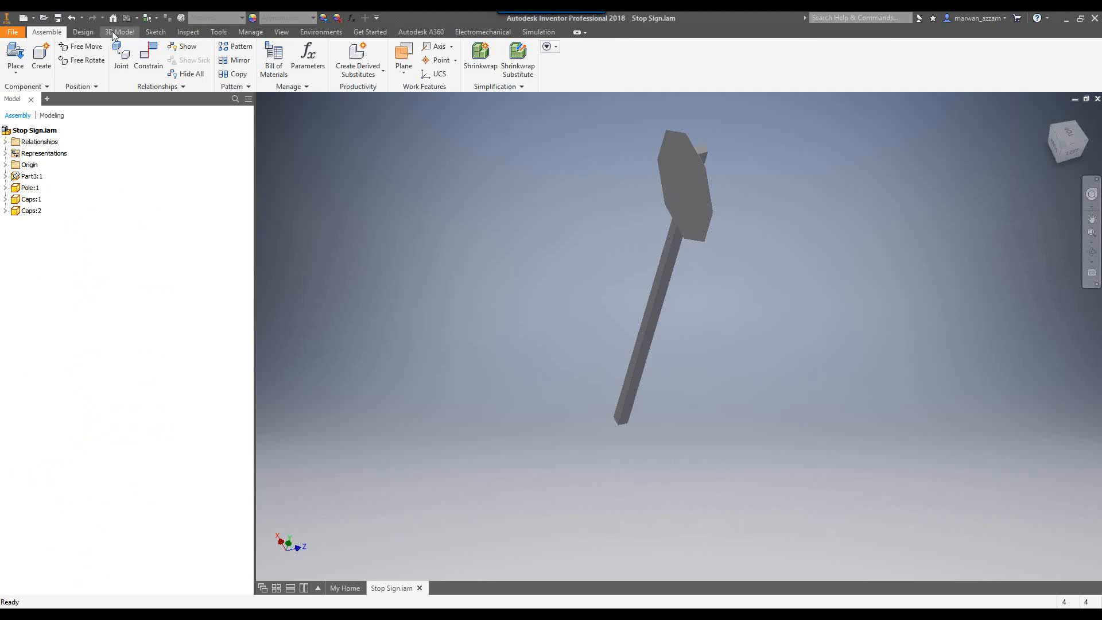
click(337, 33)
click(347, 54)
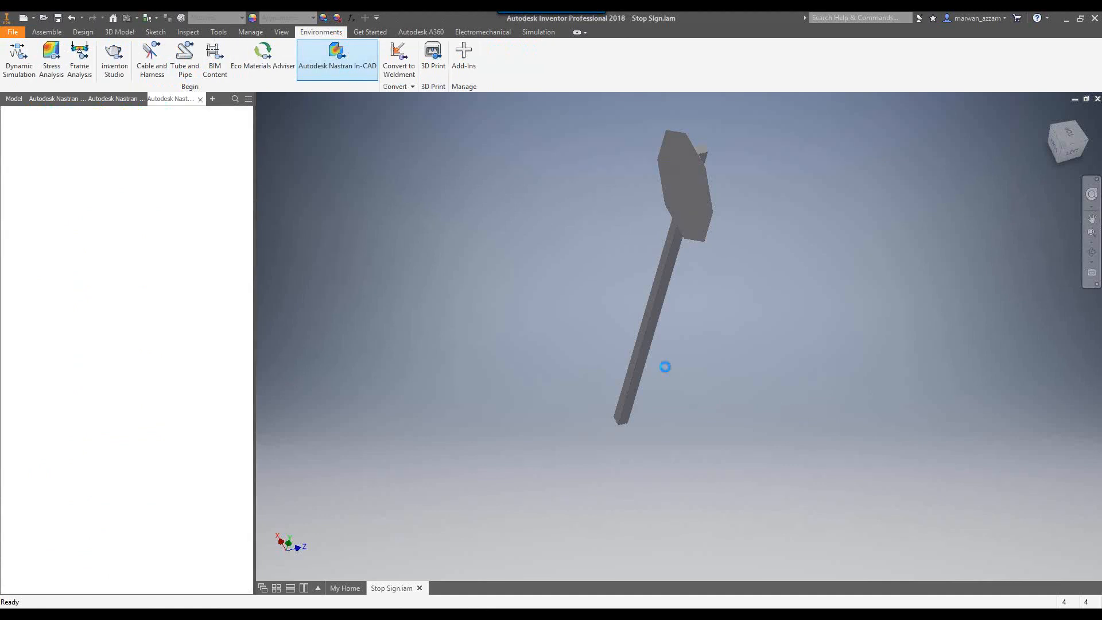
Step: Generate the mesh of the stop sign assembly with the default mesh settings
click(86, 246)
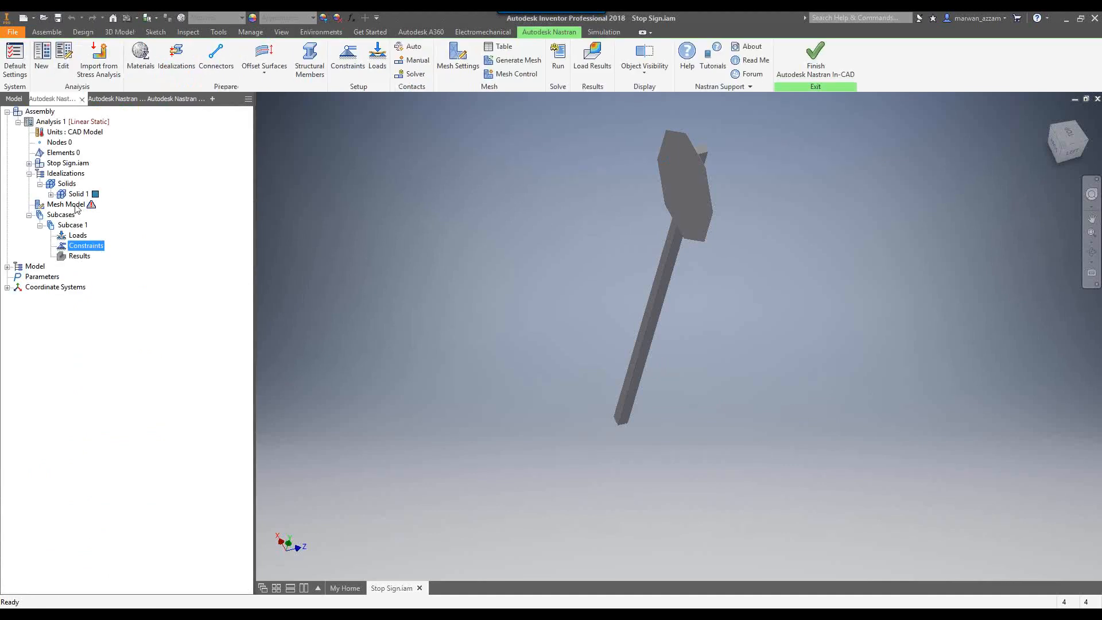
click(78, 205)
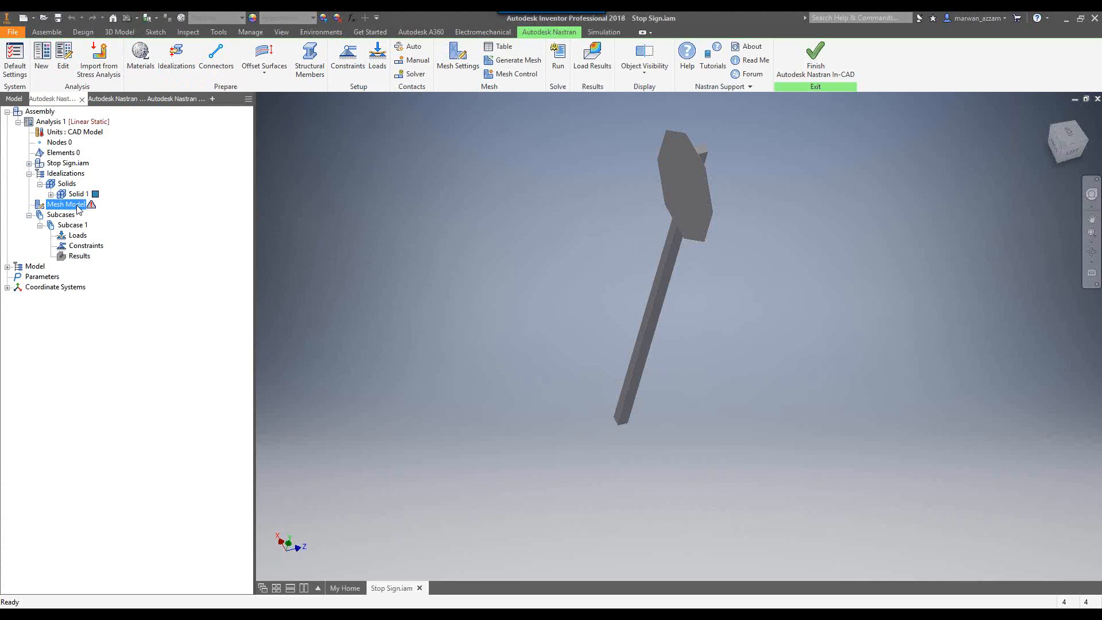
right_click(79, 208)
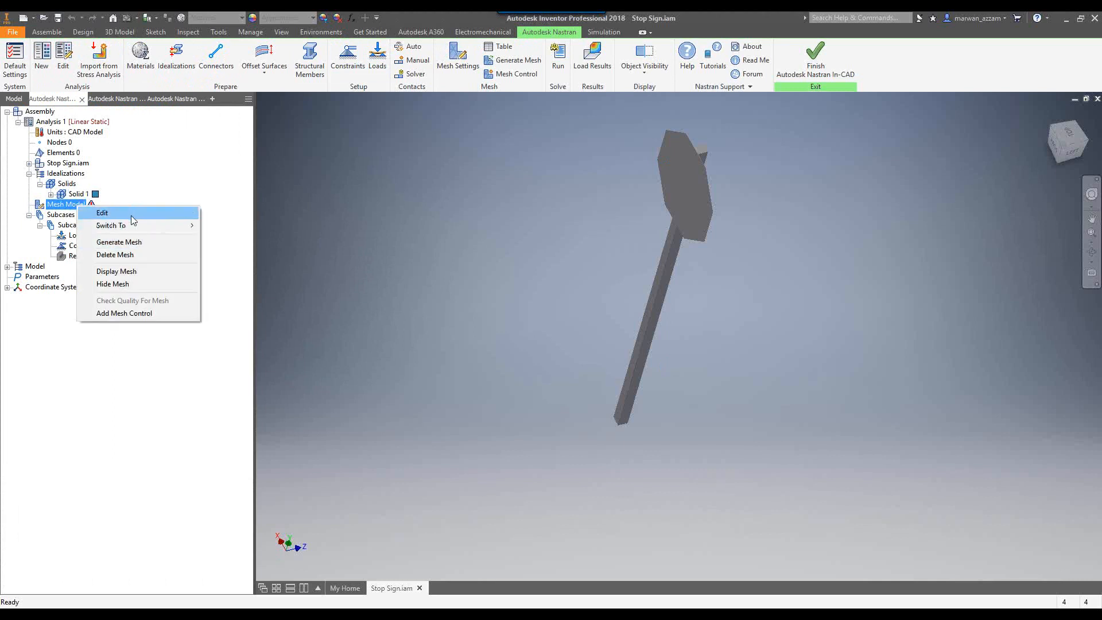
click(134, 243)
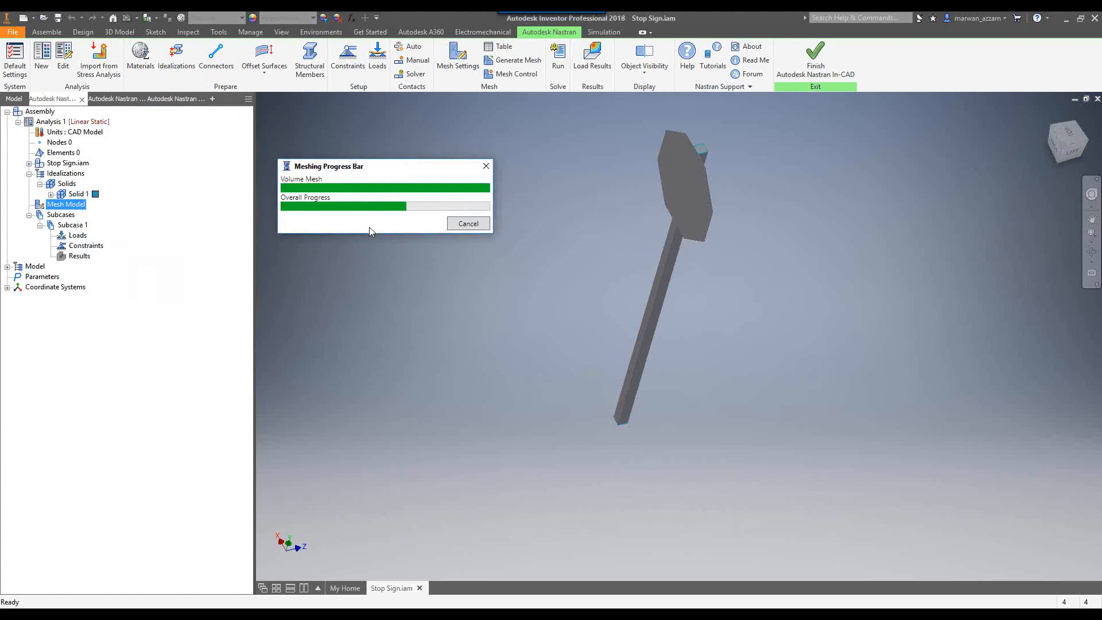
click(86, 195)
Step: Set the mesh element size to 2 in and regenerate the stop sign's mesh
click(78, 205)
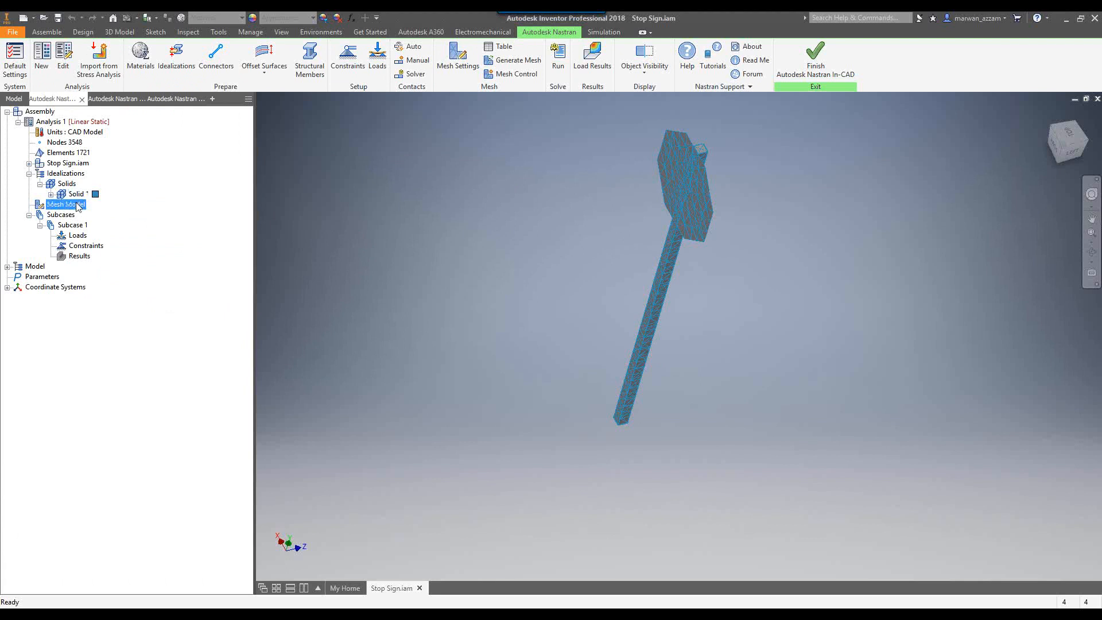
right_click(78, 205)
click(100, 210)
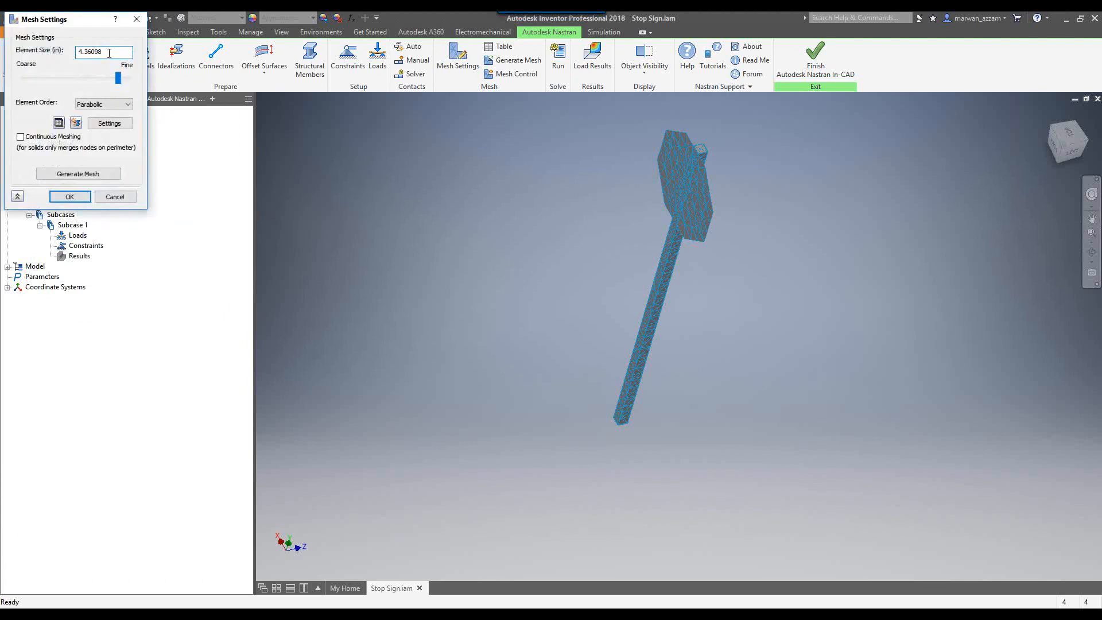
text(2)
click(80, 174)
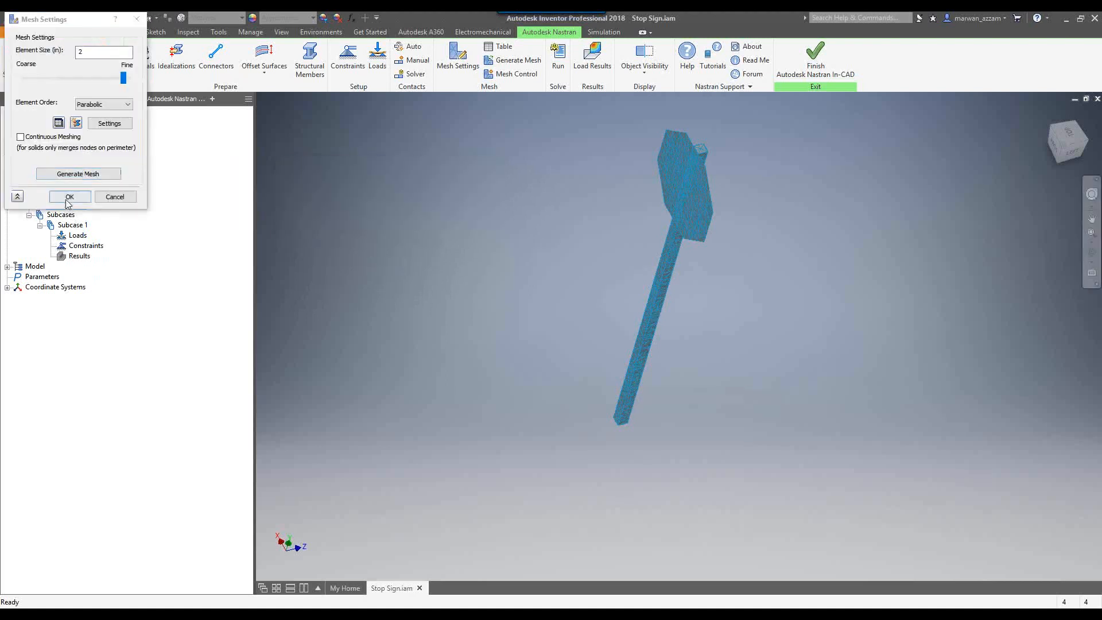
click(71, 196)
Step: Replace the Generic material of the solid idealization with Aluminum from the Autodesk Material Library
click(35, 266)
click(7, 267)
click(59, 287)
right_click(61, 290)
click(80, 294)
click(410, 179)
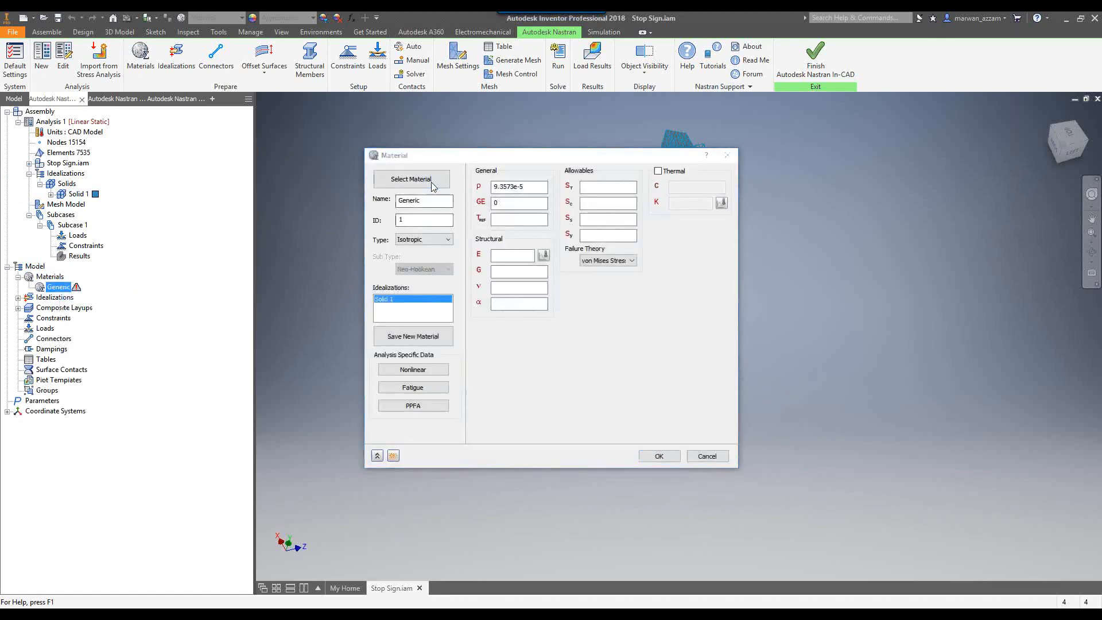
click(152, 209)
click(186, 291)
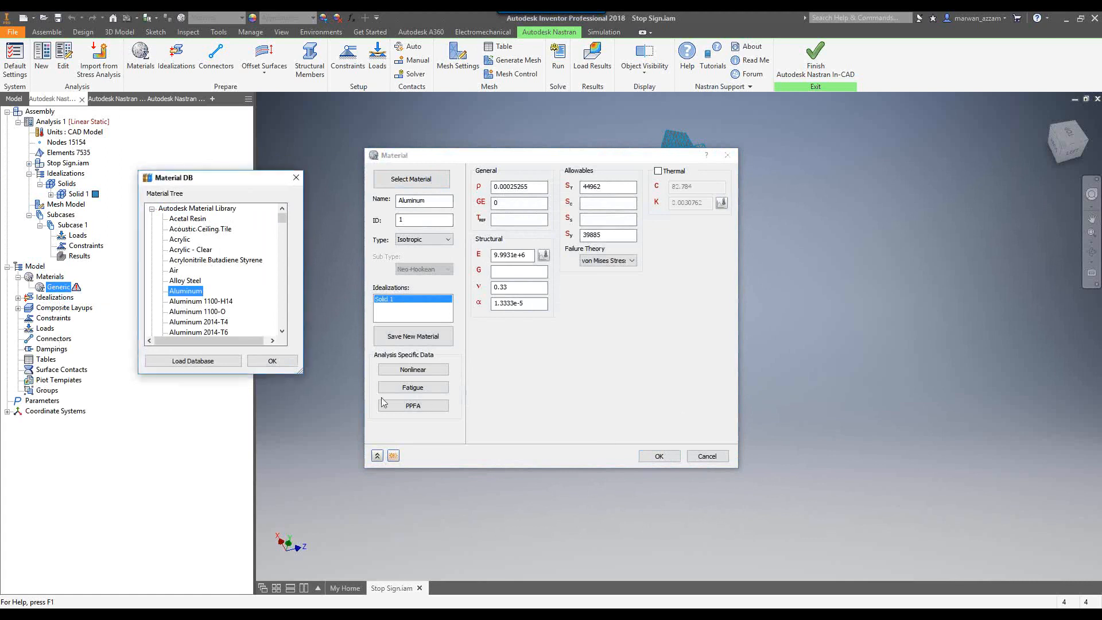
click(274, 361)
click(659, 455)
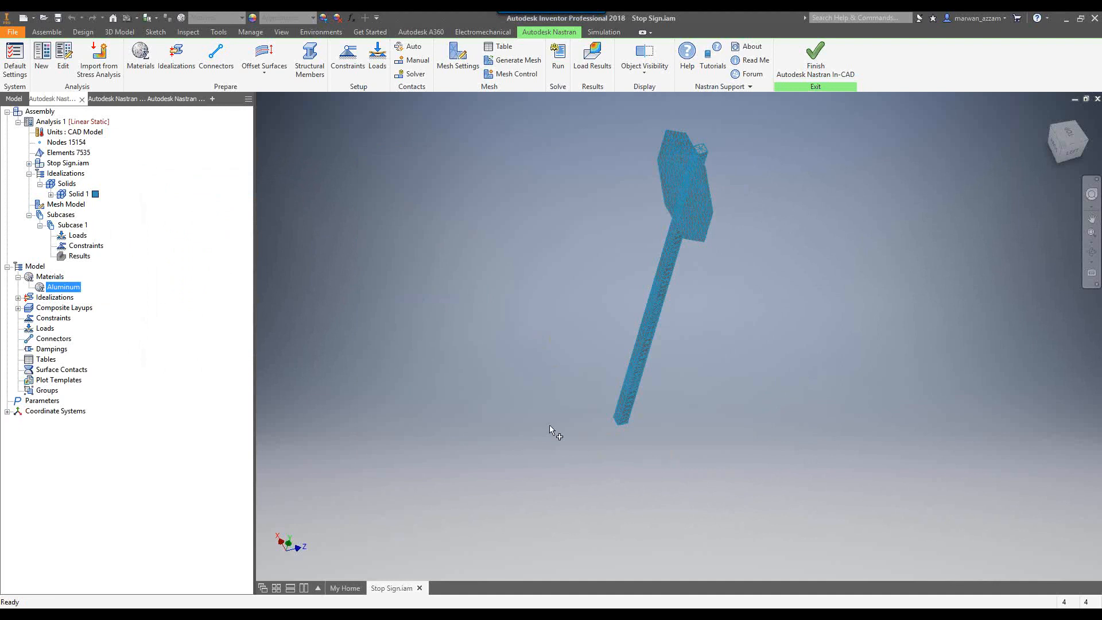
Step: Add a structural constraint fixing all translations and rotations on the end face at the base of the pole
click(342, 68)
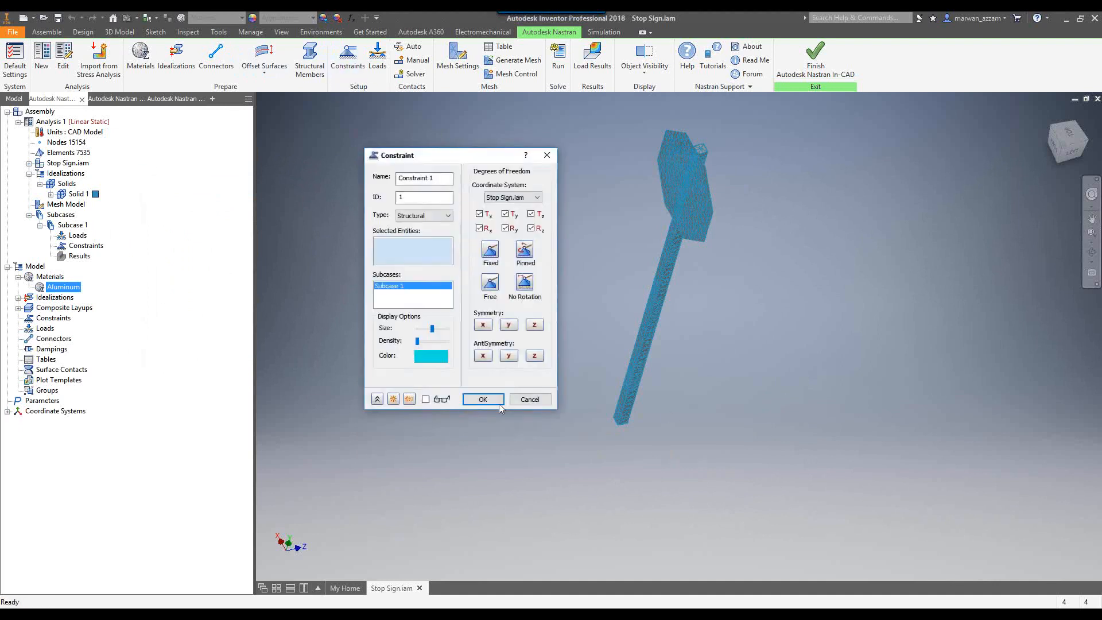
shift+middle_drag(618, 432, 630, 324)
scroll(600, 443, down, 2)
scroll(601, 445, down, 3)
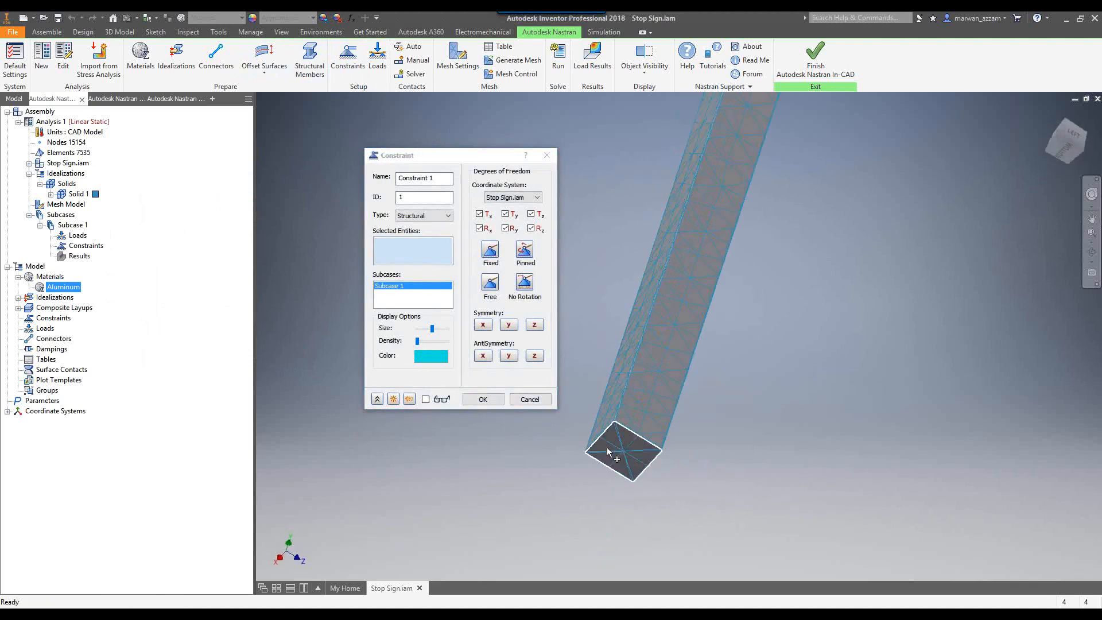
click(619, 450)
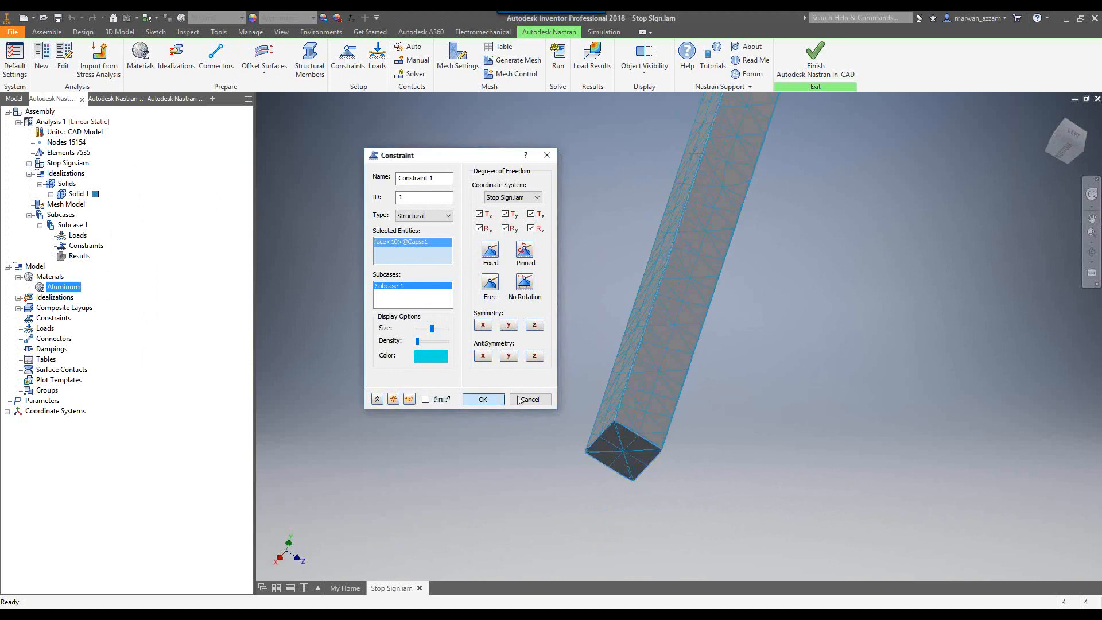
click(483, 399)
Step: Create the surface contacts between the sign, pole and caps automatically
scroll(541, 397, up, 4)
scroll(564, 362, down, 2)
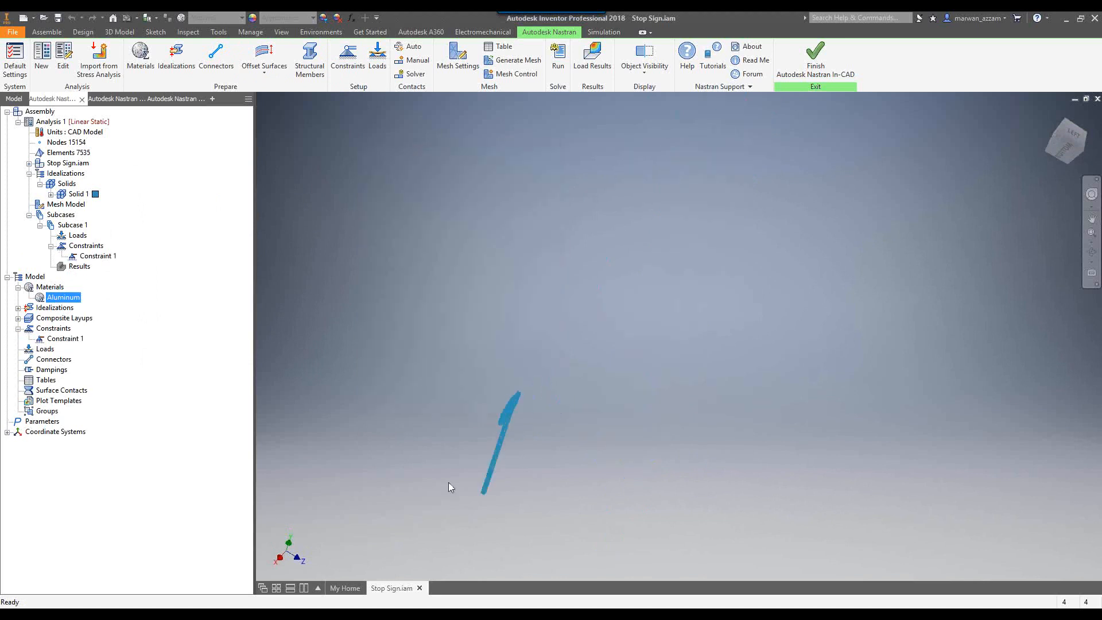
scroll(428, 500, down, 3)
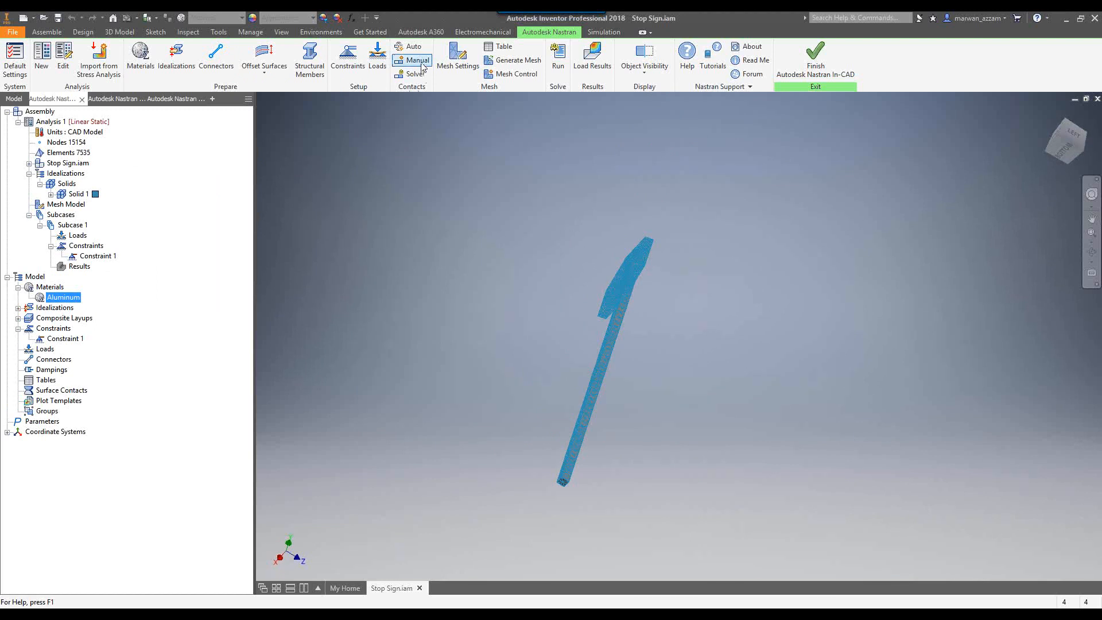
click(413, 48)
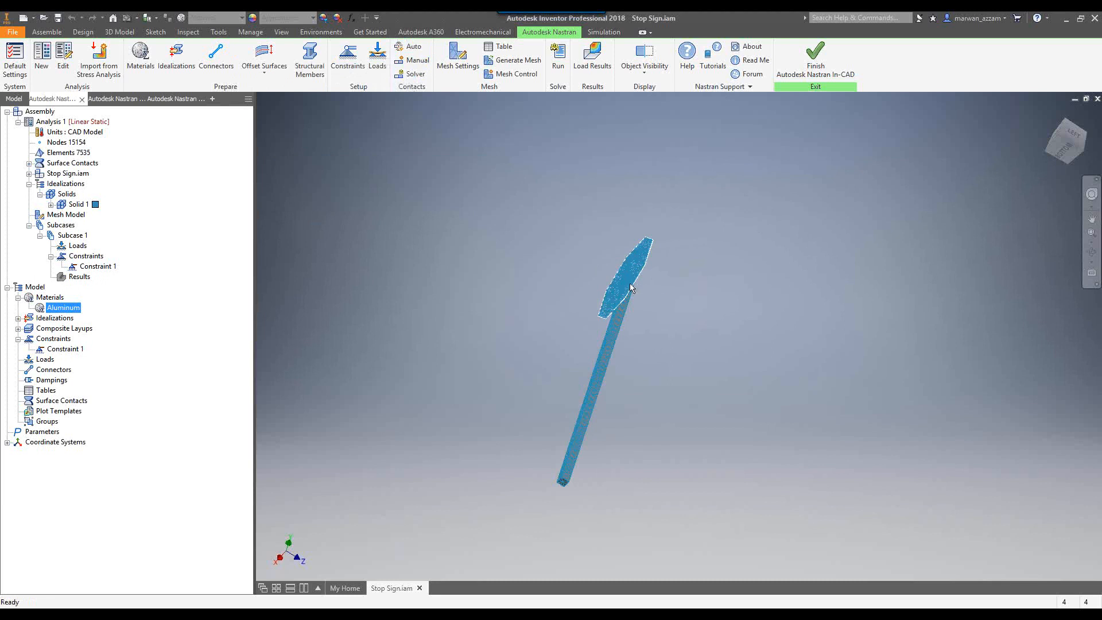
Step: Check the contact type and settings of the first surface contact, between Part3:1 and Caps:2
click(28, 163)
right_click(118, 174)
click(165, 181)
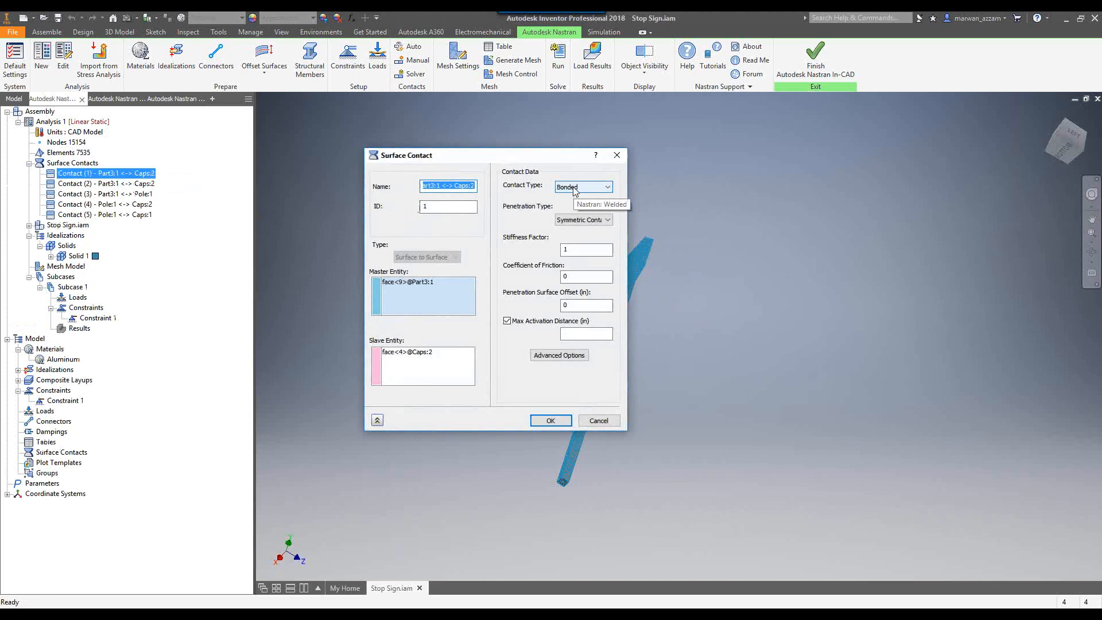
click(600, 418)
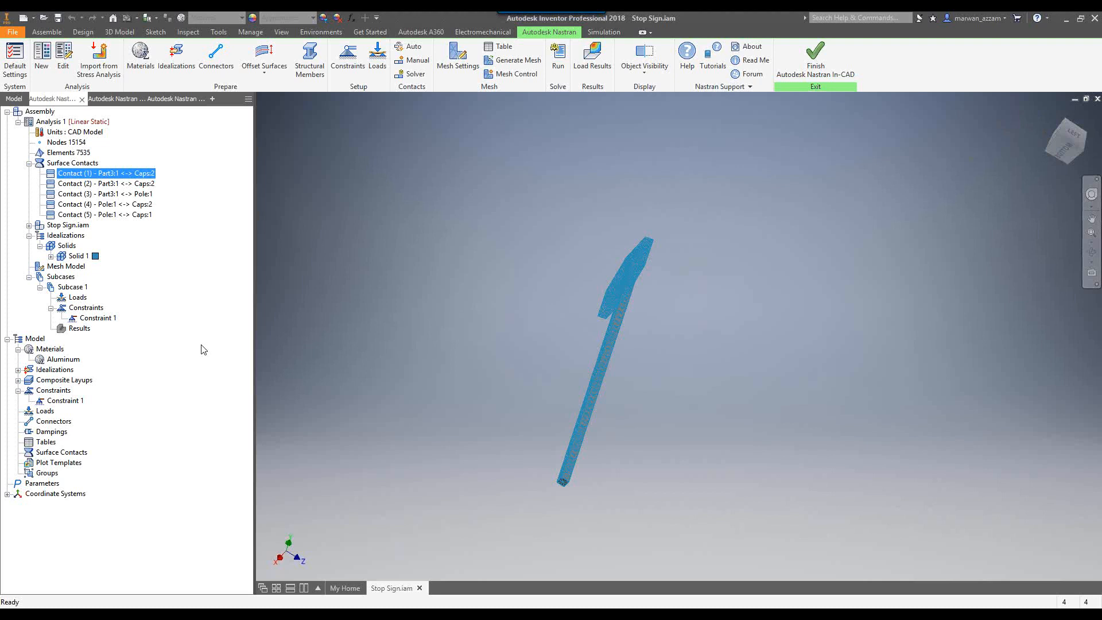
Step: Create a new load in Subcase 1 with the type From Output and start choosing its results file
click(77, 298)
right_click(79, 298)
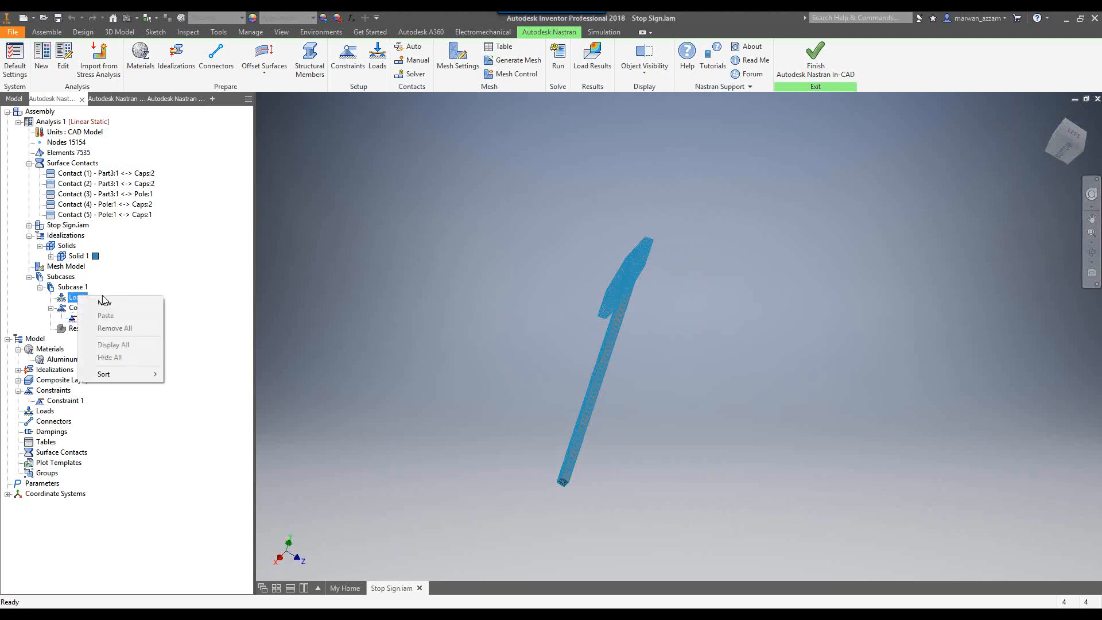
click(122, 304)
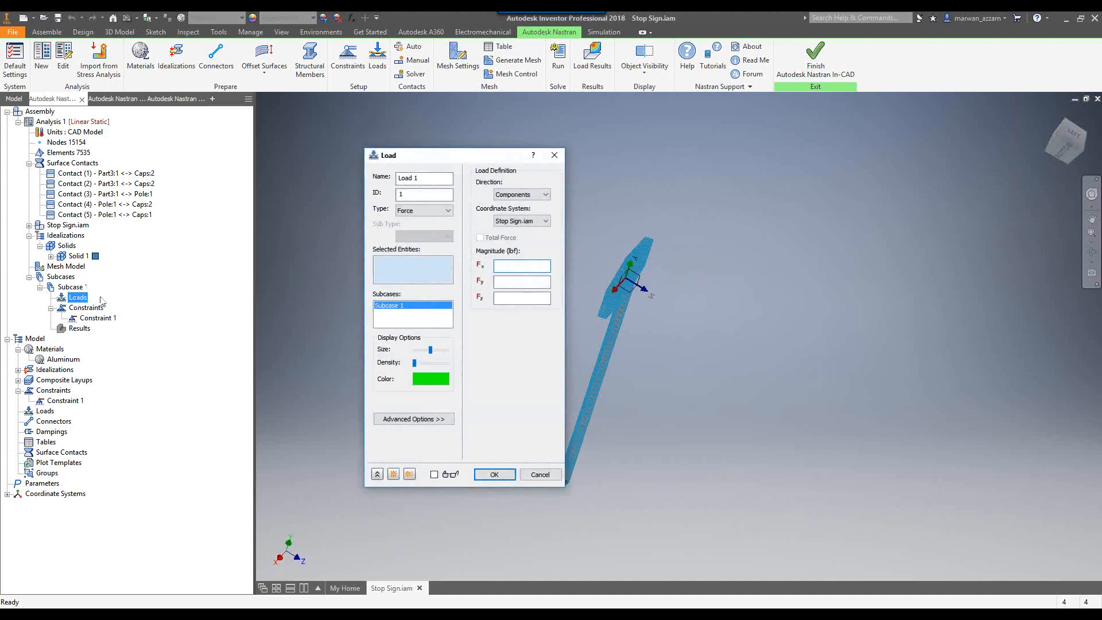
double_click(414, 212)
click(415, 213)
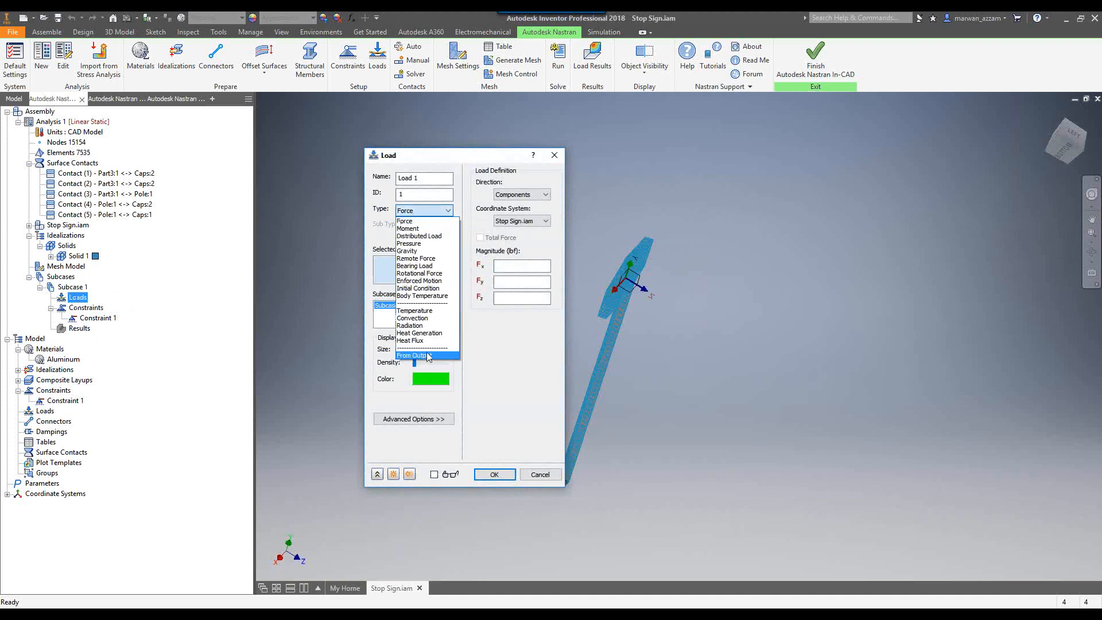
click(426, 354)
click(549, 198)
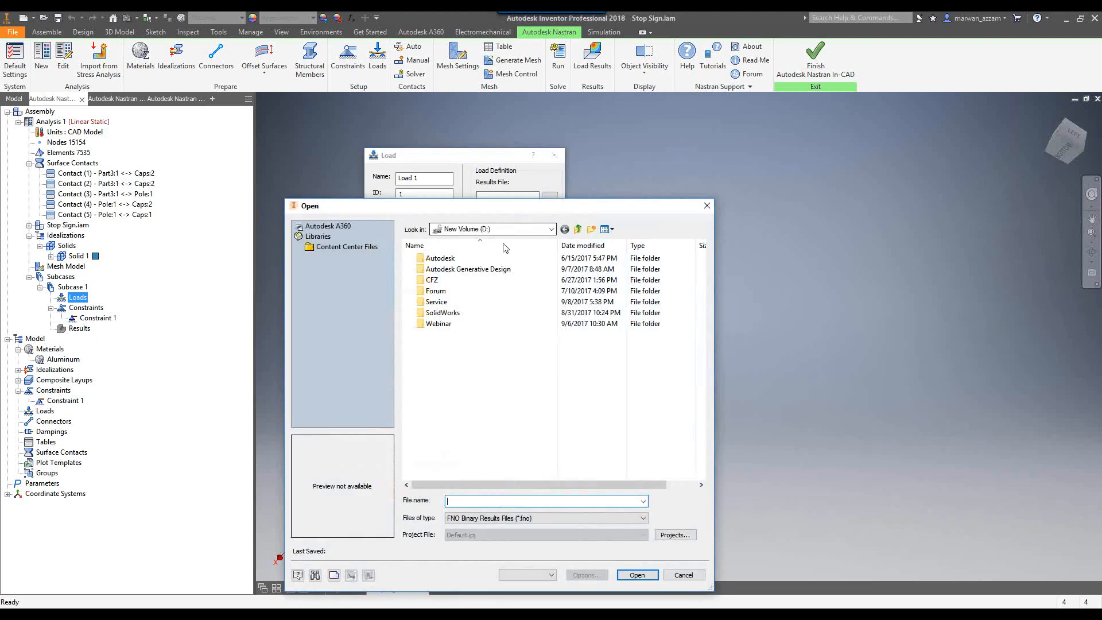
Step: Choose the Autodesk CFD result file Sign.cfdst from the Webinar project's Sign folder as the load's results file
double_click(438, 323)
click(447, 271)
double_click(447, 270)
double_click(455, 291)
double_click(453, 270)
double_click(456, 270)
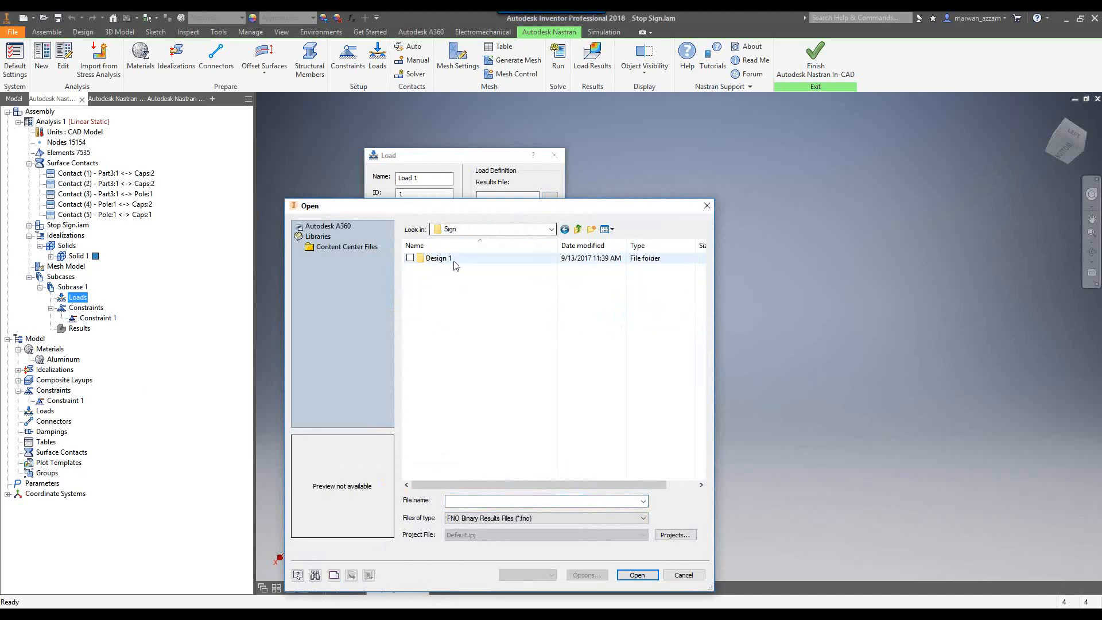
click(537, 518)
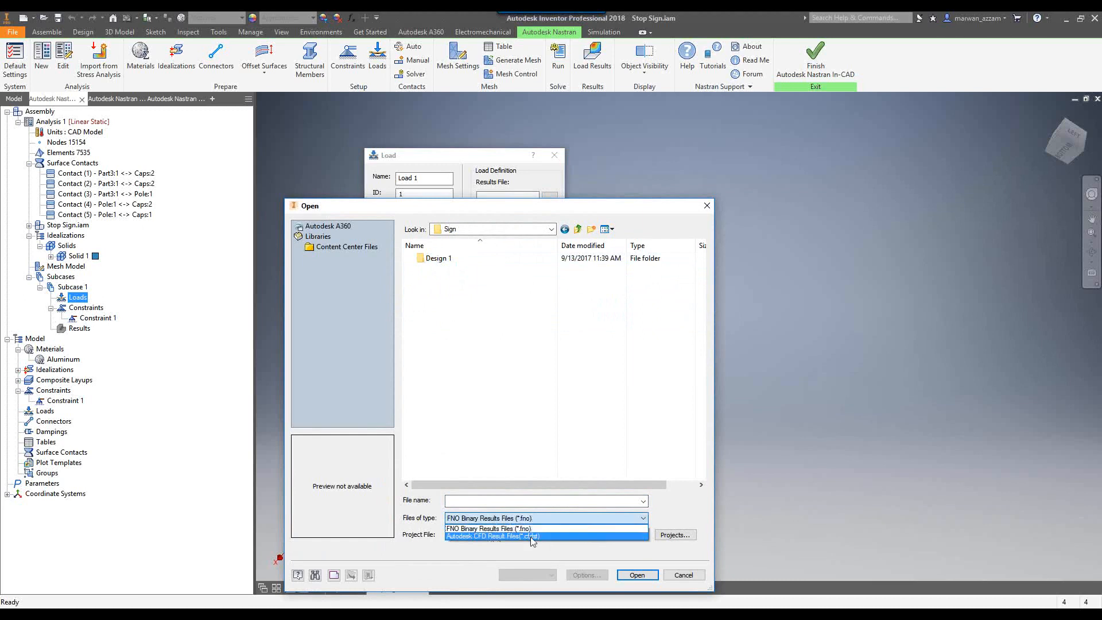
click(533, 537)
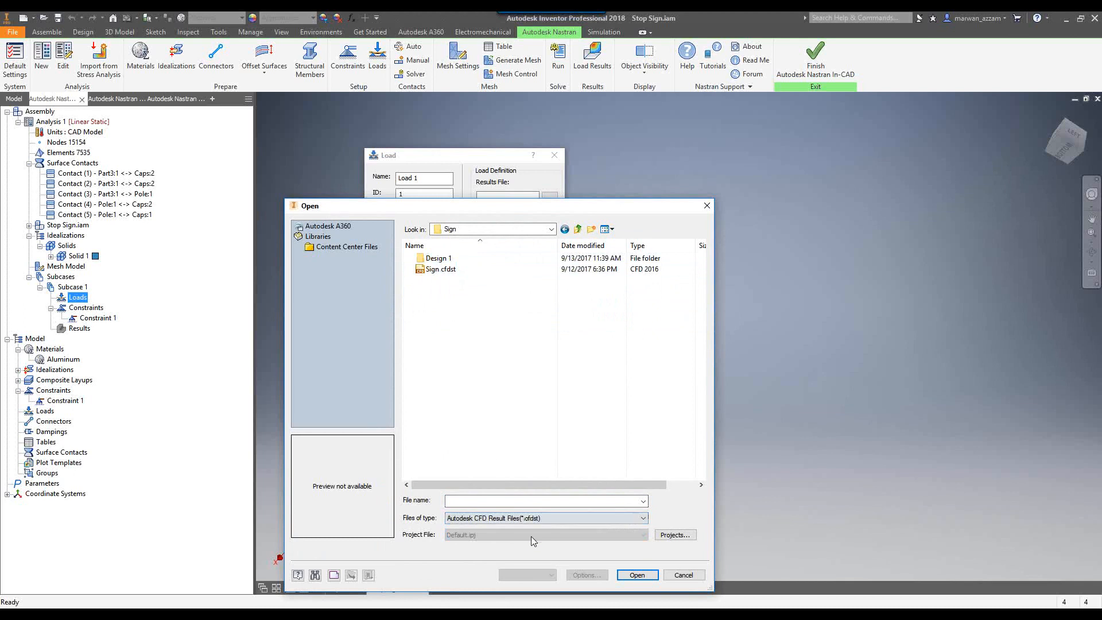
click(431, 270)
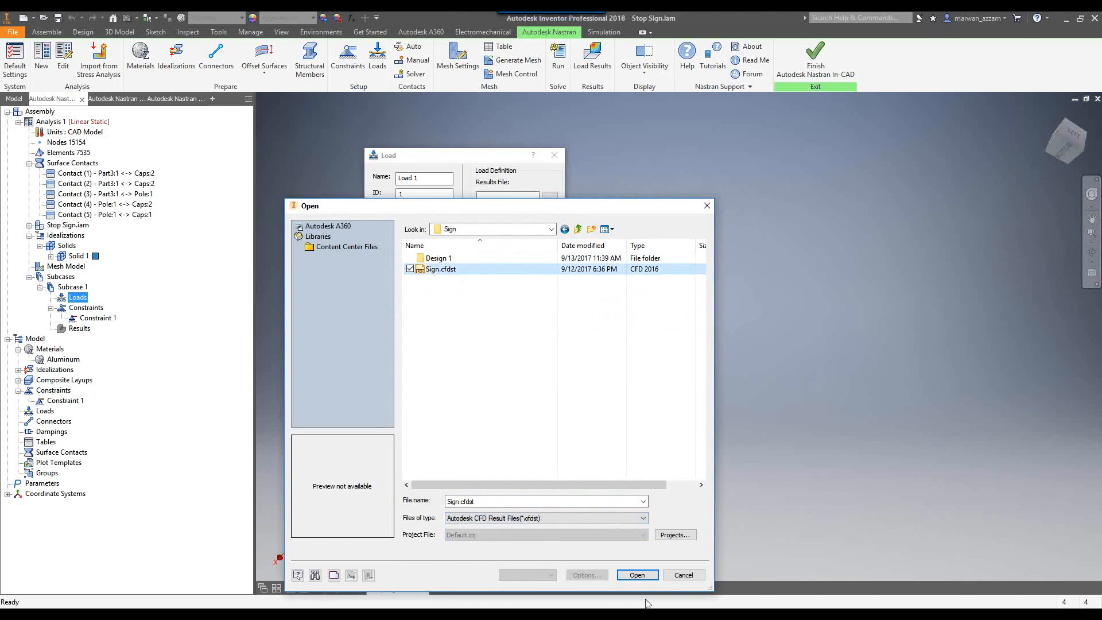
click(650, 579)
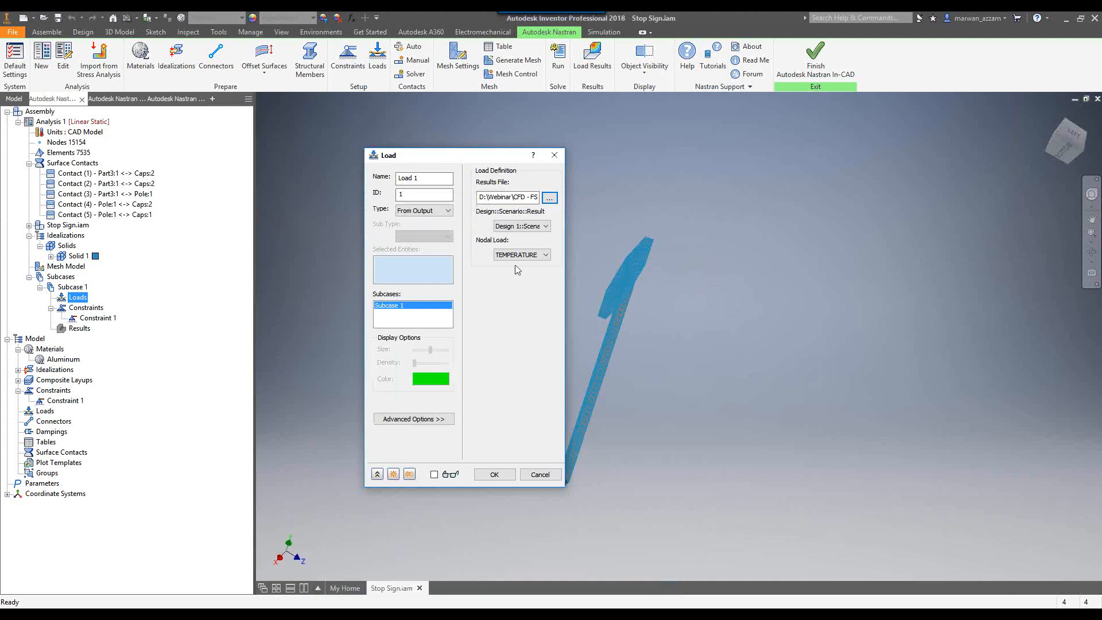
Step: Set the nodal load of Load 1 to PRESSURE and try to create the load
click(513, 255)
click(520, 276)
click(501, 474)
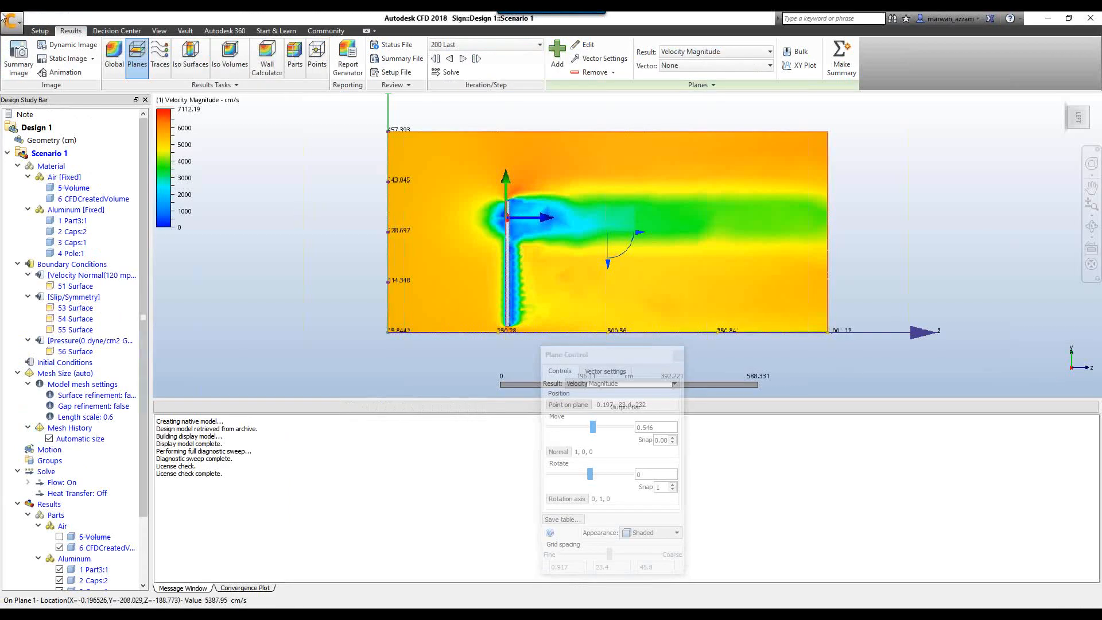
Step: Exit Autodesk CFD, return to Inventor and create the pressure load from the CFD results
click(13, 23)
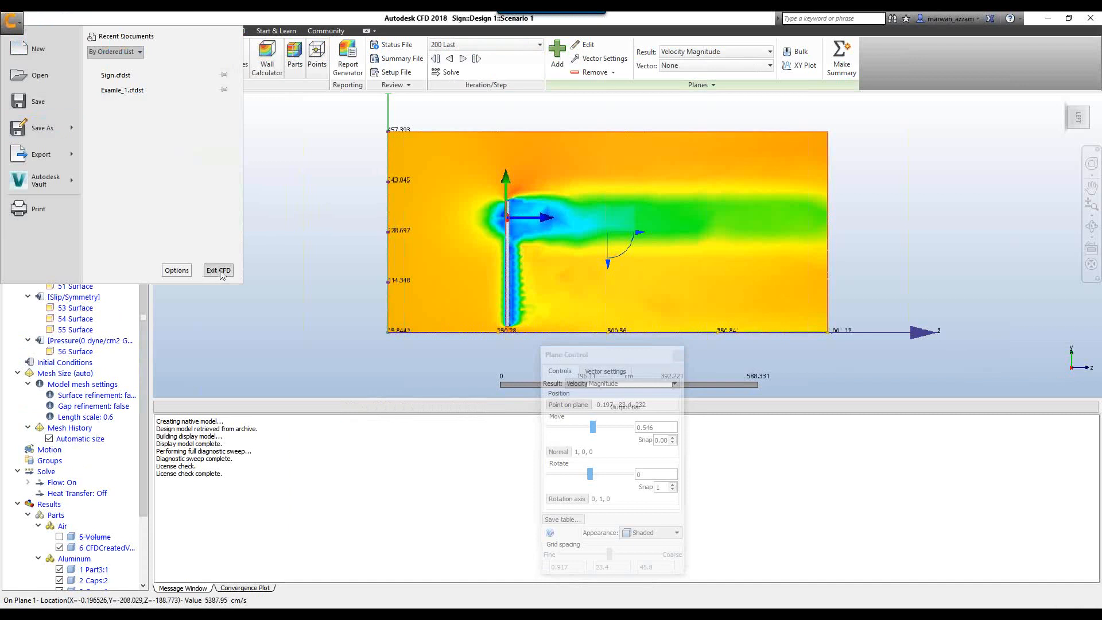
click(217, 271)
click(513, 320)
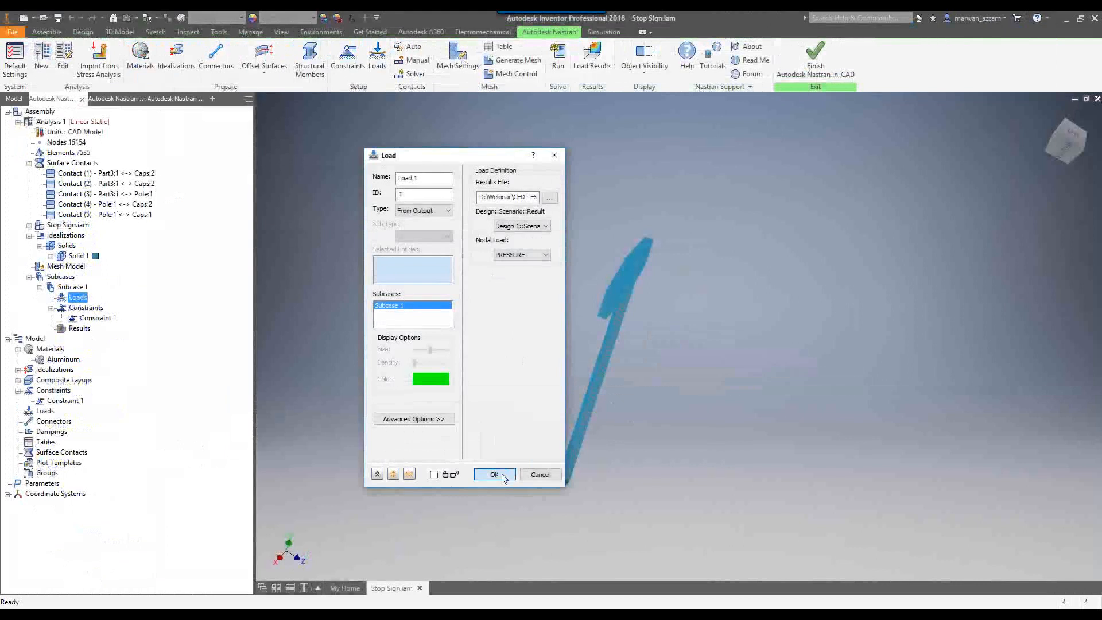
click(495, 474)
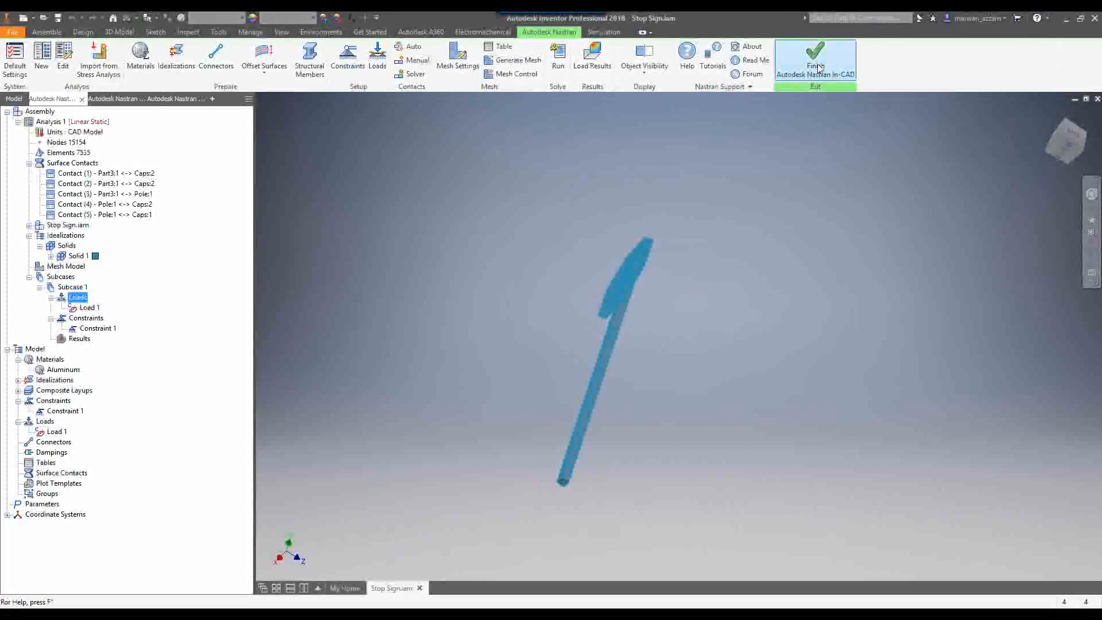
Step: Finish the Nastran In-CAD environment, then save and close the Stop Sign.iam assembly
click(816, 64)
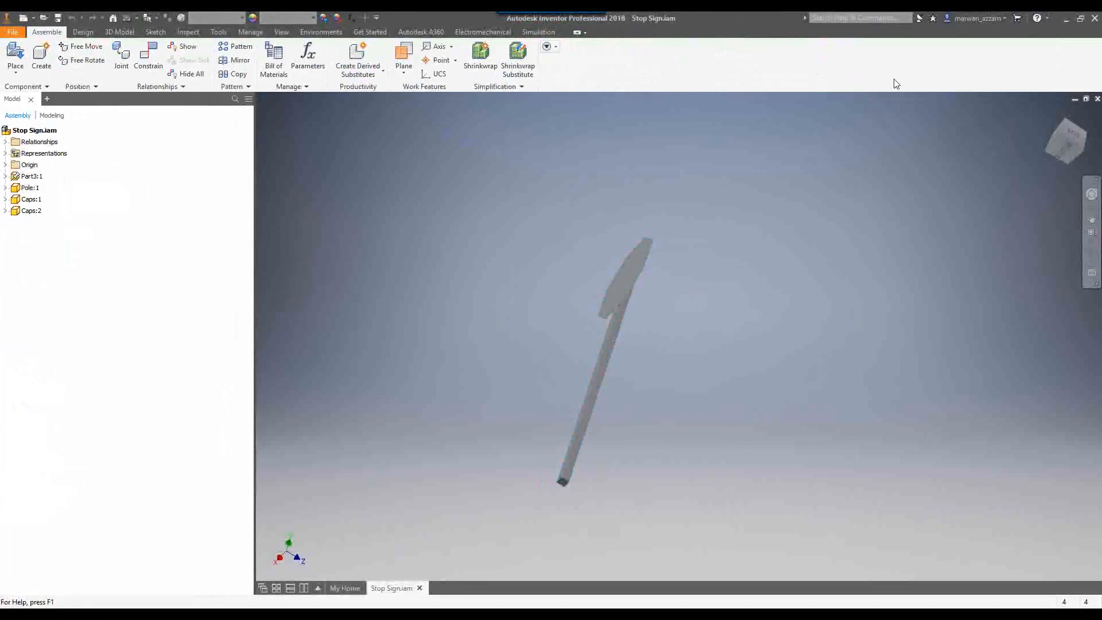
click(58, 18)
click(418, 588)
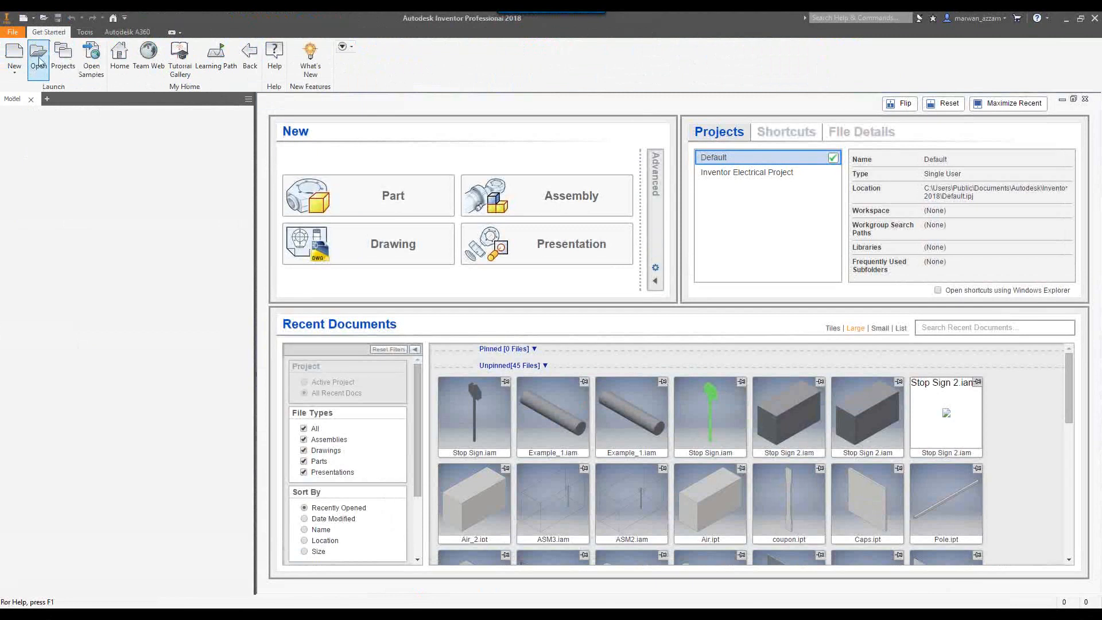
Step: Open Stop Sign.iam from the Example 2 folder in Models Backup and enter the Nastran In-CAD environment
click(39, 59)
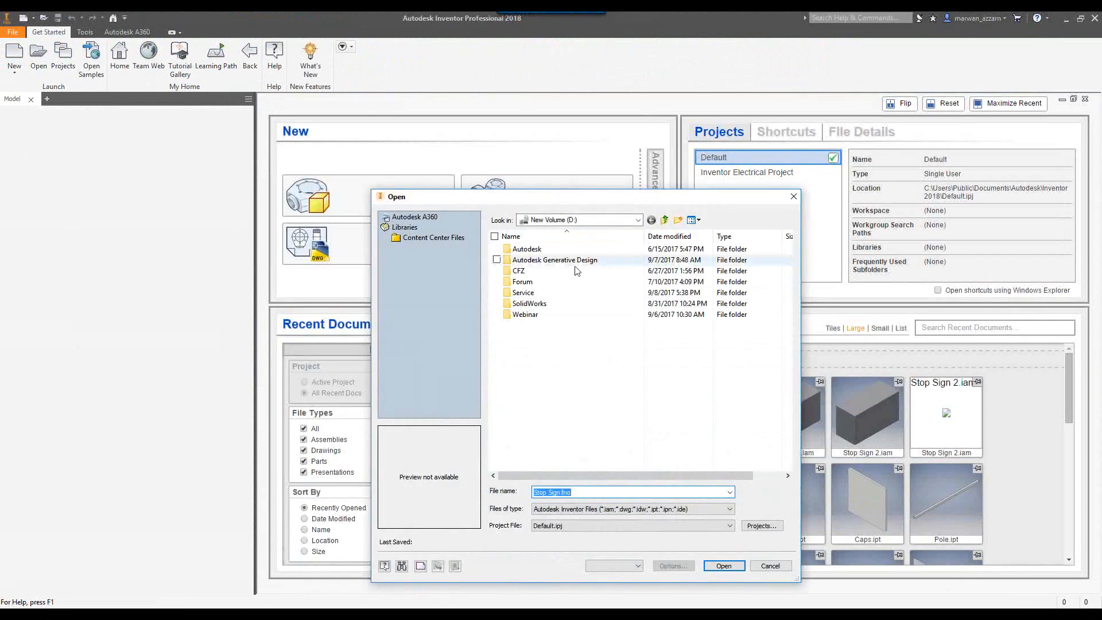
double_click(539, 314)
double_click(539, 260)
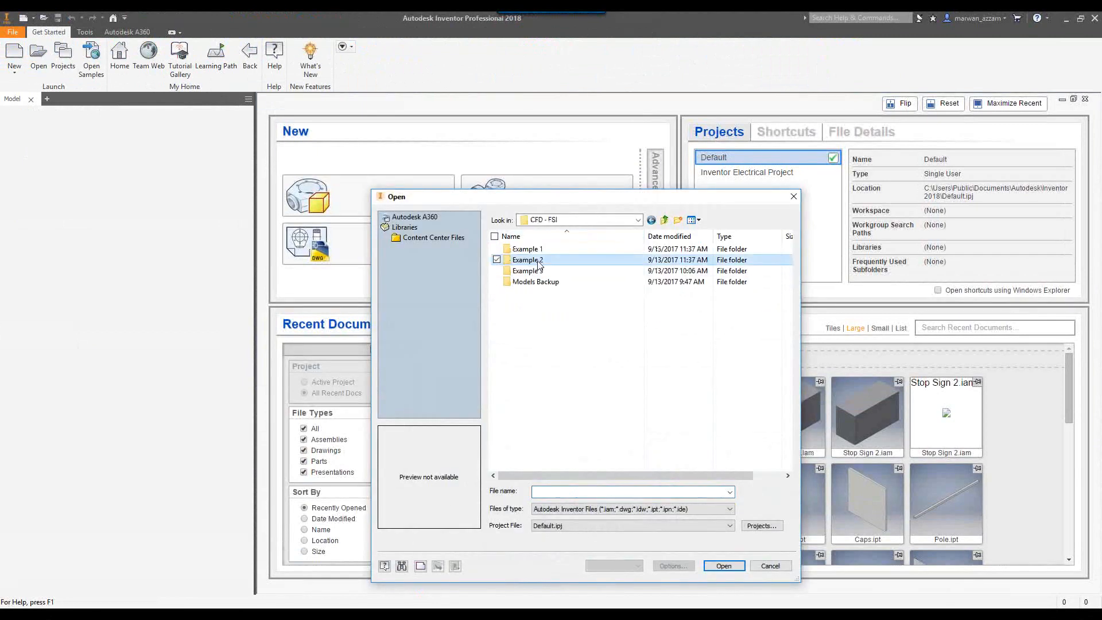
click(544, 285)
double_click(543, 284)
double_click(531, 261)
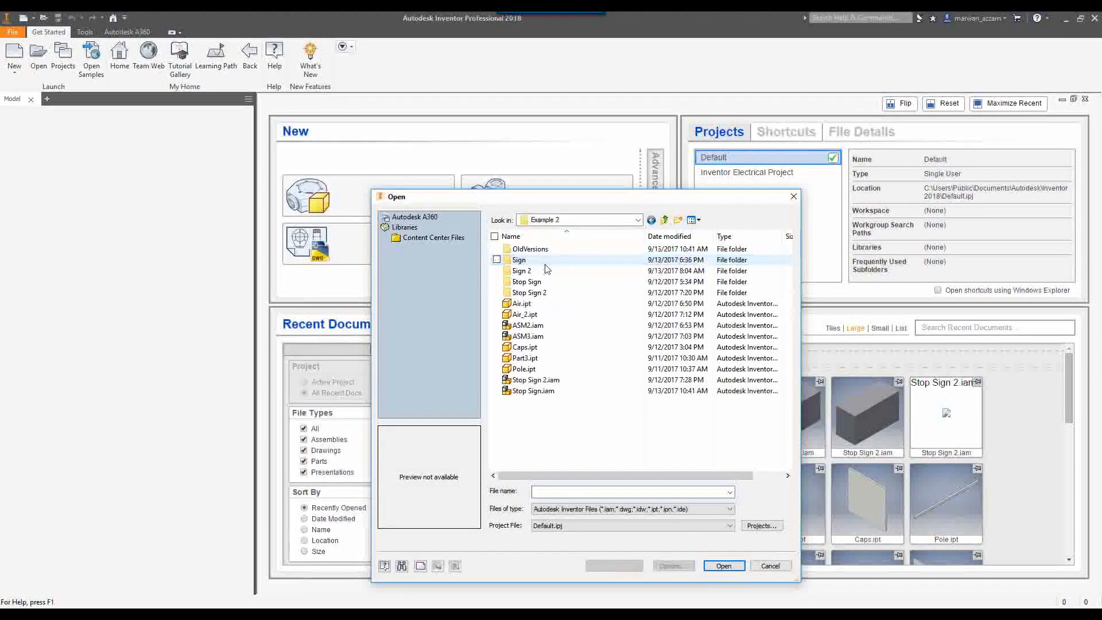
click(543, 391)
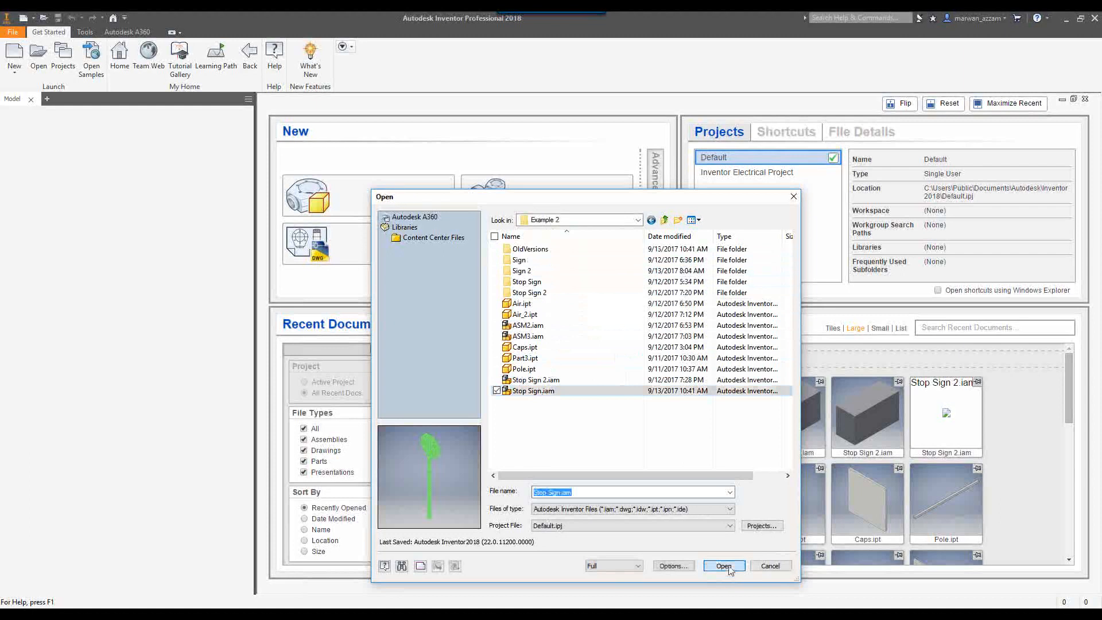
click(724, 565)
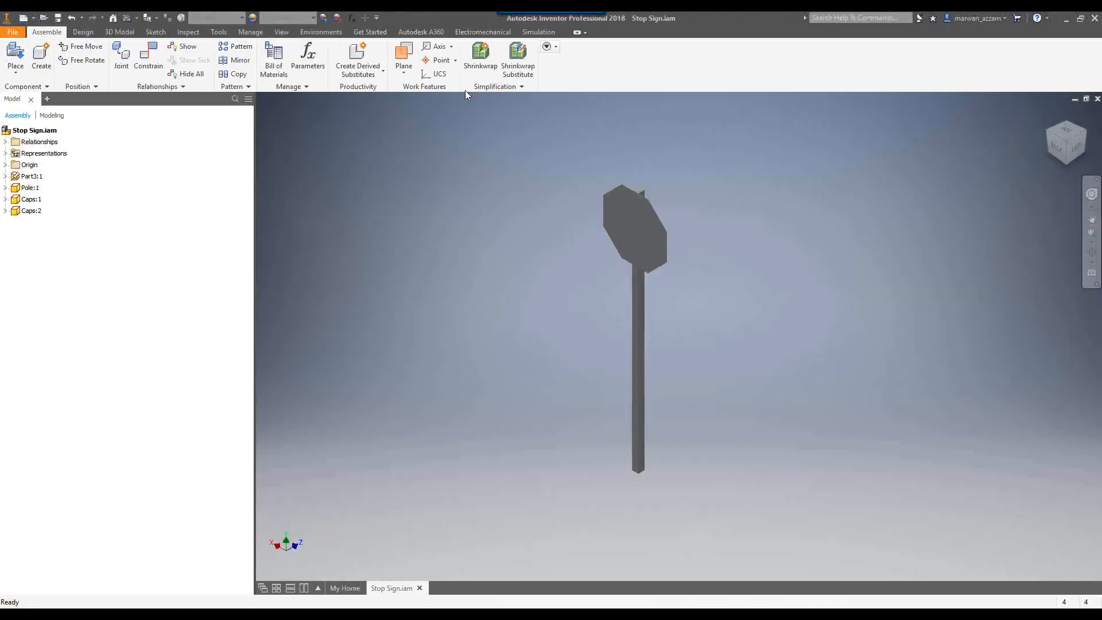
click(321, 32)
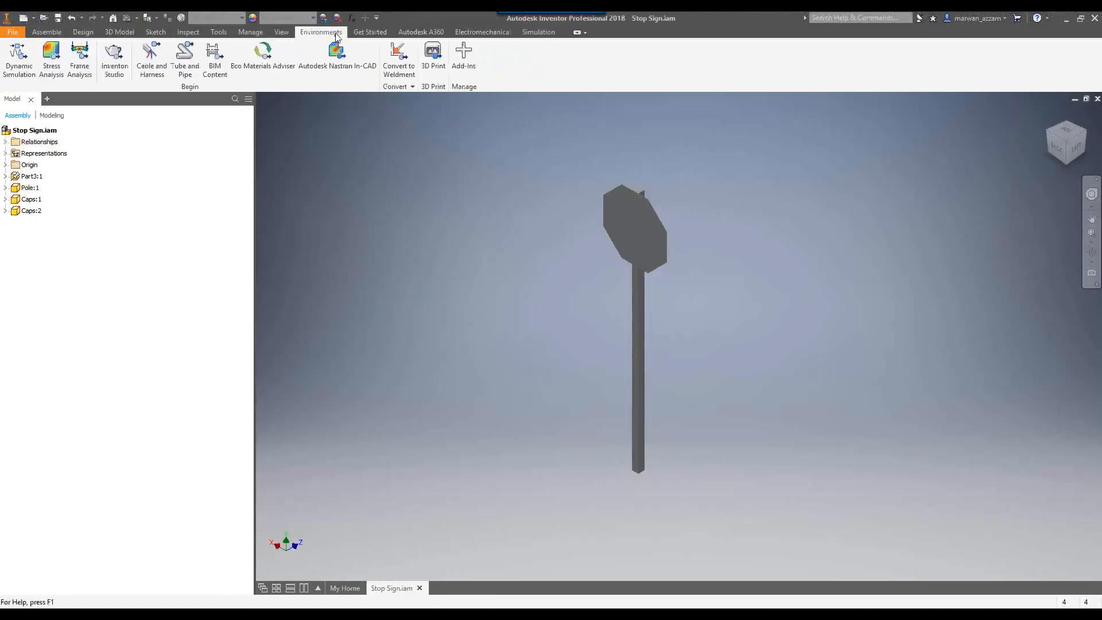
click(362, 77)
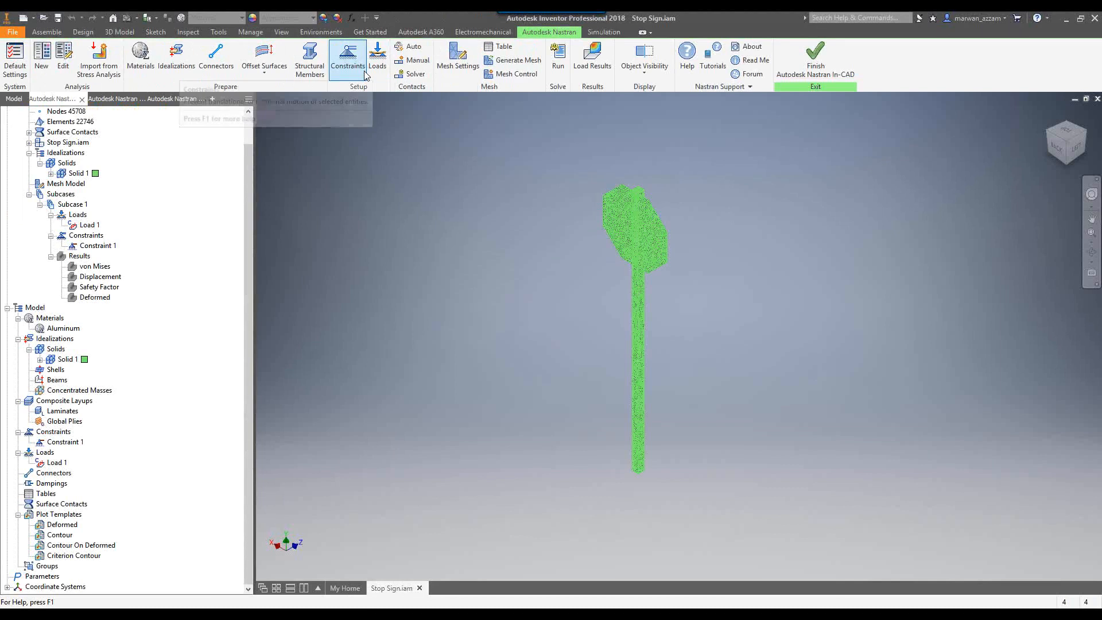
Step: Start loading analysis results and browse to the Example 2 folder inside Models Backup
click(601, 60)
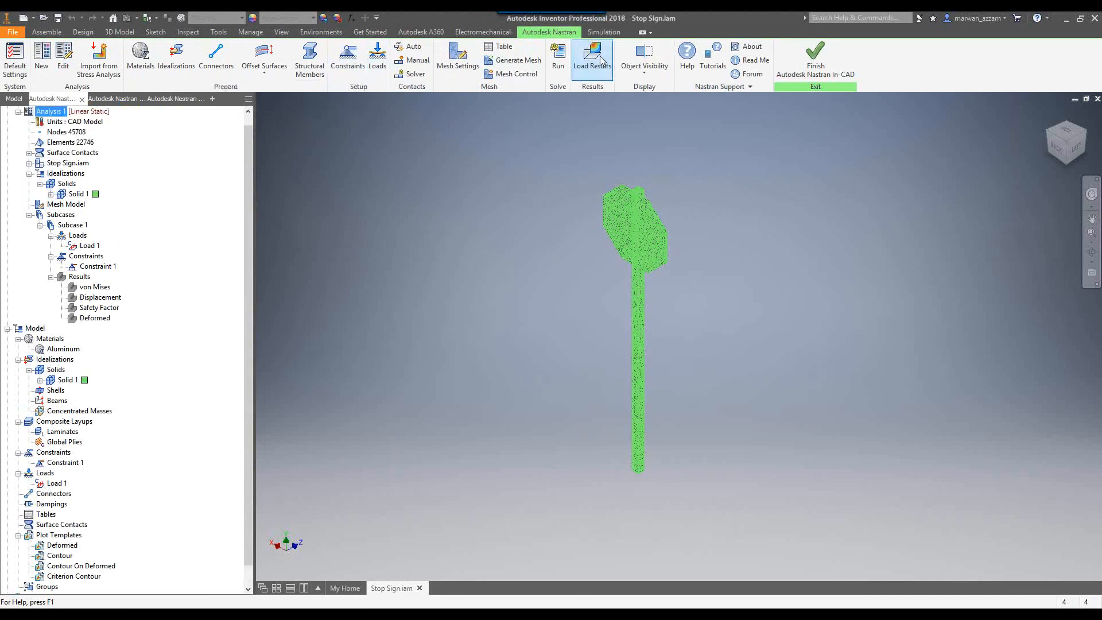
click(534, 315)
double_click(533, 314)
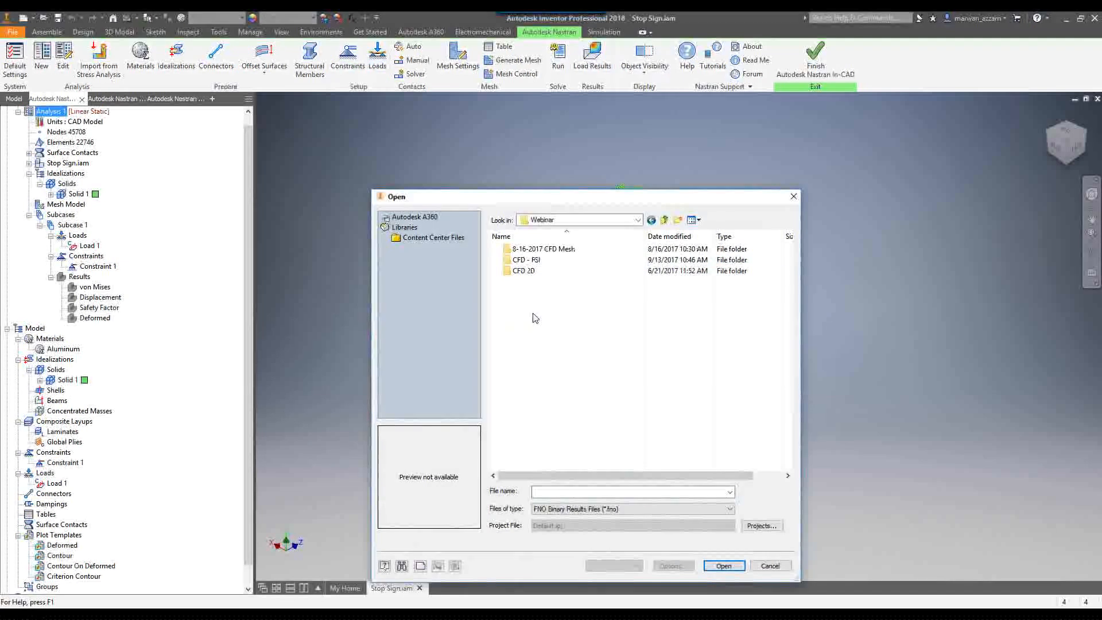
double_click(548, 259)
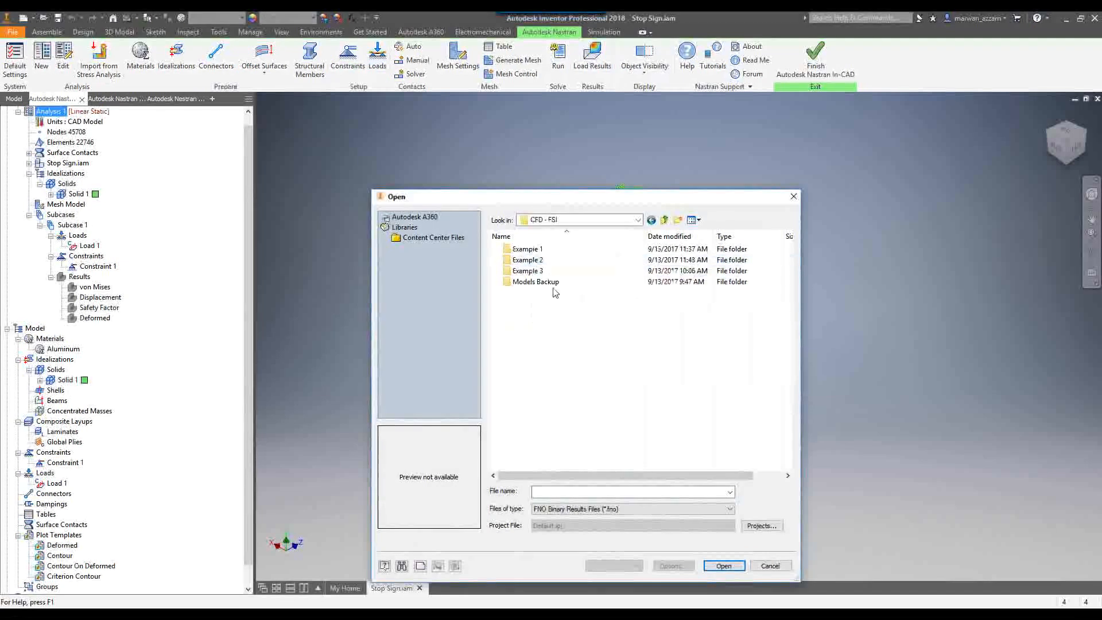
double_click(542, 260)
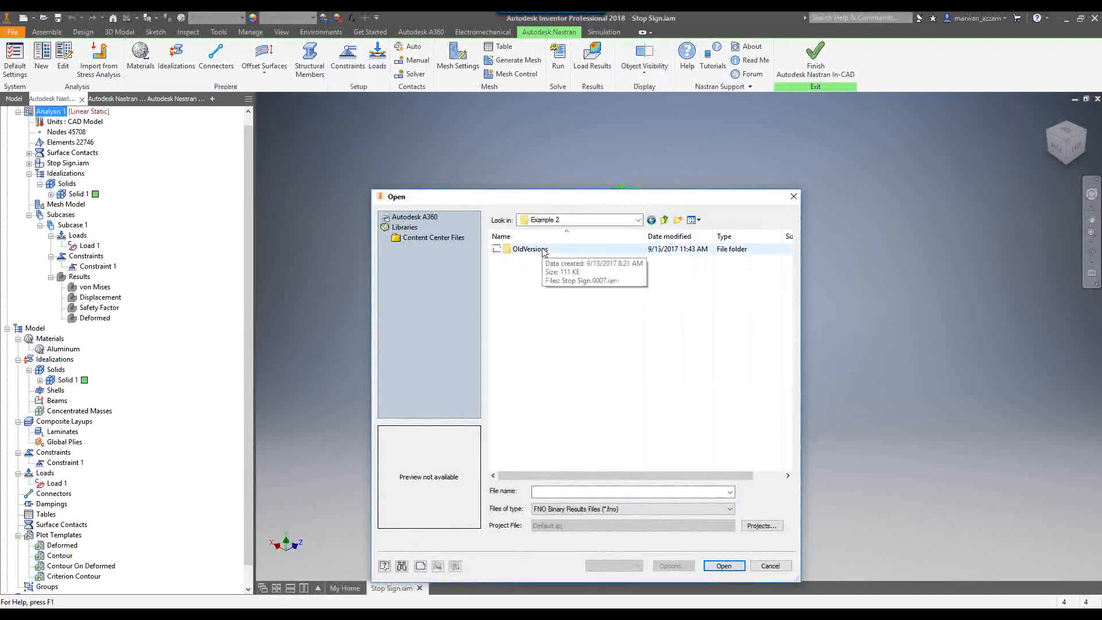
click(664, 221)
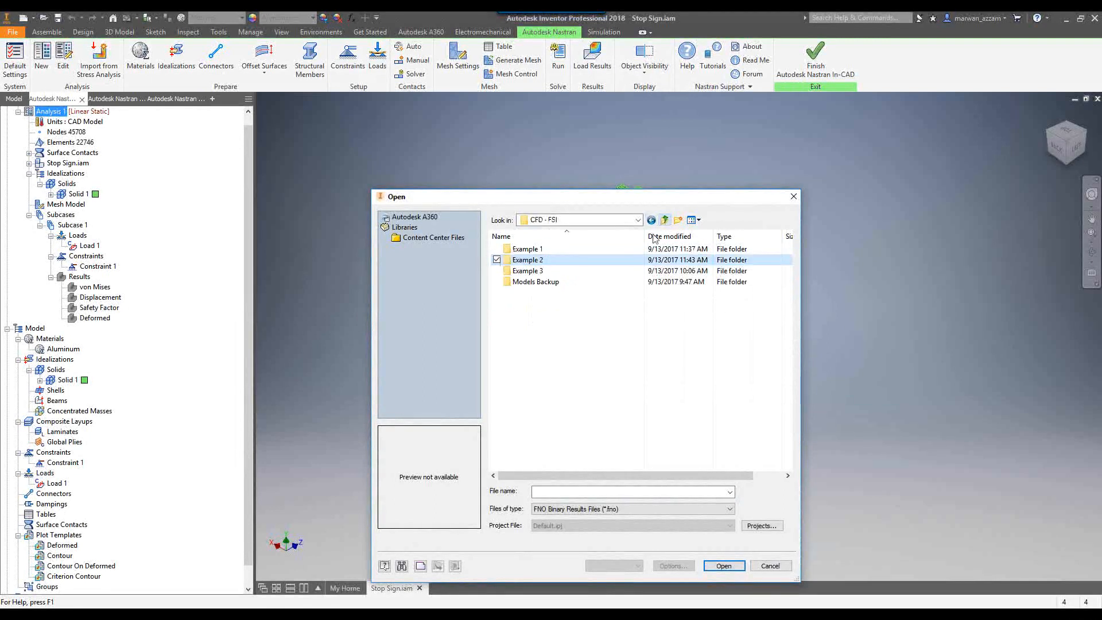
double_click(535, 282)
click(542, 261)
double_click(543, 261)
click(543, 261)
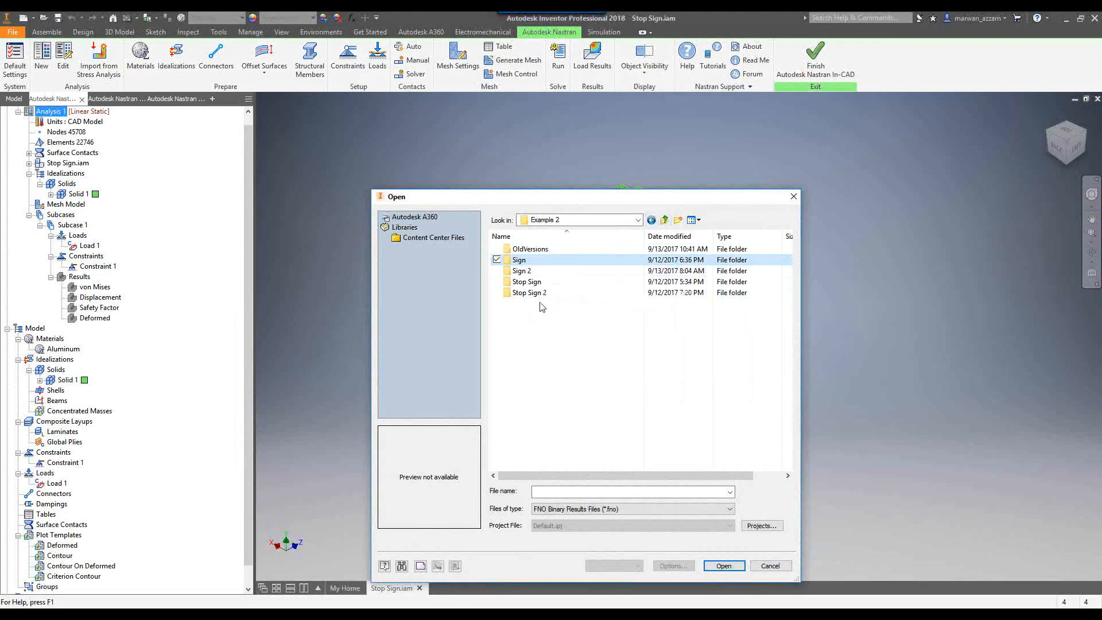
Step: Load the results file 5eeklk2p8.FNO from the FEA folder under Stop Sign and InCAD
click(539, 282)
click(516, 282)
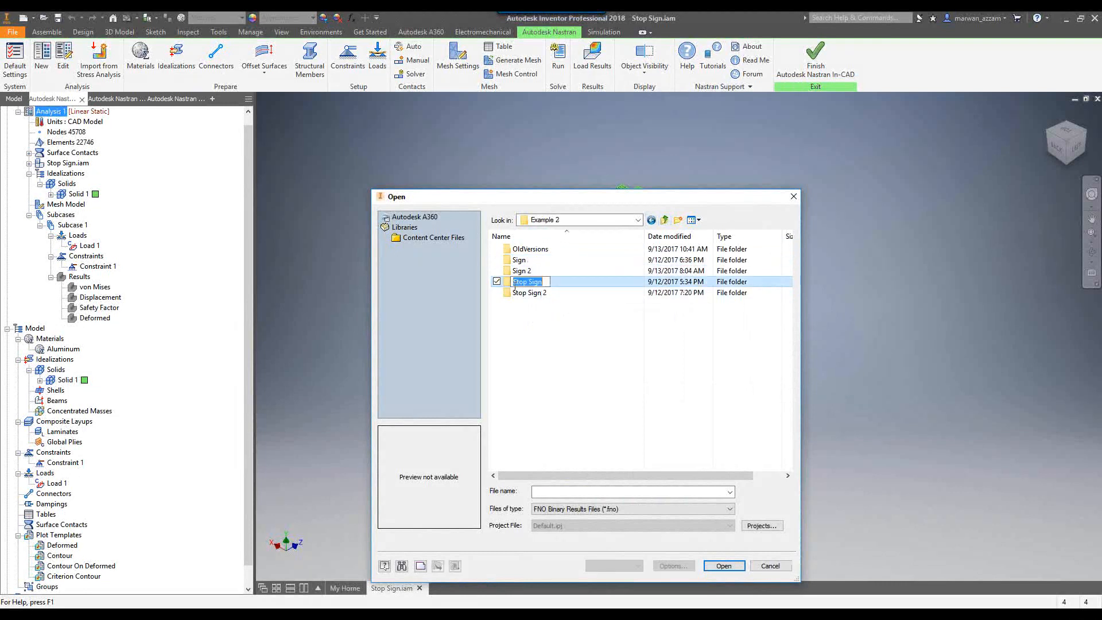
click(507, 284)
double_click(508, 284)
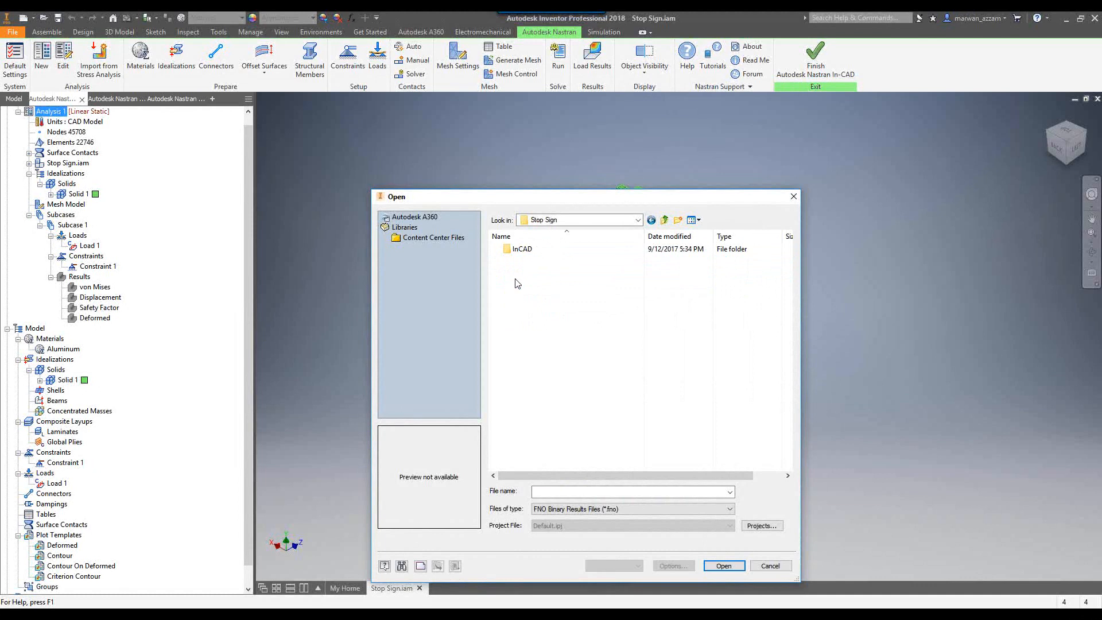
double_click(519, 252)
click(520, 254)
double_click(520, 251)
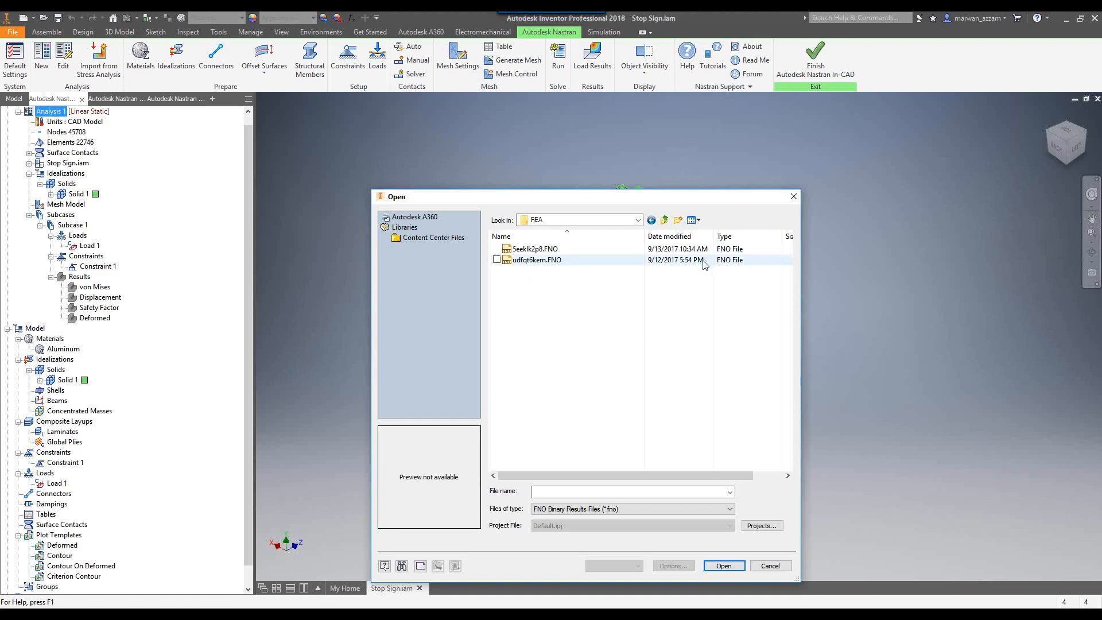
click(548, 250)
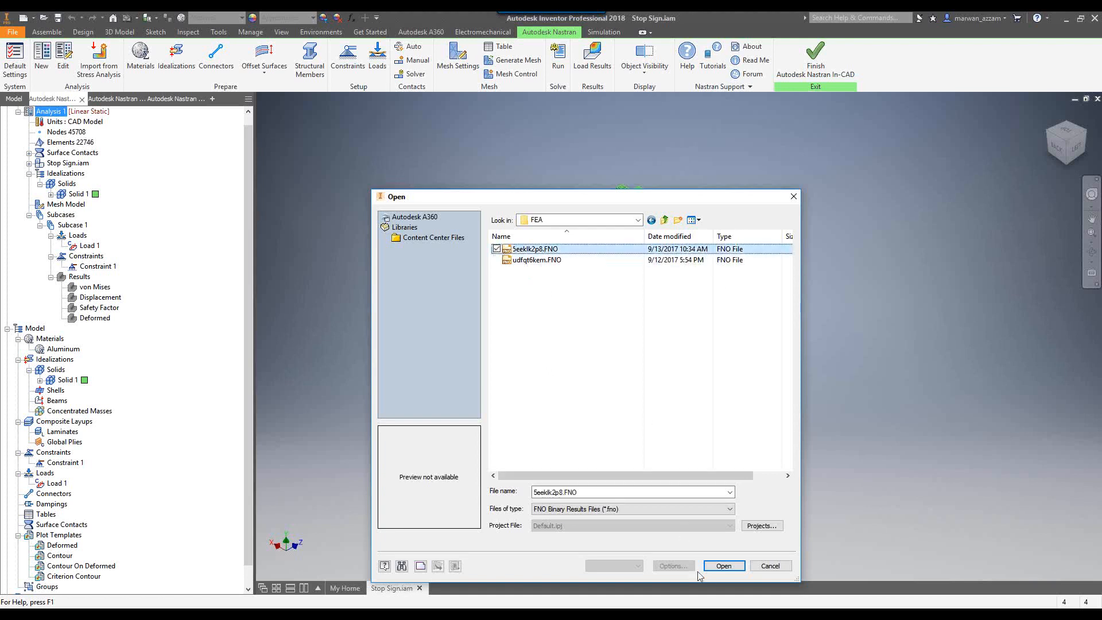
click(724, 567)
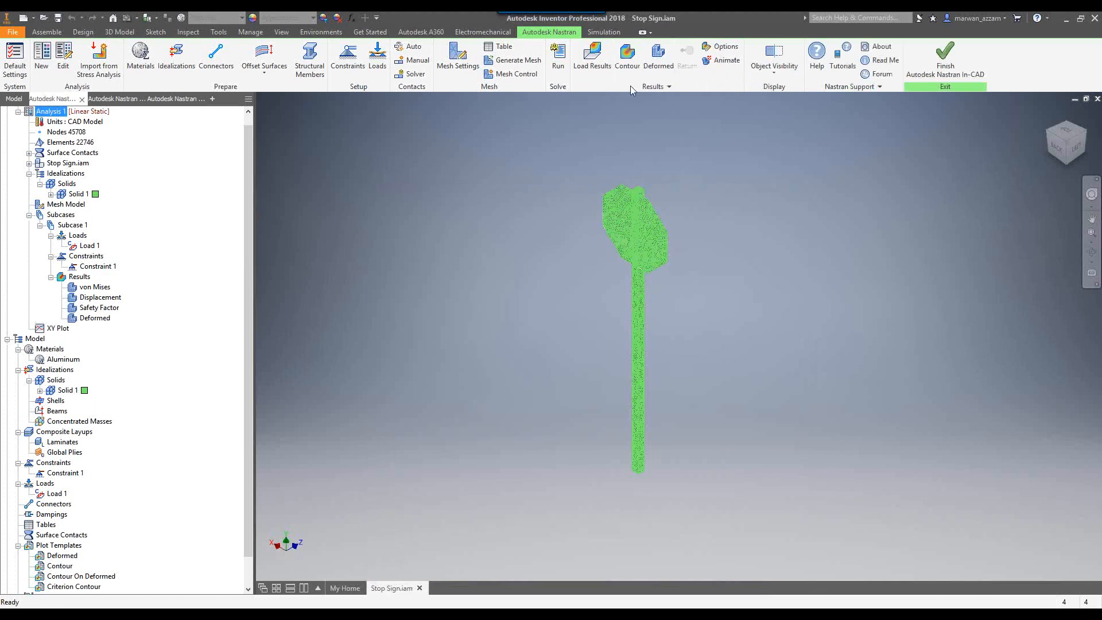
Step: Display the total displacement contour for Subcase 1 and inspect the sign and pole from the side
click(629, 64)
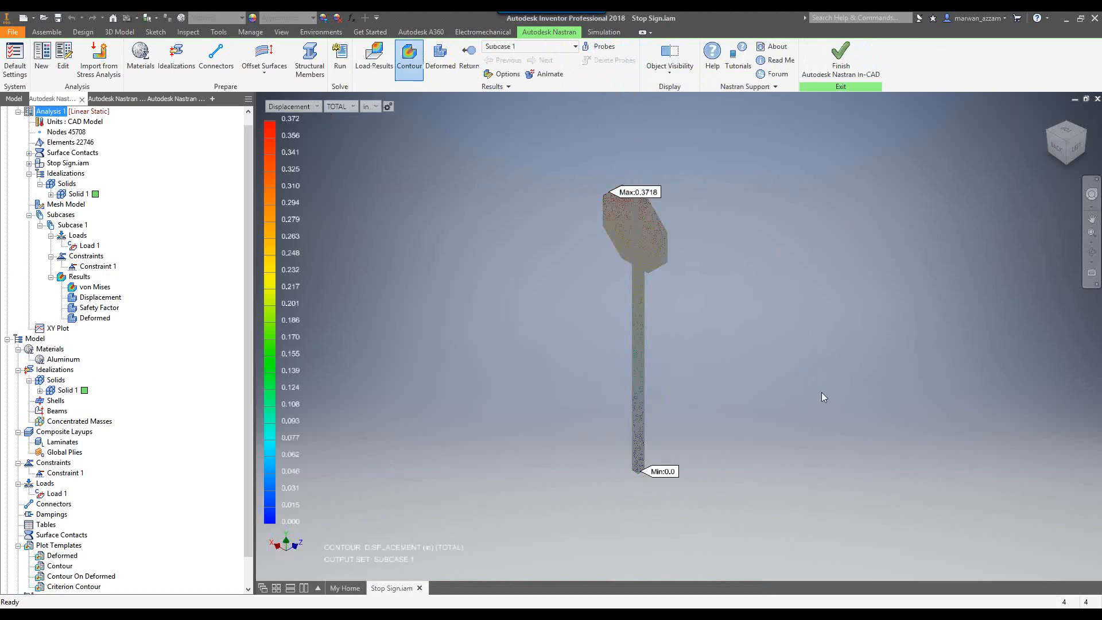
shift+middle_drag(821, 342, 755, 313)
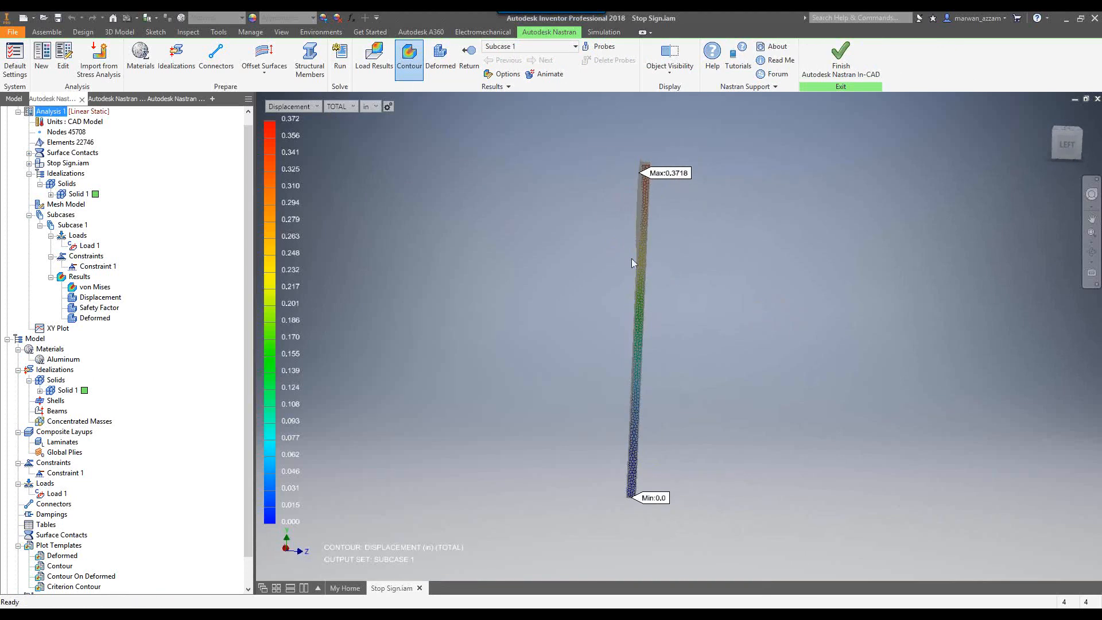
shift+middle_drag(609, 253, 652, 261)
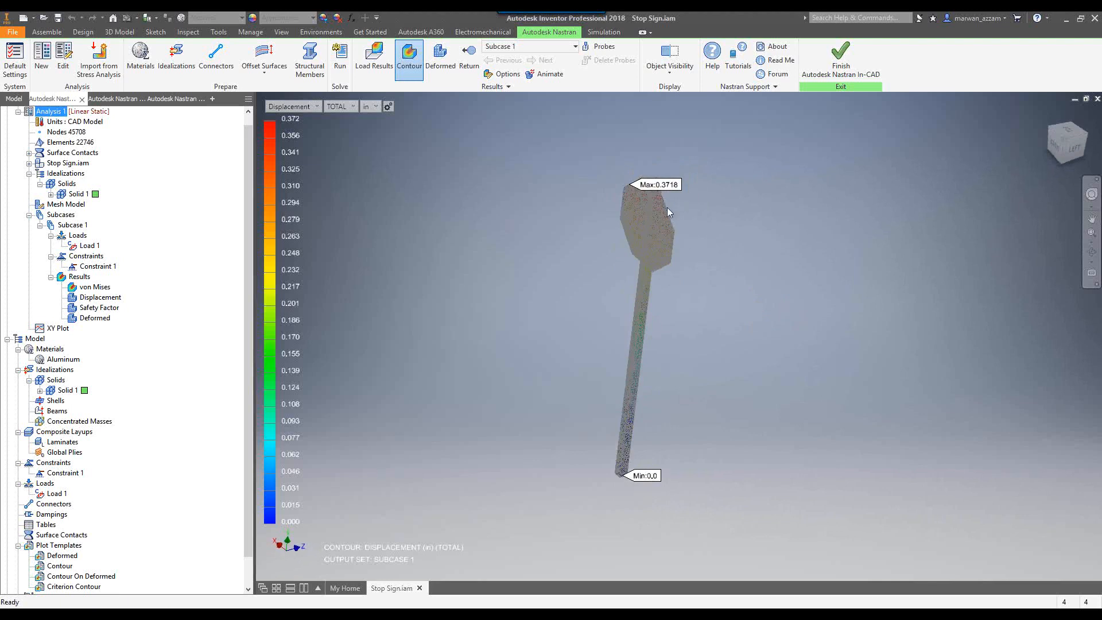
Step: Turn on the deformed shape in the displacement contour plot's options, apply it, and inspect the bent sign against its undeformed outline from the side
click(504, 75)
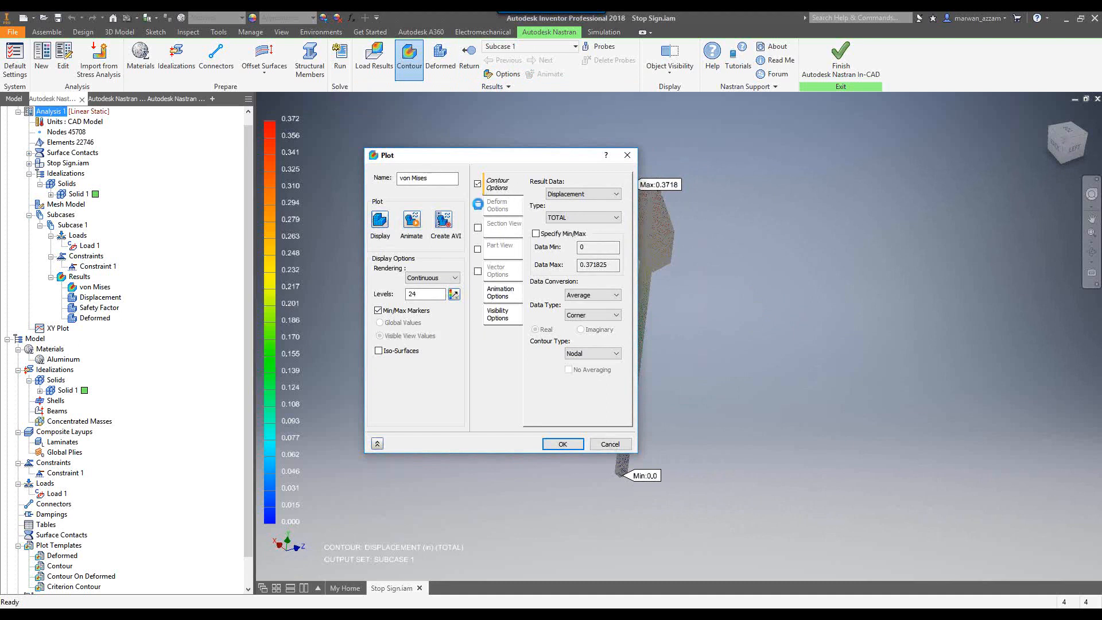
click(482, 208)
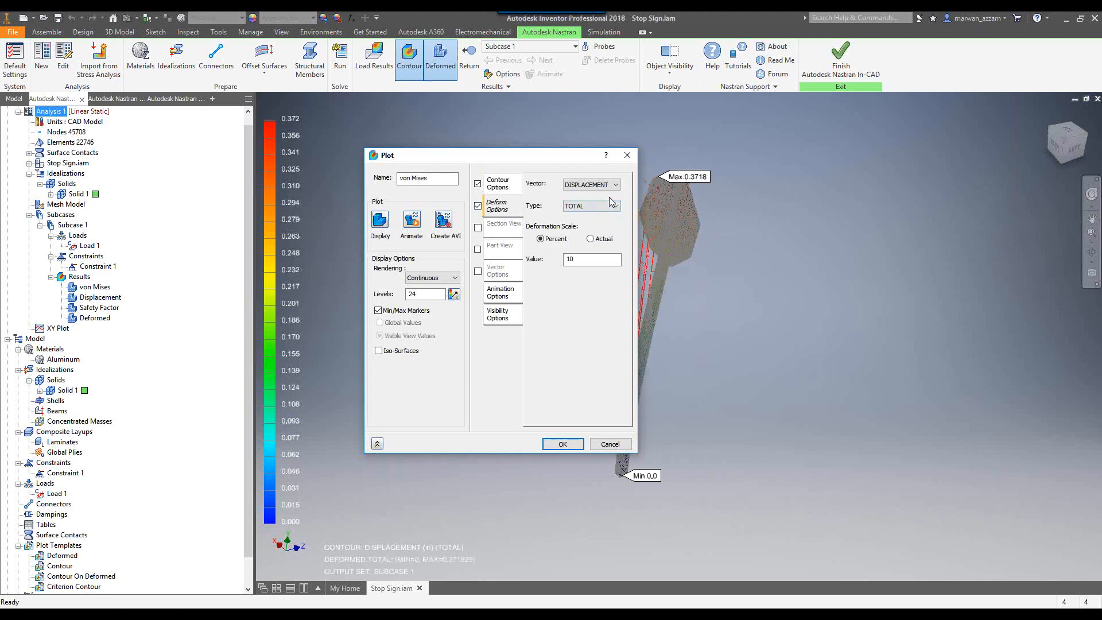
drag(544, 159, 402, 152)
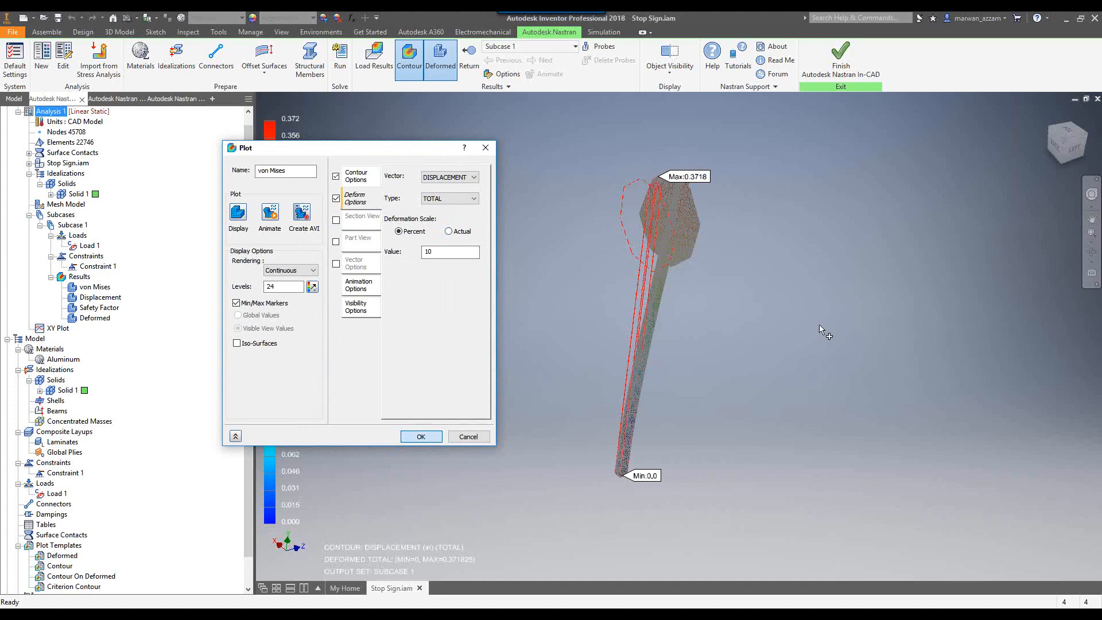
click(420, 436)
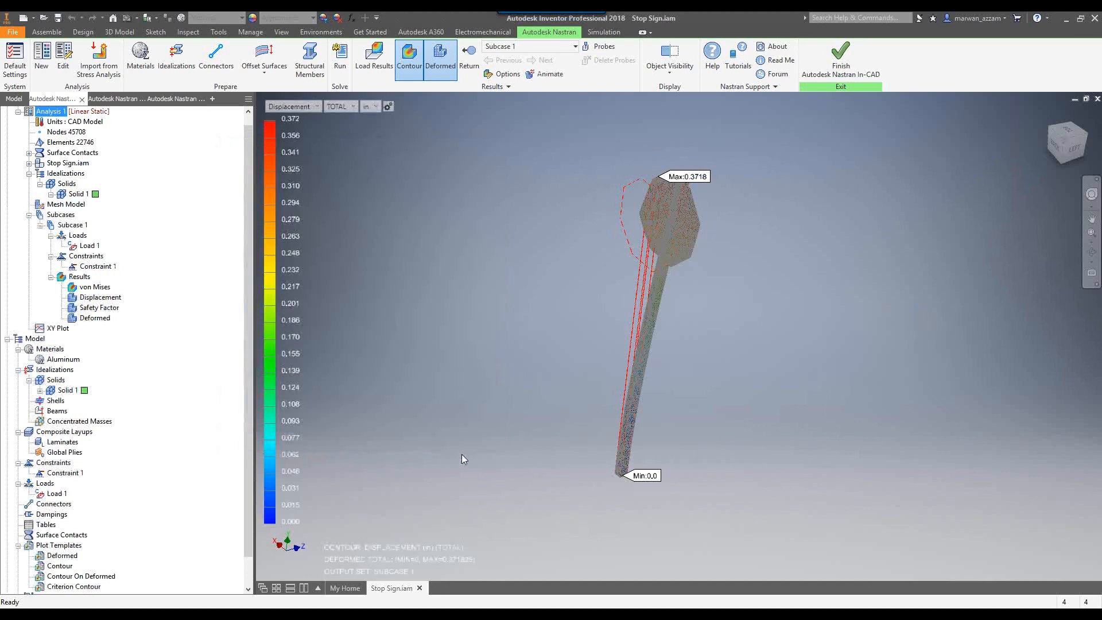
shift+middle_drag(784, 234, 720, 207)
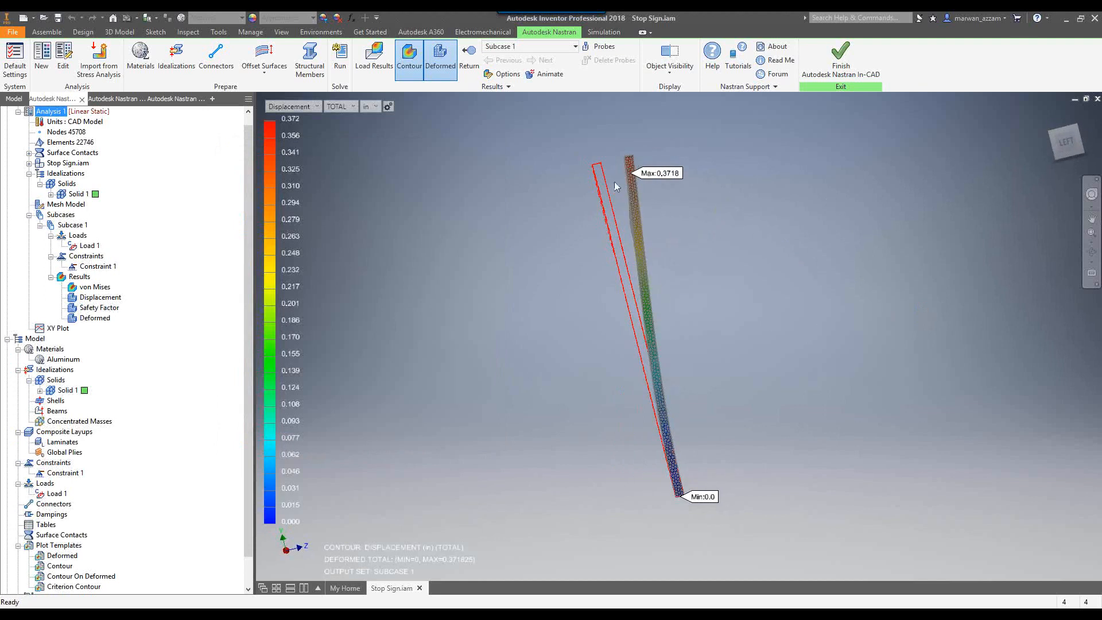
shift+middle_drag(694, 281, 788, 293)
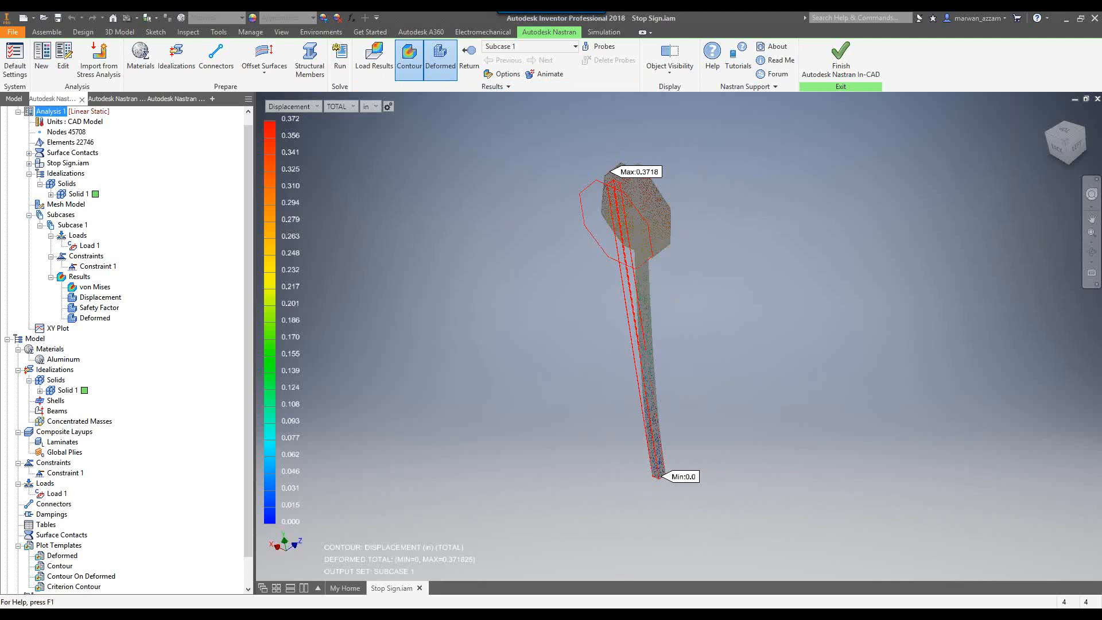
Step: Launch Autodesk CFD 2018 and open the recent Sign design study with Design 1, Scenario 1
key(super)
text(cfd)
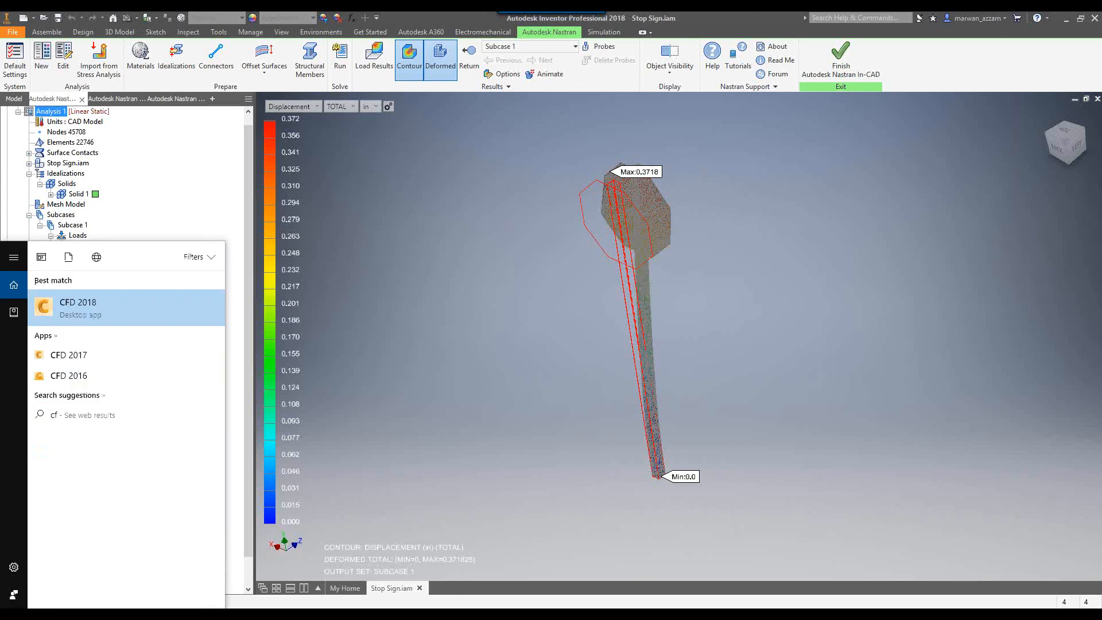
click(125, 308)
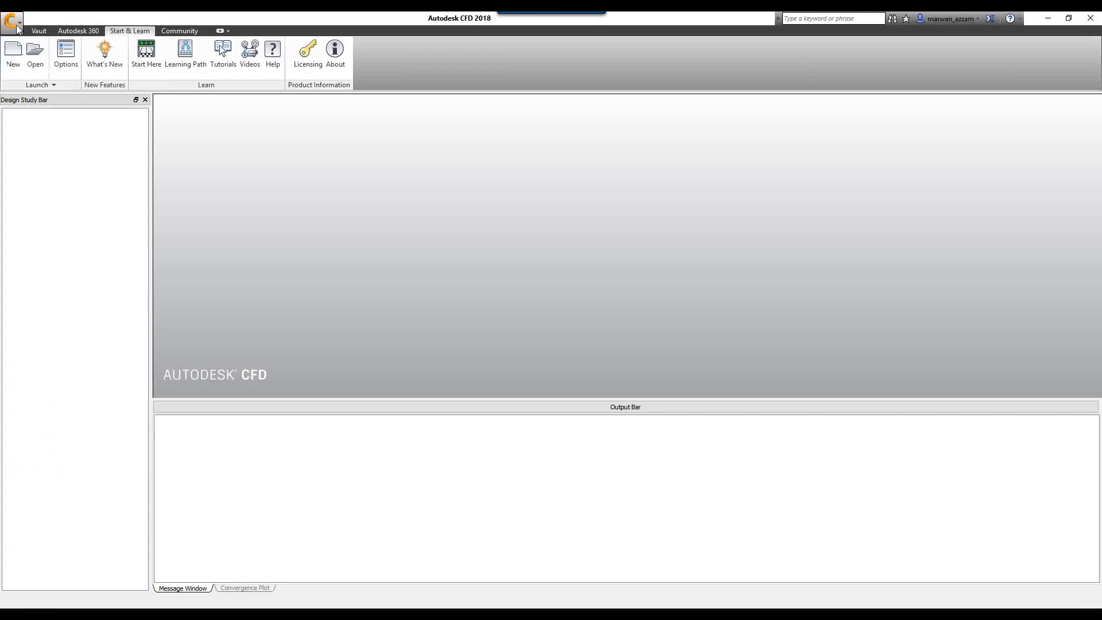
click(11, 22)
click(139, 79)
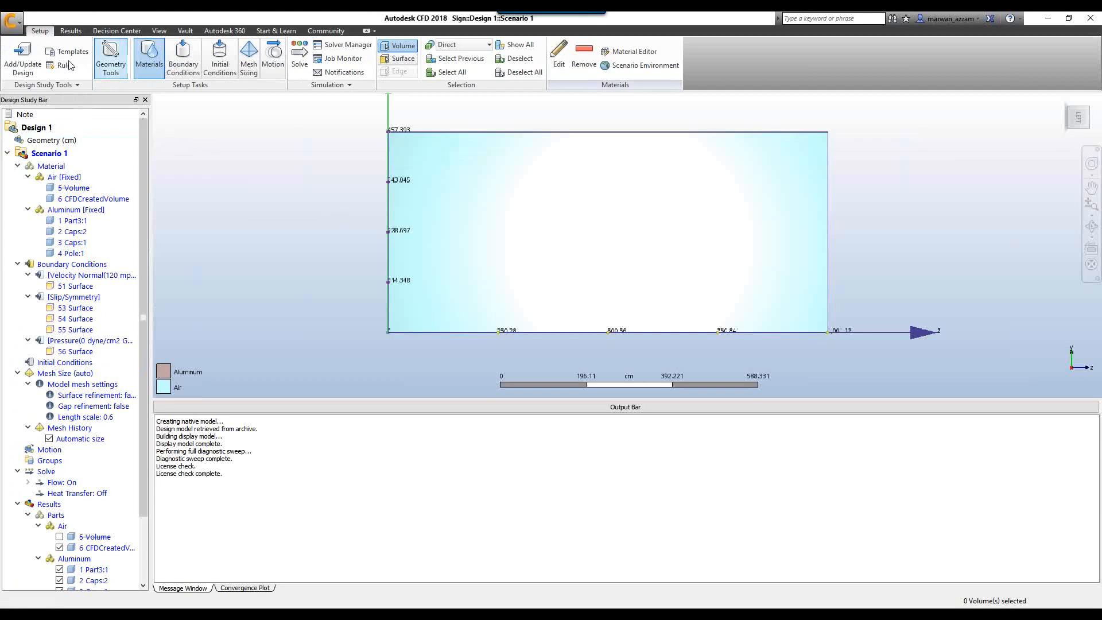
Step: Show the Velocity Magnitude results for Scenario 1 of the sign study and look over the available results tasks
click(70, 31)
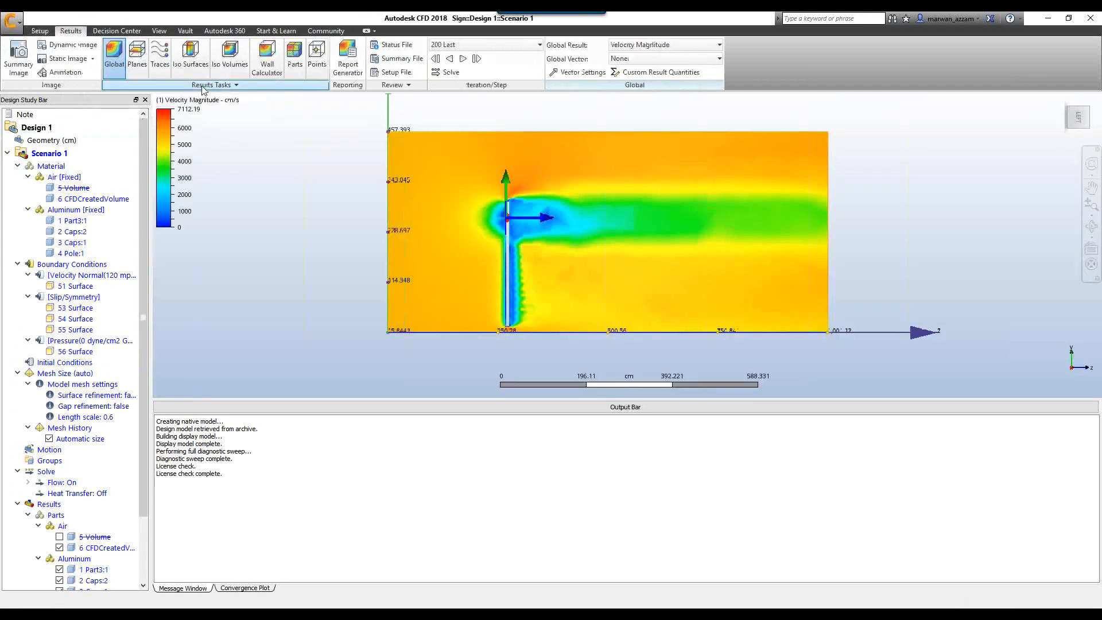
click(225, 88)
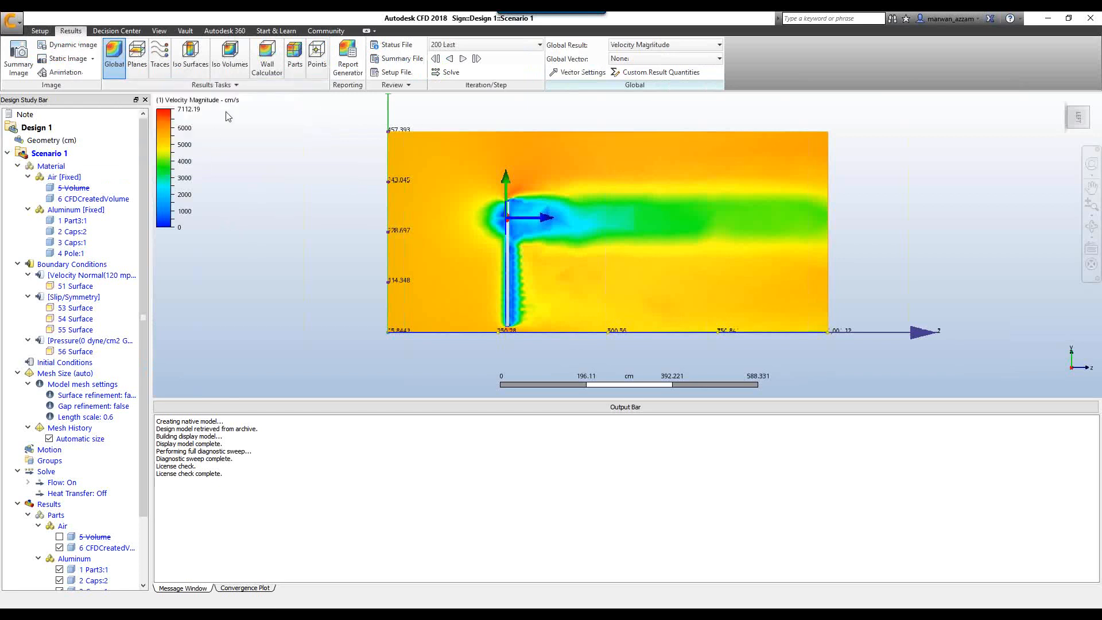
click(236, 86)
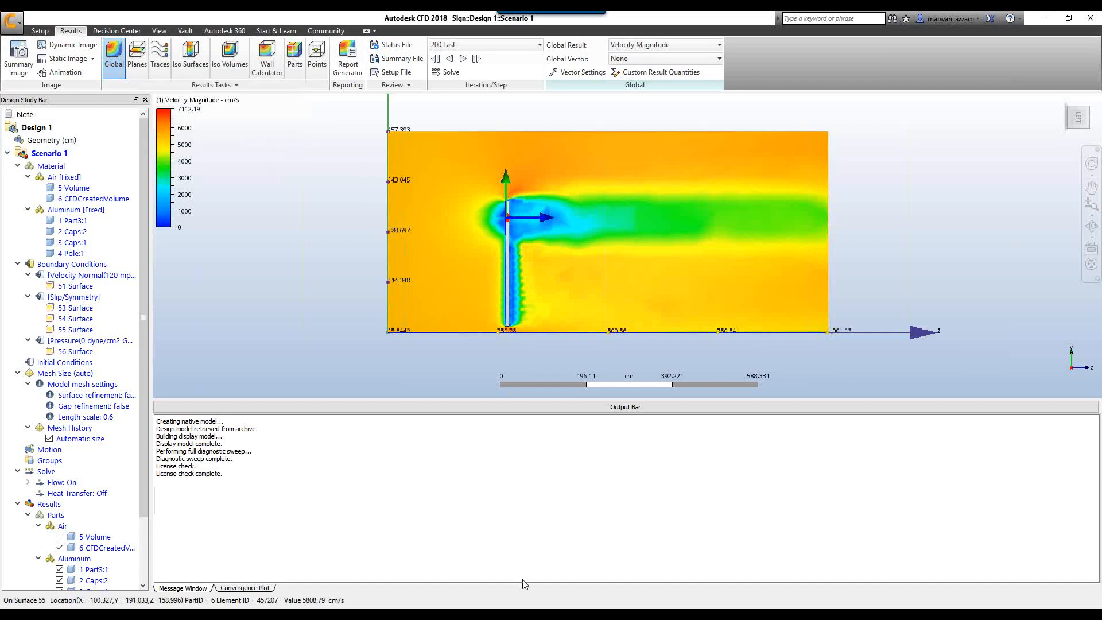
Step: Switch to the FSI_CFD 2.pptx presentation in PowerPoint and start the slide show from slide 10, the question-mark slide
mouse_move(521, 614)
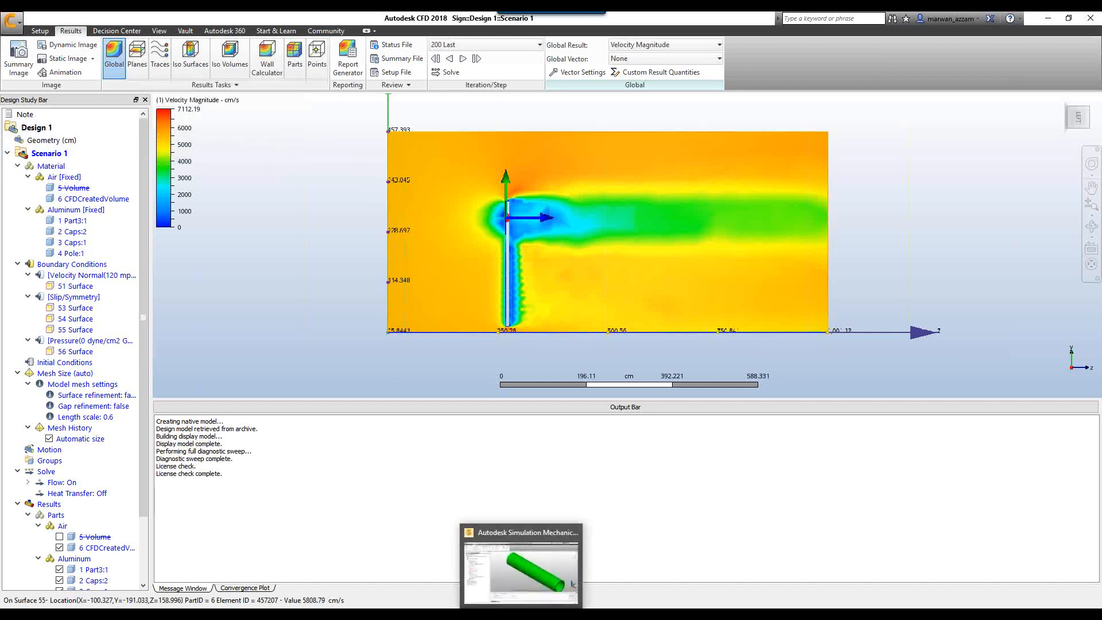
click(535, 614)
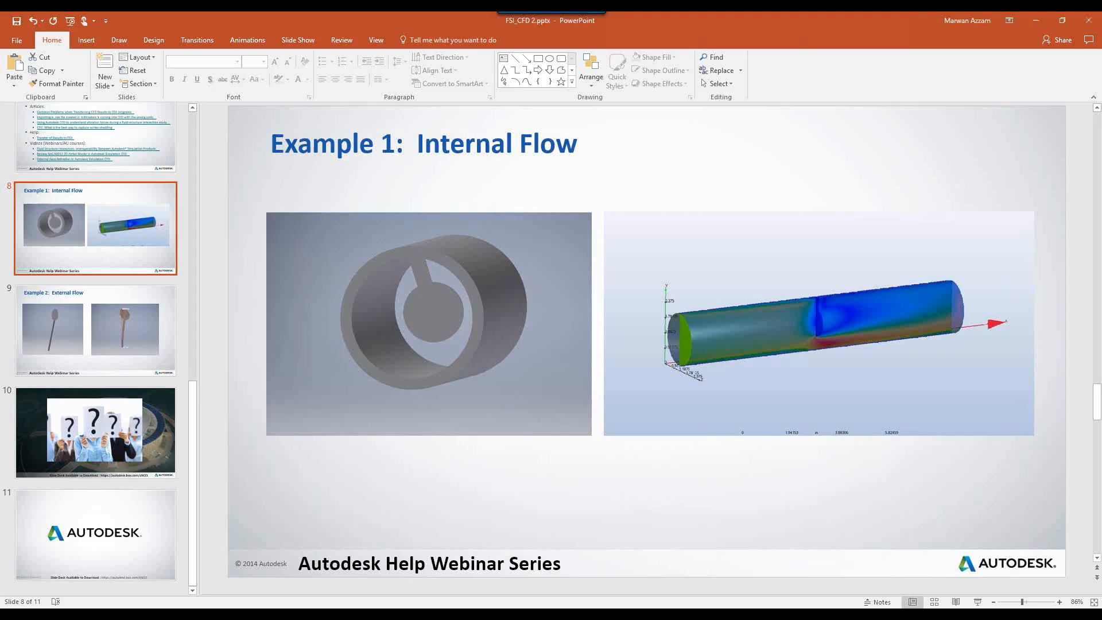
click(84, 425)
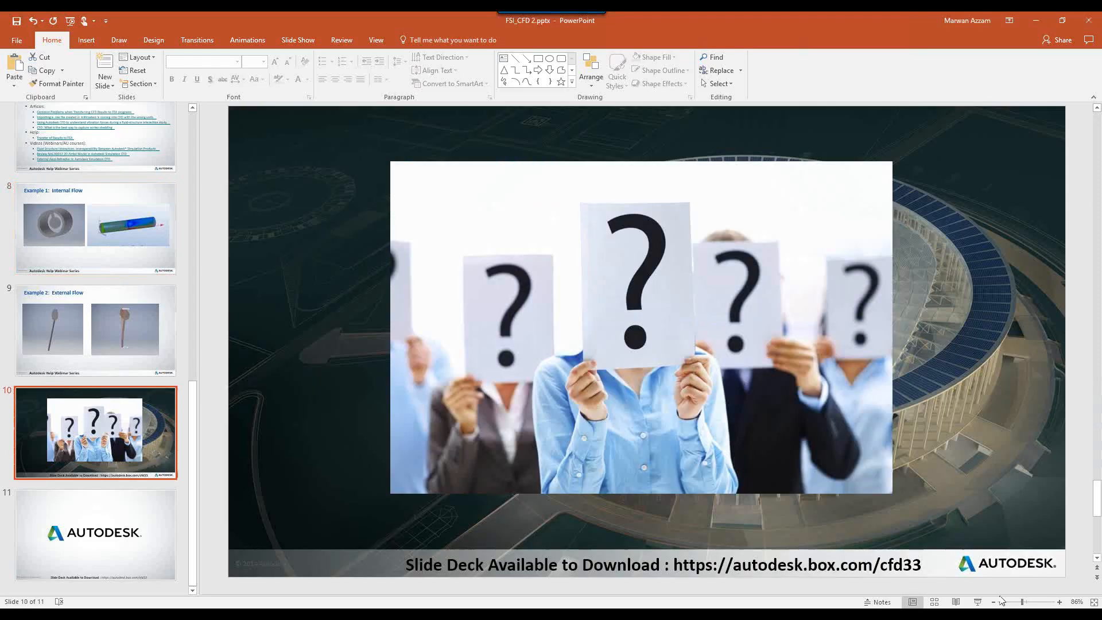
click(978, 601)
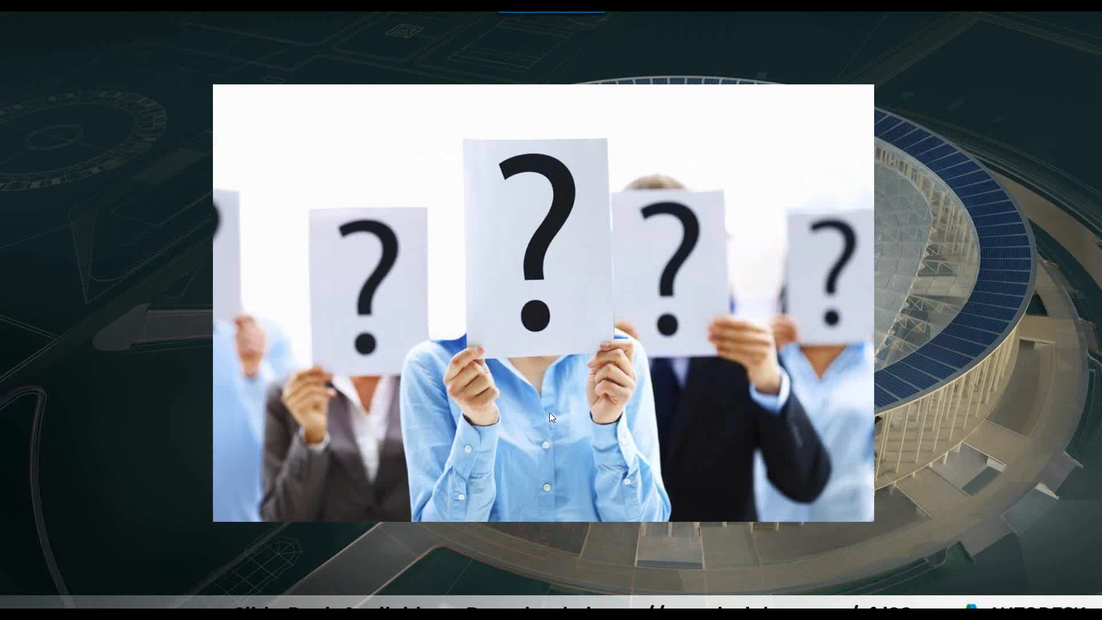